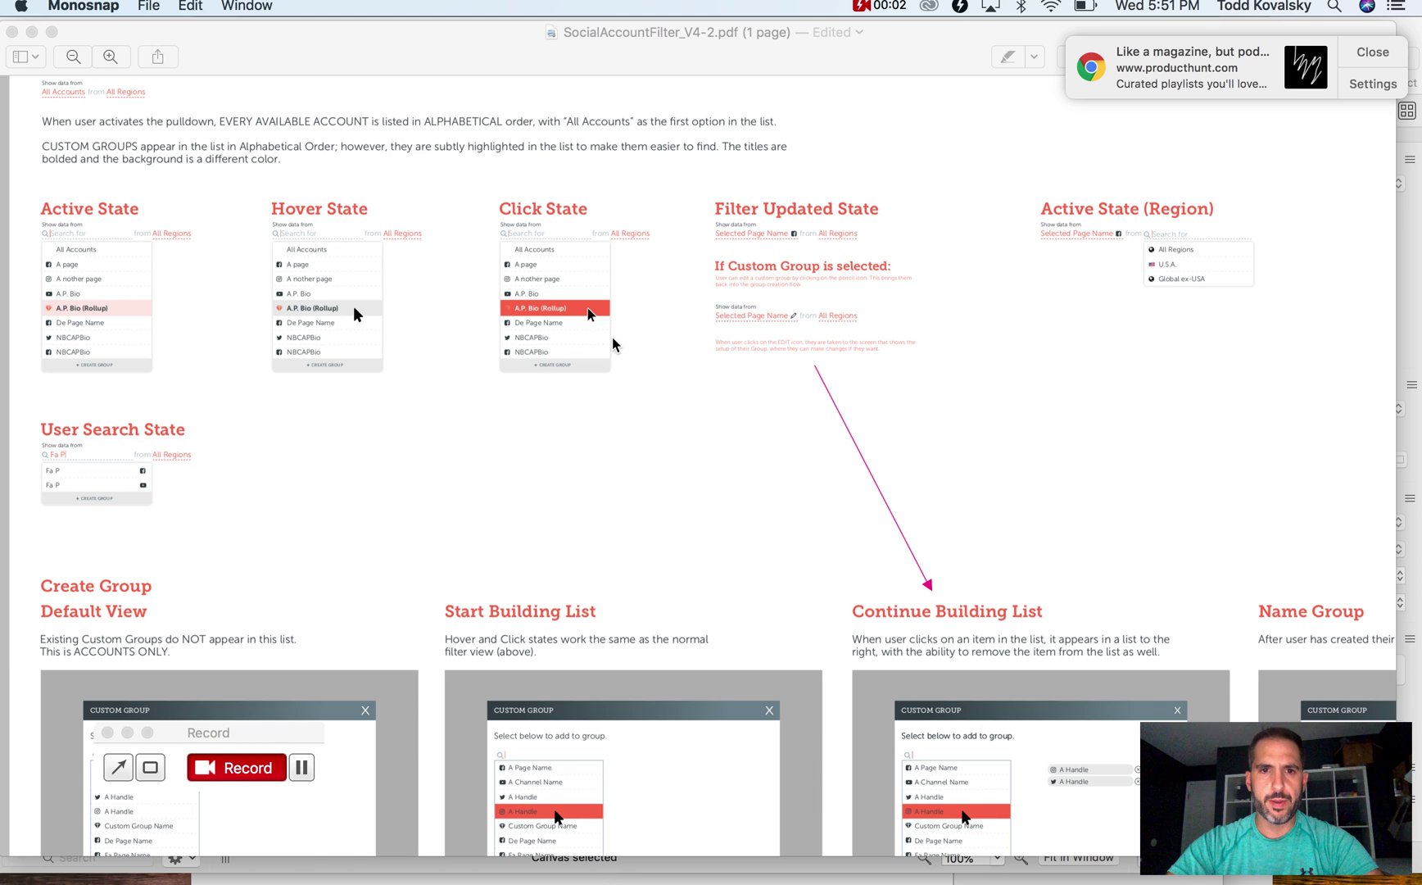
Examine the filter states and the Create Group screens in the SocialAccountFilter_V4-2.pdf mockup
{"action": "scroll", "coordinate": [614, 344], "scroll_direction": "down", "scroll_amount": 1}
{"action": "scroll", "coordinate": [615, 344], "scroll_direction": "up", "scroll_amount": 5}
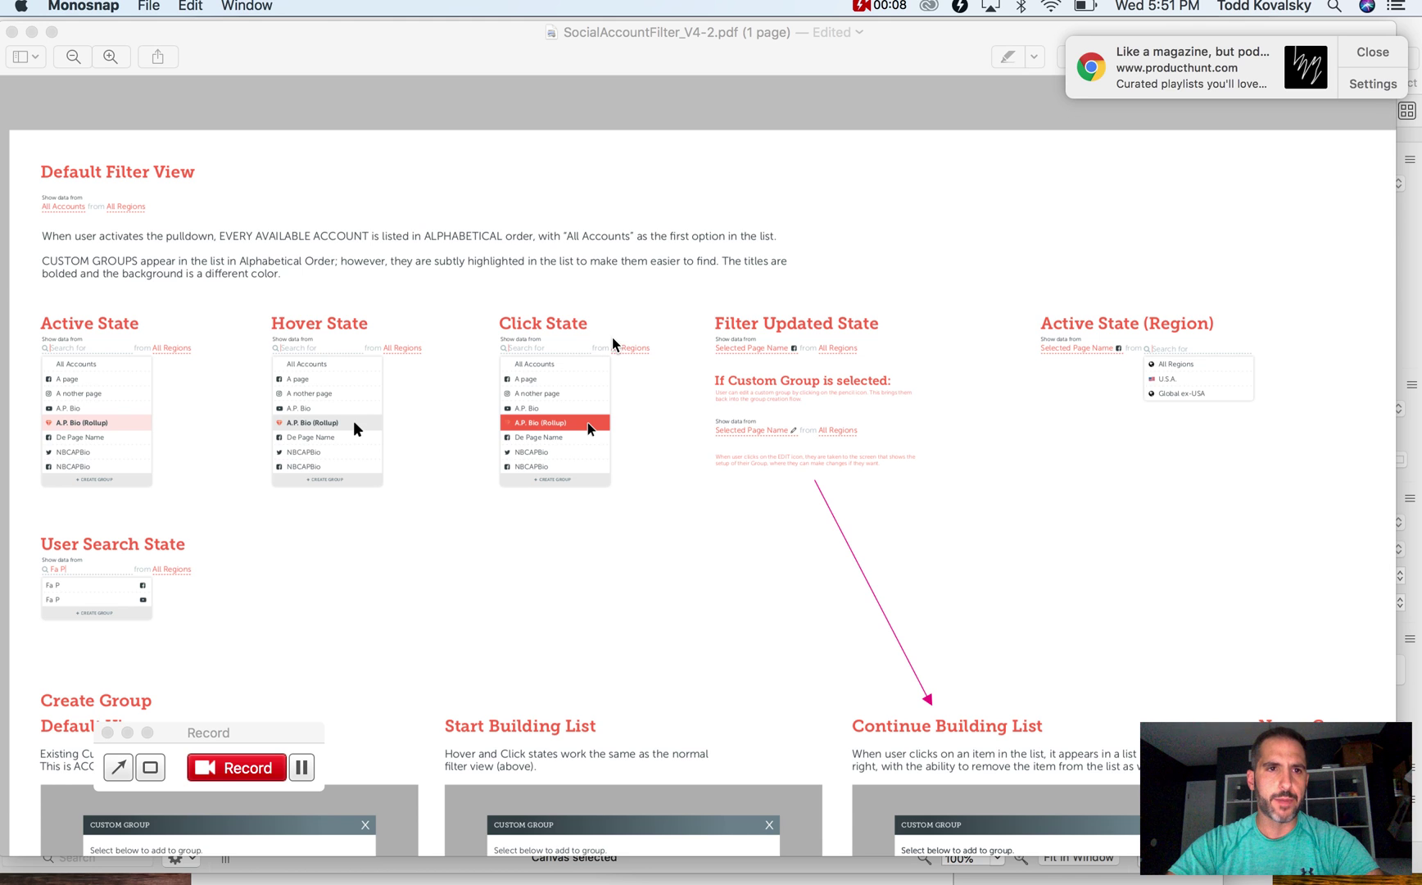
{"action": "scroll", "coordinate": [612, 344], "scroll_direction": "down", "scroll_amount": 1}
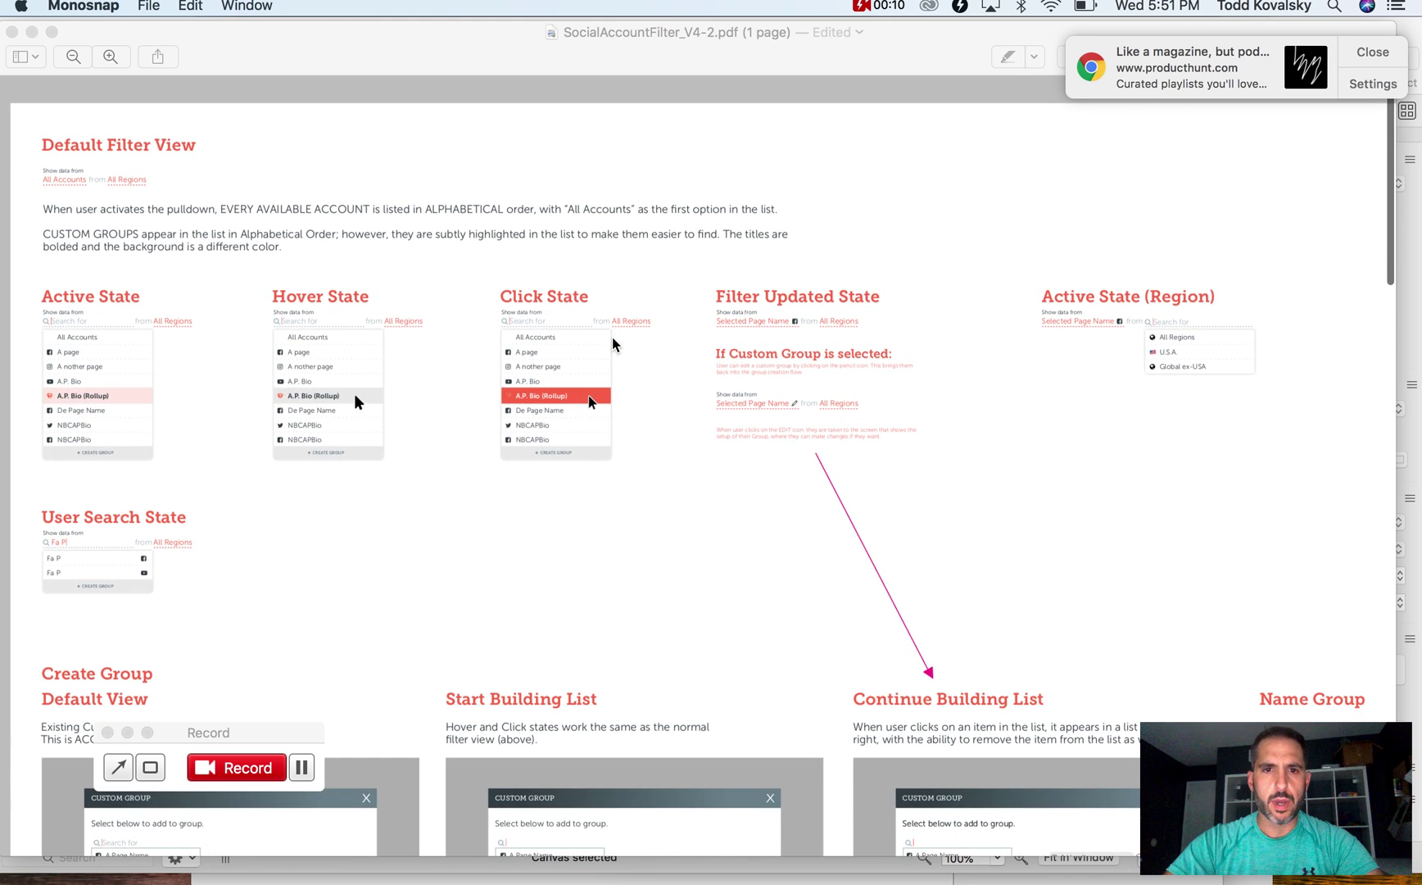
{"action": "scroll", "coordinate": [613, 344], "scroll_direction": "down", "scroll_amount": 1}
{"action": "scroll", "coordinate": [598, 307], "scroll_direction": "down", "scroll_amount": 1}
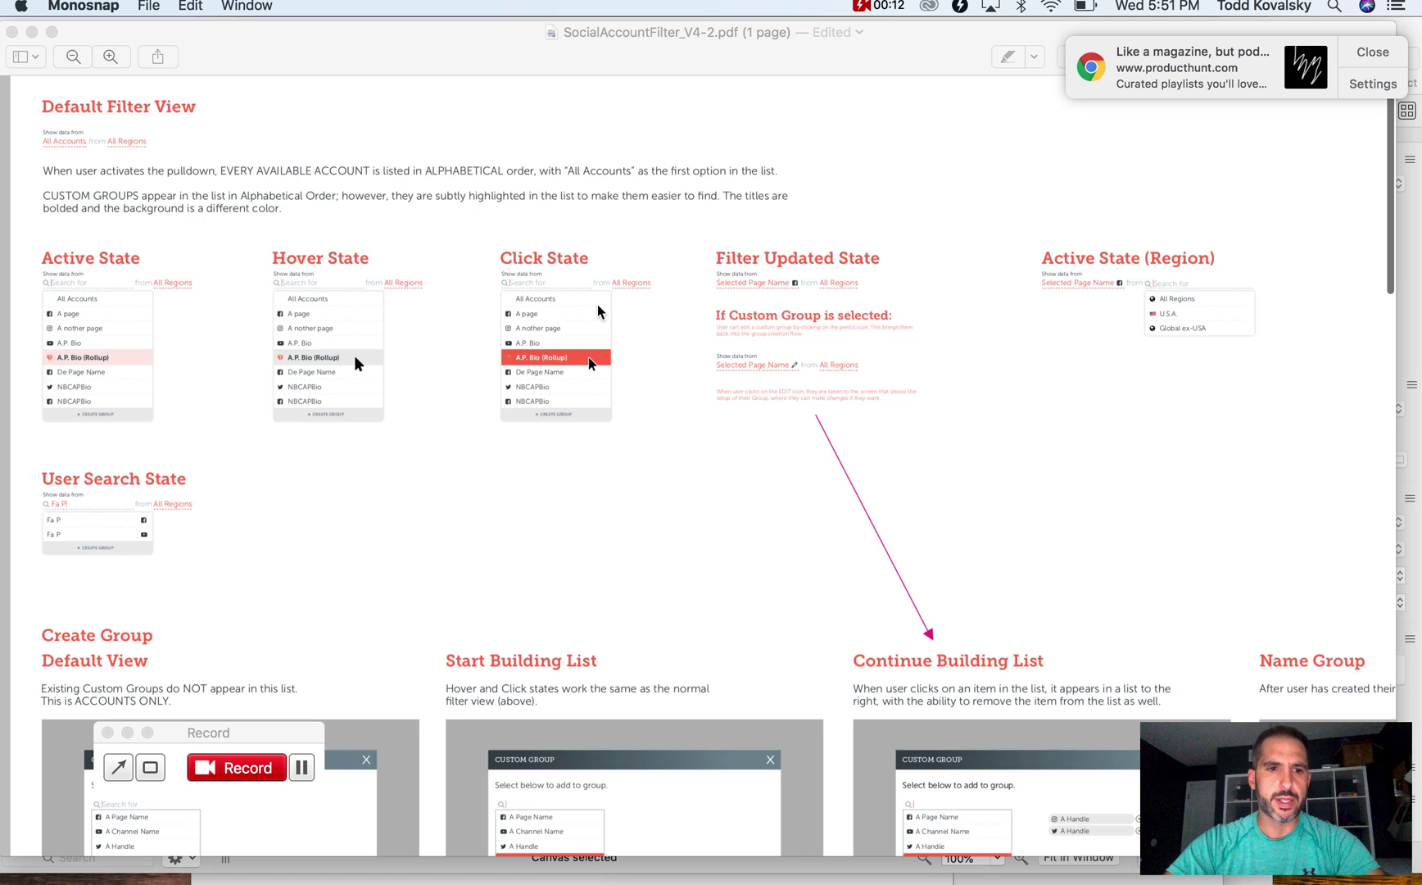
{"action": "scroll", "coordinate": [598, 311], "scroll_direction": "down", "scroll_amount": 1}
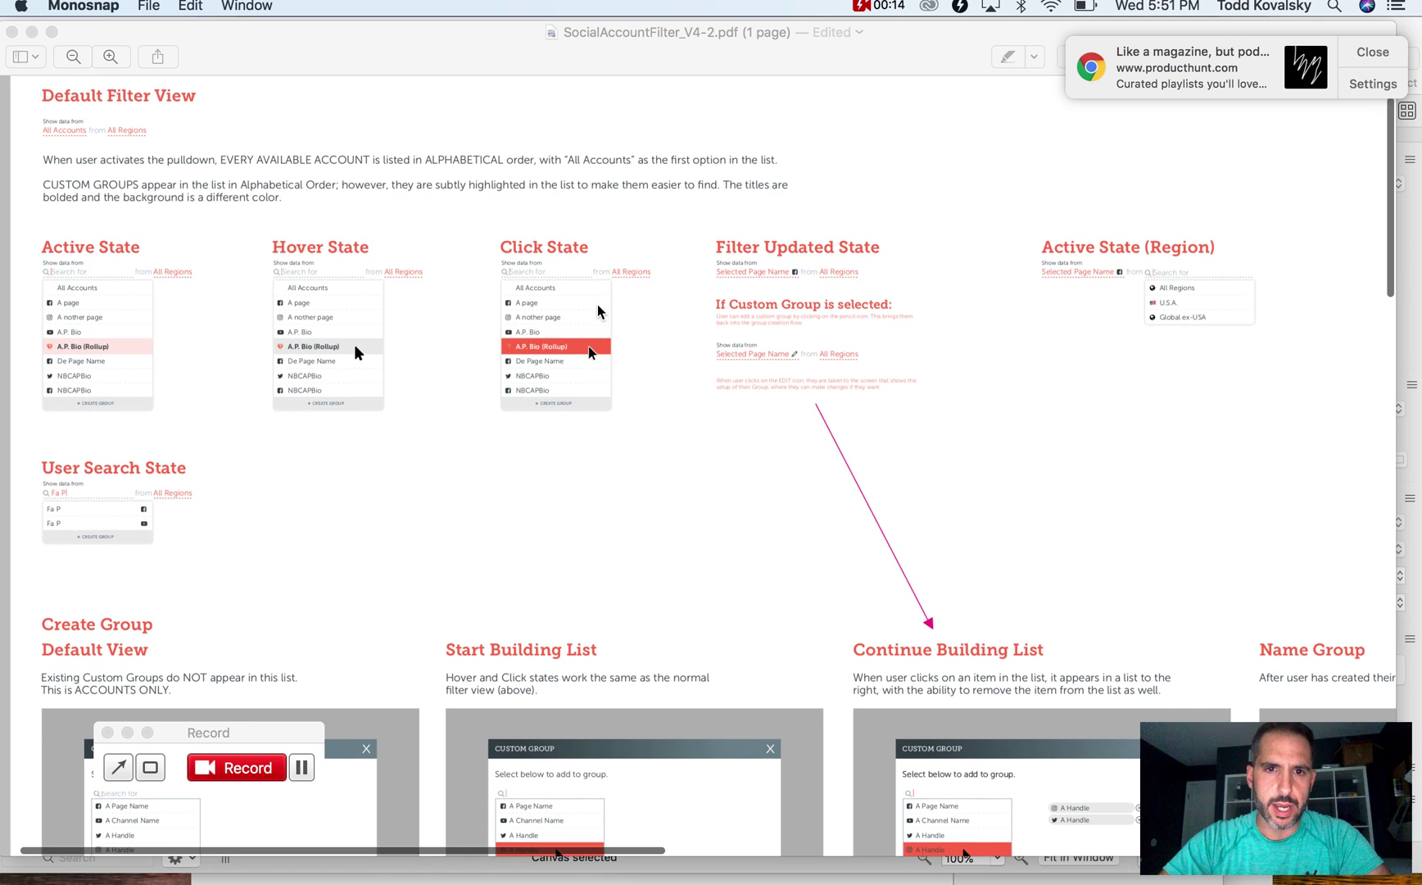
{"action": "scroll", "coordinate": [598, 311], "scroll_direction": "down", "scroll_amount": 4}
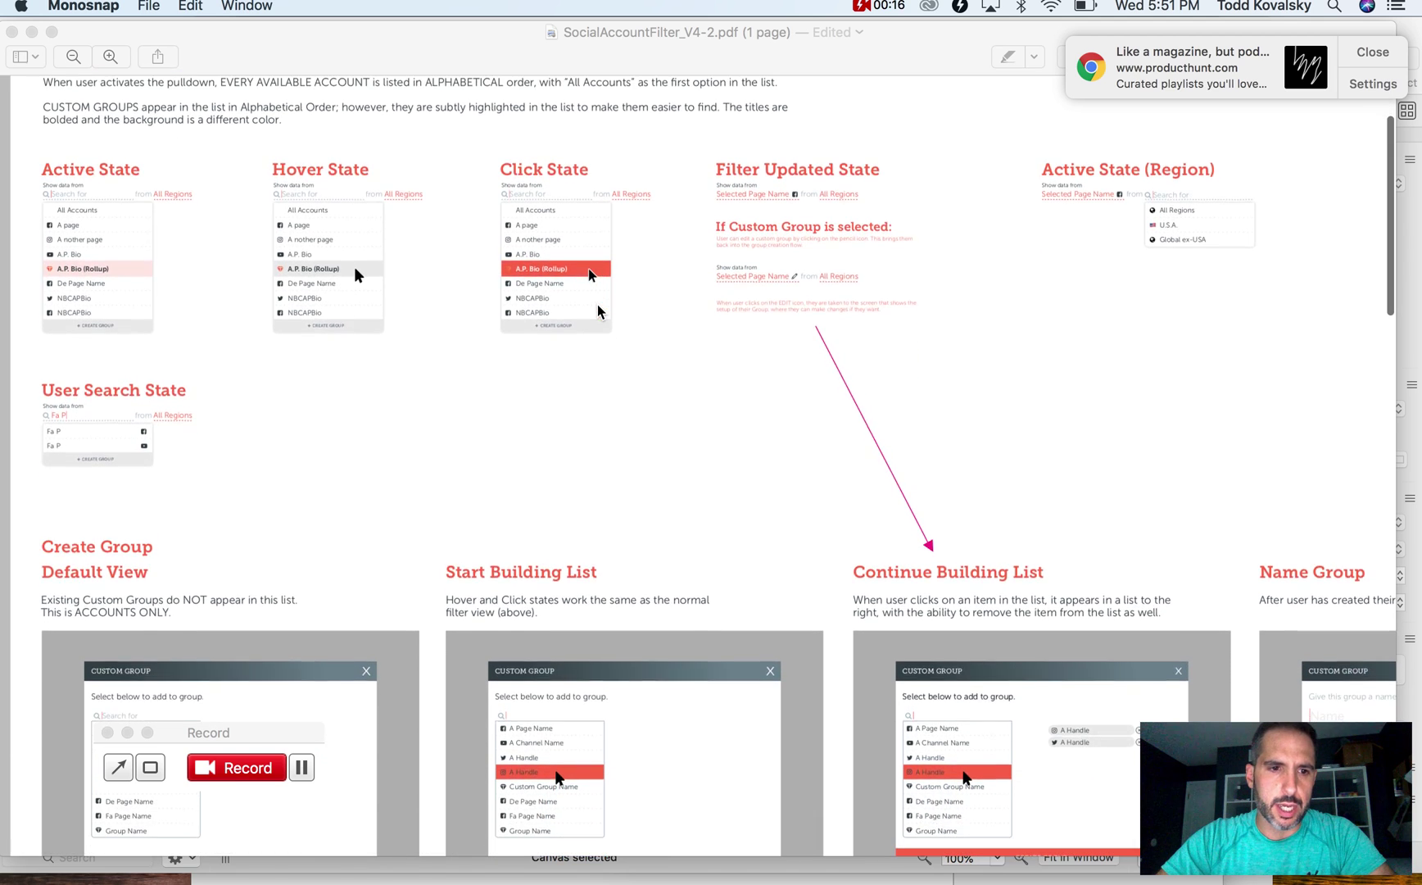
{"action": "scroll", "coordinate": [602, 308], "scroll_direction": "up", "scroll_amount": 3}
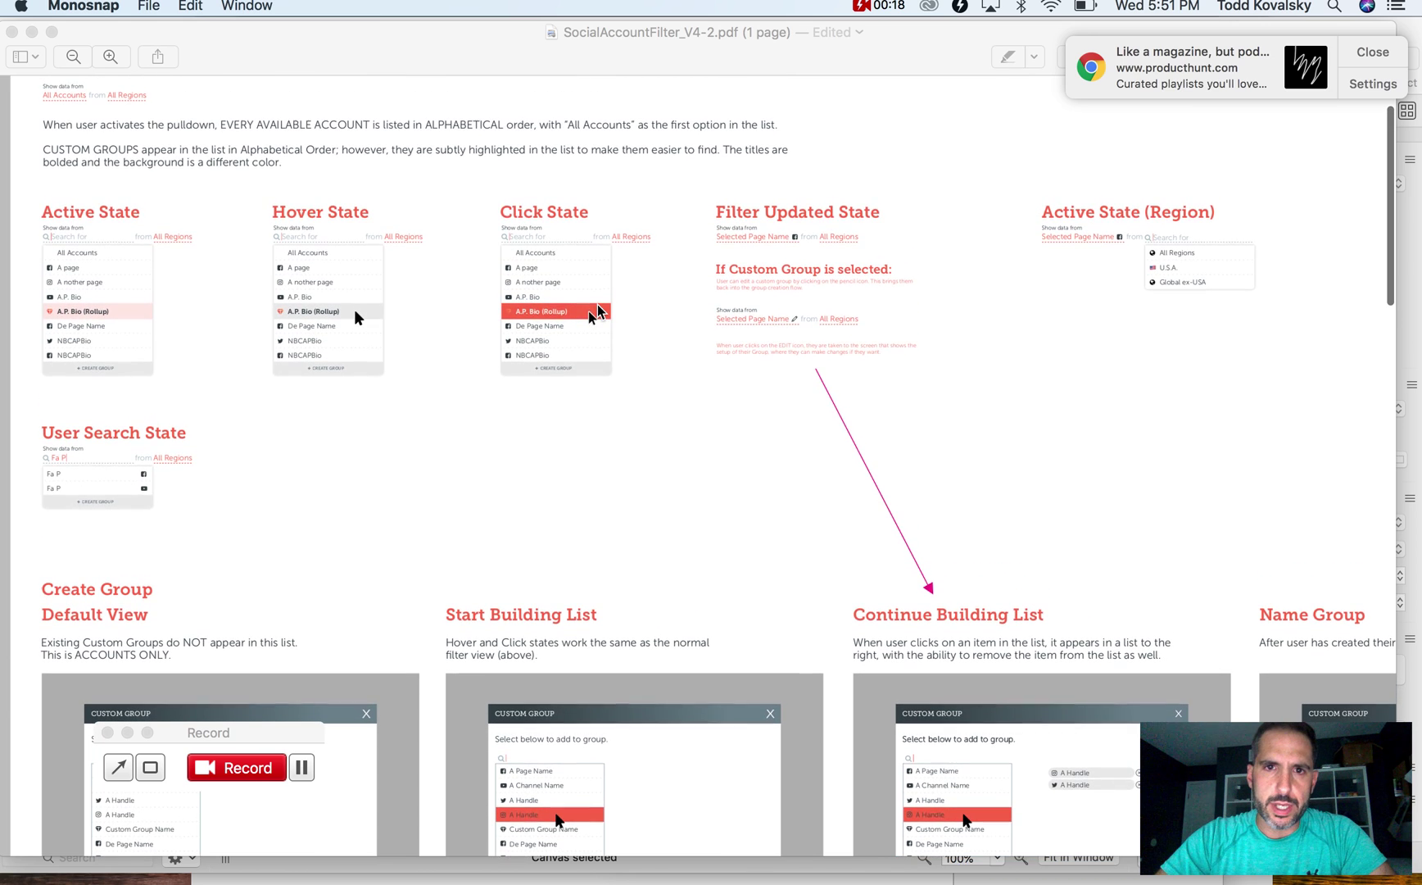
{"action": "scroll", "coordinate": [607, 301], "scroll_direction": "up", "scroll_amount": 2}
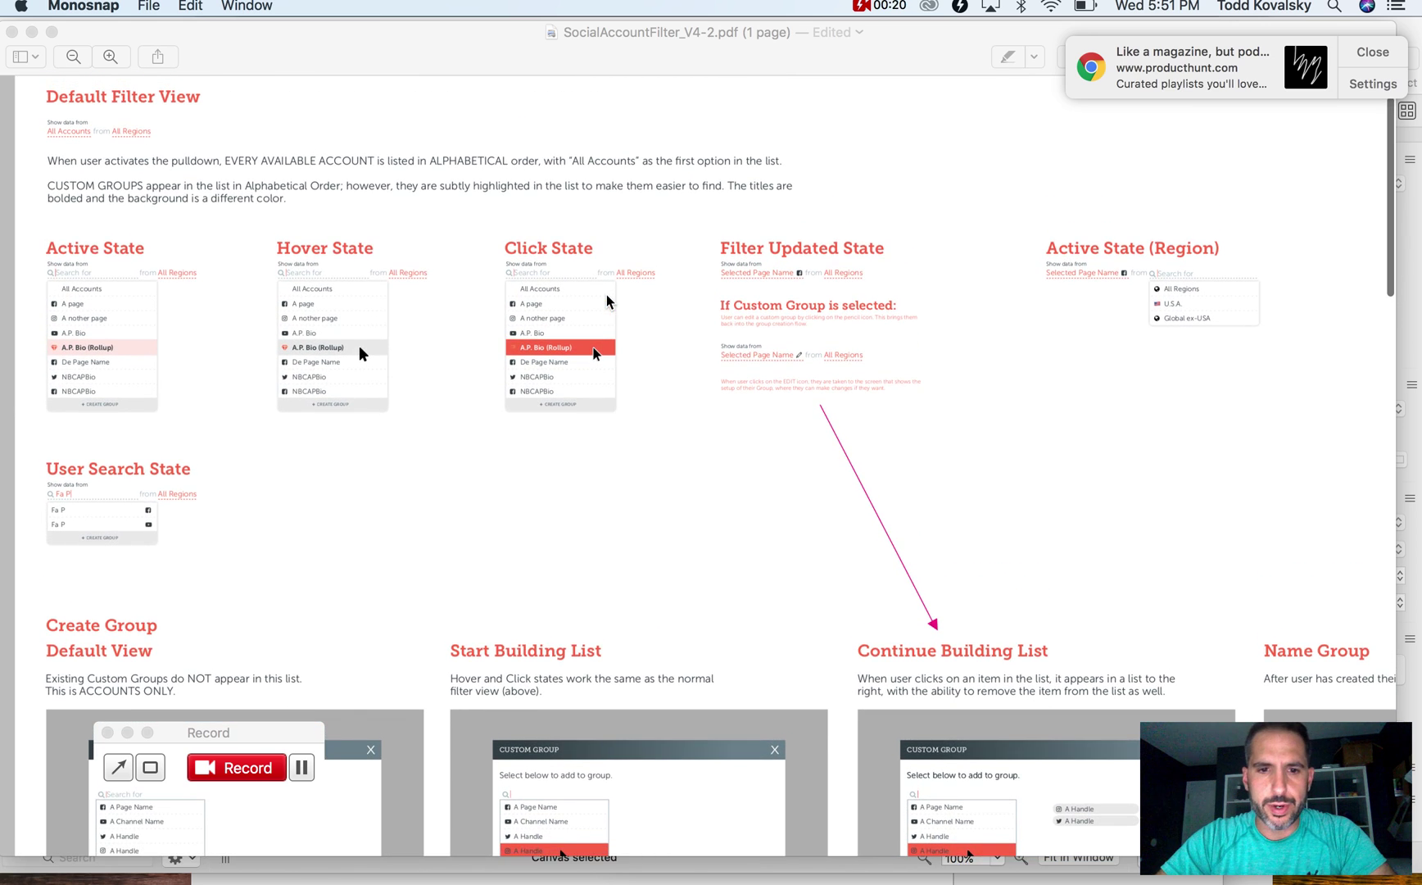
{"action": "scroll", "coordinate": [607, 300], "scroll_direction": "down", "scroll_amount": 5}
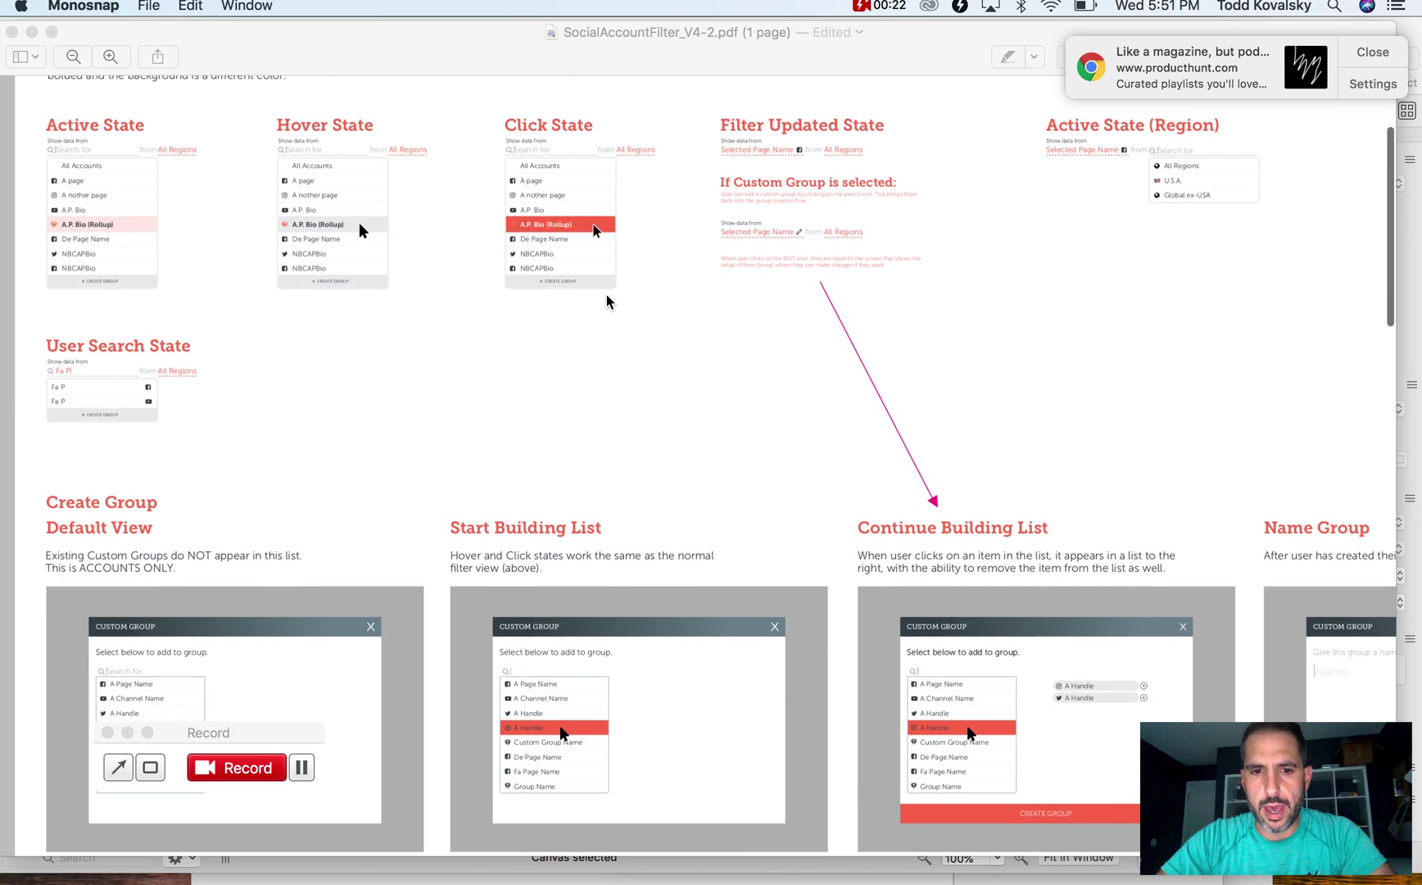
{"action": "scroll", "coordinate": [597, 349], "scroll_direction": "down", "scroll_amount": 3}
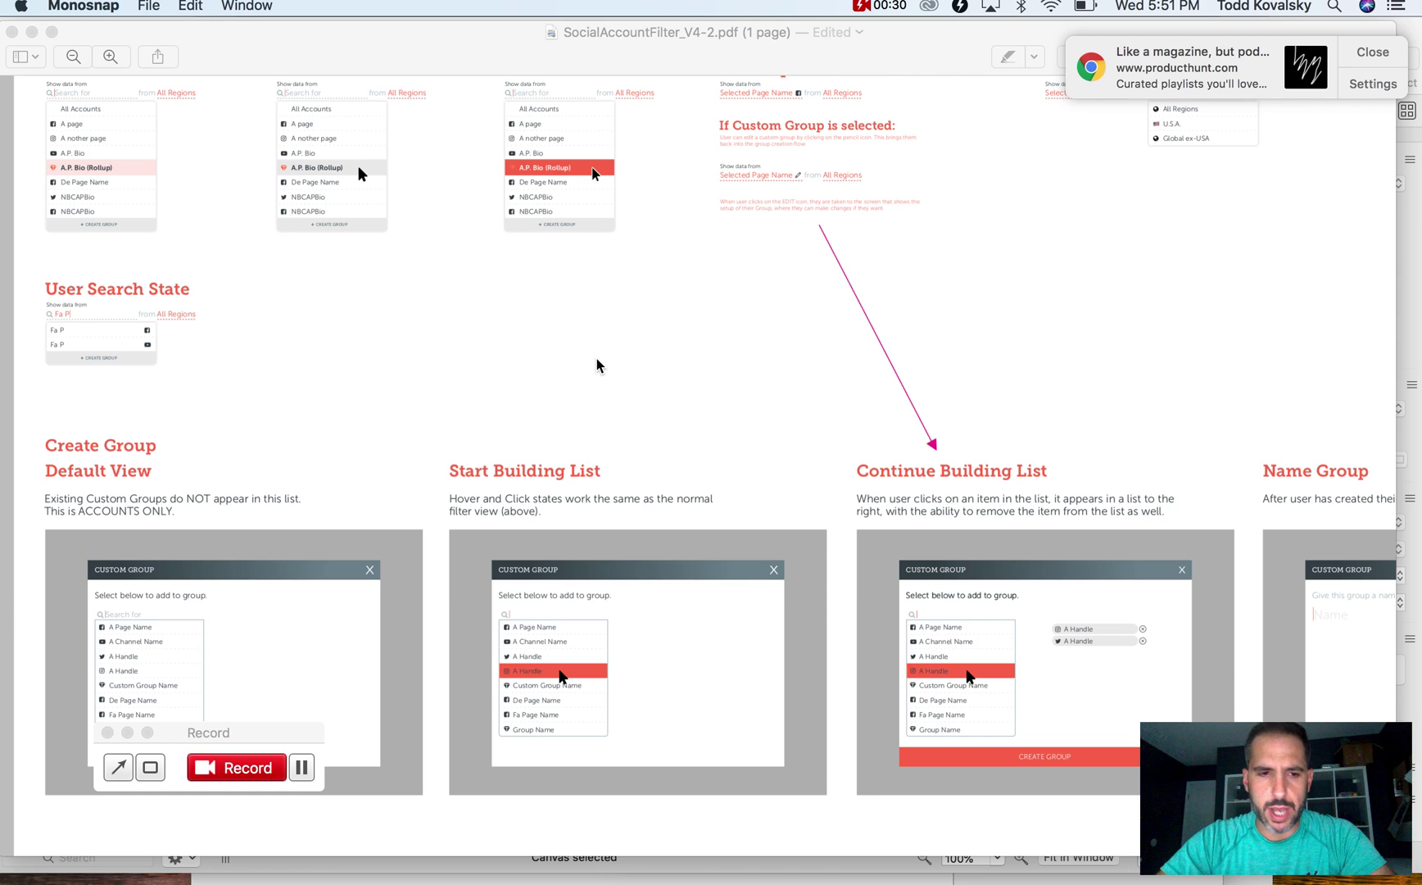
{"action": "left_click_drag", "start_coordinate": [295, 730], "coordinate": [250, 776]}
{"action": "scroll", "coordinate": [447, 614], "scroll_direction": "up", "scroll_amount": 5}
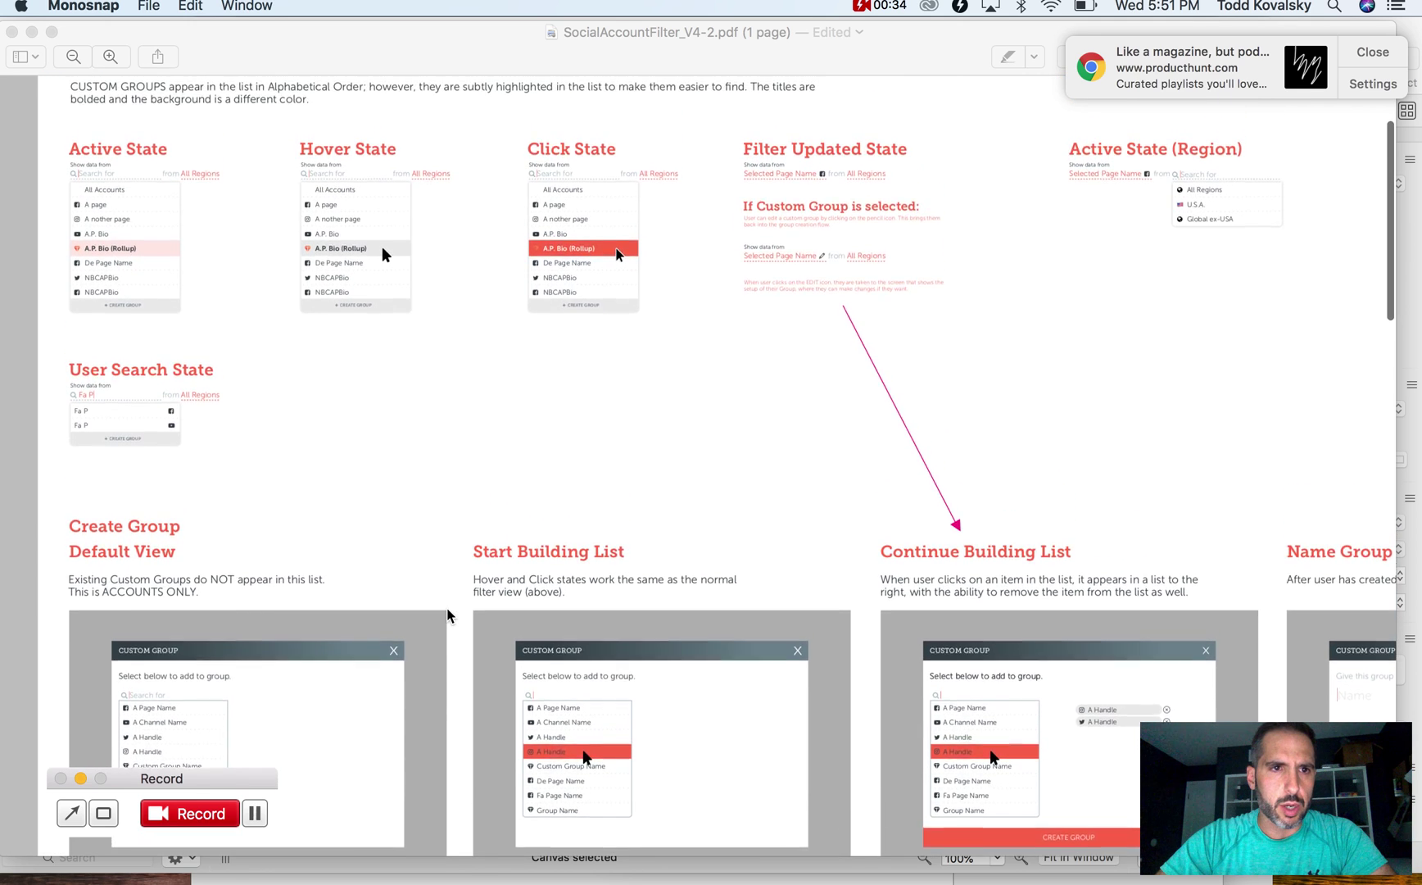
{"action": "scroll", "coordinate": [448, 615], "scroll_direction": "up", "scroll_amount": 2}
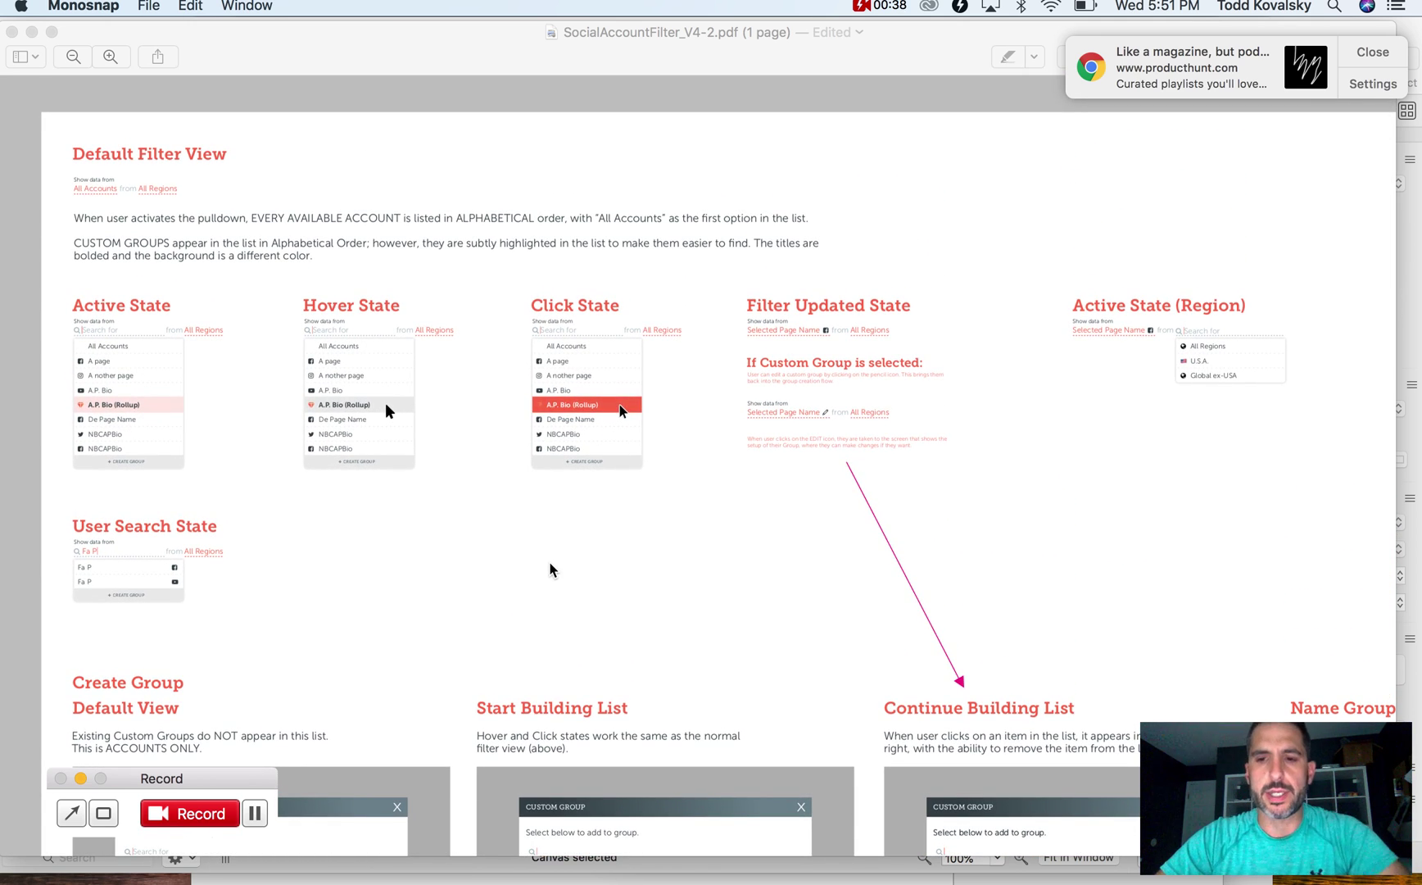
{"action": "scroll", "coordinate": [484, 470], "scroll_direction": "up", "scroll_amount": 1}
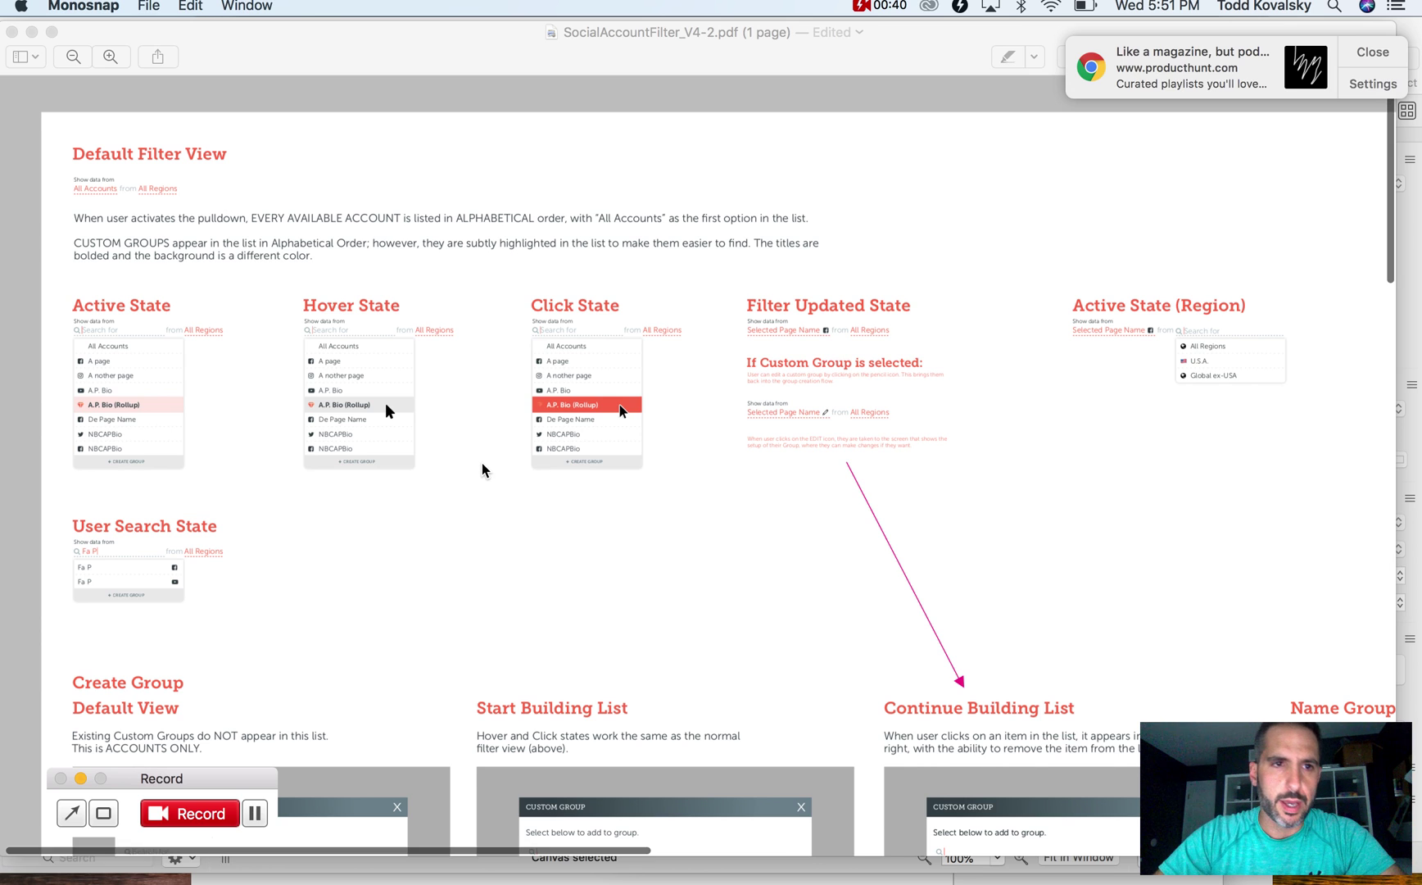
{"action": "scroll", "coordinate": [483, 469], "scroll_direction": "down", "scroll_amount": 2}
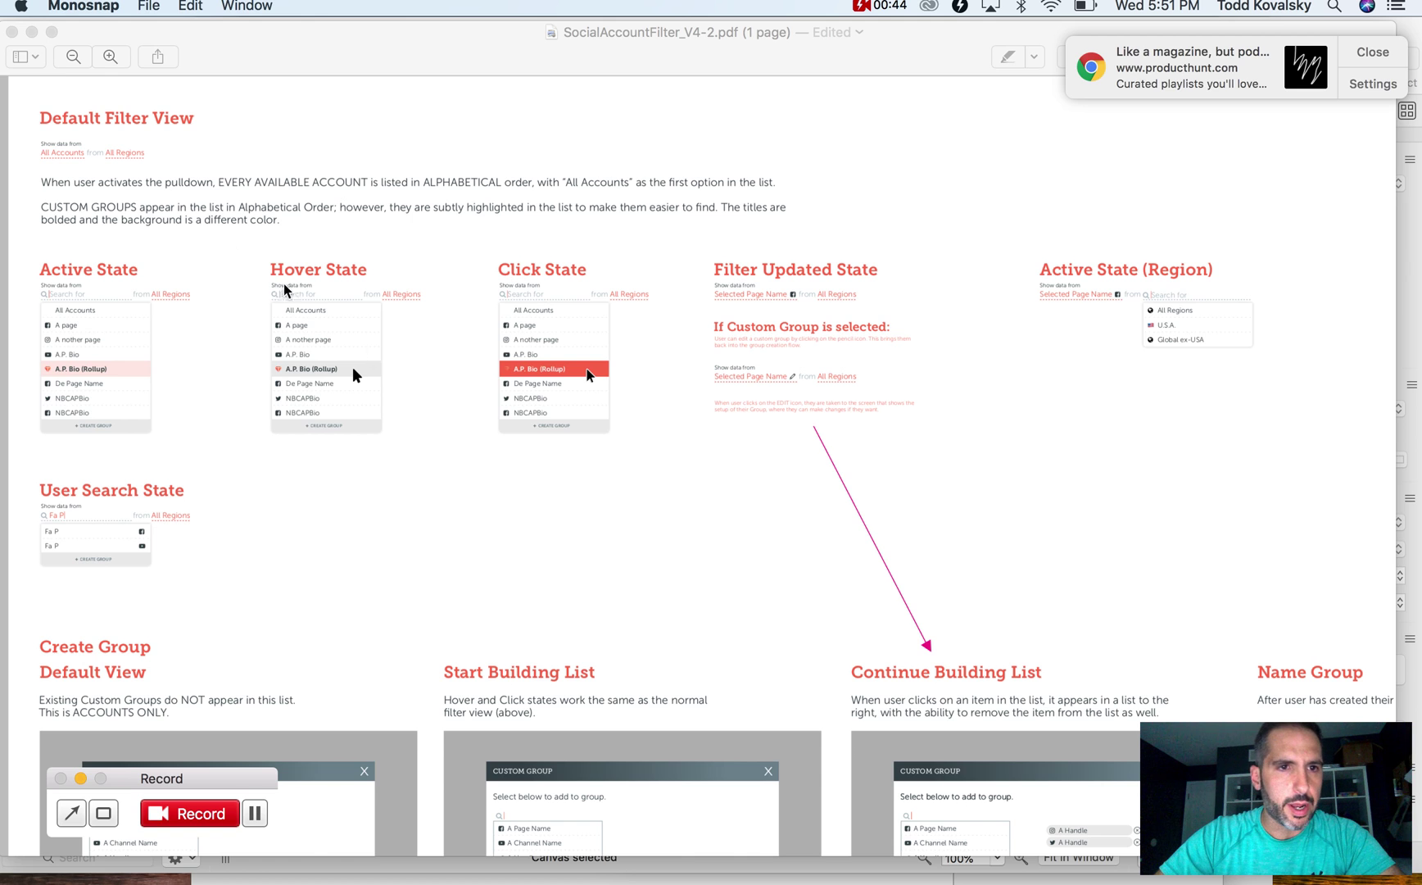
Capture area screenshots of the Default Filter View with its Active, Hover and Click states and of the Create Group Default View
{"action": "left_click_drag", "start_coordinate": [31, 100], "coordinate": [680, 482]}
{"action": "scroll", "coordinate": [680, 483], "scroll_direction": "down", "scroll_amount": 10}
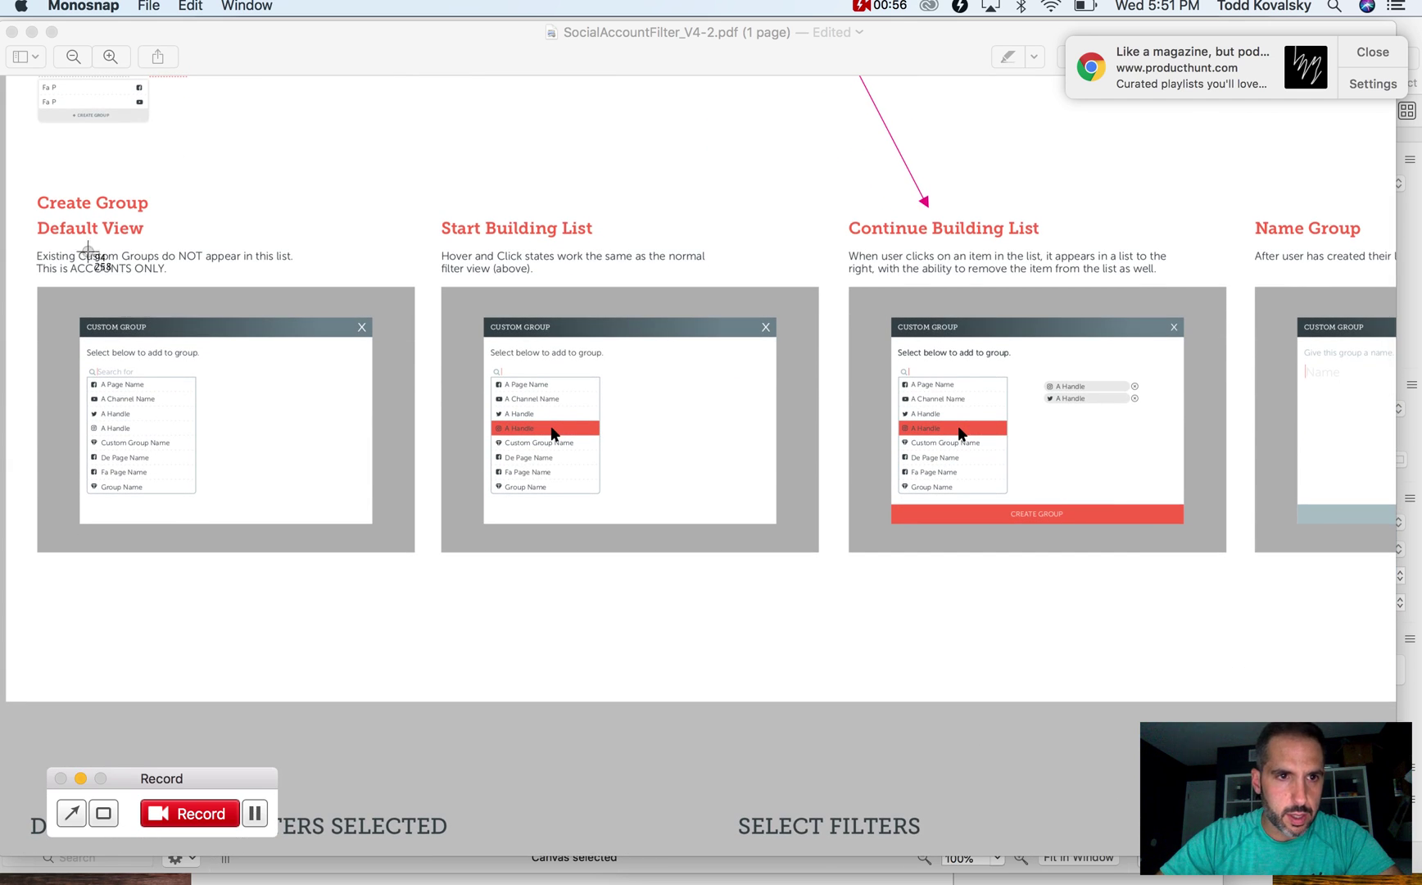
{"action": "left_click_drag", "start_coordinate": [24, 185], "coordinate": [429, 576]}
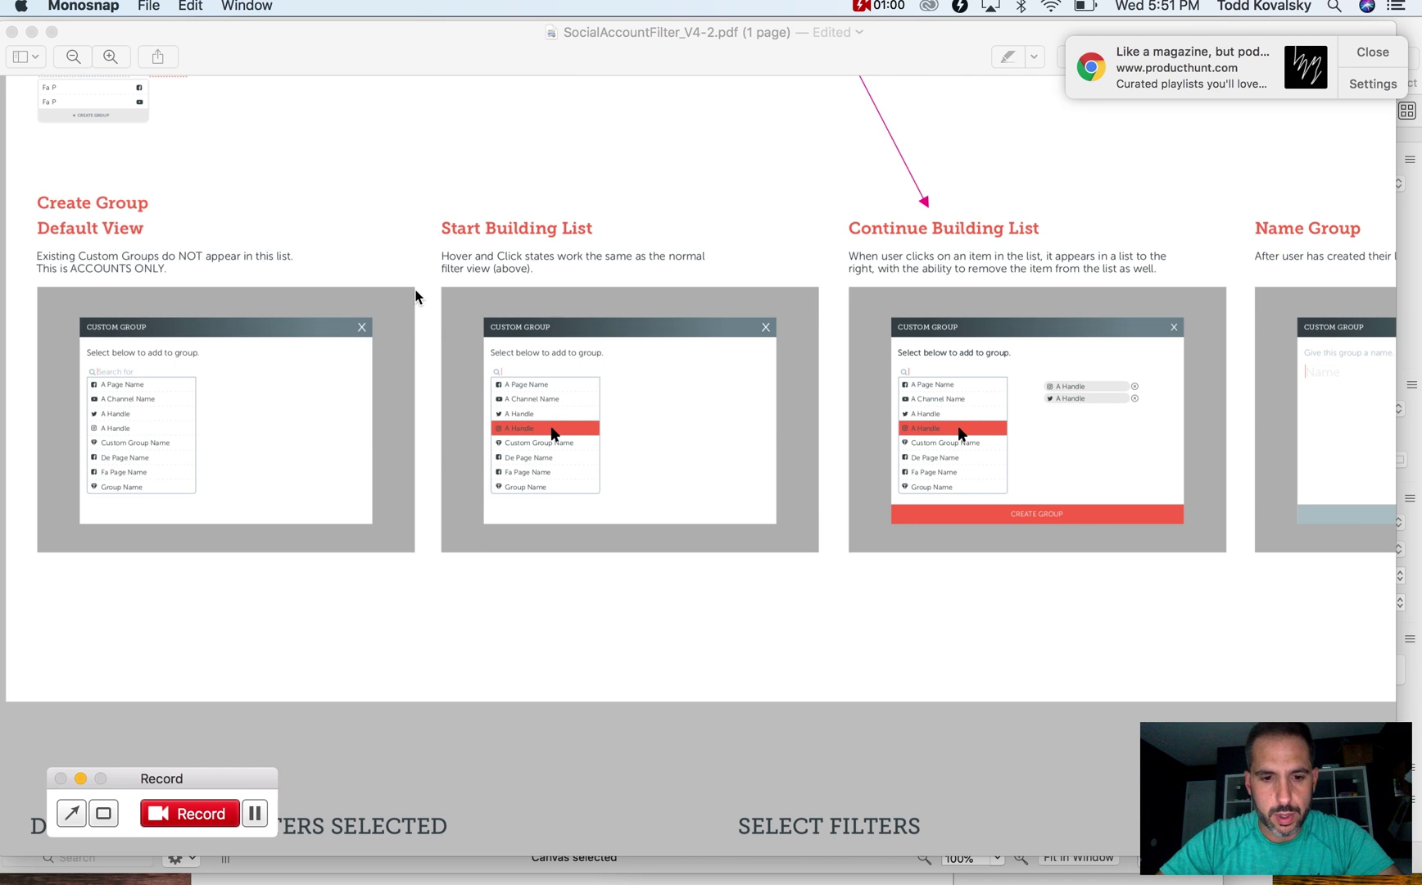
Capture separate area screenshots of the Start Building List and Continue Building List mockups, including their headings
{"action": "left_click_drag", "start_coordinate": [425, 208], "coordinate": [839, 567]}
{"action": "scroll", "coordinate": [846, 501], "scroll_direction": "right", "scroll_amount": 3}
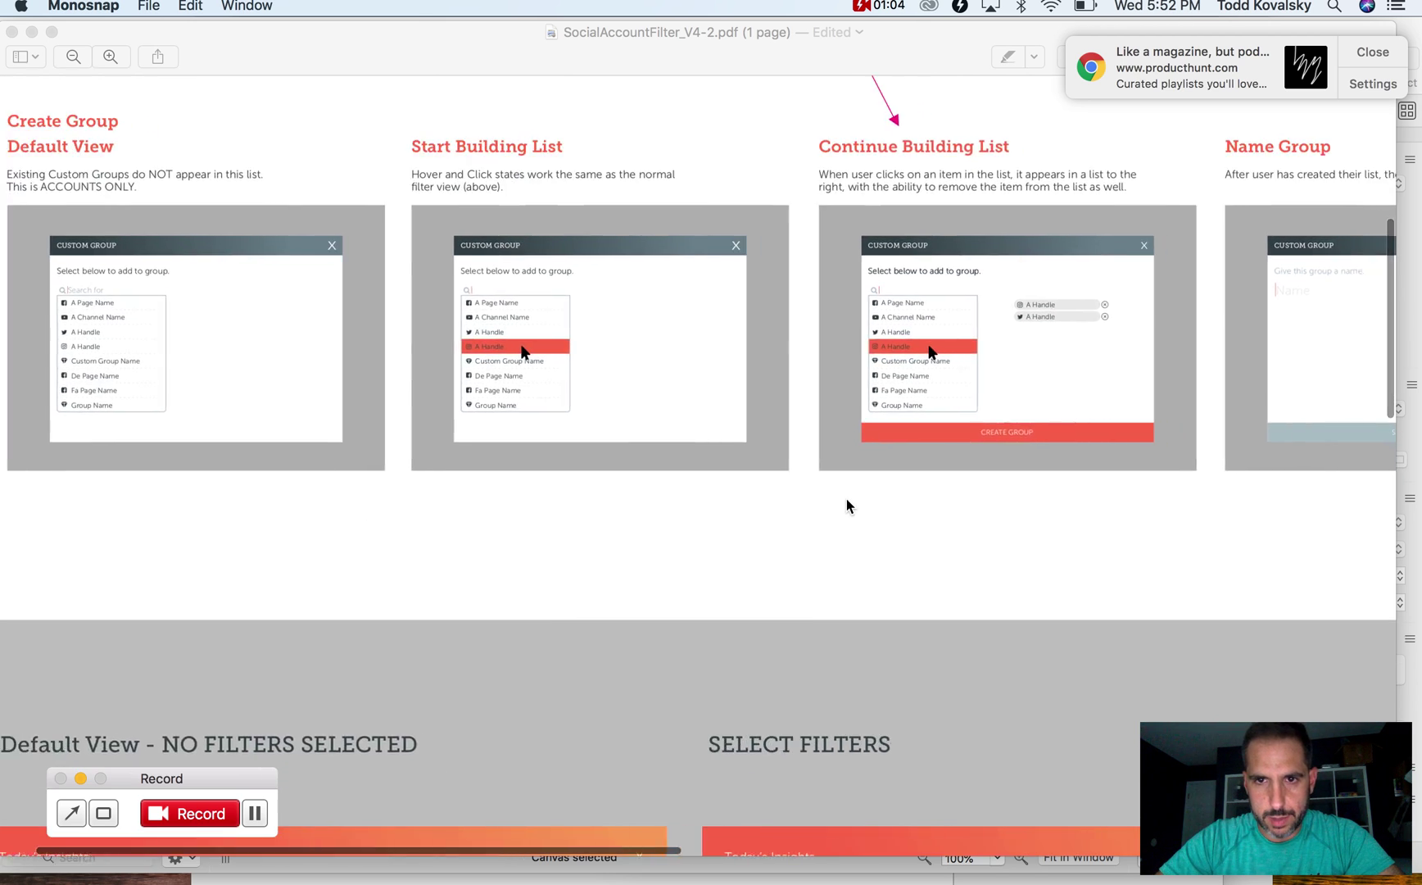
{"action": "key", "text": "super+alt+5"}
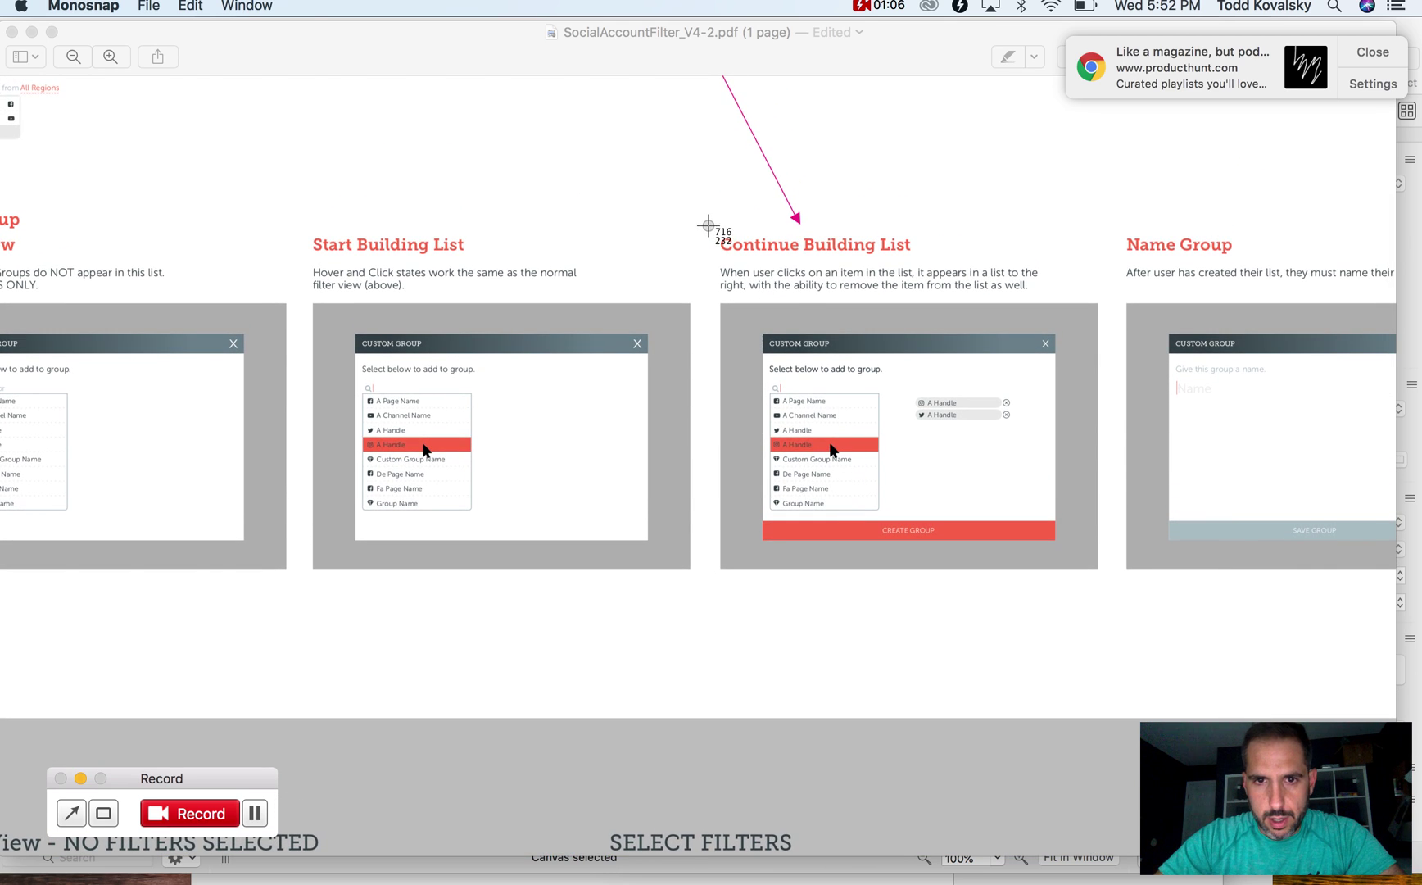
{"action": "left_click_drag", "start_coordinate": [705, 231], "coordinate": [1116, 584]}
Capture separate area screenshots of the Name Group and Save Group mockups, including their headings
{"action": "scroll", "coordinate": [1112, 583], "scroll_direction": "right", "scroll_amount": 5}
{"action": "key", "text": "super+alt+5"}
{"action": "left_click_drag", "start_coordinate": [689, 219], "coordinate": [1103, 588]}
{"action": "scroll", "coordinate": [1103, 588], "scroll_direction": "right", "scroll_amount": 3}
{"action": "scroll", "coordinate": [1103, 588], "scroll_direction": "right", "scroll_amount": 2}
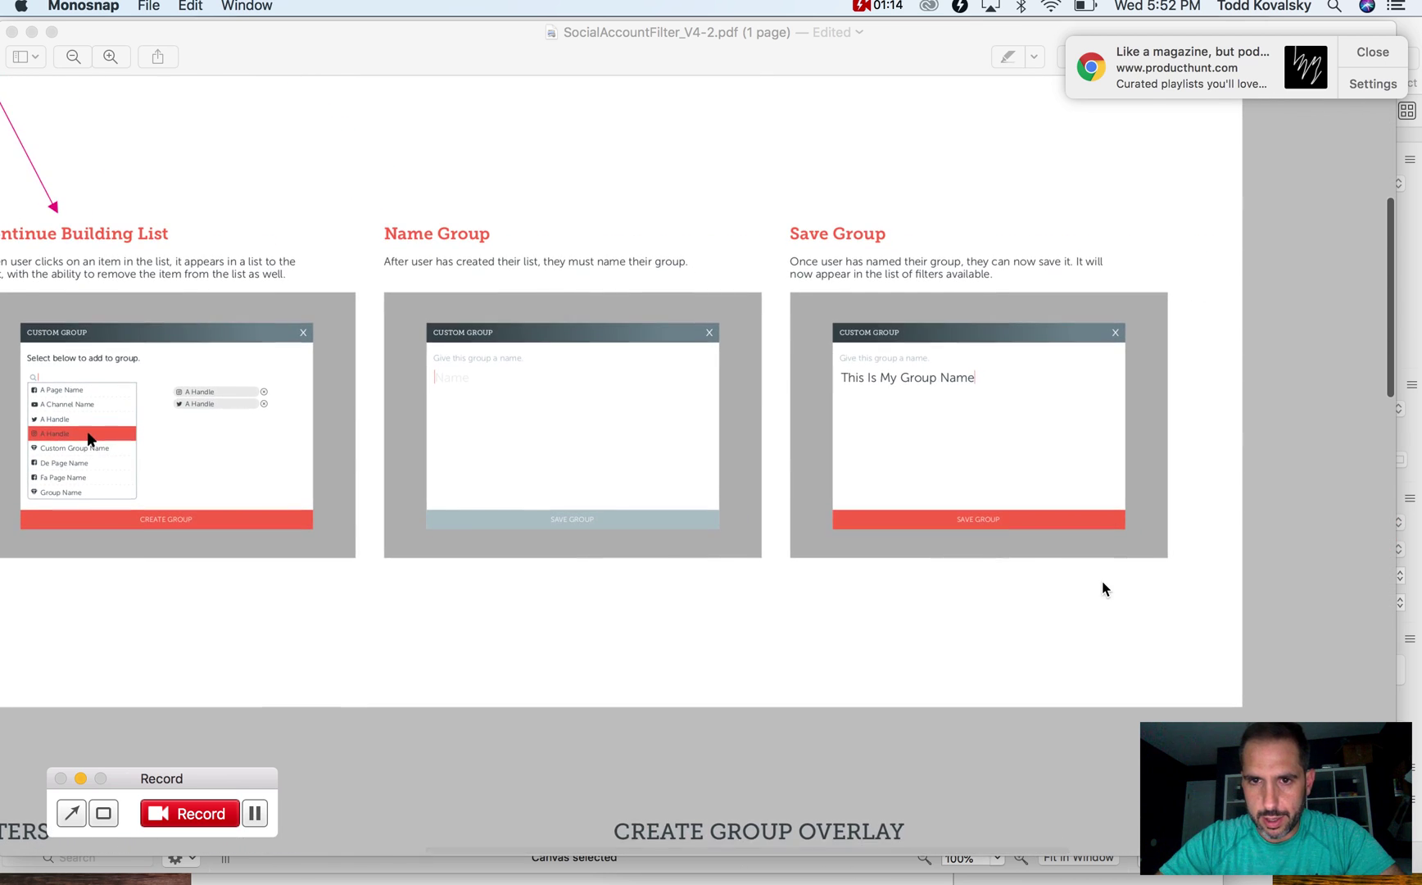
{"action": "left_click_drag", "start_coordinate": [771, 222], "coordinate": [1273, 644]}
Capture an area screenshot of the no-filters dashboard from Today's Insights down through the Views By Month charts
{"action": "scroll", "coordinate": [1210, 583], "scroll_direction": "down", "scroll_amount": 10}
{"action": "scroll", "coordinate": [1210, 583], "scroll_direction": "left", "scroll_amount": 15}
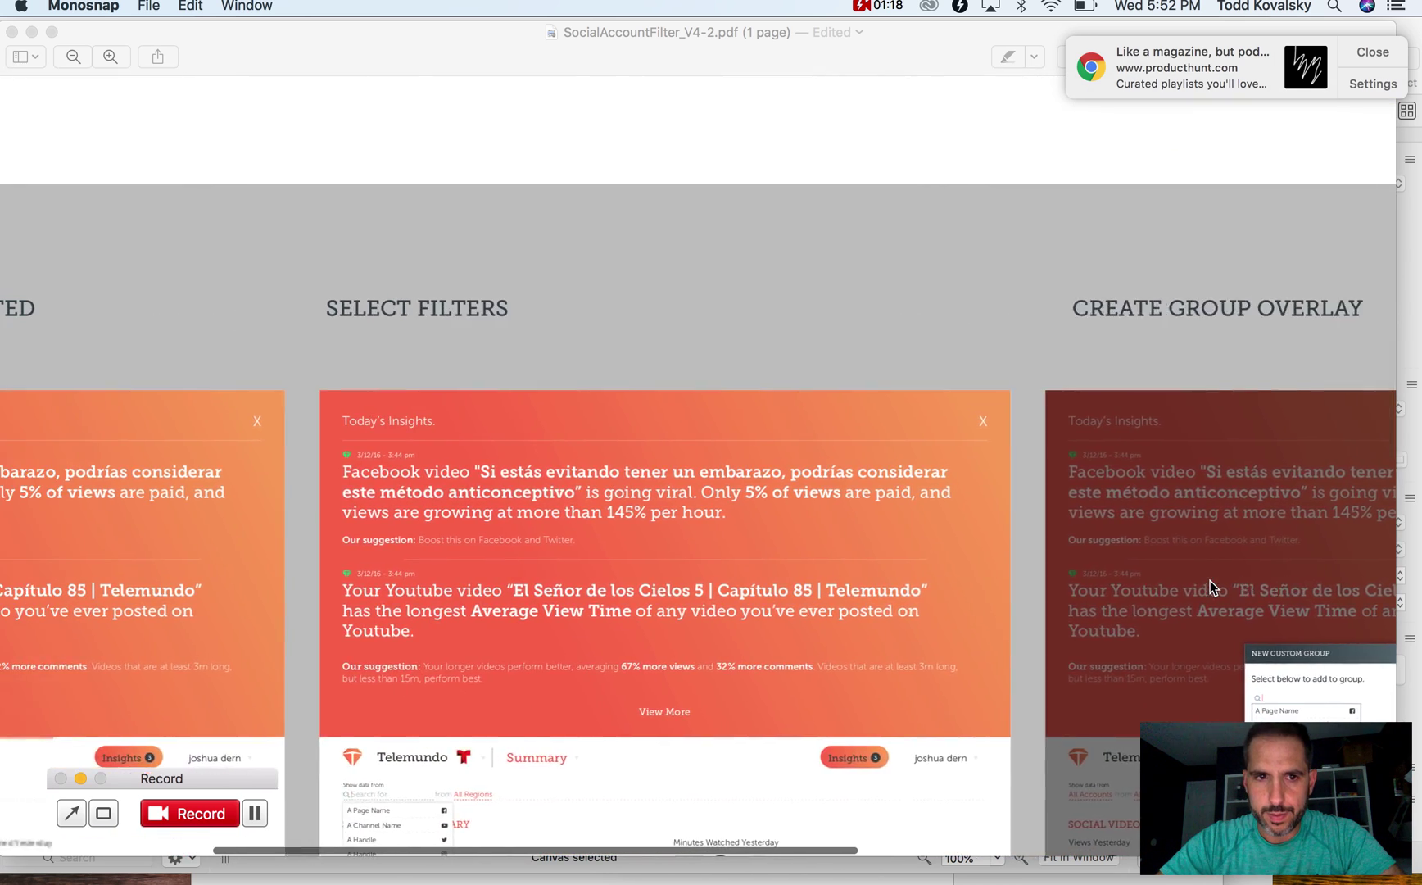
{"action": "scroll", "coordinate": [1209, 581], "scroll_direction": "down", "scroll_amount": 5}
{"action": "scroll", "coordinate": [1210, 581], "scroll_direction": "left", "scroll_amount": 1}
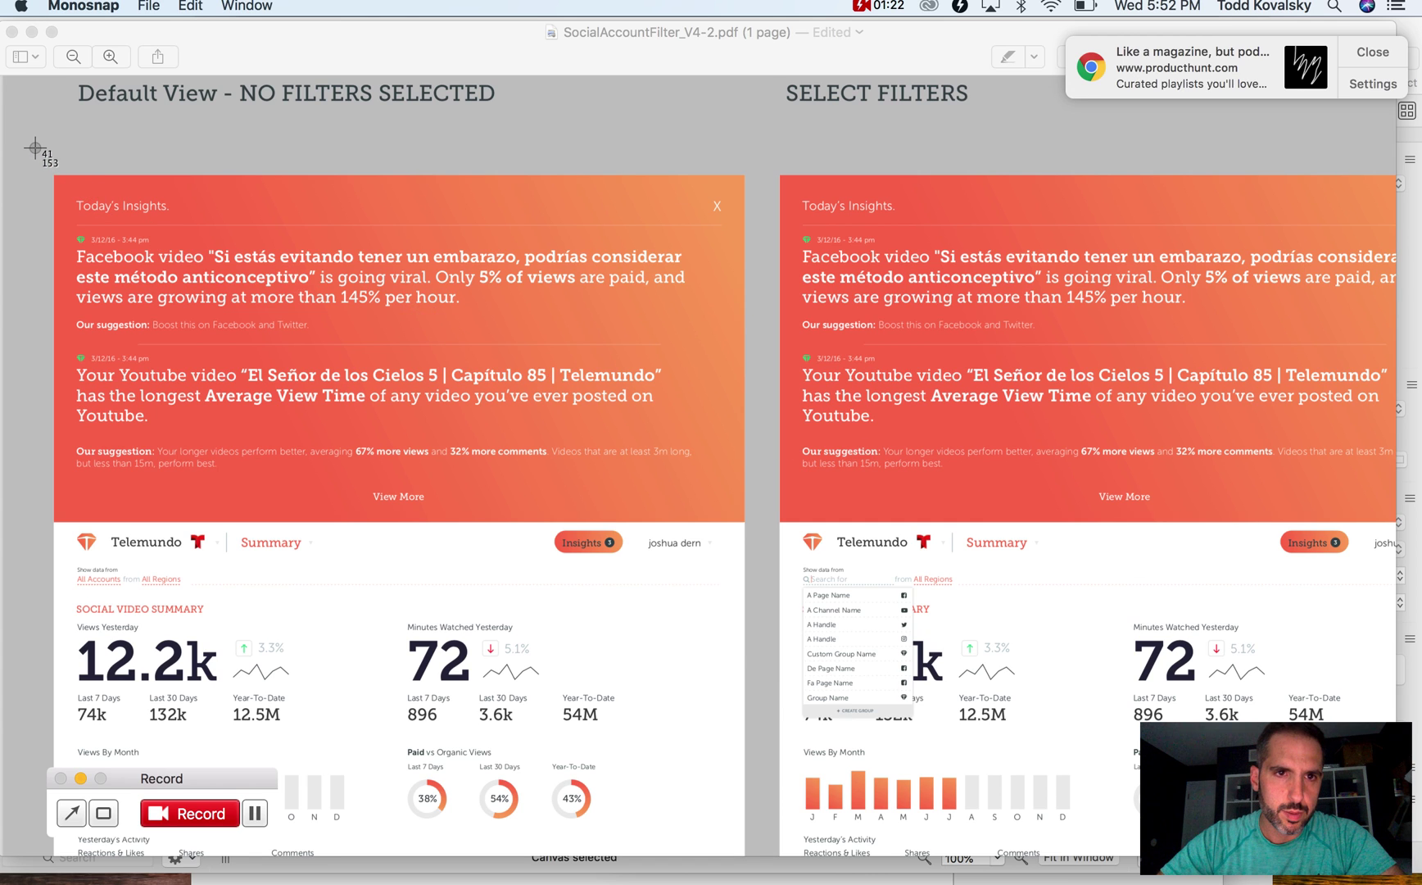
{"action": "left_click_drag", "start_coordinate": [34, 148], "coordinate": [726, 619]}
{"action": "scroll", "coordinate": [726, 619], "scroll_direction": "down", "scroll_amount": 5}
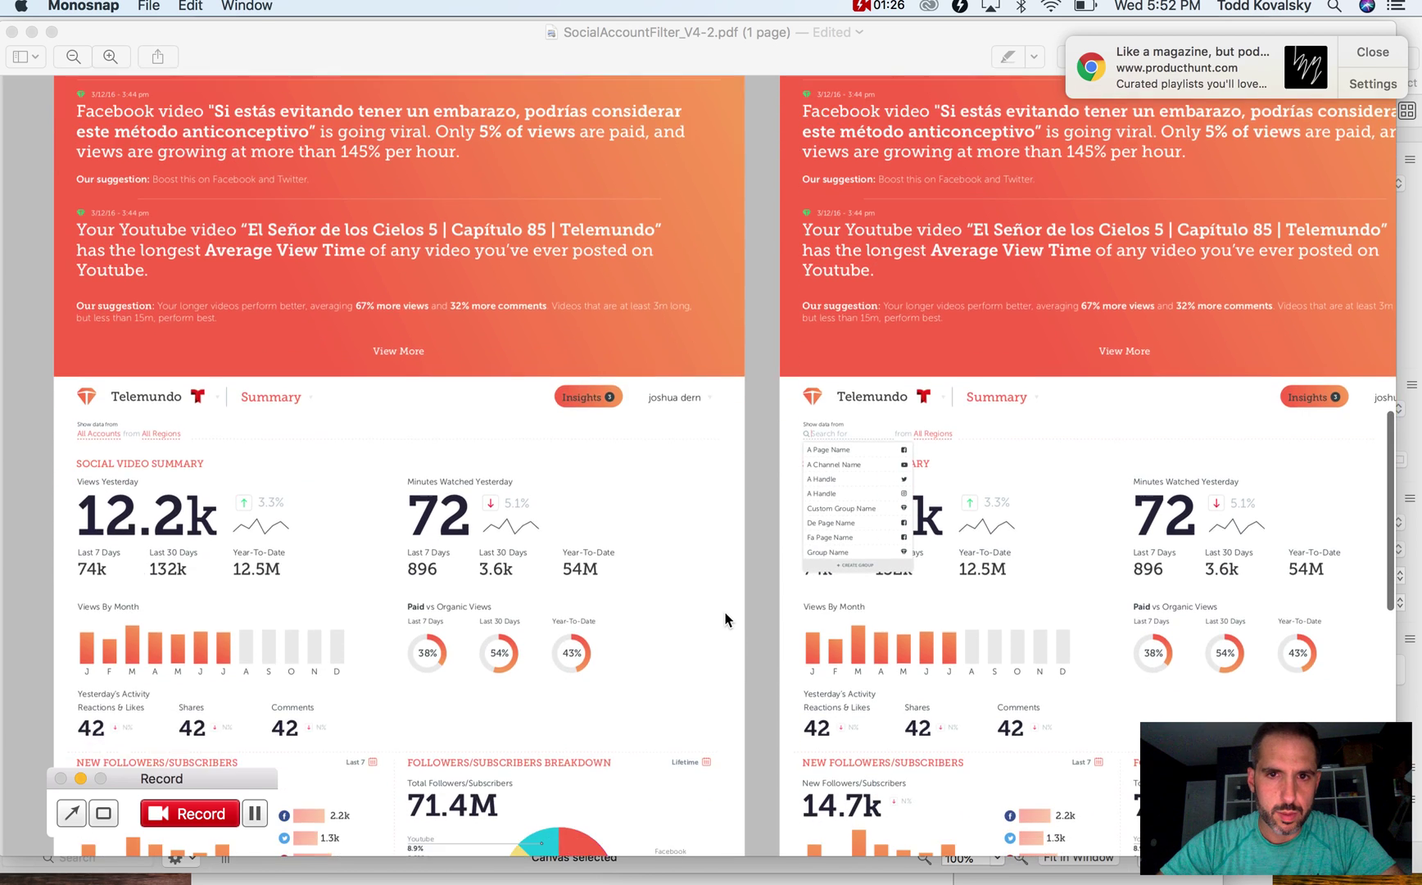
{"action": "scroll", "coordinate": [726, 619], "scroll_direction": "up", "scroll_amount": 5}
{"action": "scroll", "coordinate": [726, 619], "scroll_direction": "down", "scroll_amount": 1}
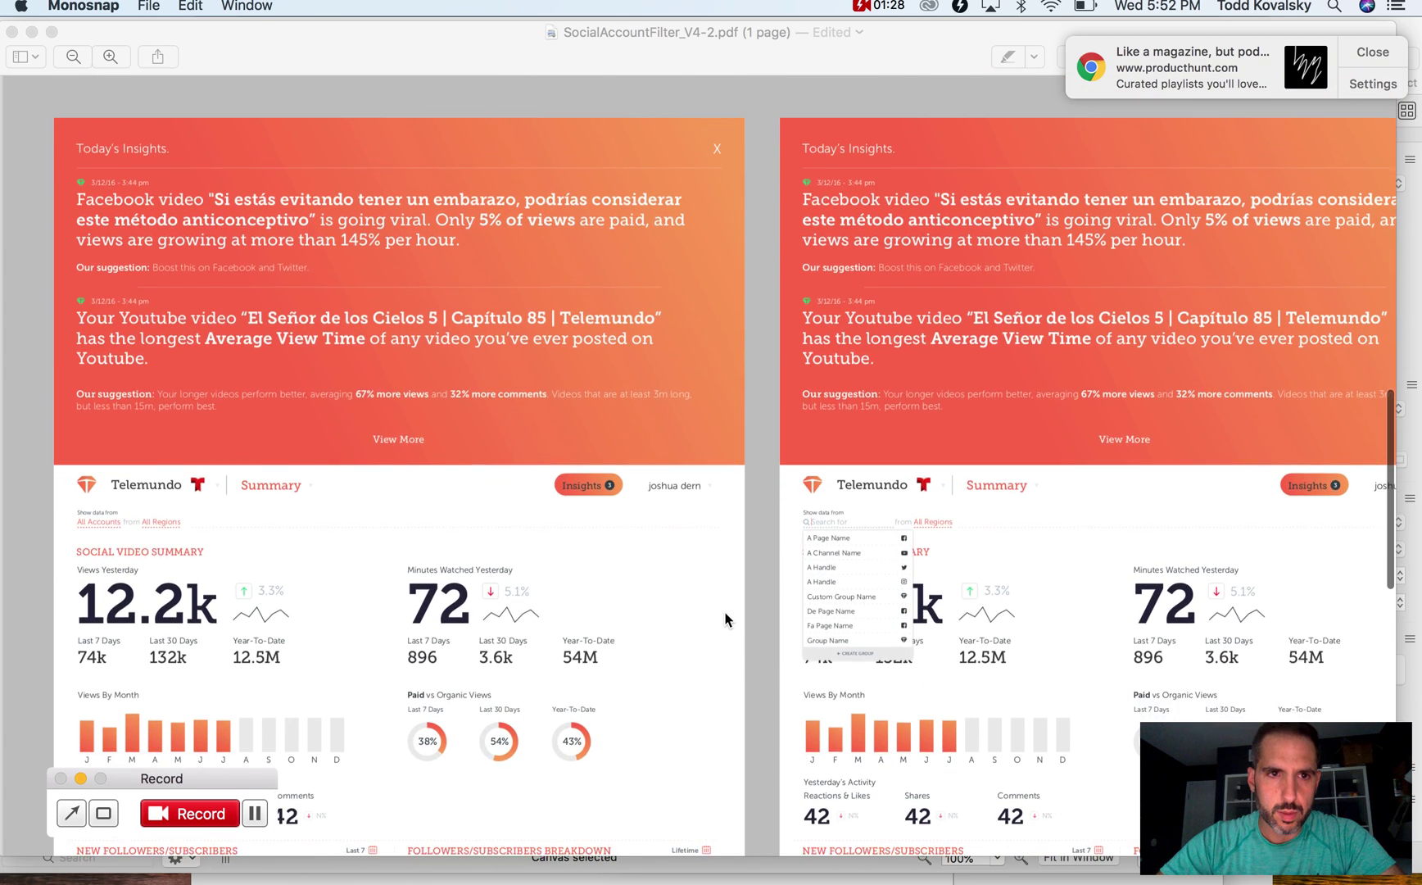
{"action": "key", "text": "alt+super+5"}
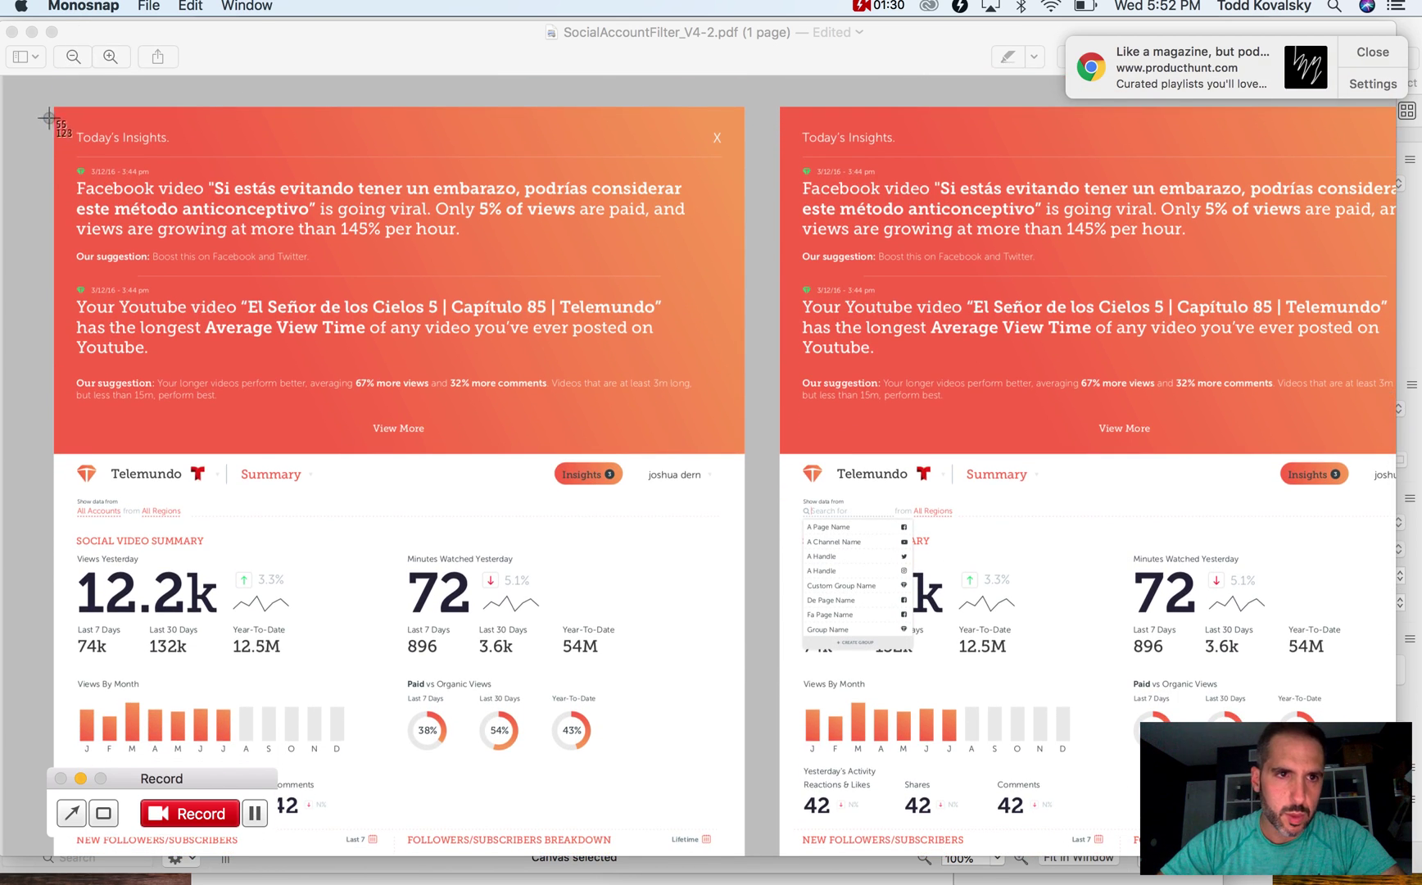
{"action": "left_click_drag", "start_coordinate": [48, 102], "coordinate": [754, 760]}
Capture an area screenshot of the no-filters dashboard from Yesterday's Activity down through the Viewers By Network chart
{"action": "scroll", "coordinate": [755, 760], "scroll_direction": "down", "scroll_amount": 10}
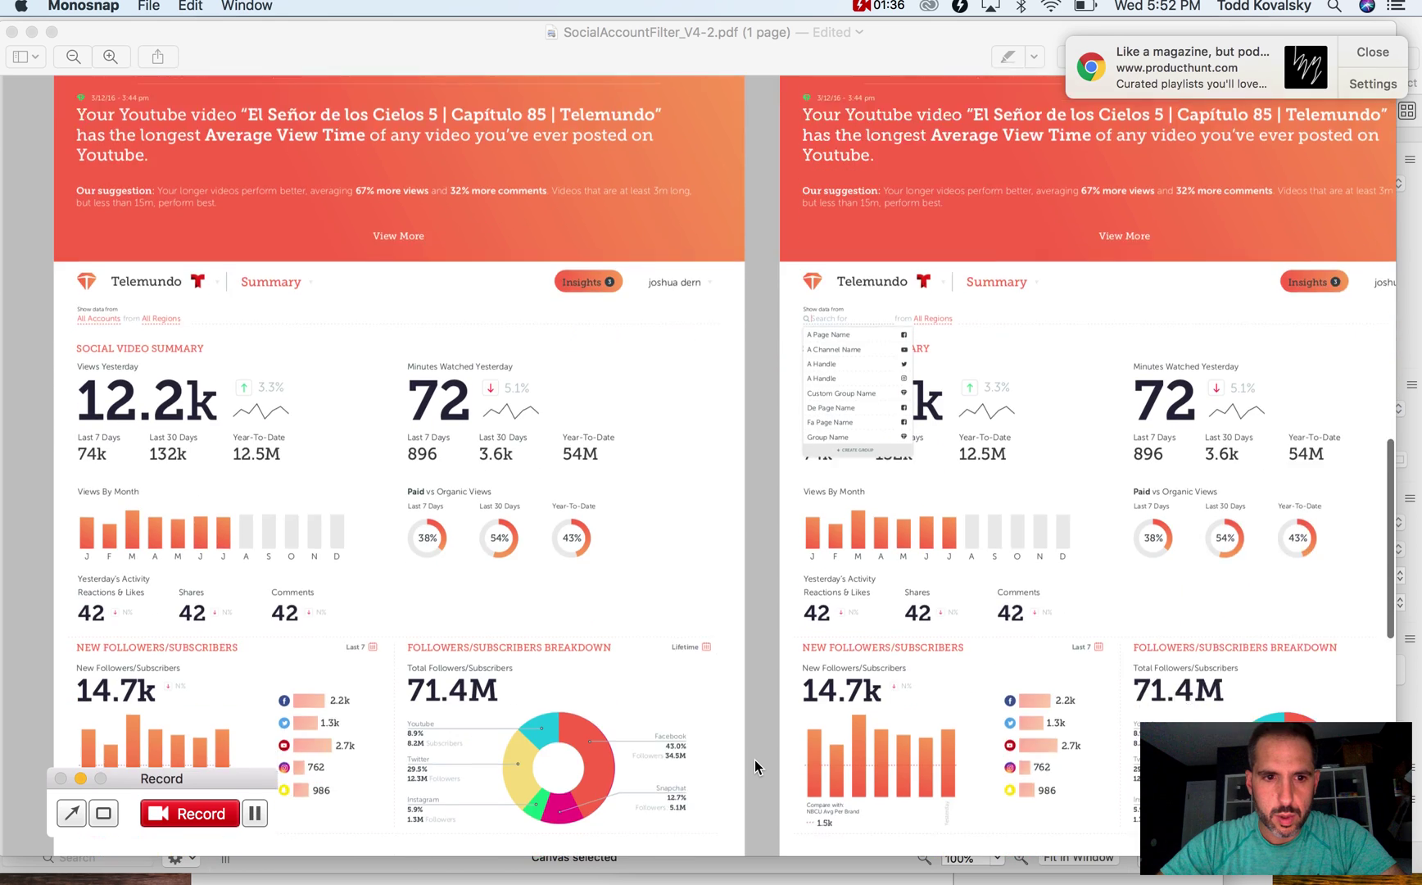
{"action": "scroll", "coordinate": [755, 761], "scroll_direction": "down", "scroll_amount": 8}
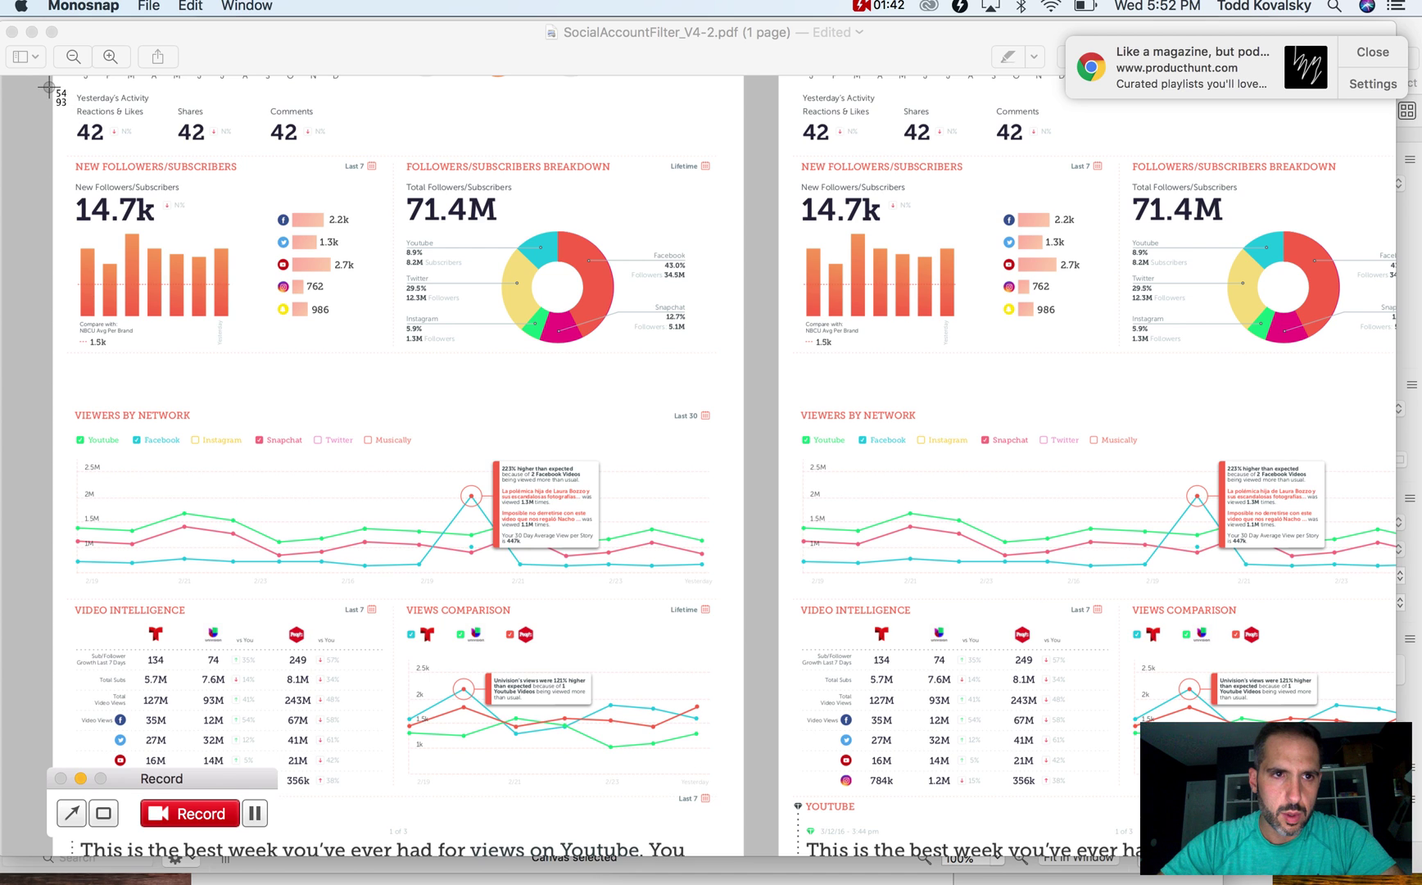
{"action": "mouse_move", "coordinate": [52, 86]}
{"action": "left_mouse_down"}
{"action": "mouse_move", "coordinate": [179, 168]}
{"action": "mouse_move", "coordinate": [515, 481]}
{"action": "mouse_move", "coordinate": [624, 575]}
{"action": "mouse_move", "coordinate": [650, 578]}
{"action": "mouse_move", "coordinate": [693, 706]}
{"action": "mouse_move", "coordinate": [723, 604]}
{"action": "mouse_move", "coordinate": [733, 588]}
{"action": "mouse_move", "coordinate": [741, 599]}
{"action": "left_mouse_up"}
Move the floating recording controls clear of the dashboard and capture an area screenshot of its YouTube and Facebook sections
{"action": "scroll", "coordinate": [742, 600], "scroll_direction": "down", "scroll_amount": 5}
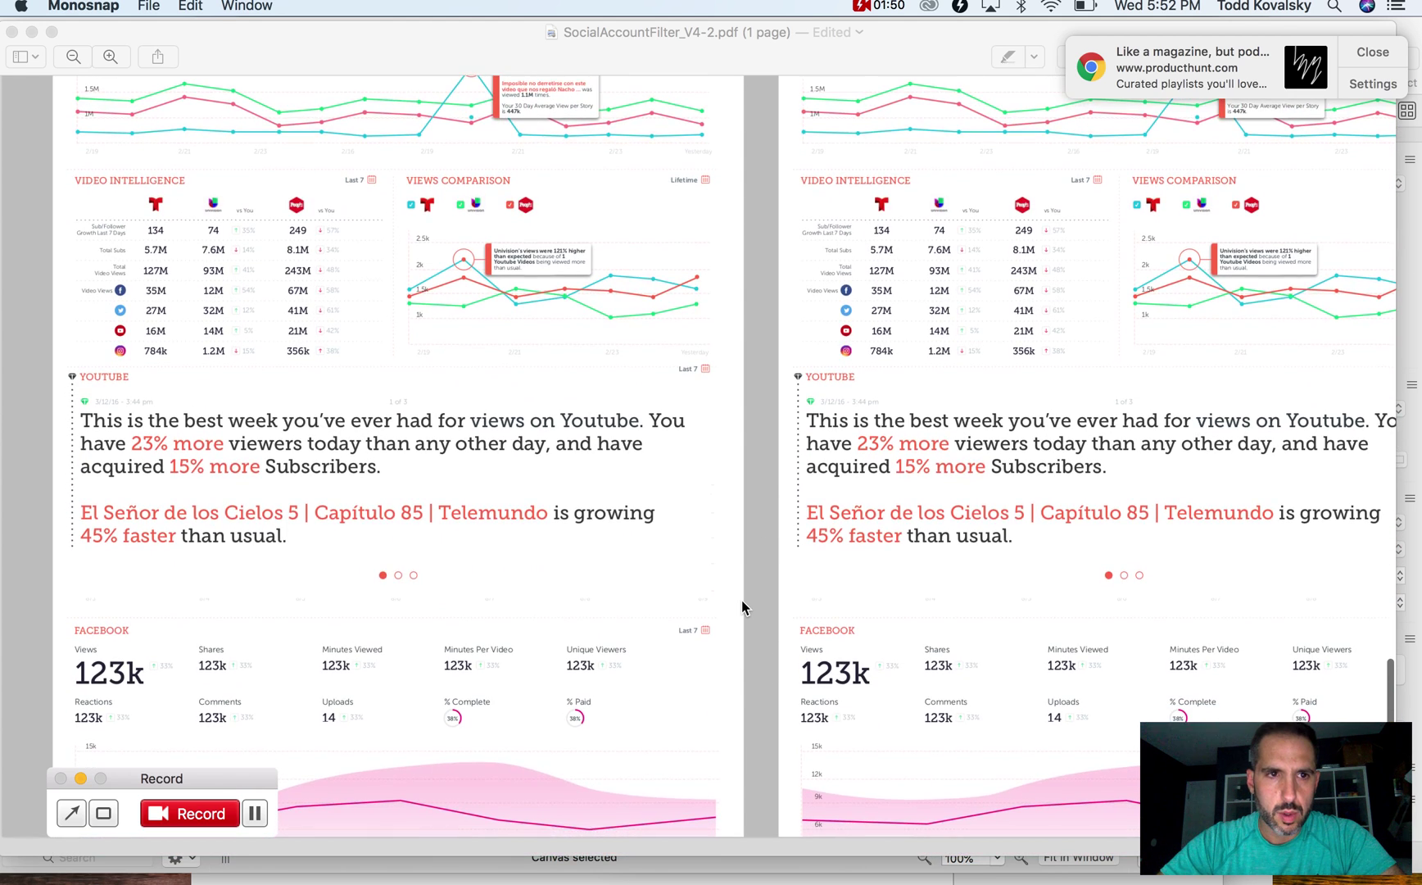
{"action": "scroll", "coordinate": [742, 601], "scroll_direction": "up", "scroll_amount": 1}
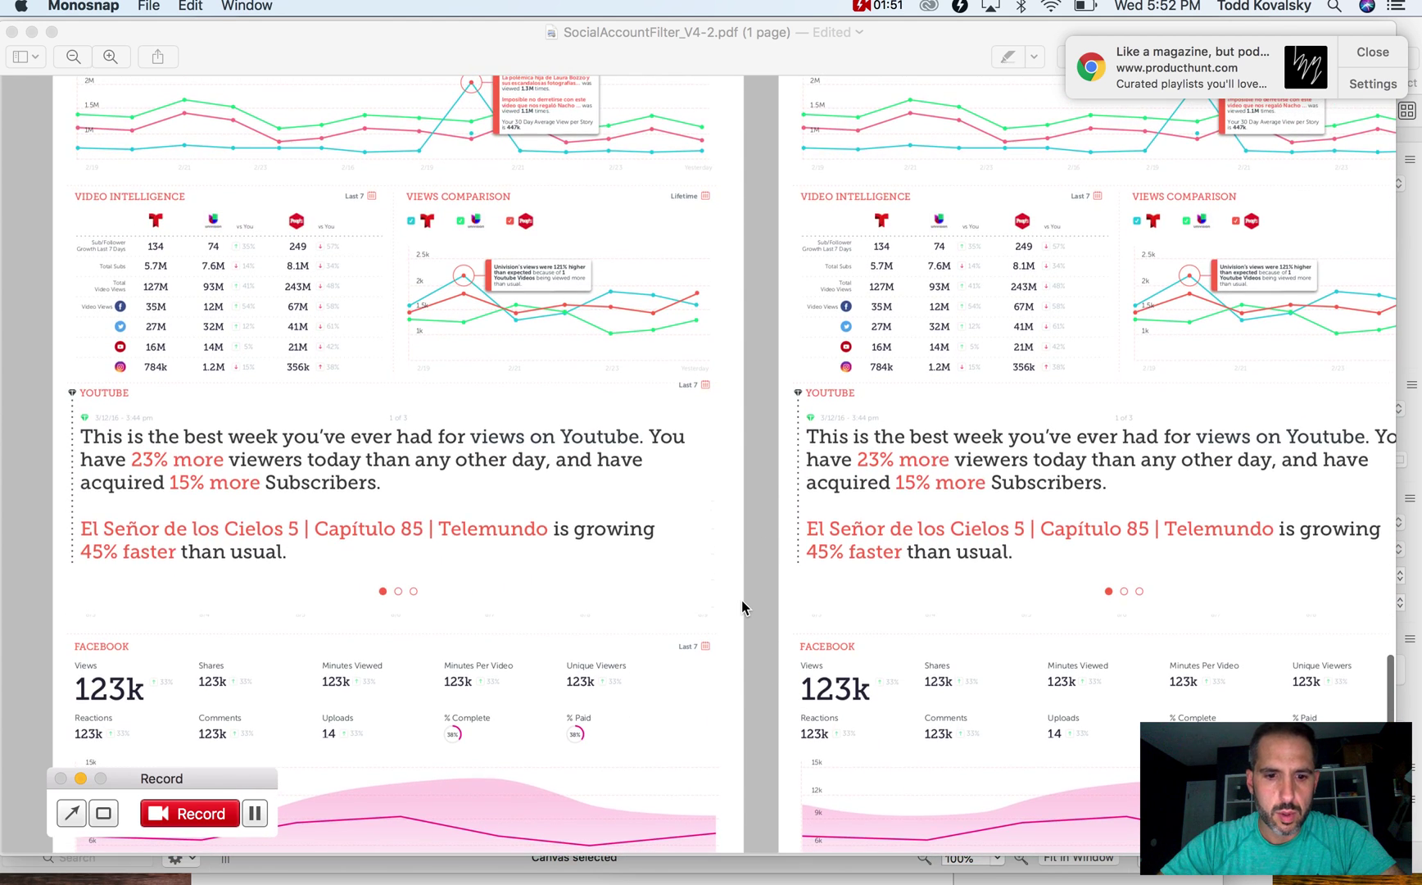
{"action": "left_click", "coordinate": [204, 760]}
{"action": "left_click_drag", "start_coordinate": [159, 770], "coordinate": [2, 655]}
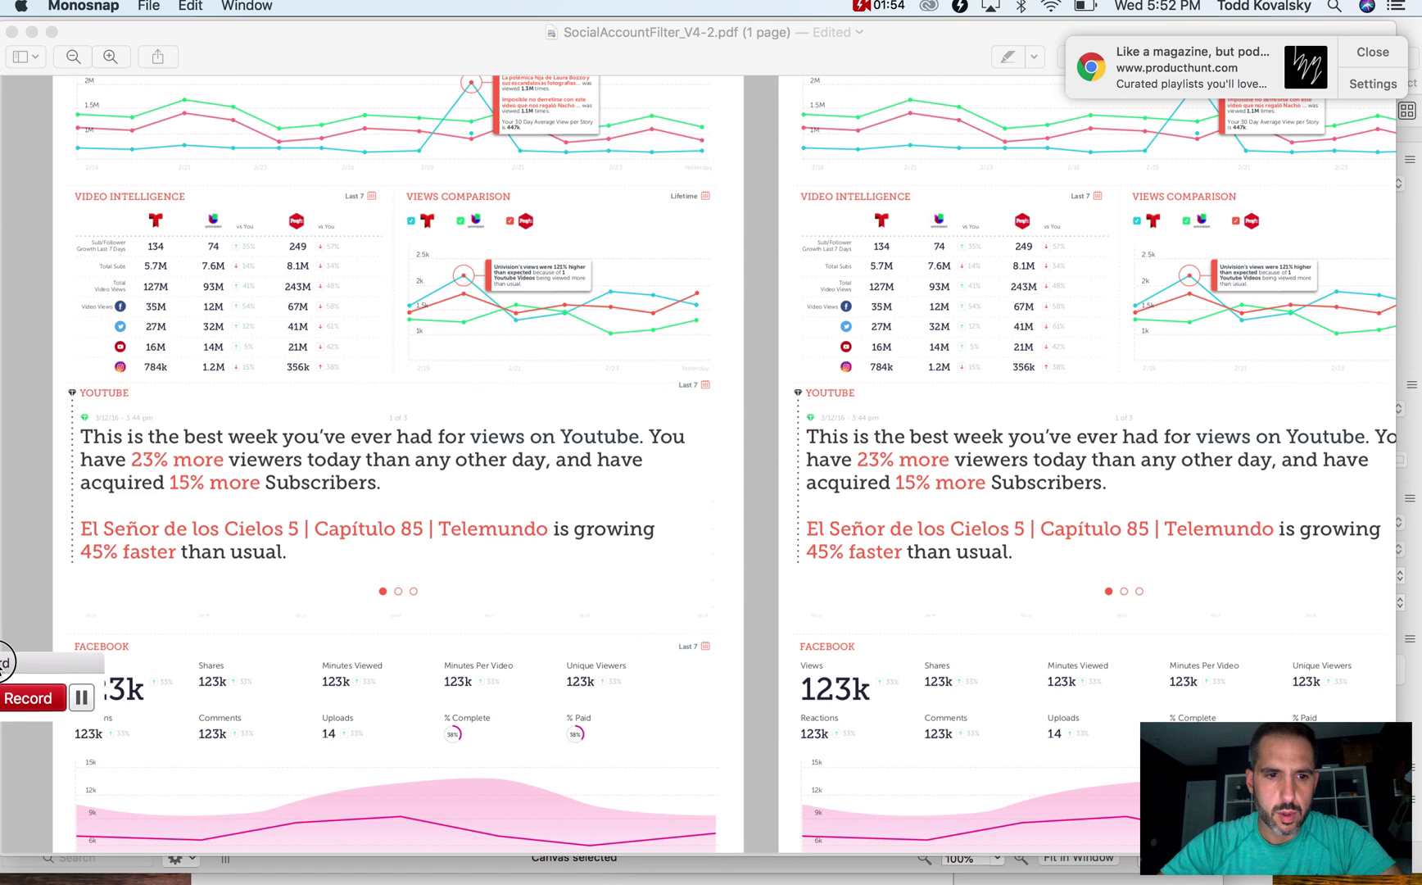
{"action": "left_click_drag", "start_coordinate": [82, 688], "coordinate": [1204, 878]}
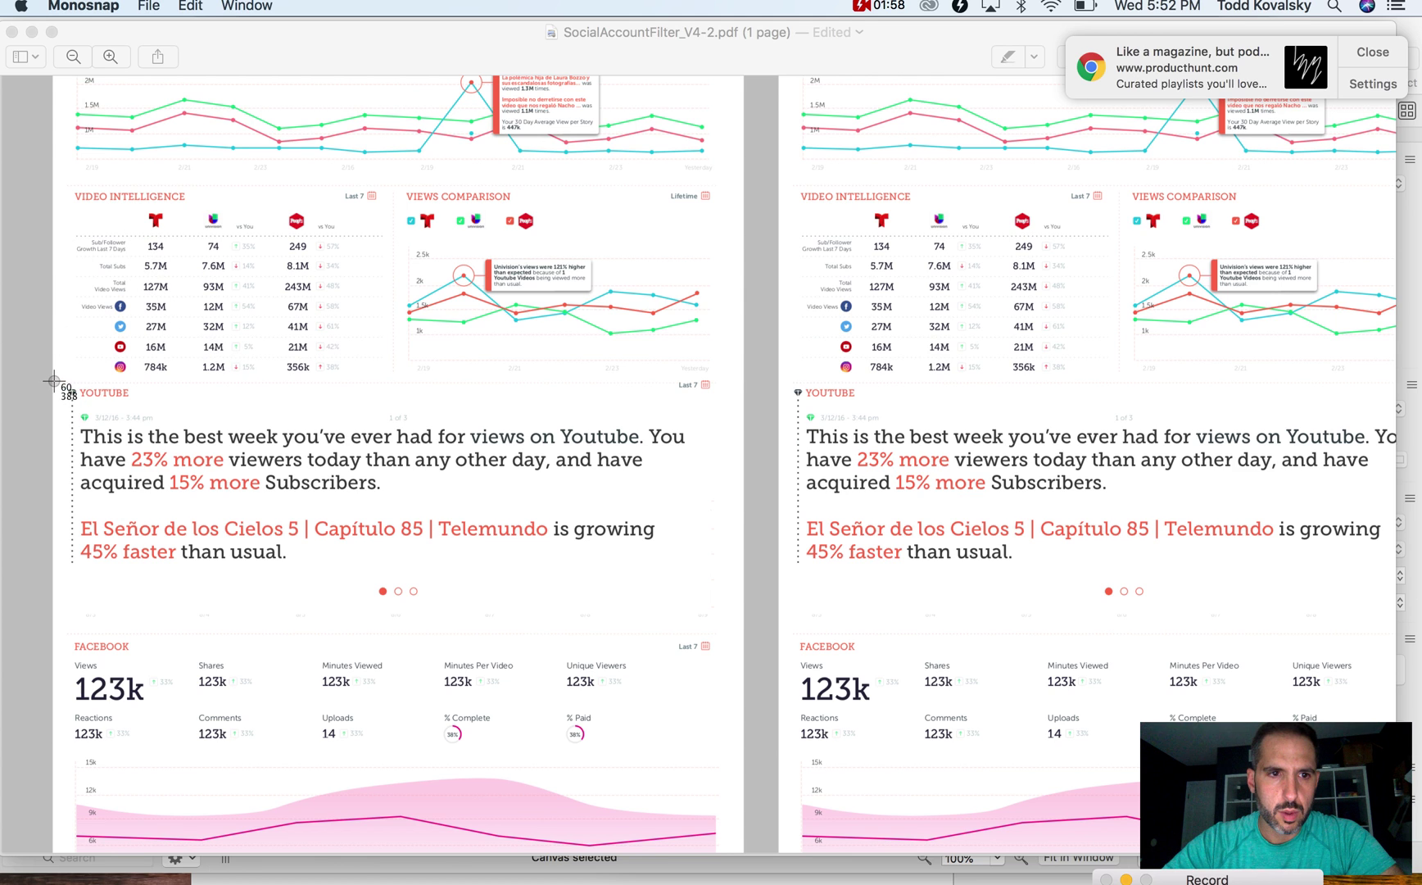
{"action": "mouse_move", "coordinate": [50, 380]}
{"action": "left_mouse_down"}
{"action": "mouse_move", "coordinate": [540, 619]}
{"action": "mouse_move", "coordinate": [676, 772]}
{"action": "mouse_move", "coordinate": [761, 831]}
{"action": "mouse_move", "coordinate": [746, 858]}
{"action": "left_mouse_up"}
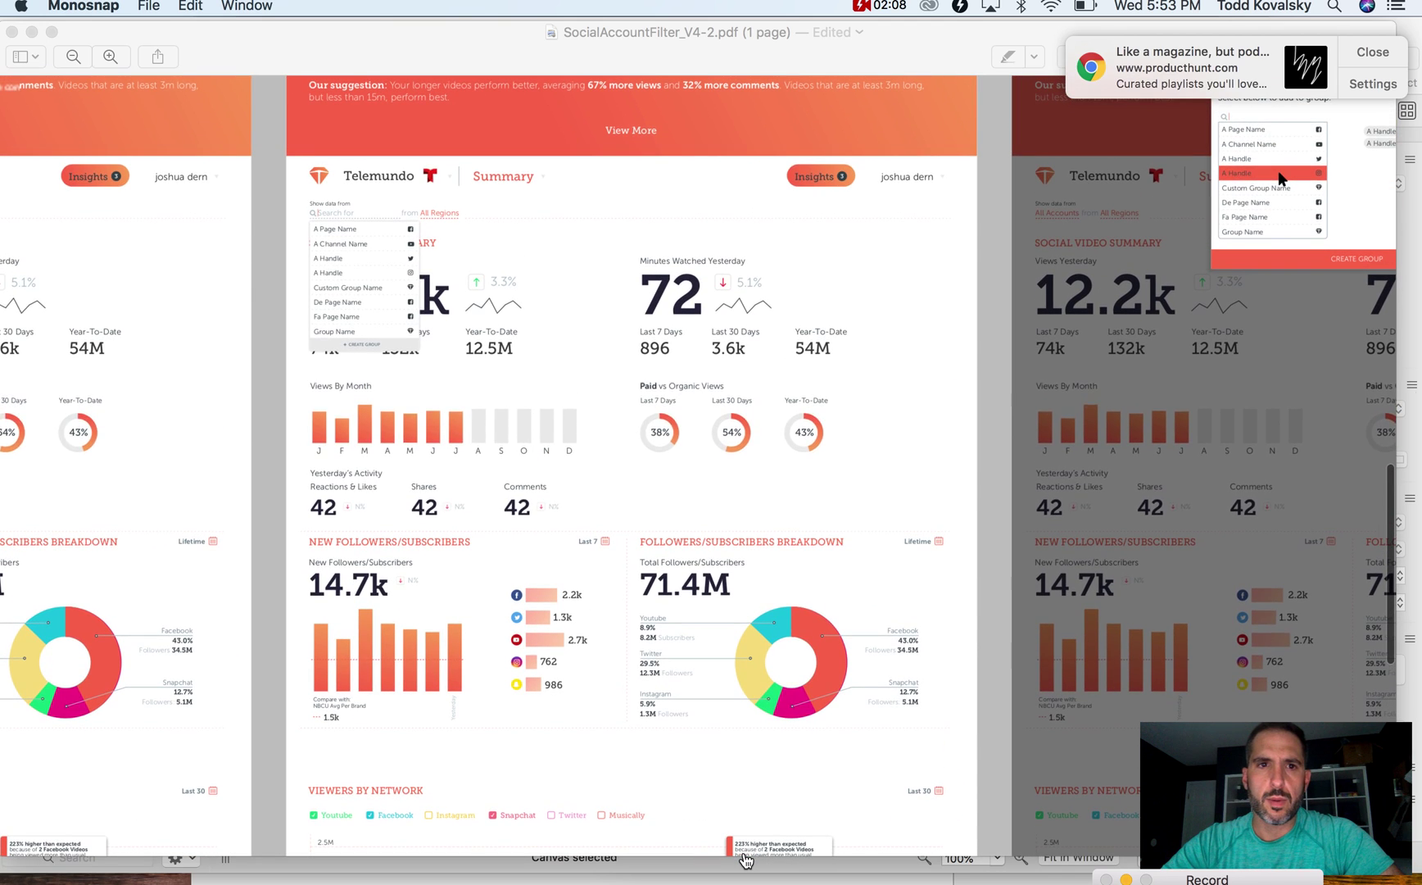
Switch to Finder's screenshots folder and place the 5.52.28 PM screenshot near the upper-left corner of the blank OmniGraffle canvas
{"action": "key", "text": "super+Tab"}
{"action": "key", "text": "super+Tab"}
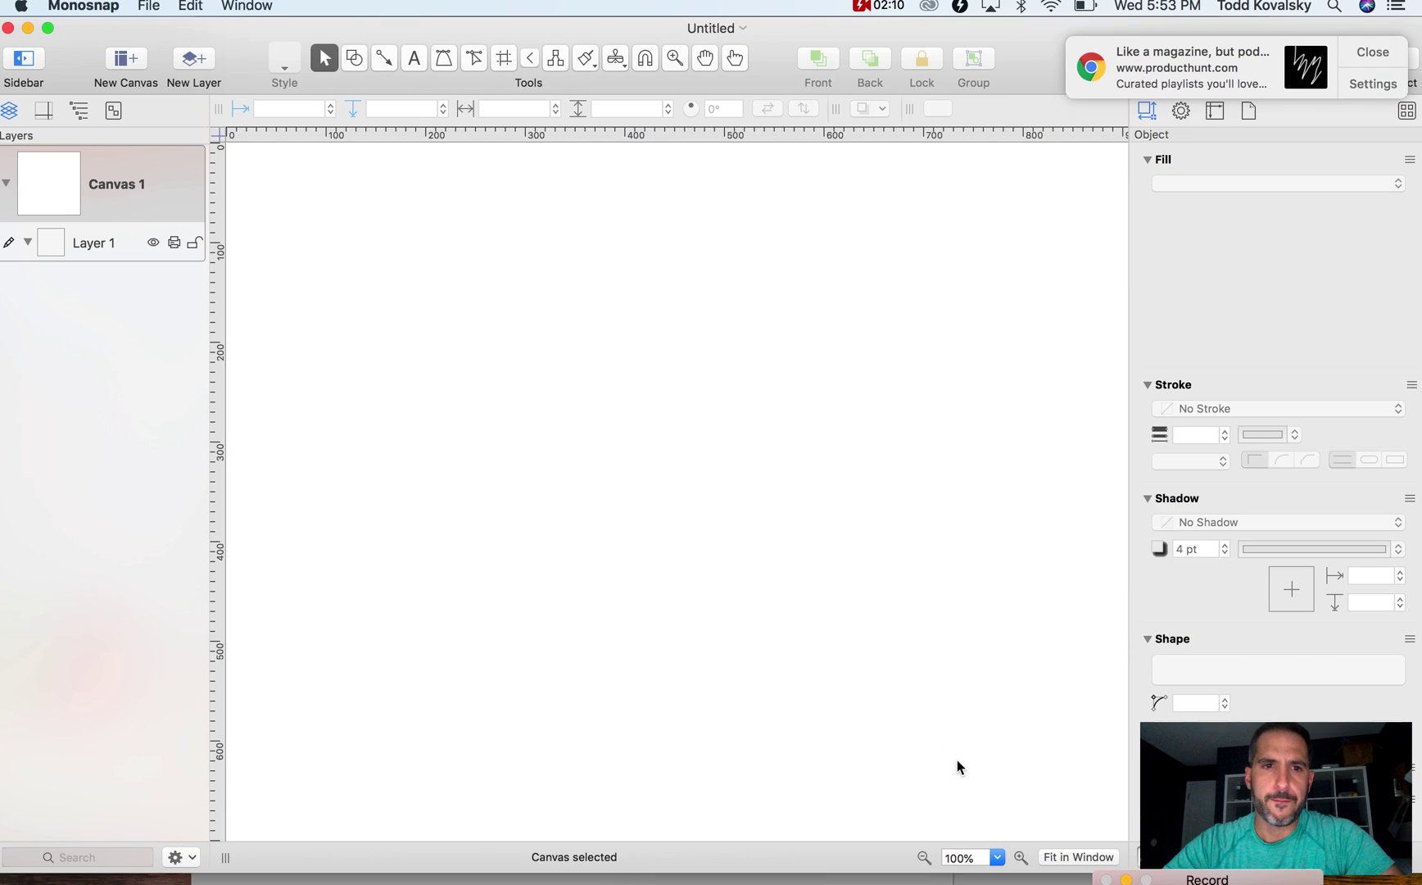
{"action": "key", "text": "super+Tab"}
{"action": "key", "text": "super+Tab"}
{"action": "key", "text": "super+Tab"}
{"action": "key", "text": "super+Tab"}
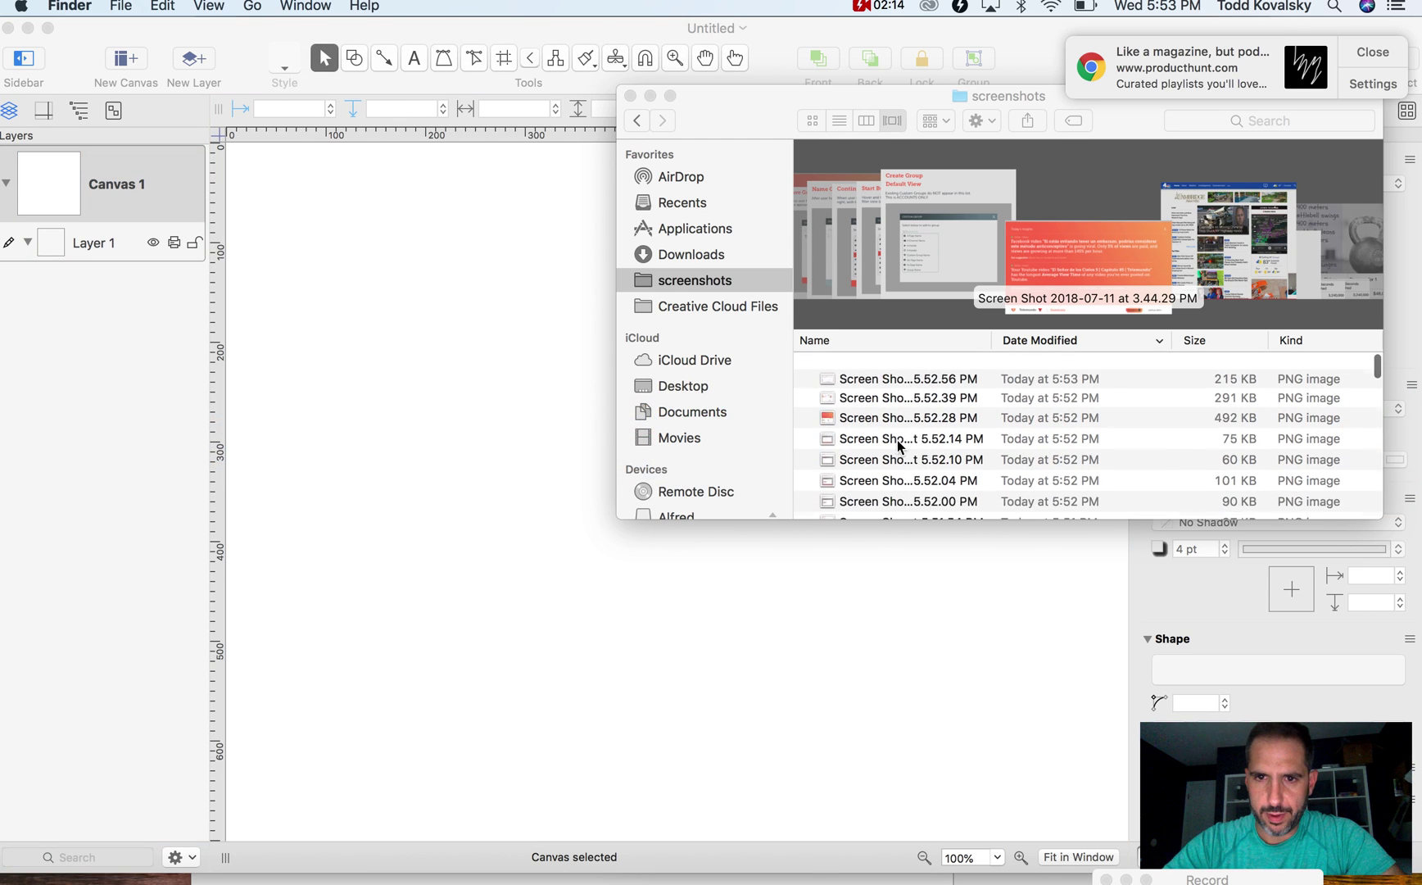
{"action": "left_click_drag", "start_coordinate": [889, 406], "coordinate": [365, 255]}
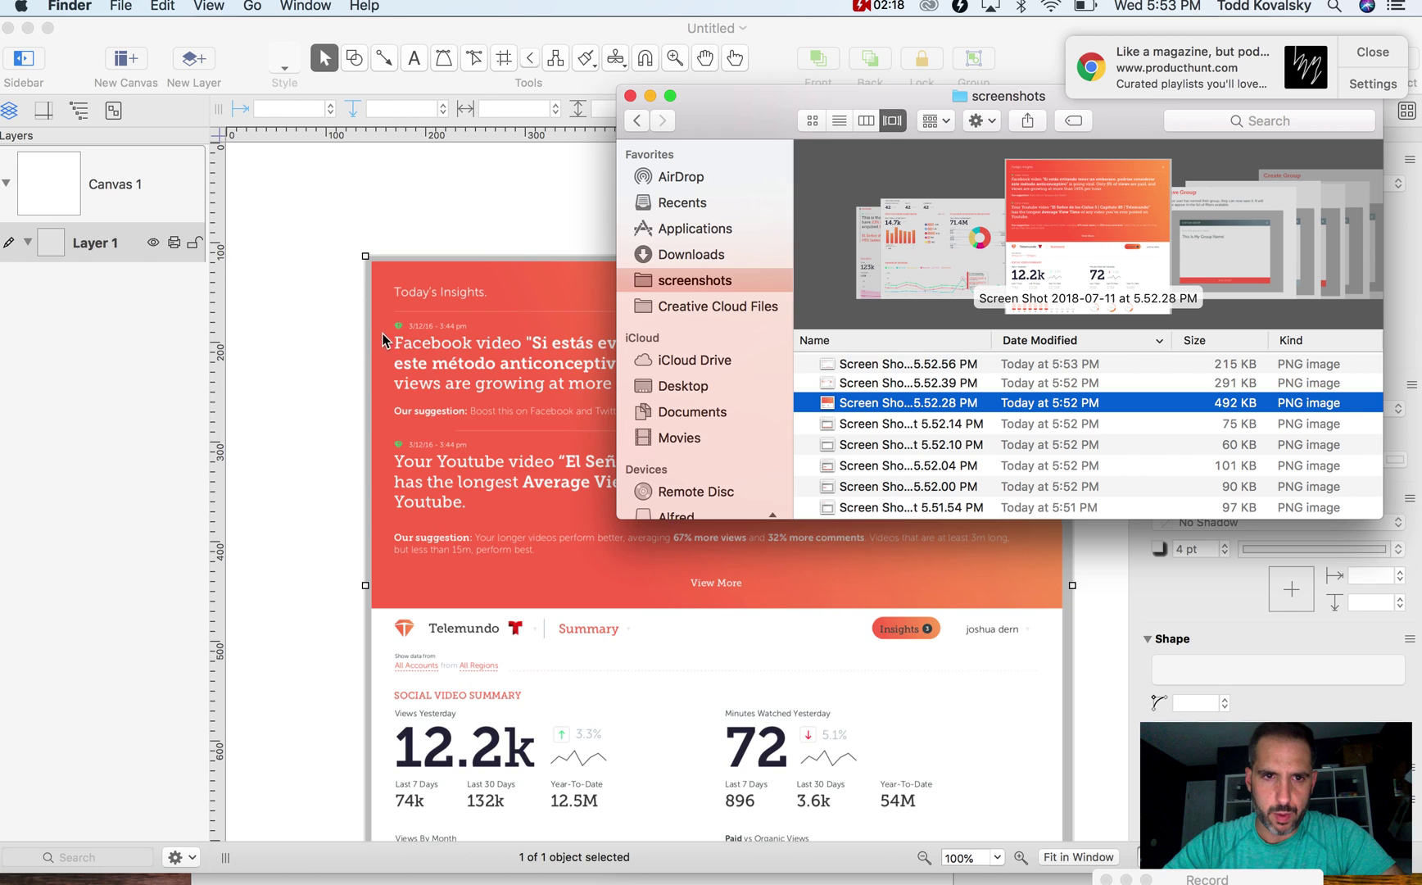
{"action": "left_click", "coordinate": [345, 258]}
{"action": "left_click_drag", "start_coordinate": [451, 353], "coordinate": [416, 331]}
Place the 5.52.39 PM screenshot on the canvas directly beneath the first dashboard image, at about 17.5 px, 667 px
{"action": "scroll", "coordinate": [483, 420], "scroll_direction": "down", "scroll_amount": 3}
{"action": "key", "text": "super+Tab"}
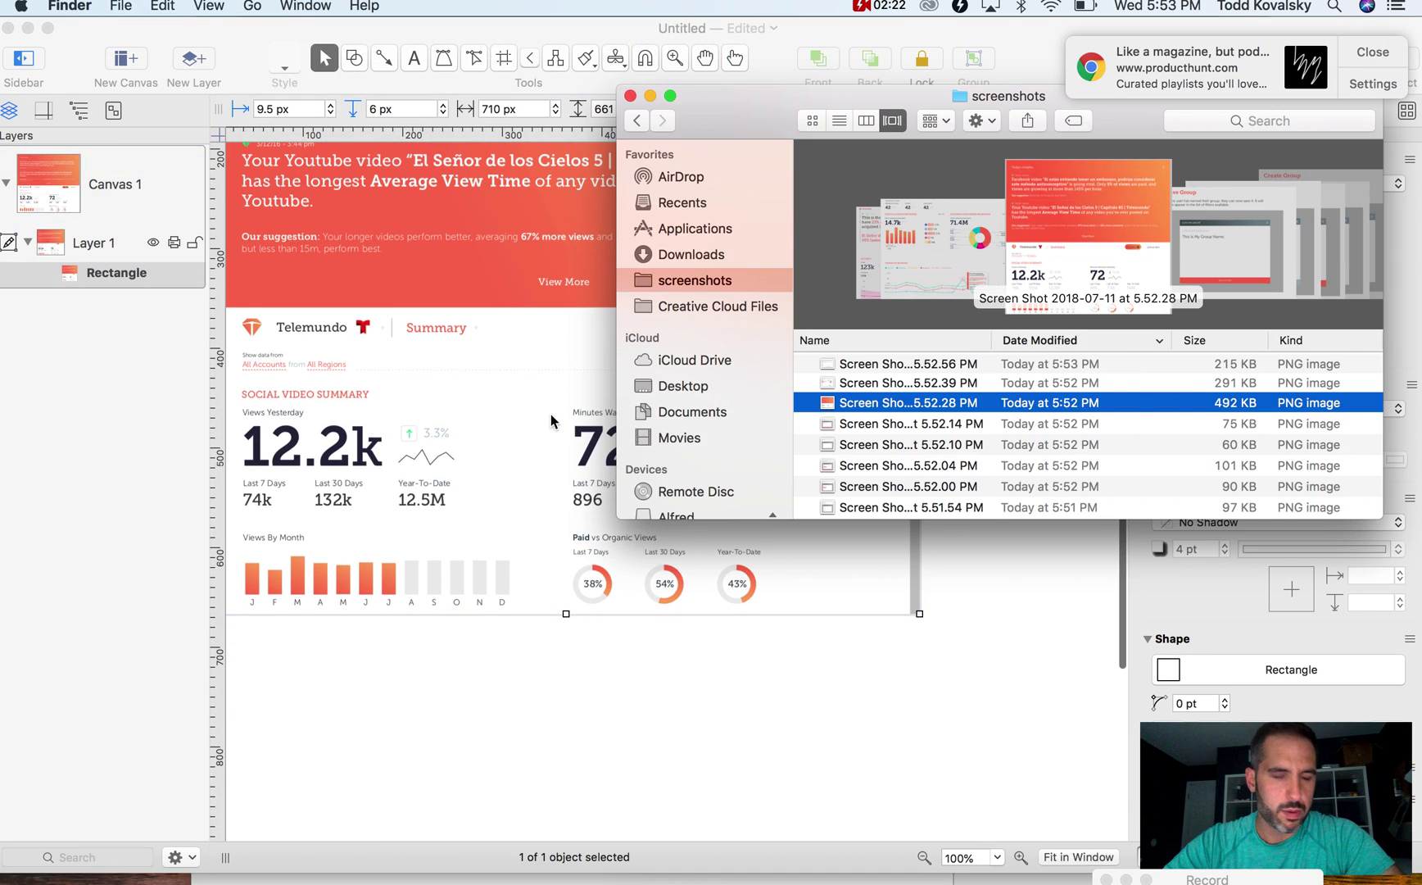
{"action": "left_click_drag", "start_coordinate": [852, 382], "coordinate": [569, 635]}
{"action": "left_click", "coordinate": [737, 705]}
{"action": "left_click_drag", "start_coordinate": [717, 700], "coordinate": [372, 698]}
{"action": "scroll", "coordinate": [491, 713], "scroll_direction": "down", "scroll_amount": 6}
{"action": "left_click_drag", "start_coordinate": [581, 723], "coordinate": [593, 658]}
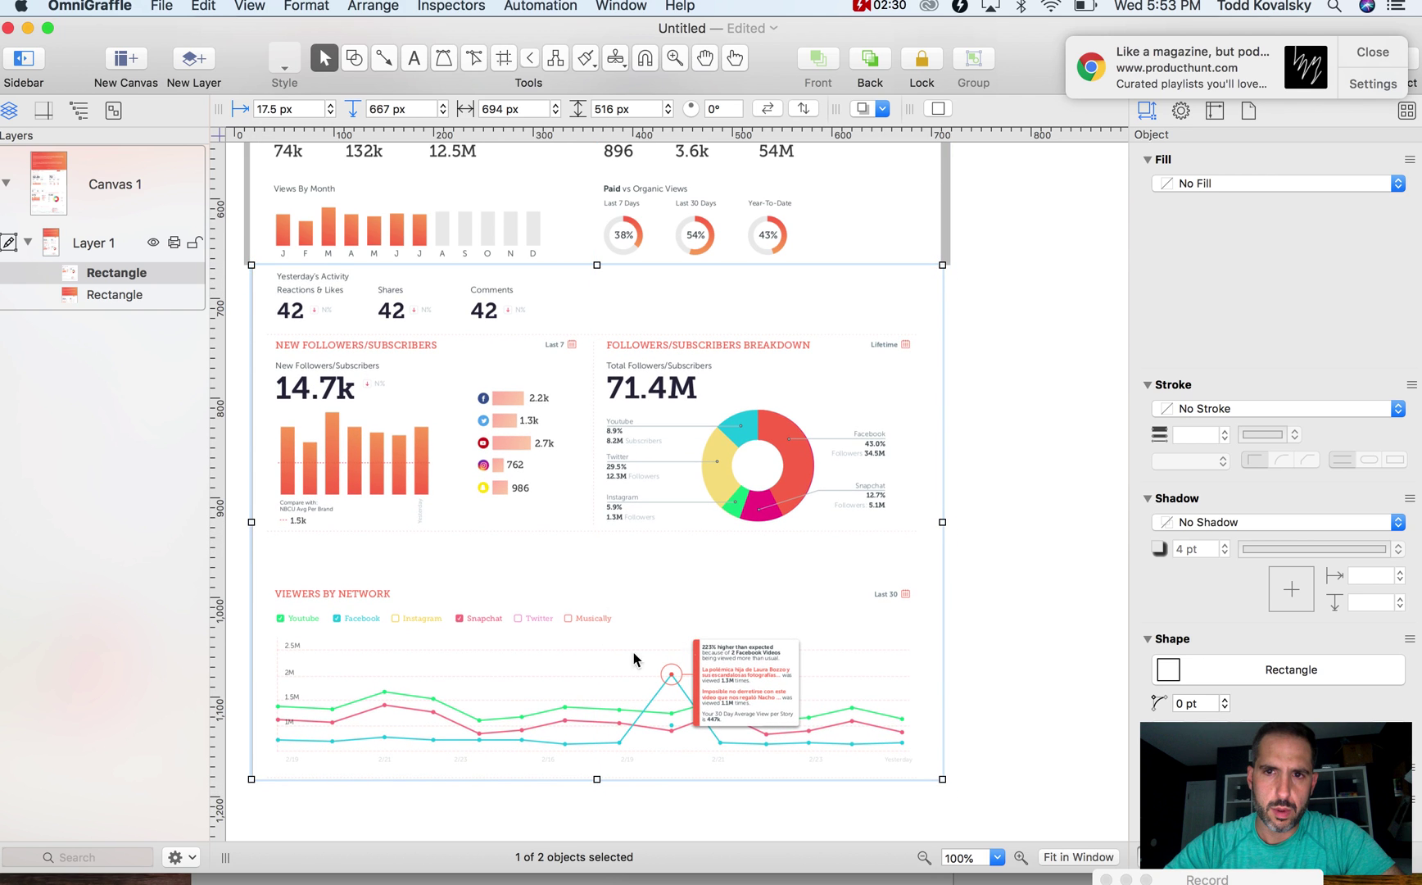
Bring the YouTube section screenshot from Finder onto the canvas and align it directly beneath the Viewers By Network image
{"action": "left_click", "coordinate": [986, 681]}
{"action": "scroll", "coordinate": [986, 680], "scroll_direction": "down", "scroll_amount": 3}
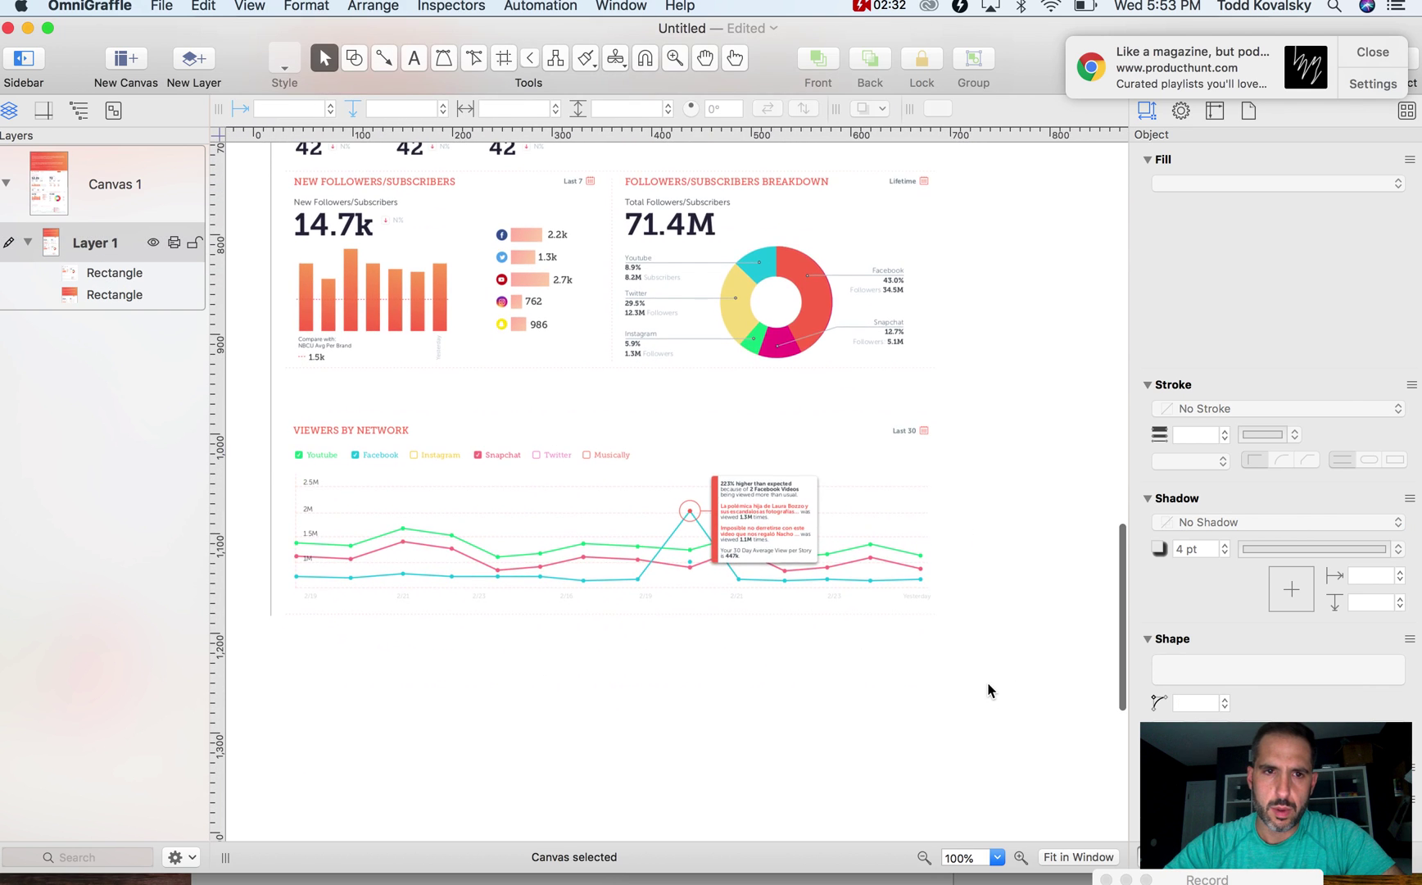
{"action": "key", "text": "super+Tab"}
{"action": "left_click_drag", "start_coordinate": [955, 364], "coordinate": [670, 649]}
{"action": "left_click", "coordinate": [549, 747]}
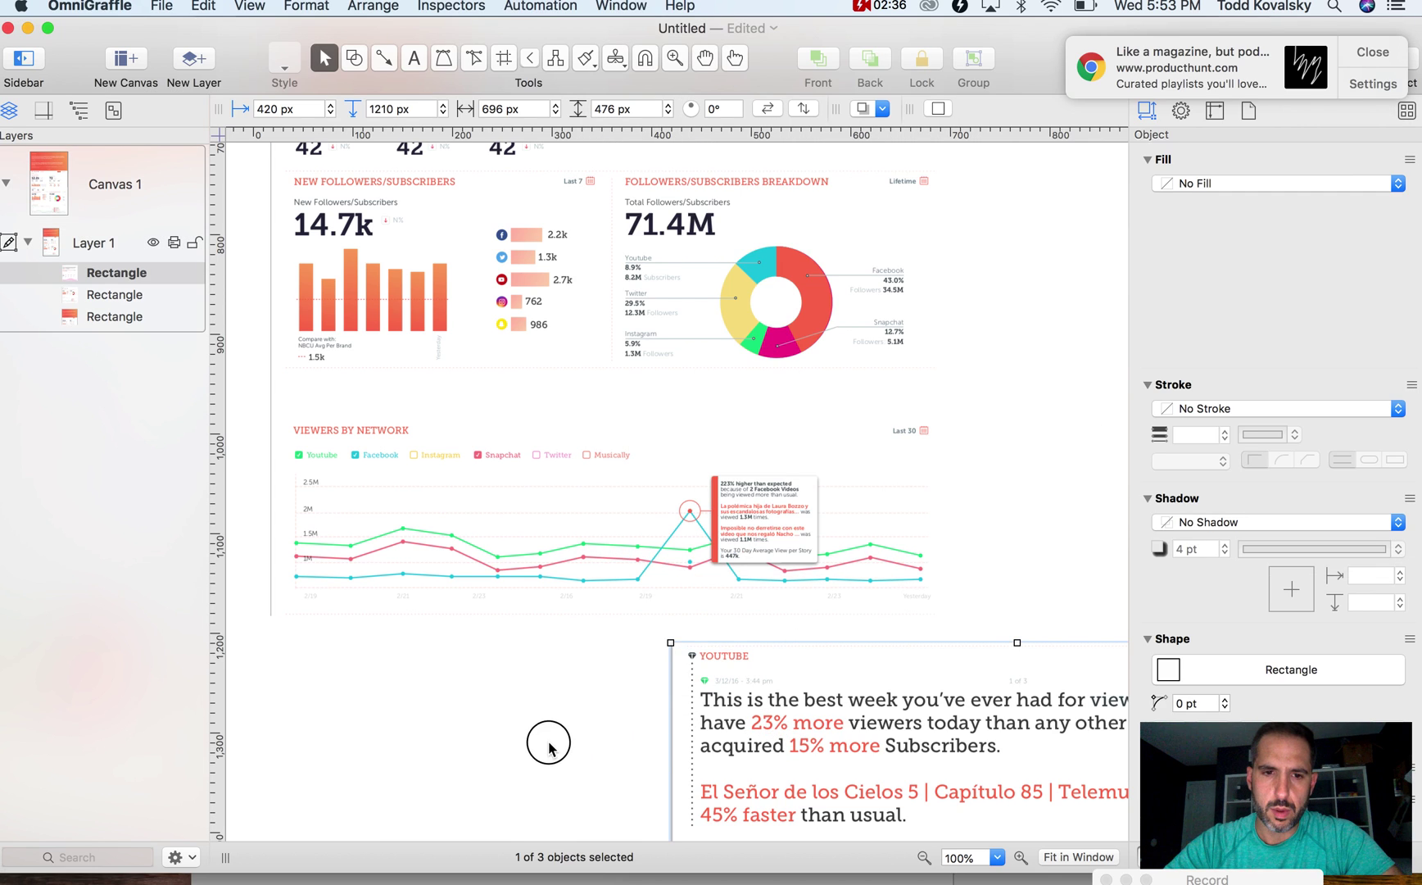
{"action": "left_click_drag", "start_coordinate": [851, 748], "coordinate": [451, 726]}
{"action": "scroll", "coordinate": [951, 679], "scroll_direction": "down", "scroll_amount": 5}
{"action": "left_click", "coordinate": [1012, 677]}
Name the layer holding the images Screenshots and rename the canvas Summary Page
{"action": "scroll", "coordinate": [1012, 677], "scroll_direction": "up", "scroll_amount": 6}
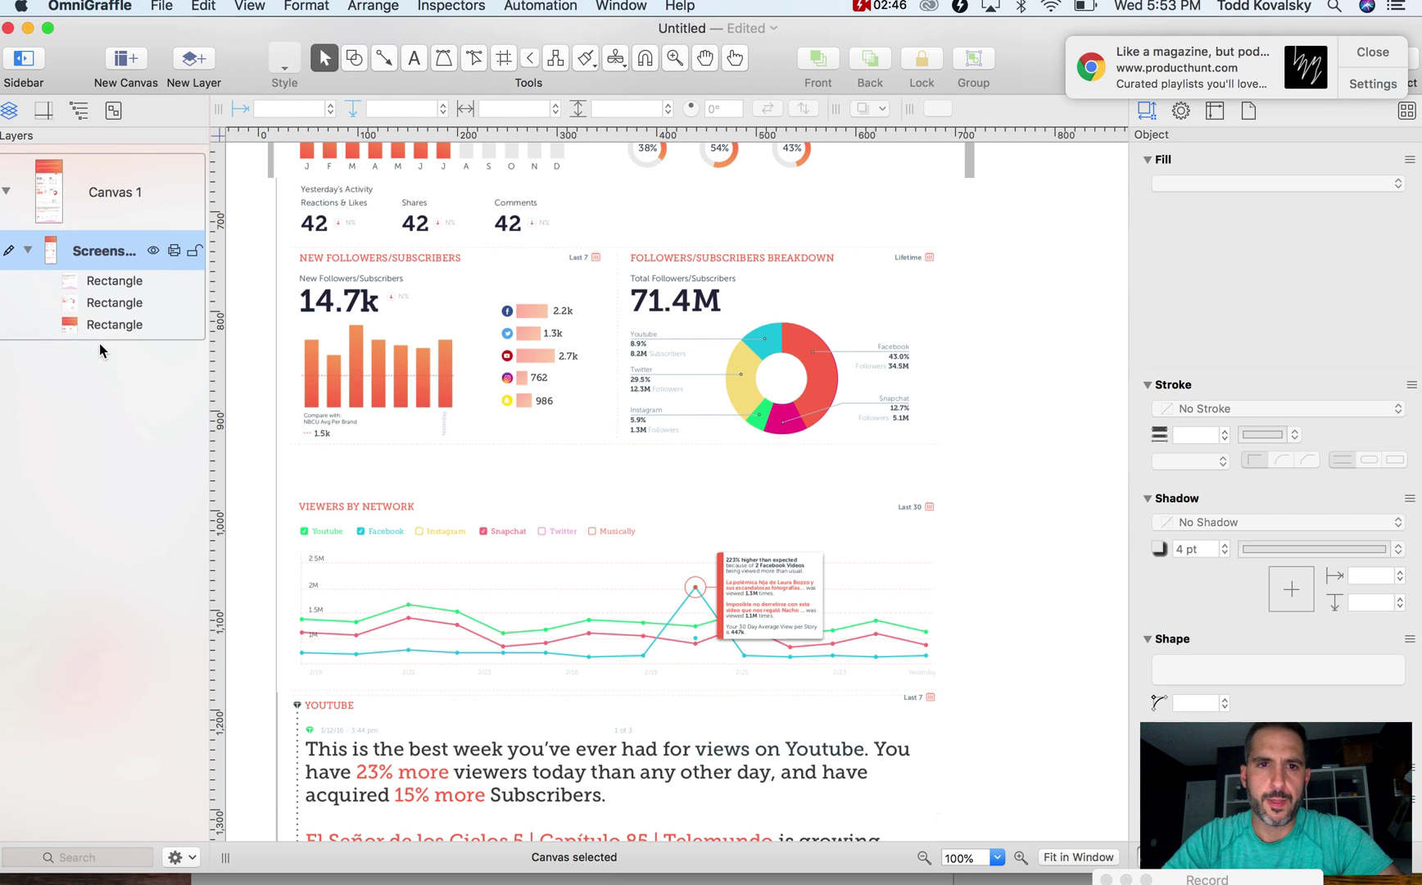
{"action": "scroll", "coordinate": [692, 655], "scroll_direction": "up", "scroll_amount": 5}
{"action": "scroll", "coordinate": [692, 651], "scroll_direction": "up", "scroll_amount": 3}
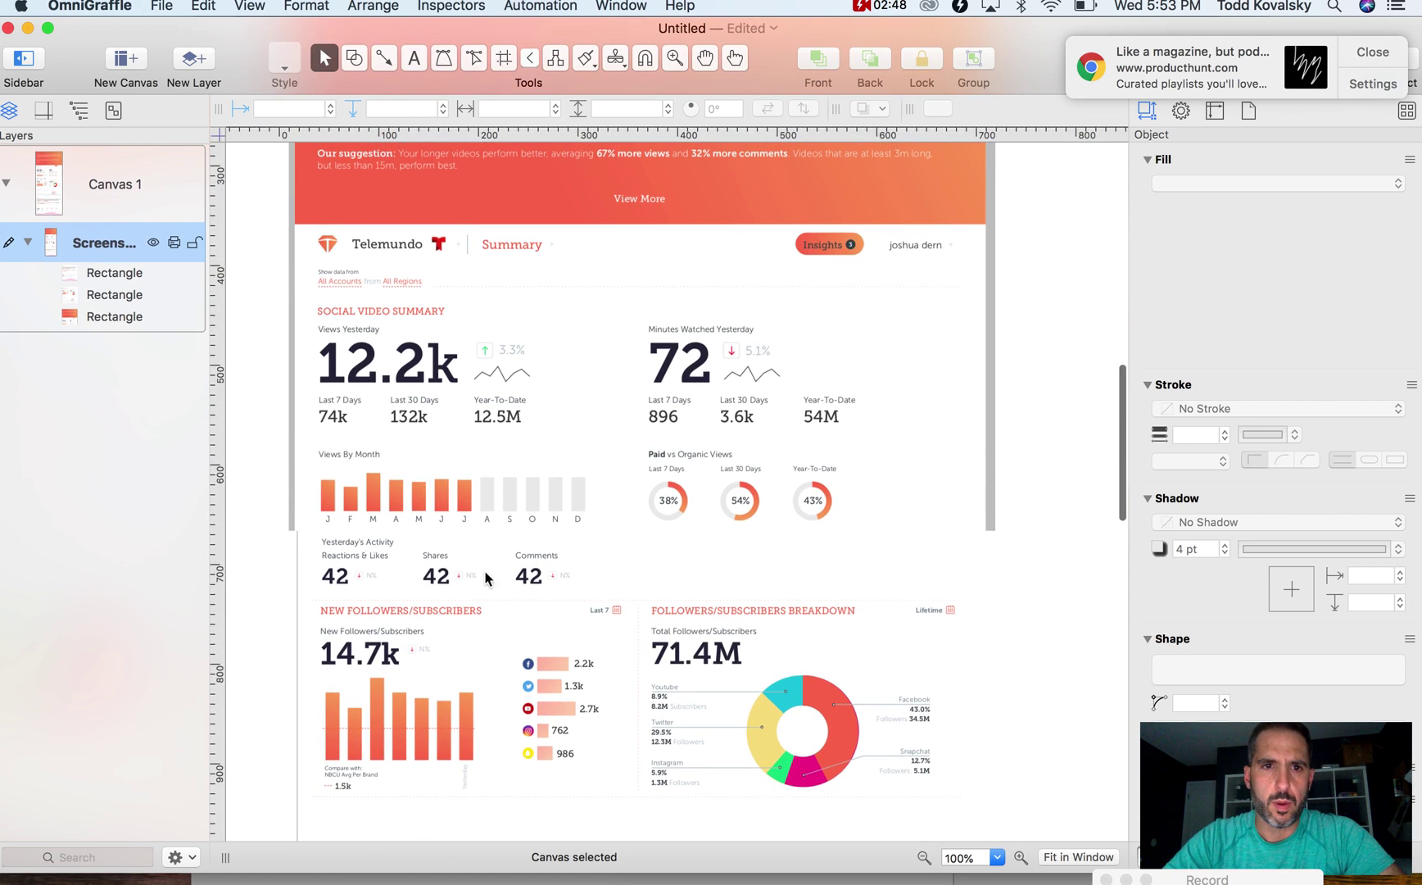
{"action": "double_click", "coordinate": [125, 186]}
{"action": "type", "text": "Summary Page"}
{"action": "key", "text": "Return"}
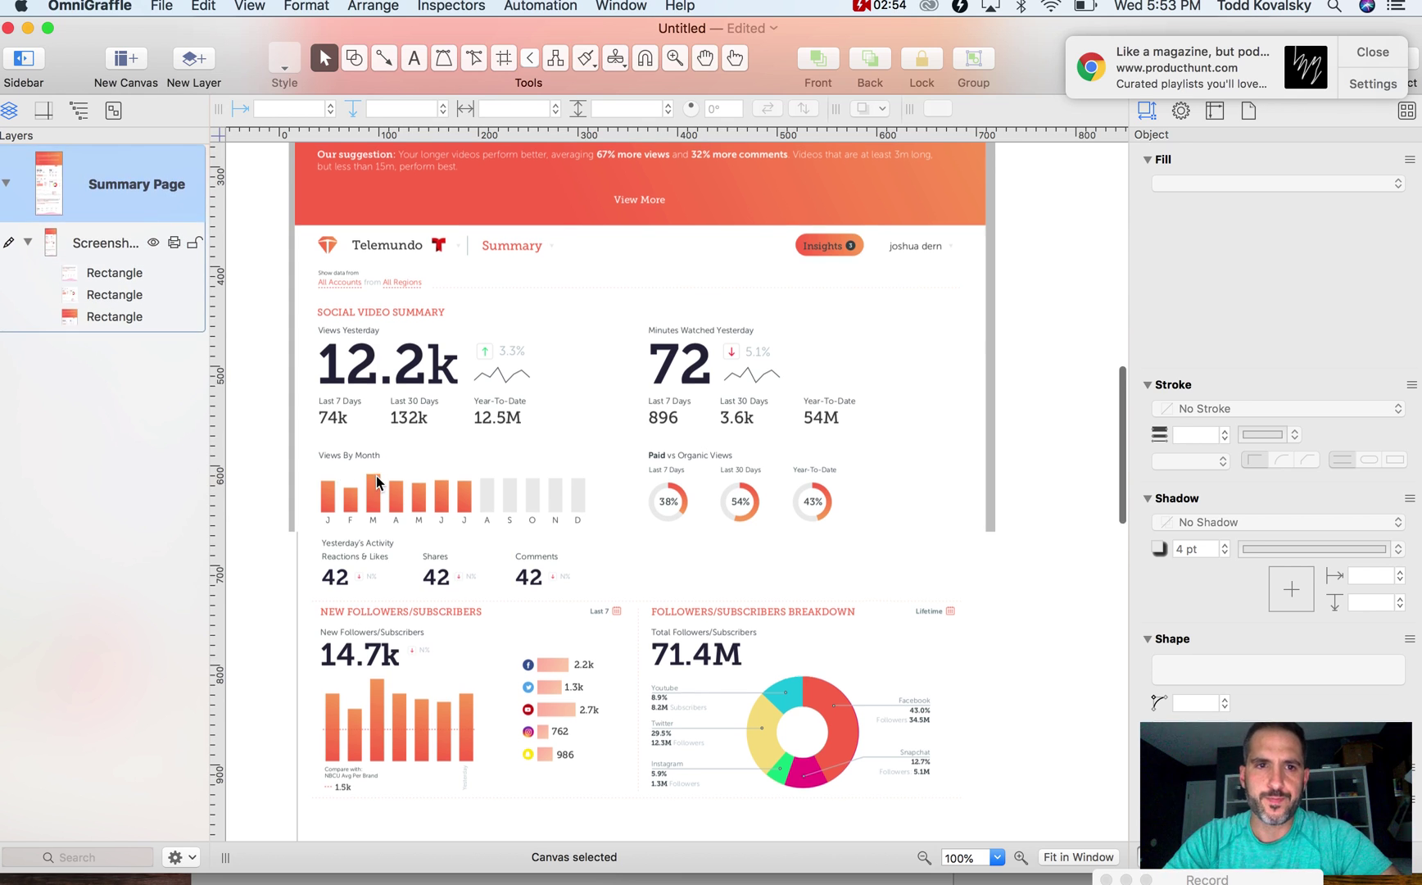
Collapse the Screenshots layer and add a new regular layer to the Summary Page canvas
{"action": "scroll", "coordinate": [375, 475], "scroll_direction": "up", "scroll_amount": 5}
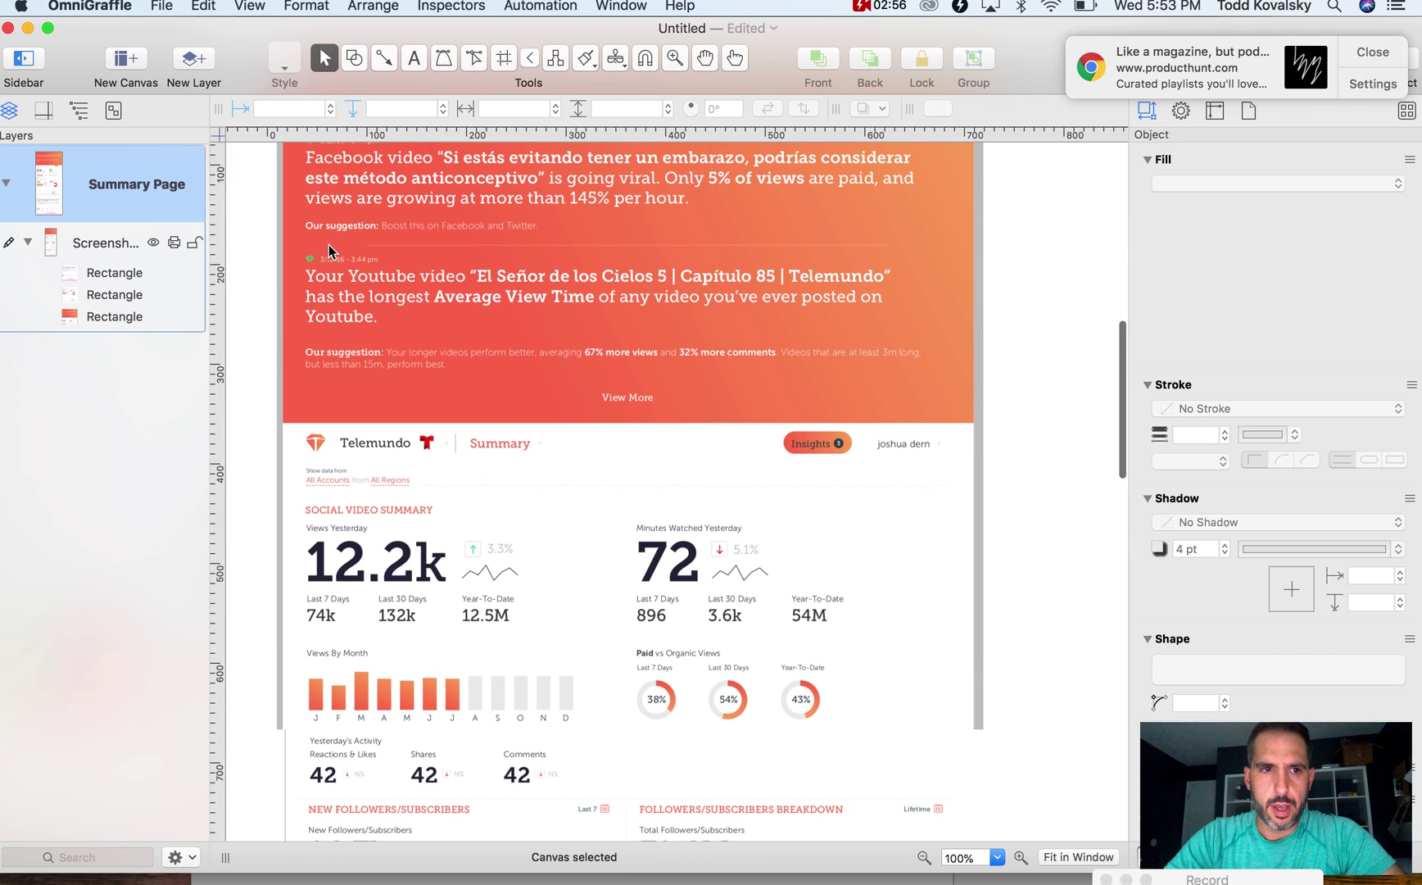
{"action": "left_click", "coordinate": [29, 244]}
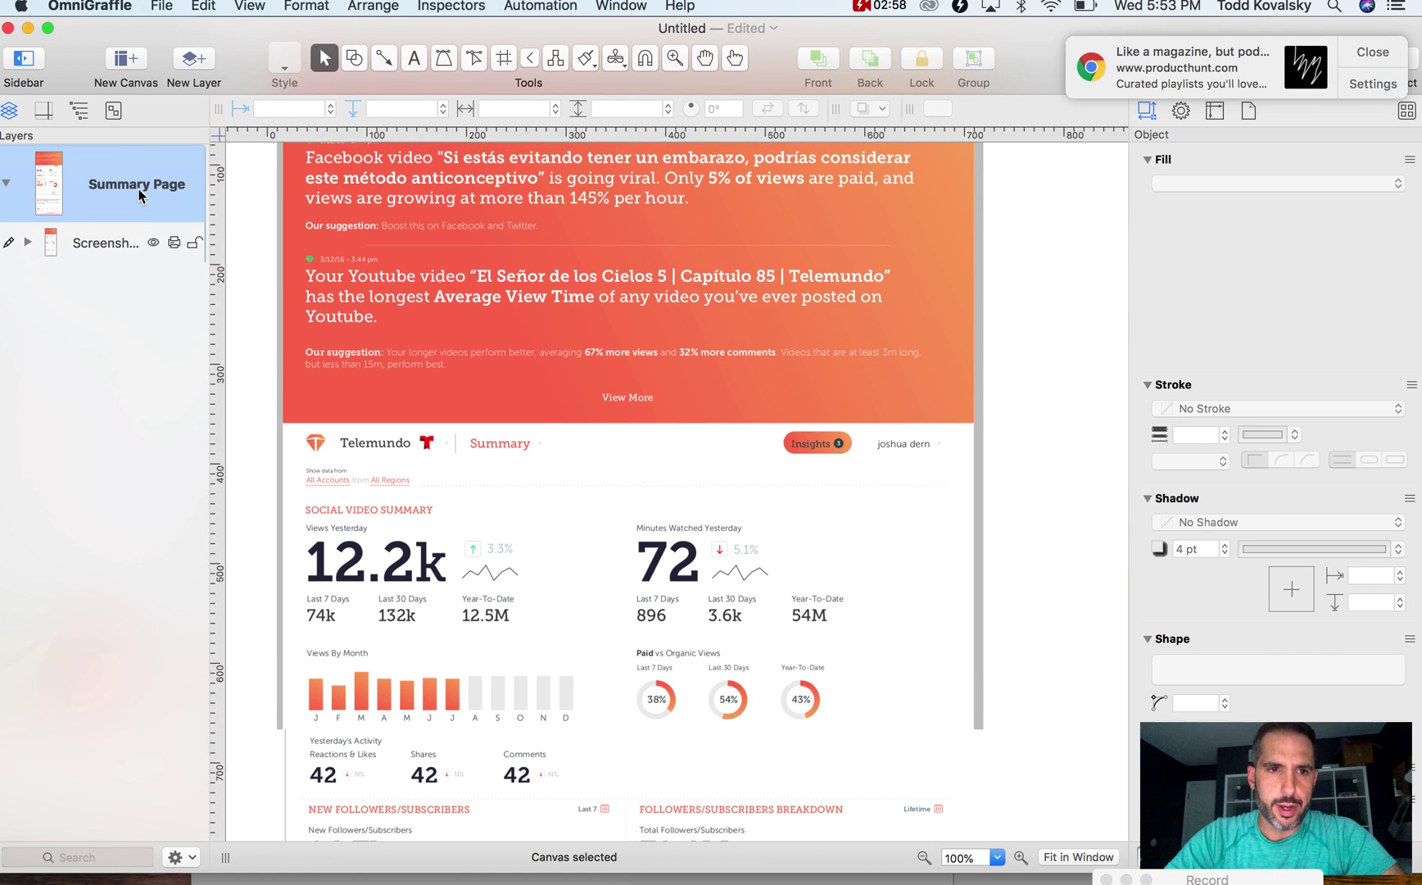
{"action": "right_click", "coordinate": [43, 201]}
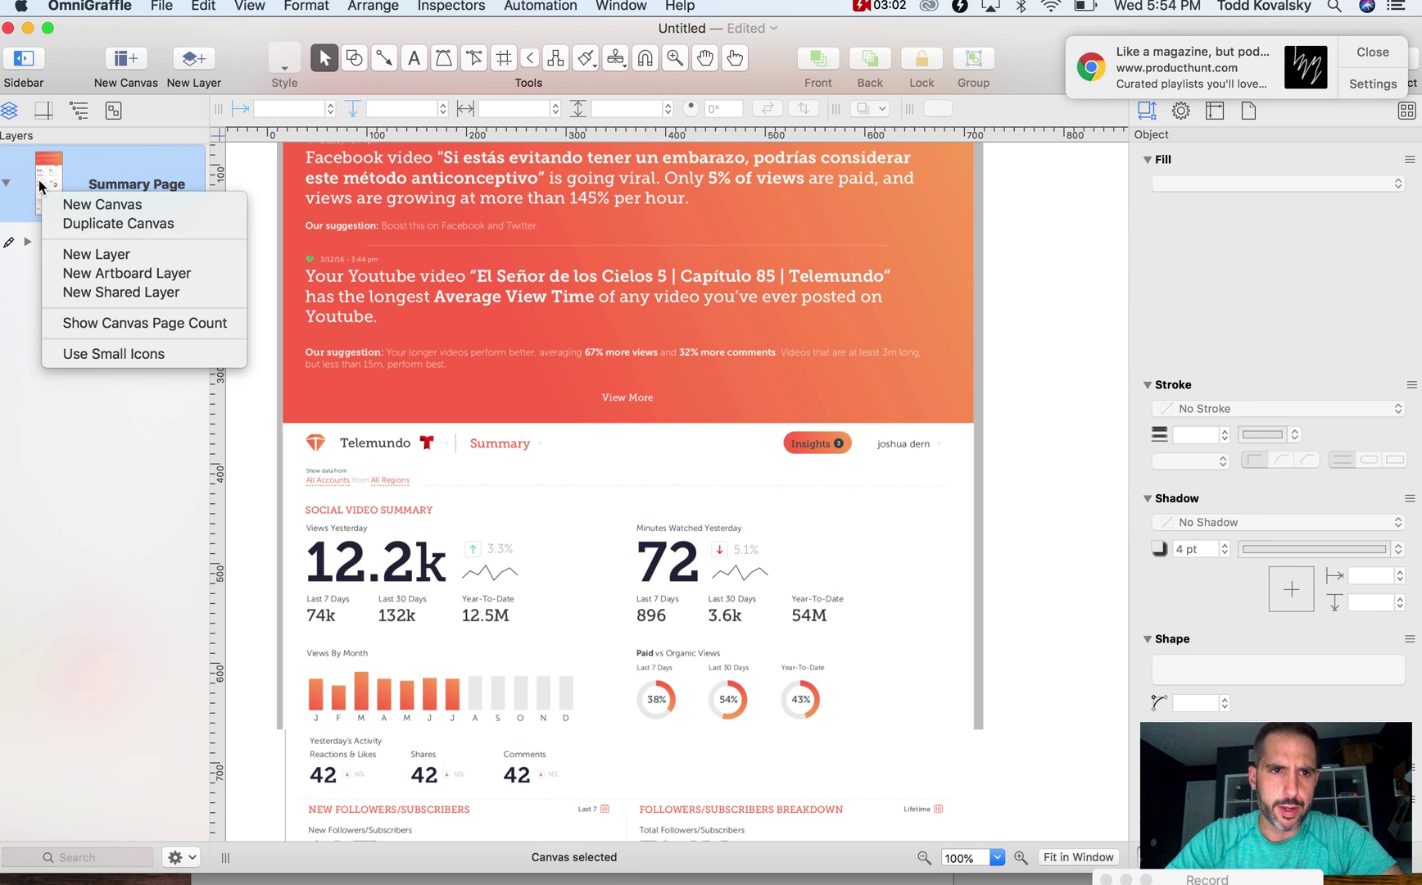
{"action": "left_click", "coordinate": [129, 255]}
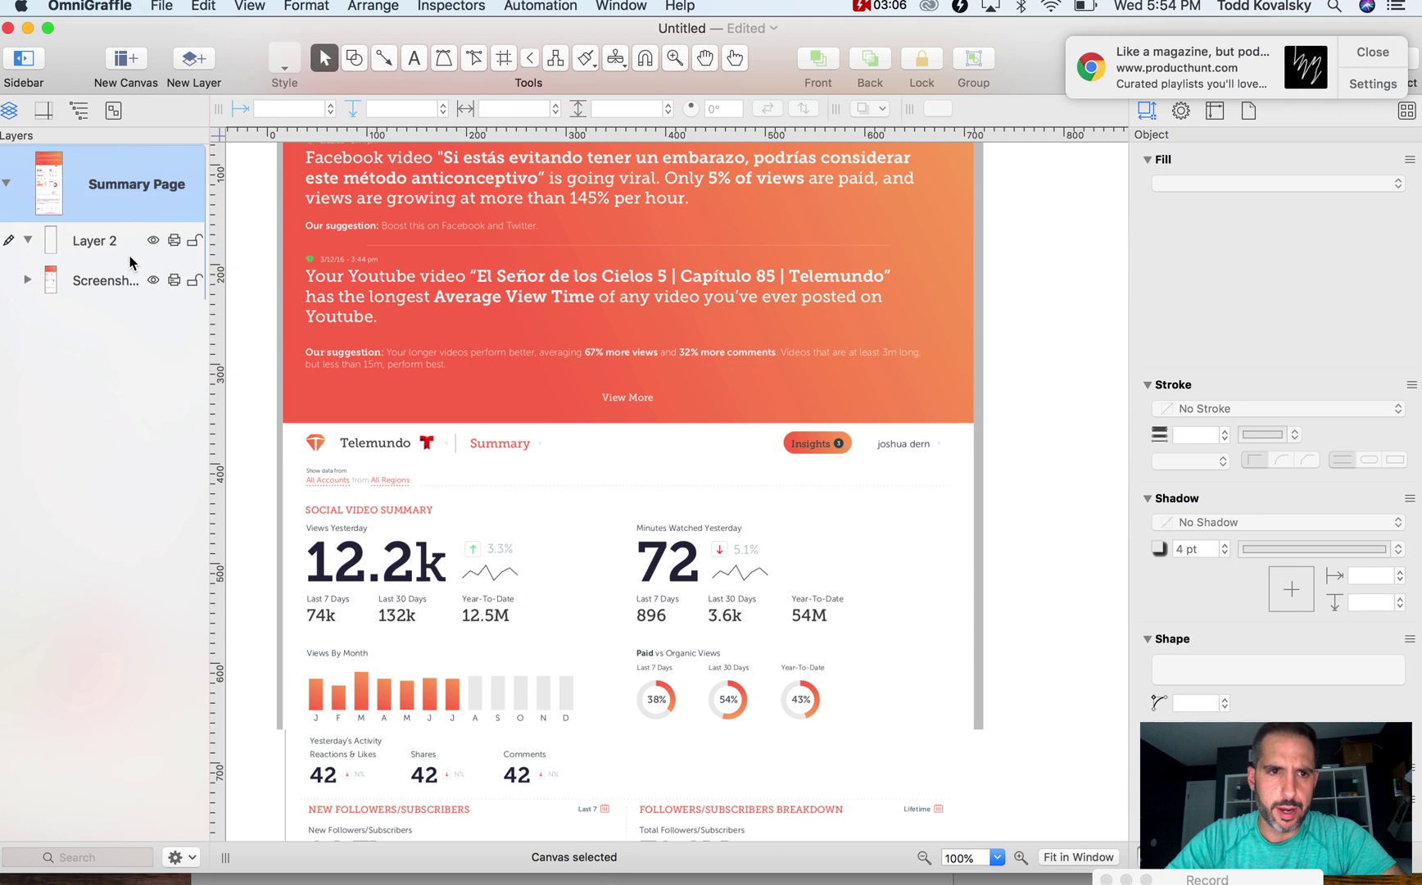
Add a shared layer at the top of the Summary Page layer stack and lock the two layers beneath it
{"action": "right_click", "coordinate": [41, 182]}
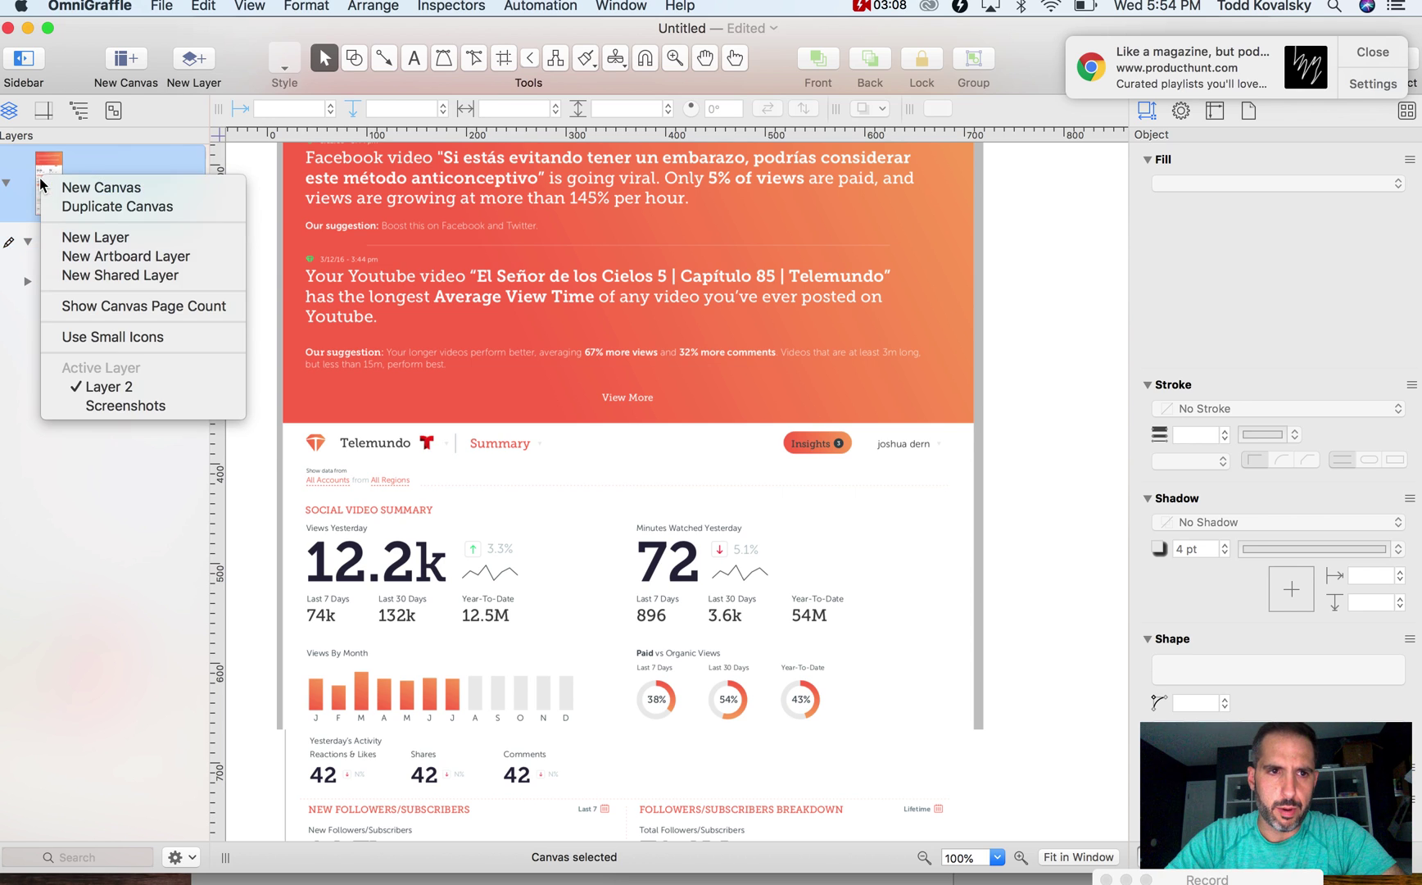
{"action": "left_click", "coordinate": [160, 278]}
{"action": "left_click_drag", "start_coordinate": [90, 328], "coordinate": [87, 232]}
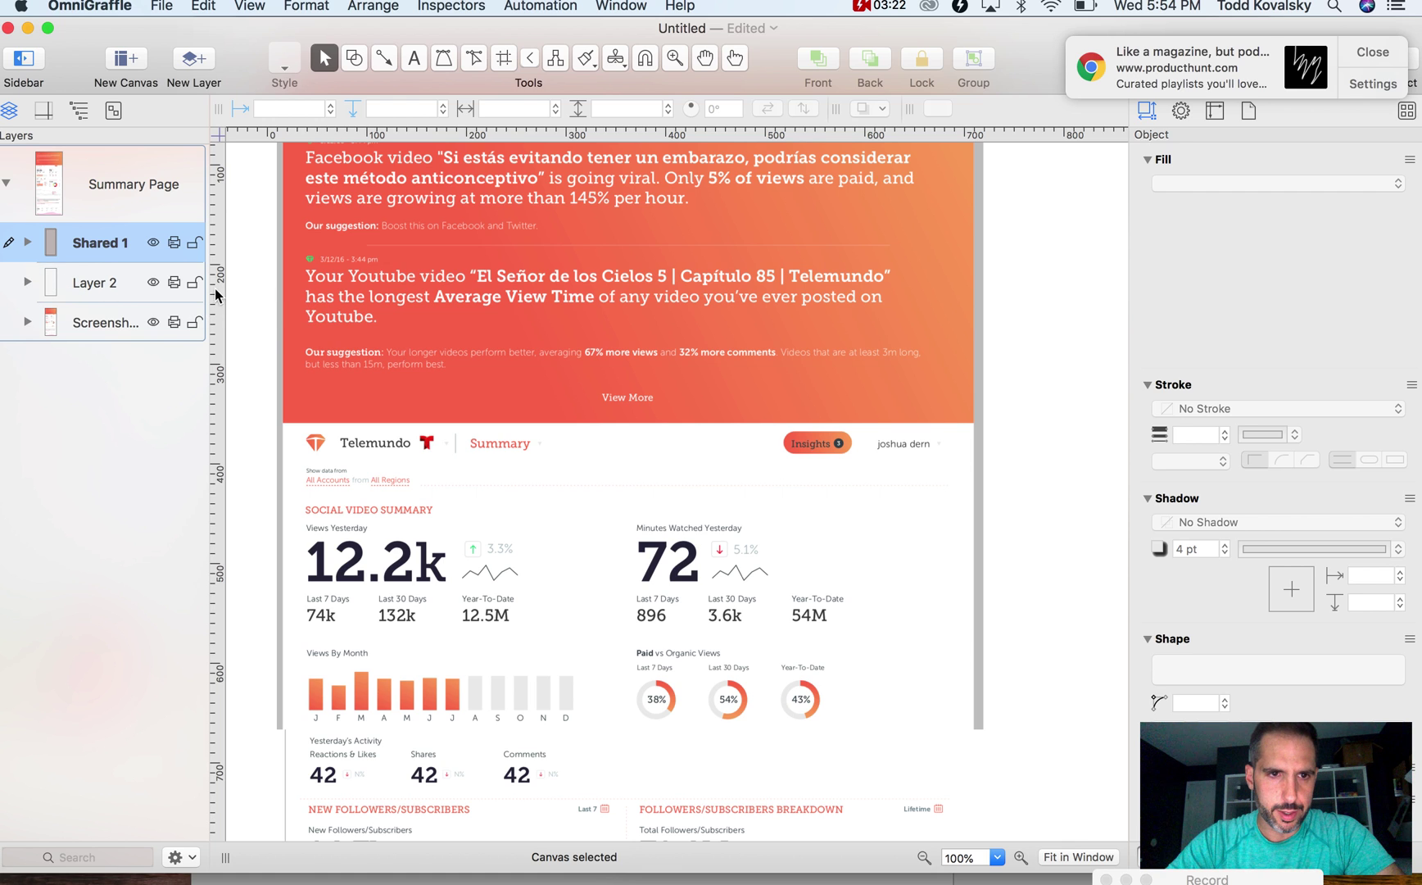
{"action": "scroll", "coordinate": [971, 263], "scroll_direction": "right", "scroll_amount": 5}
{"action": "scroll", "coordinate": [971, 264], "scroll_direction": "up", "scroll_amount": 2}
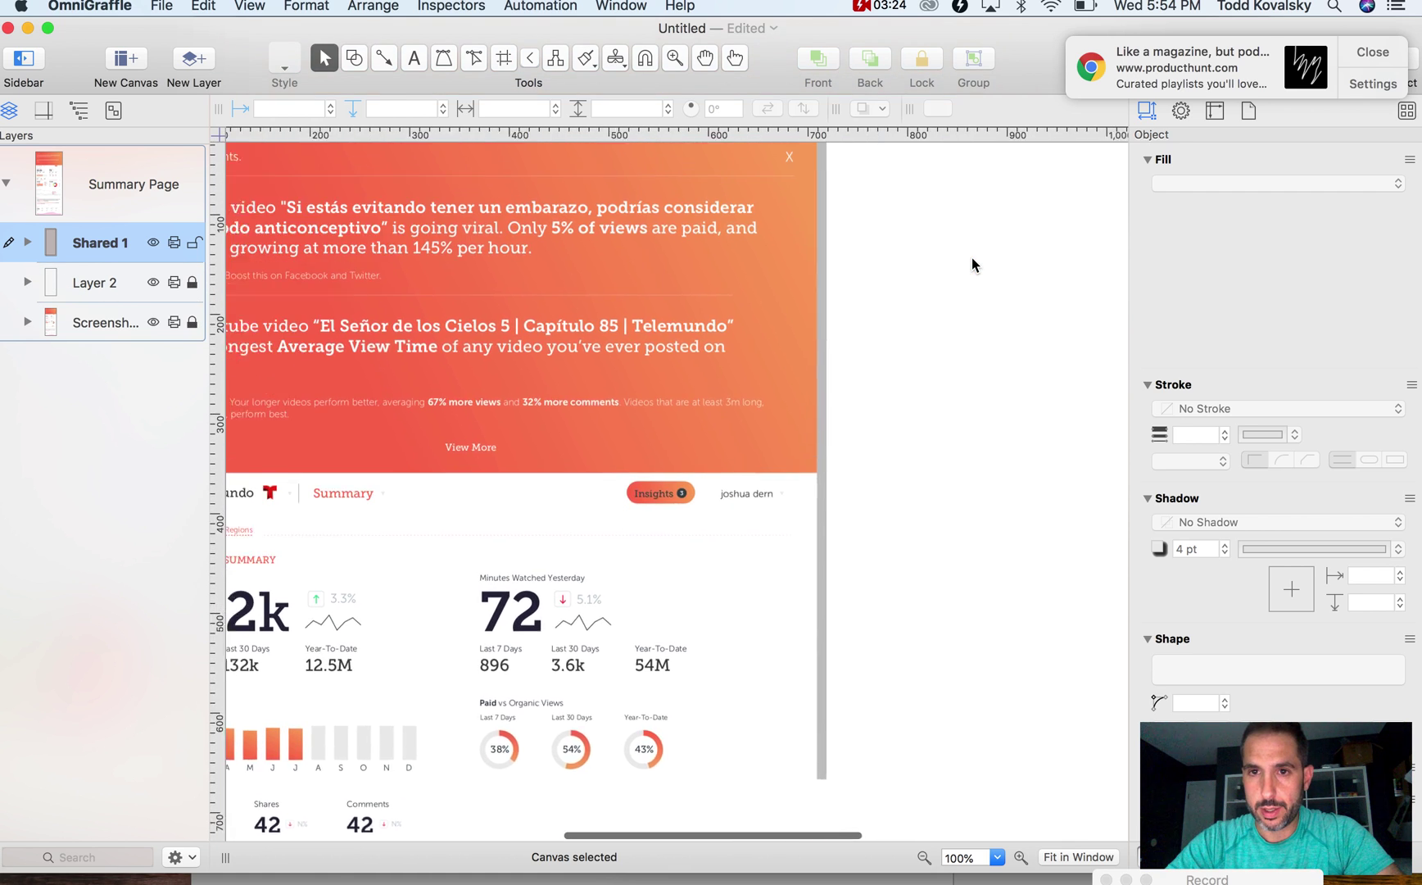
Place a dark grey 1.0 marker from Konigi Wireframe Stencils v3-3 beside the Today's Insights heading, at about 9.5 px, 6 px
{"action": "left_click", "coordinate": [1248, 113]}
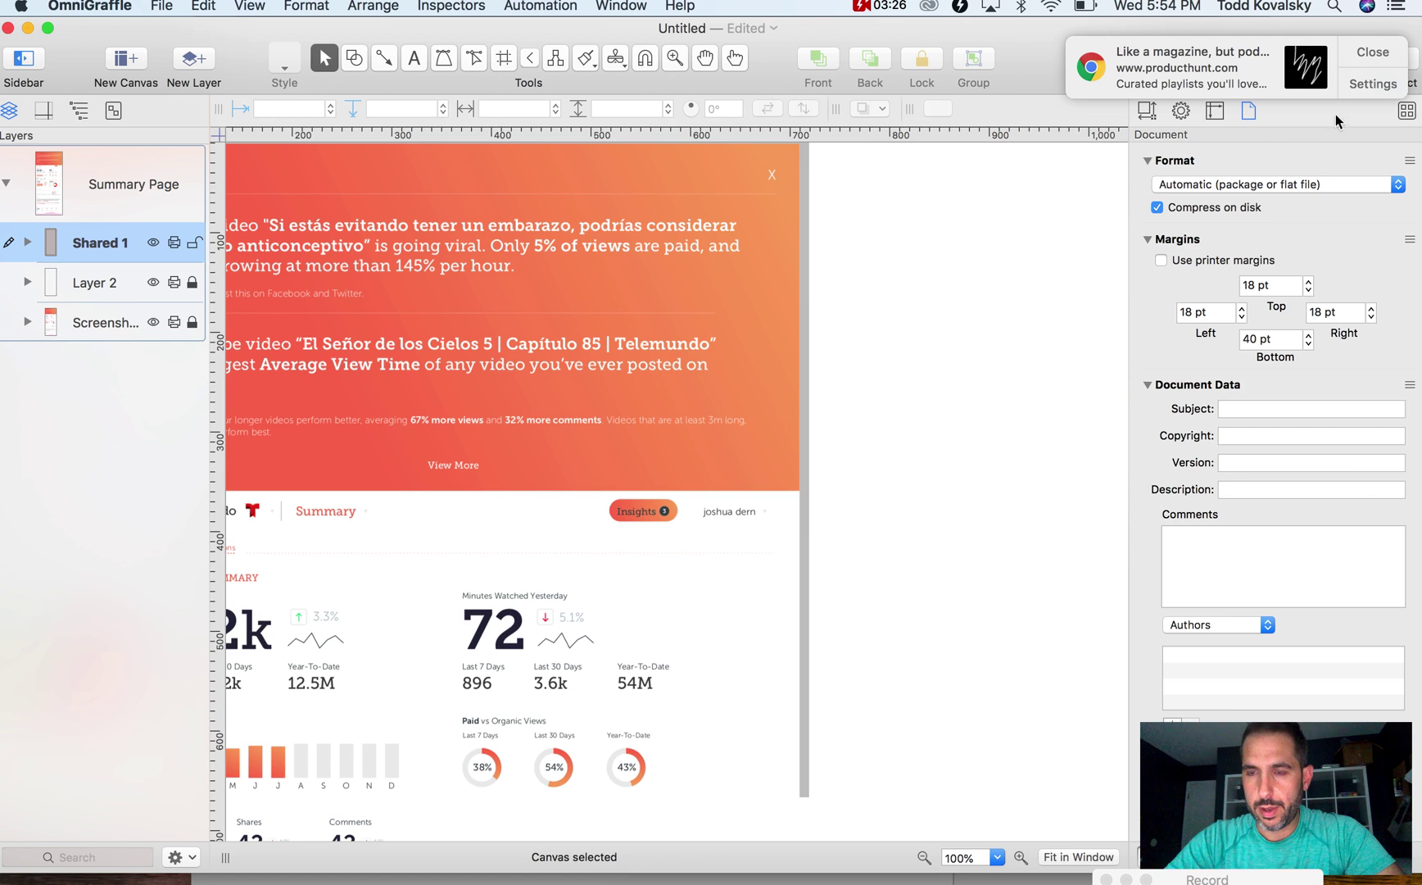
{"action": "left_click", "coordinate": [1407, 111]}
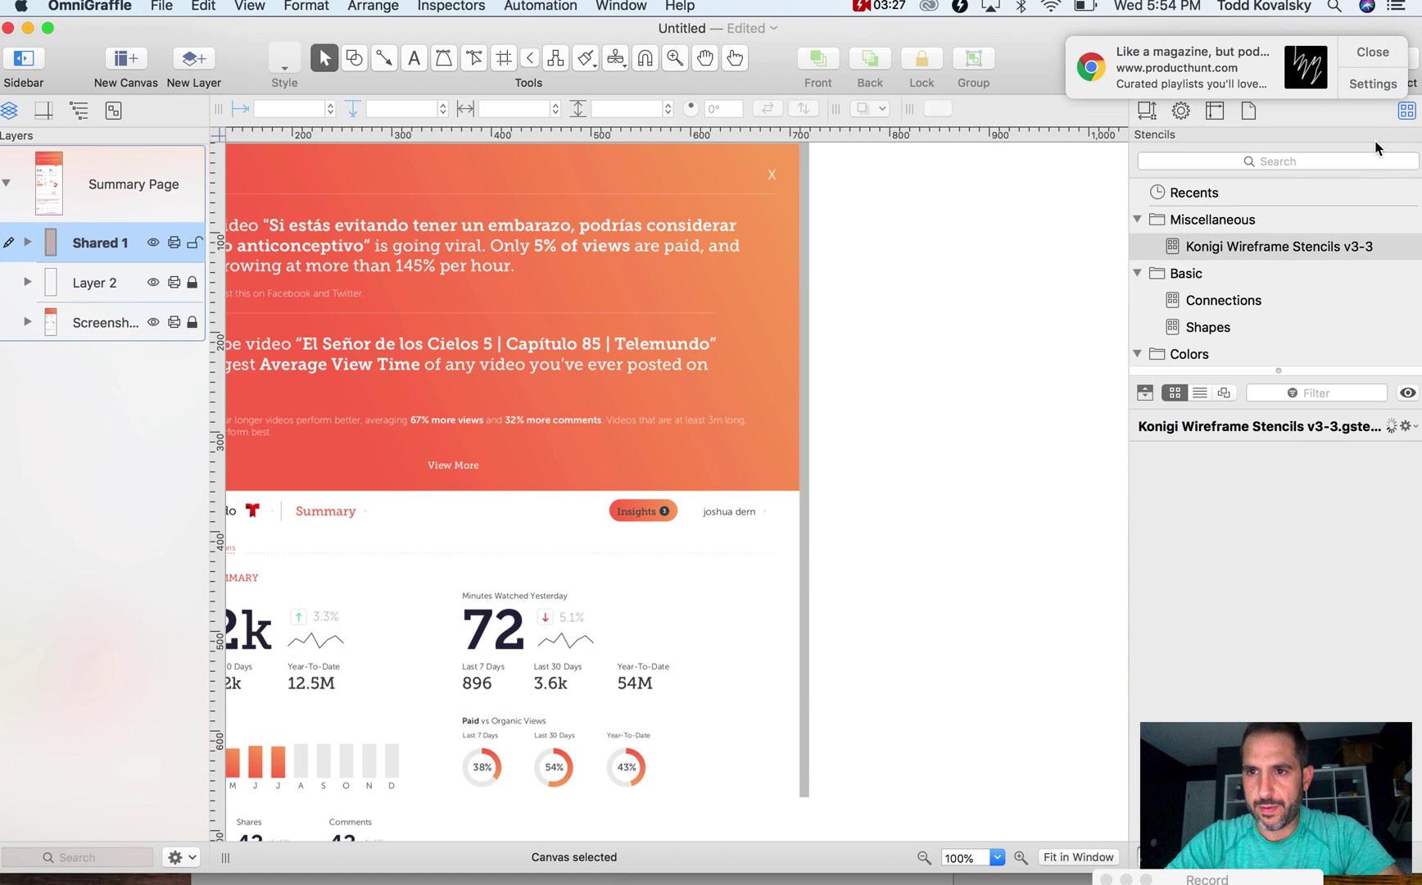
{"action": "left_click", "coordinate": [1226, 248]}
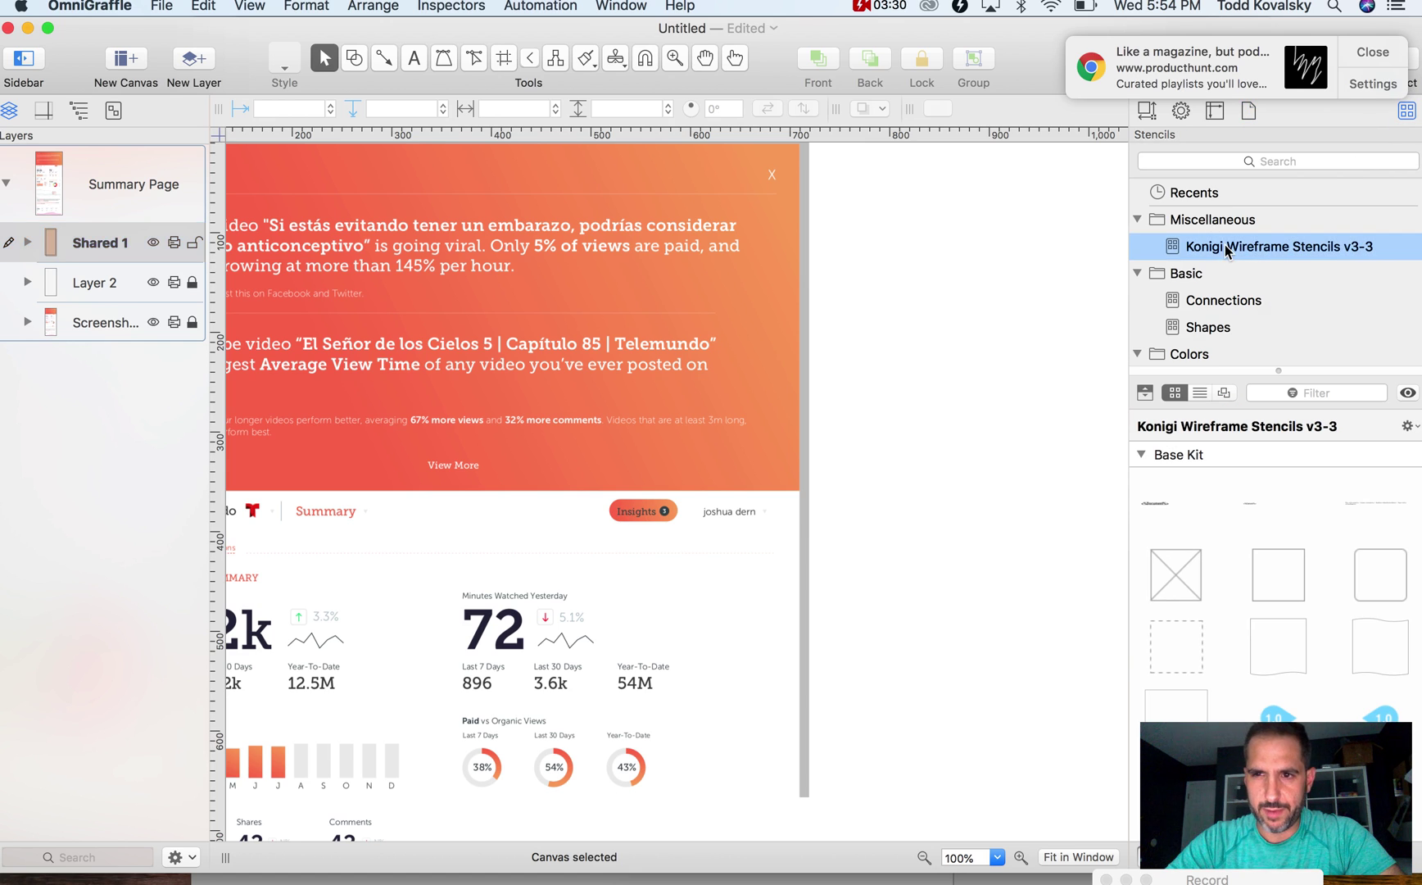
{"action": "scroll", "coordinate": [1202, 526], "scroll_direction": "down", "scroll_amount": 3}
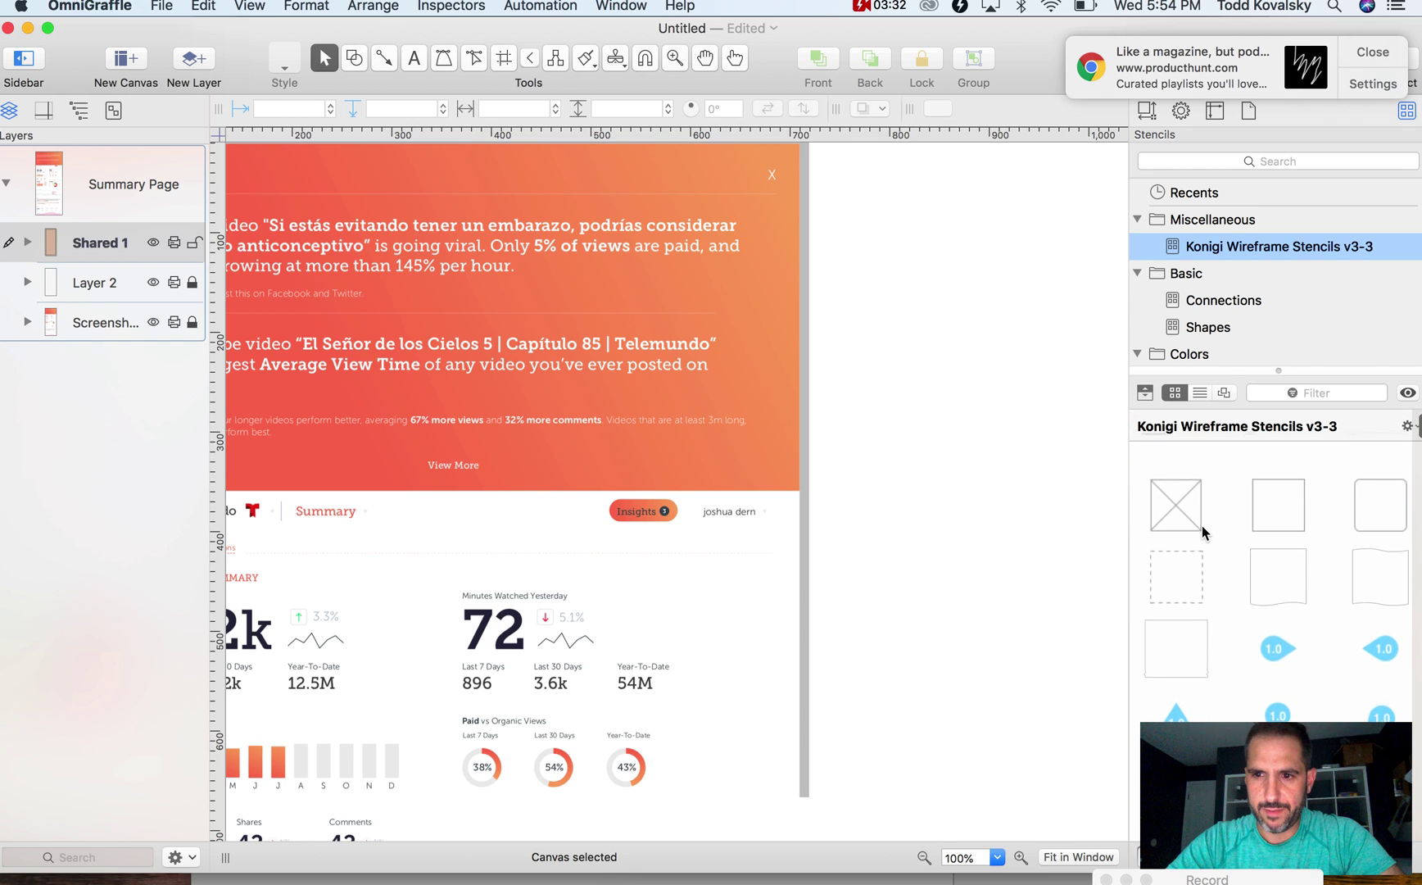
{"action": "scroll", "coordinate": [1237, 532], "scroll_direction": "down", "scroll_amount": 5}
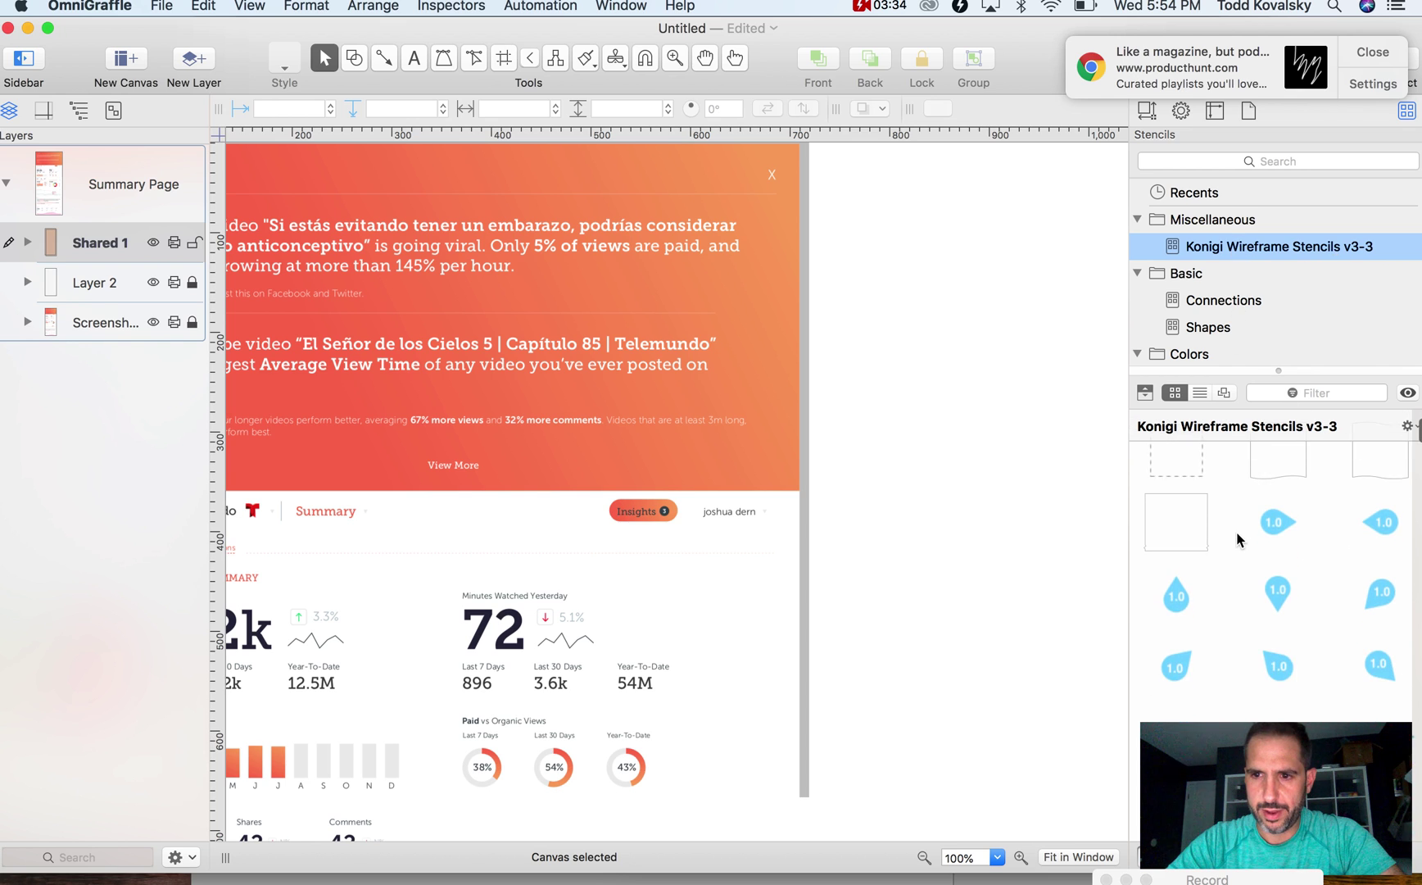
{"action": "scroll", "coordinate": [1236, 538], "scroll_direction": "down", "scroll_amount": 8}
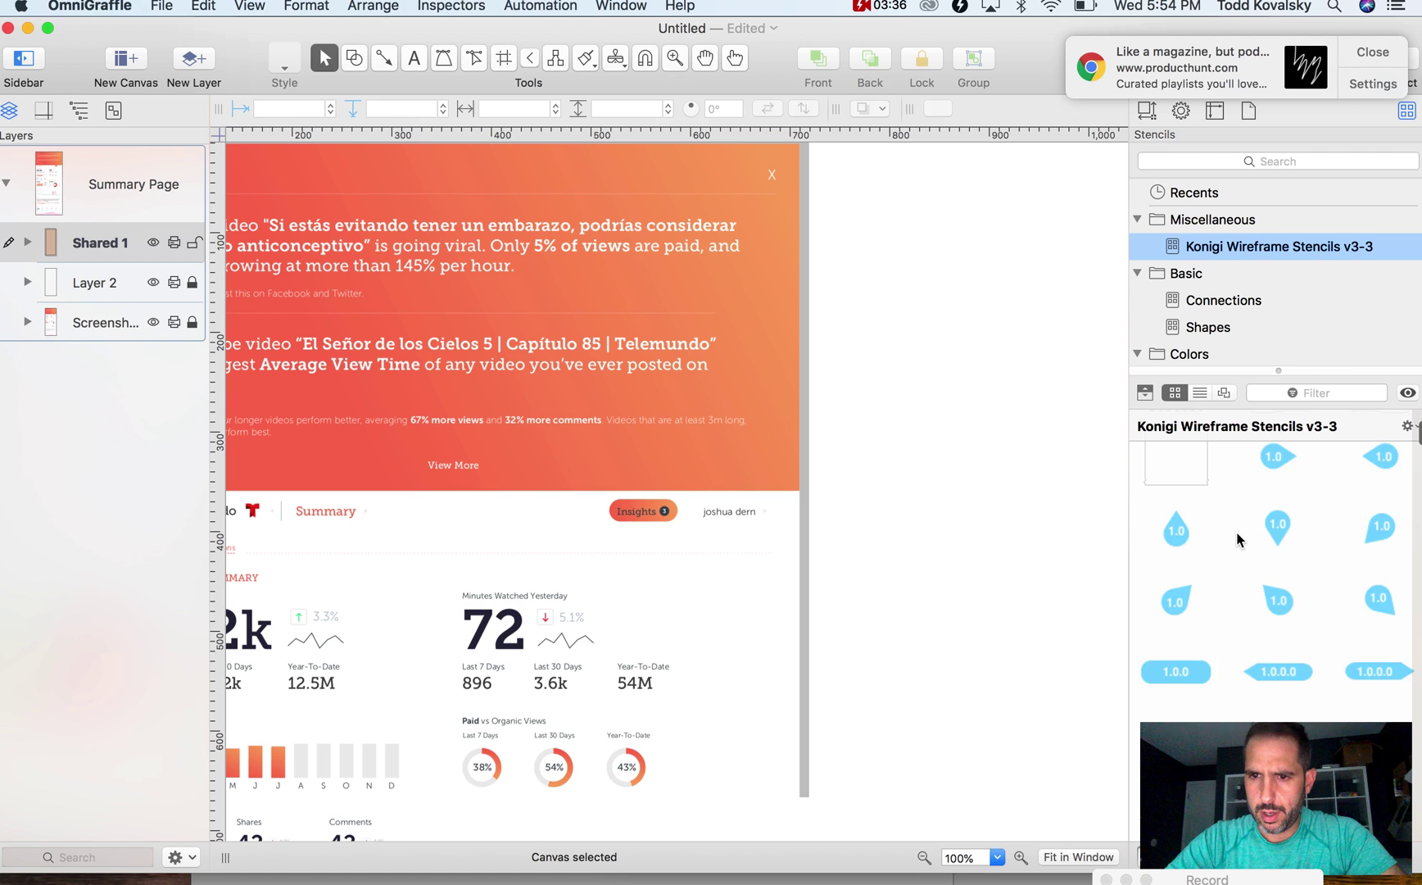
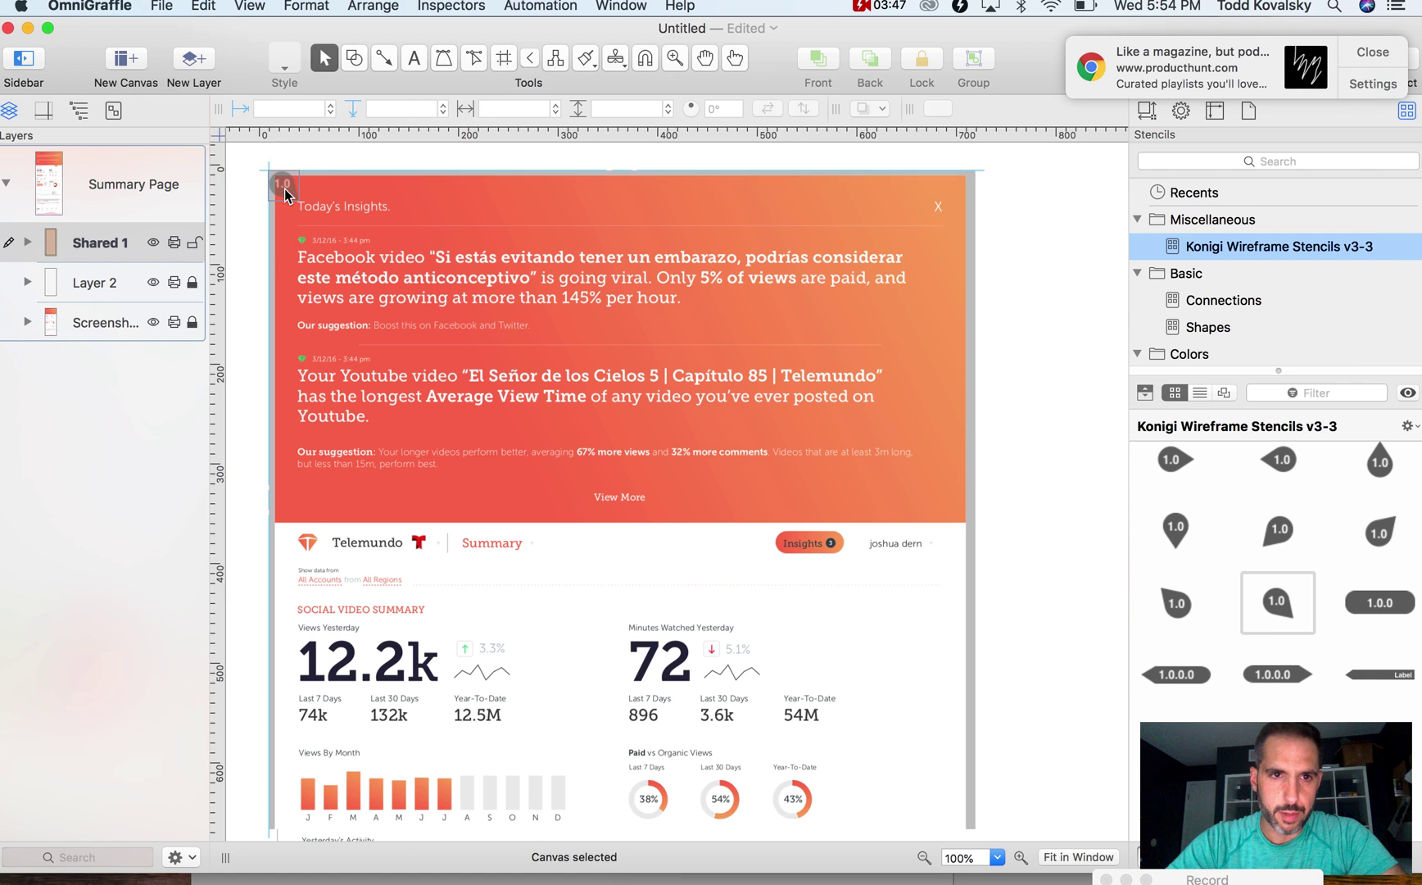
{"action": "left_click", "coordinate": [278, 222]}
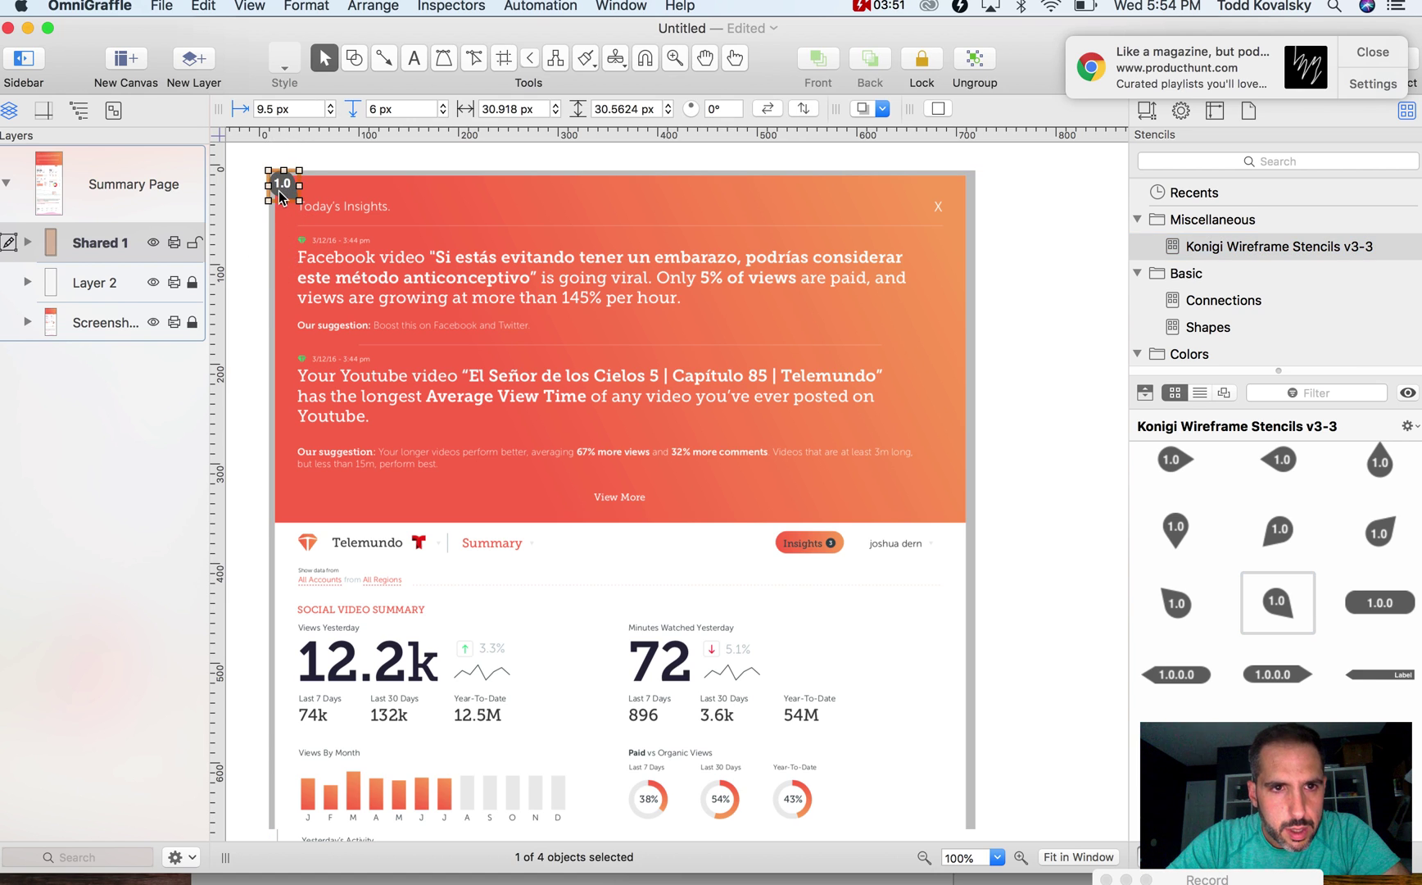
Duplicate the 1.0 marker, label the copy 1.1 and position it beside the Facebook video insight, at about 9.5 px, 49.5 px
{"action": "left_click_drag", "start_coordinate": [282, 183], "coordinate": [281, 251]}
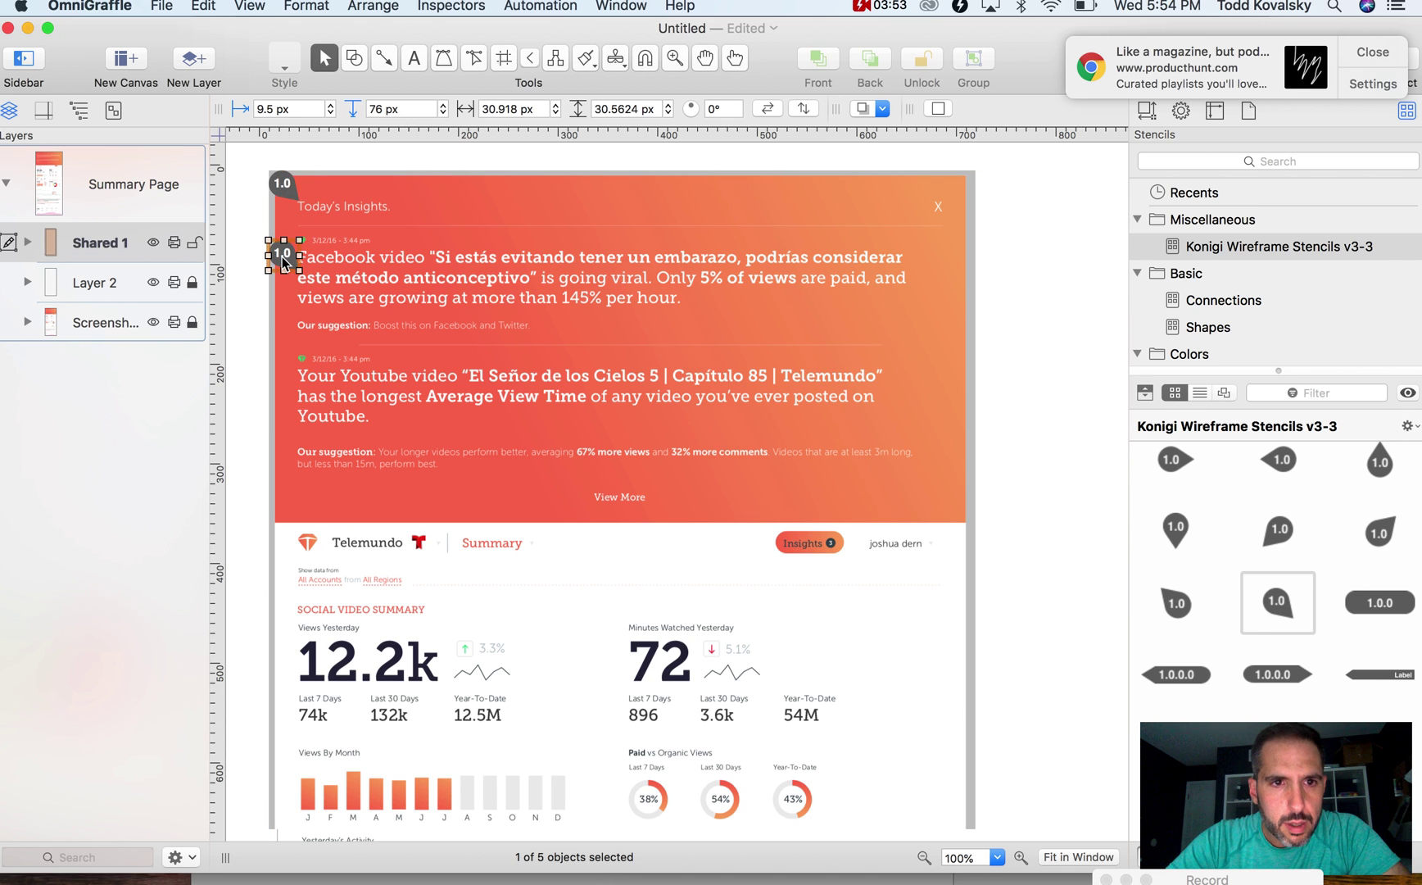
{"action": "double_click", "coordinate": [281, 253]}
{"action": "key", "text": "Escape"}
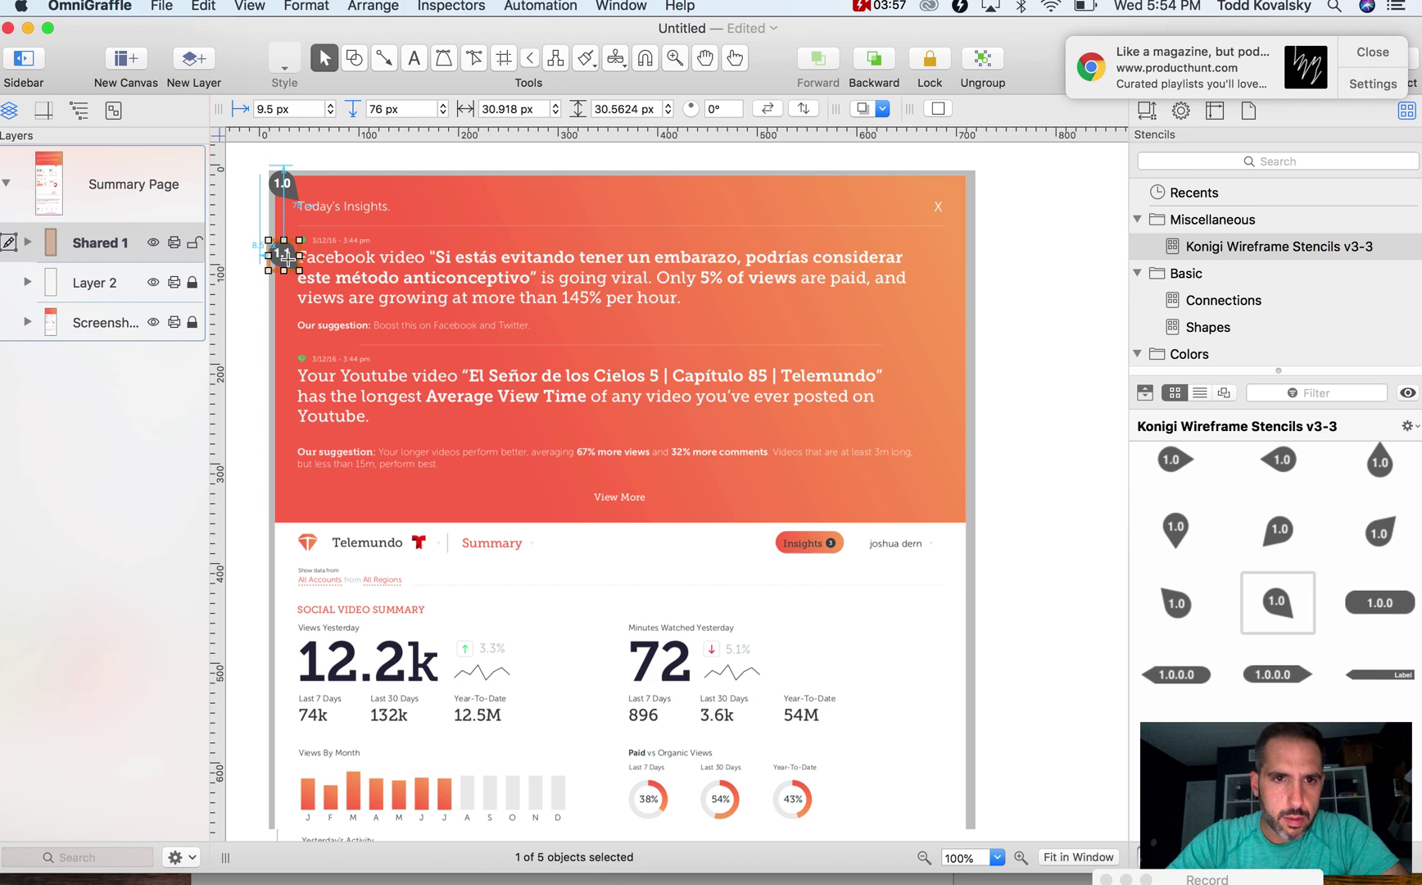
{"action": "left_click_drag", "start_coordinate": [290, 262], "coordinate": [288, 234]}
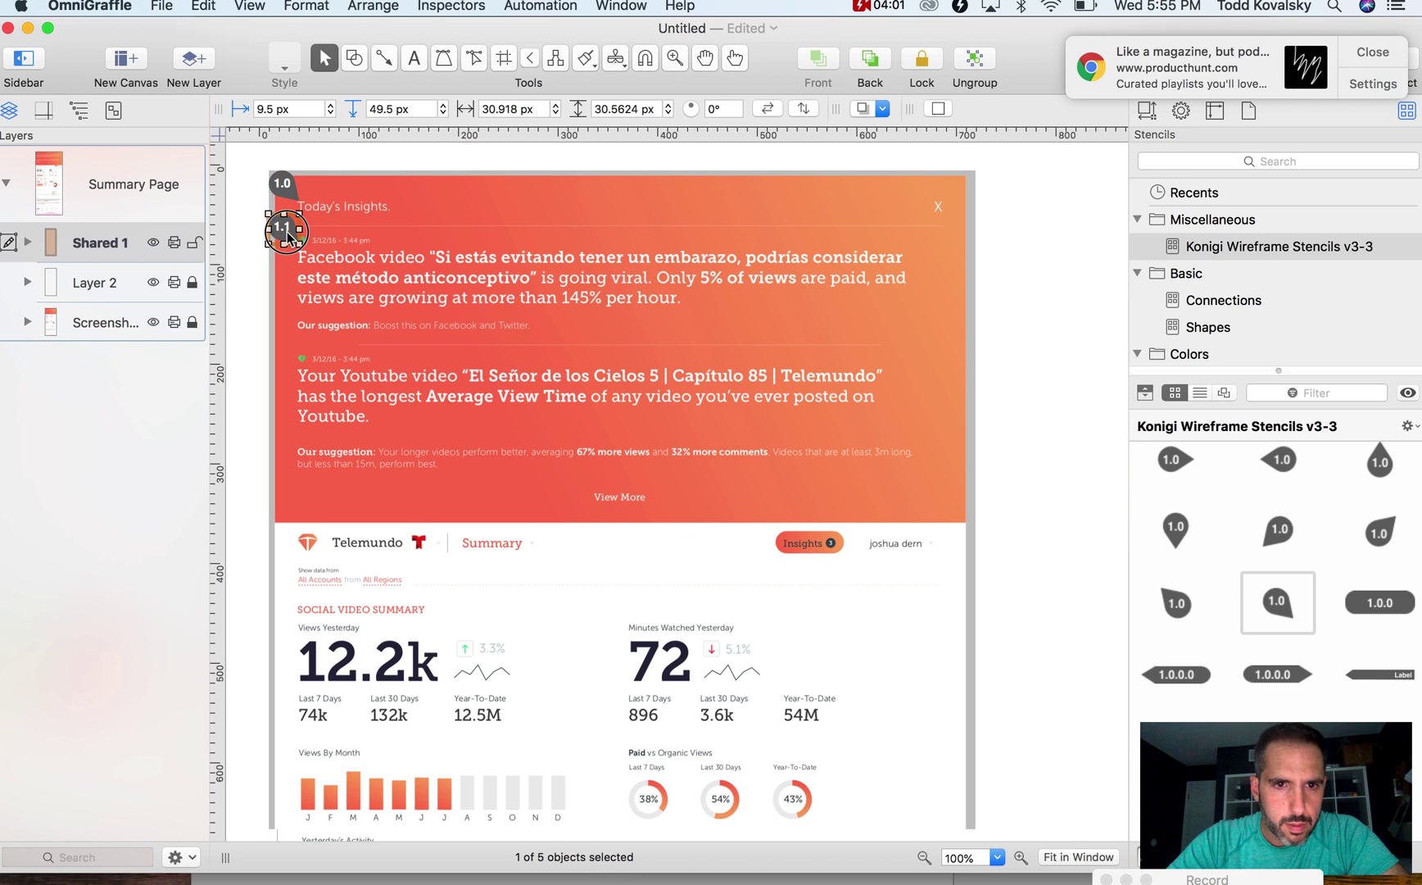
{"action": "double_click", "coordinate": [287, 236]}
{"action": "left_click", "coordinate": [309, 344]}
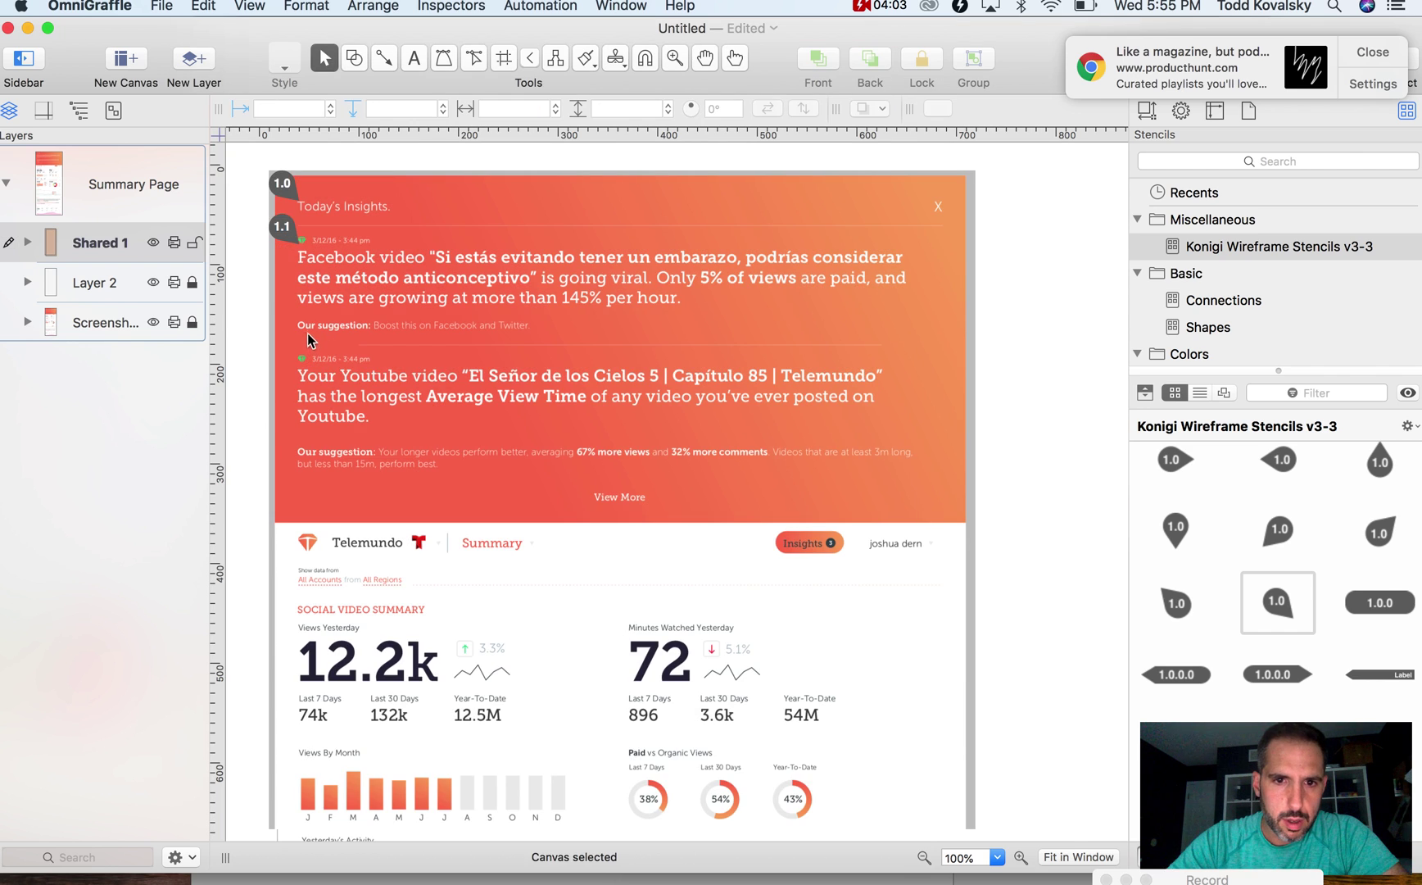
Duplicate the 1.1 marker down to the YouTube insight's suggestion text, at about 9.5 px, 269.5 px, and label the copy 1.2
{"action": "left_click", "coordinate": [283, 233]}
{"action": "left_click_drag", "start_coordinate": [283, 232], "coordinate": [288, 453]}
{"action": "double_click", "coordinate": [287, 451]}
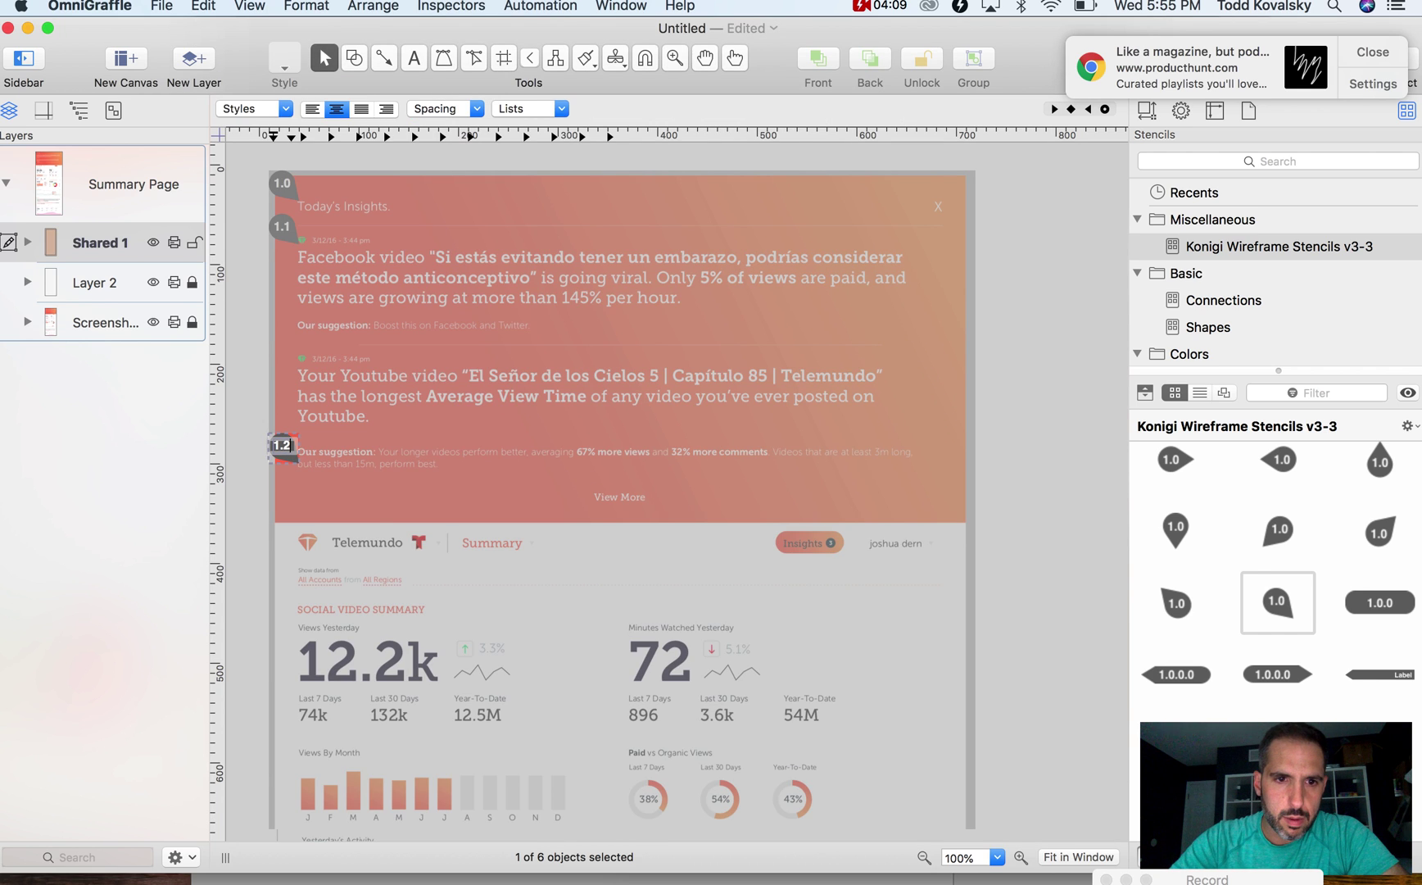
{"action": "left_click", "coordinate": [371, 548]}
Duplicate the 1.2 marker down to the Social Video Summary heading, at about 9.5 px, 418.5 px, and label the copy 2.0
{"action": "left_click", "coordinate": [285, 449]}
{"action": "scroll", "coordinate": [288, 453], "scroll_direction": "down", "scroll_amount": 2}
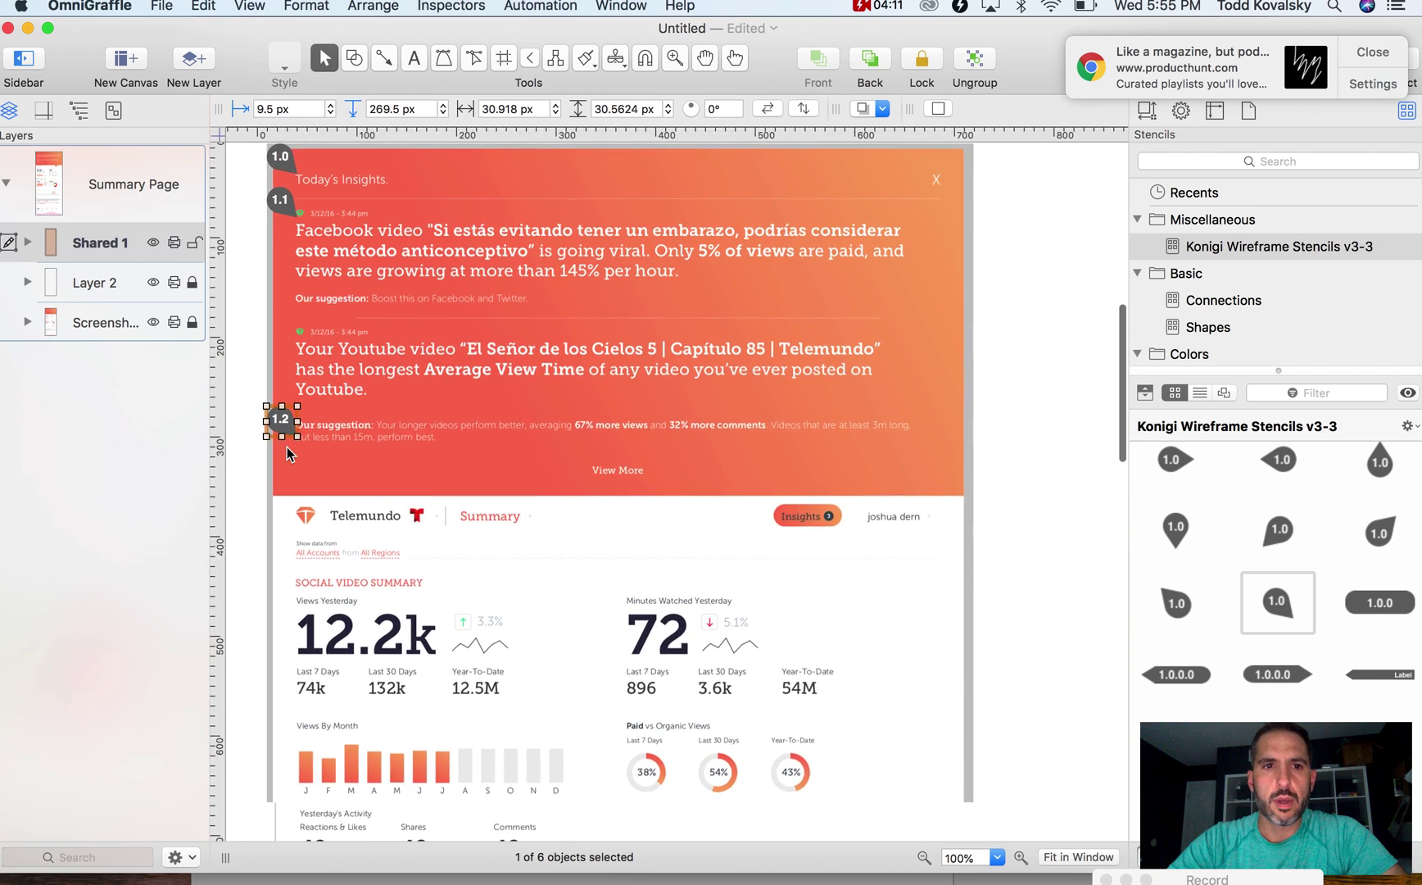
{"action": "scroll", "coordinate": [287, 453], "scroll_direction": "down", "scroll_amount": 4}
{"action": "left_click_drag", "start_coordinate": [284, 359], "coordinate": [280, 515]}
{"action": "double_click", "coordinate": [282, 510]}
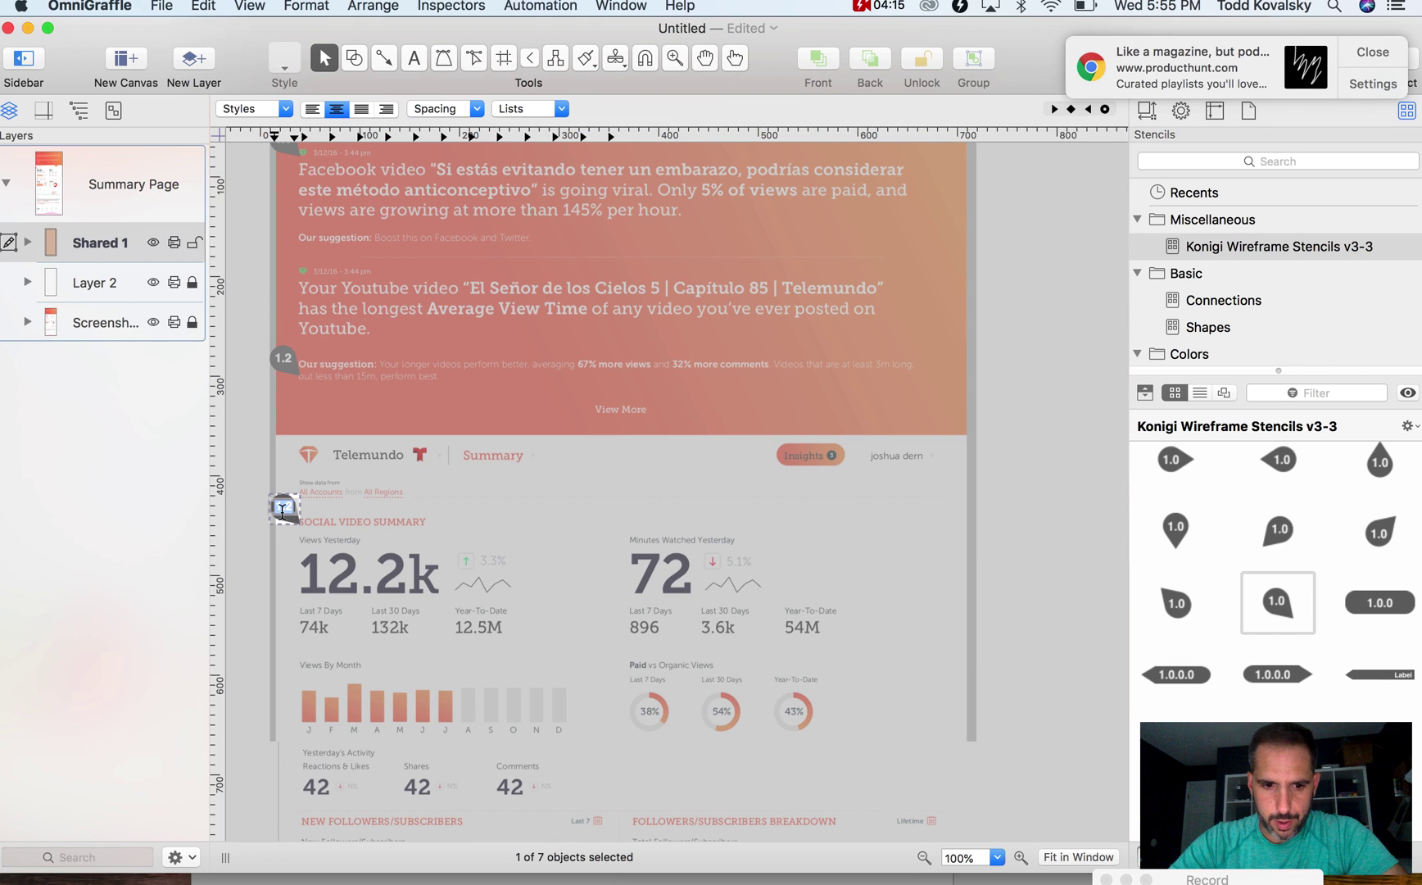
{"action": "left_click", "coordinate": [260, 580]}
{"action": "scroll", "coordinate": [260, 580], "scroll_direction": "down", "scroll_amount": 6}
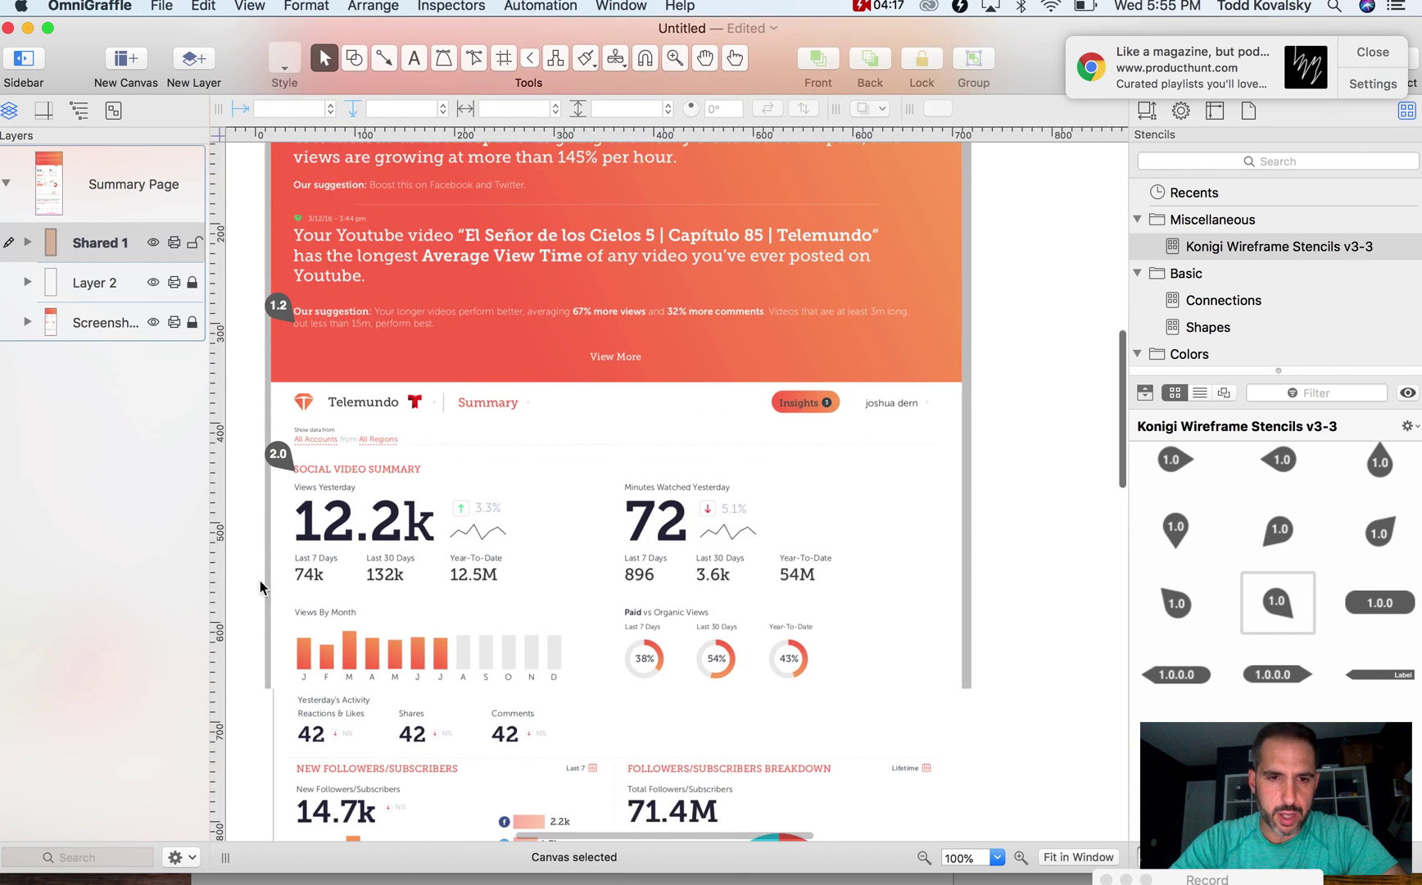
Duplicate the 2.0 marker down to the New Followers/Subscribers heading and label the copy 3.0
{"action": "left_click", "coordinate": [282, 405]}
{"action": "scroll", "coordinate": [290, 407], "scroll_direction": "down", "scroll_amount": 3}
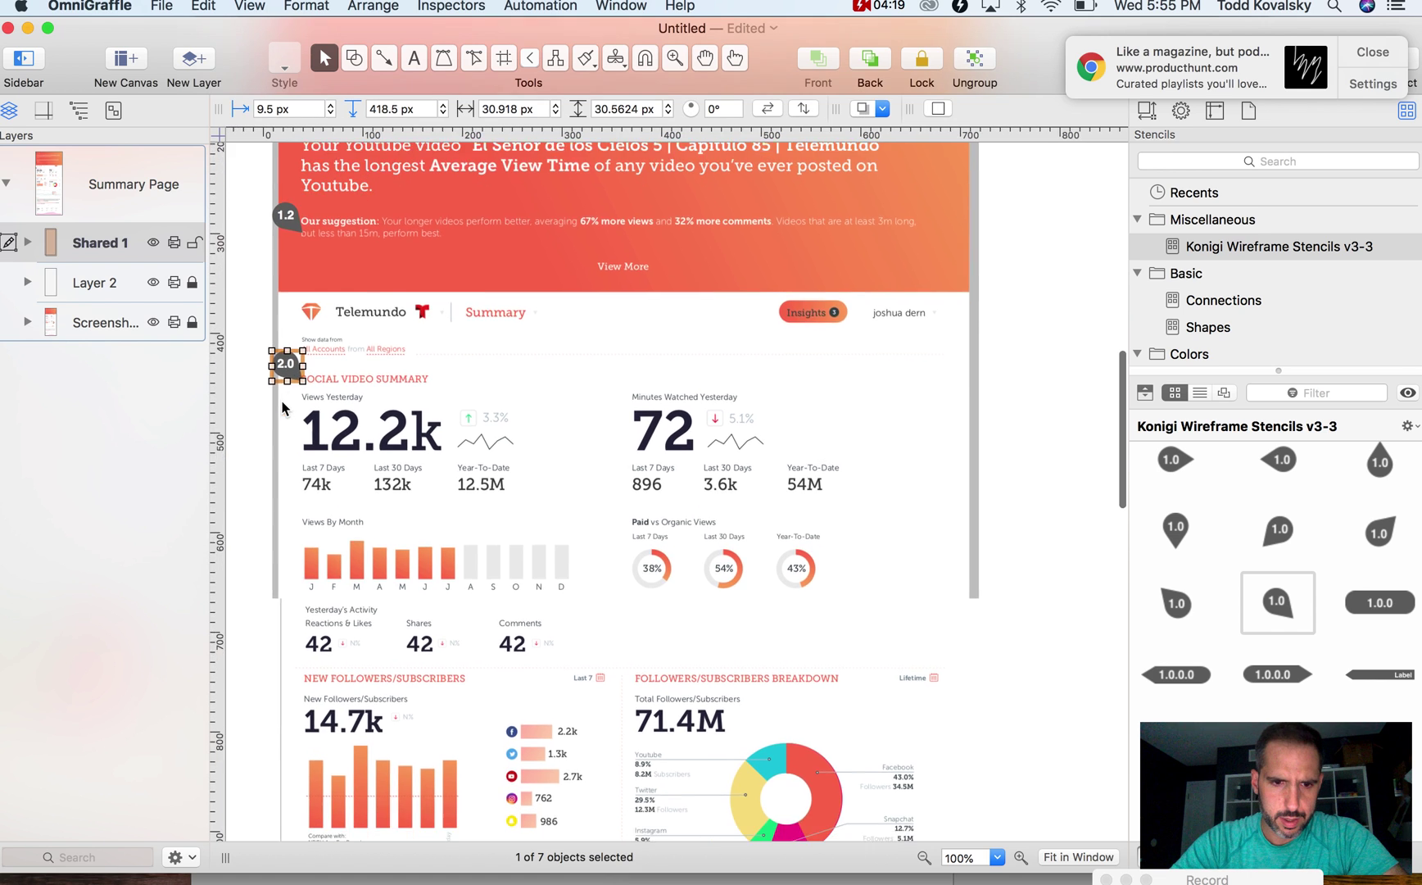
{"action": "scroll", "coordinate": [336, 303], "scroll_direction": "up", "scroll_amount": 12}
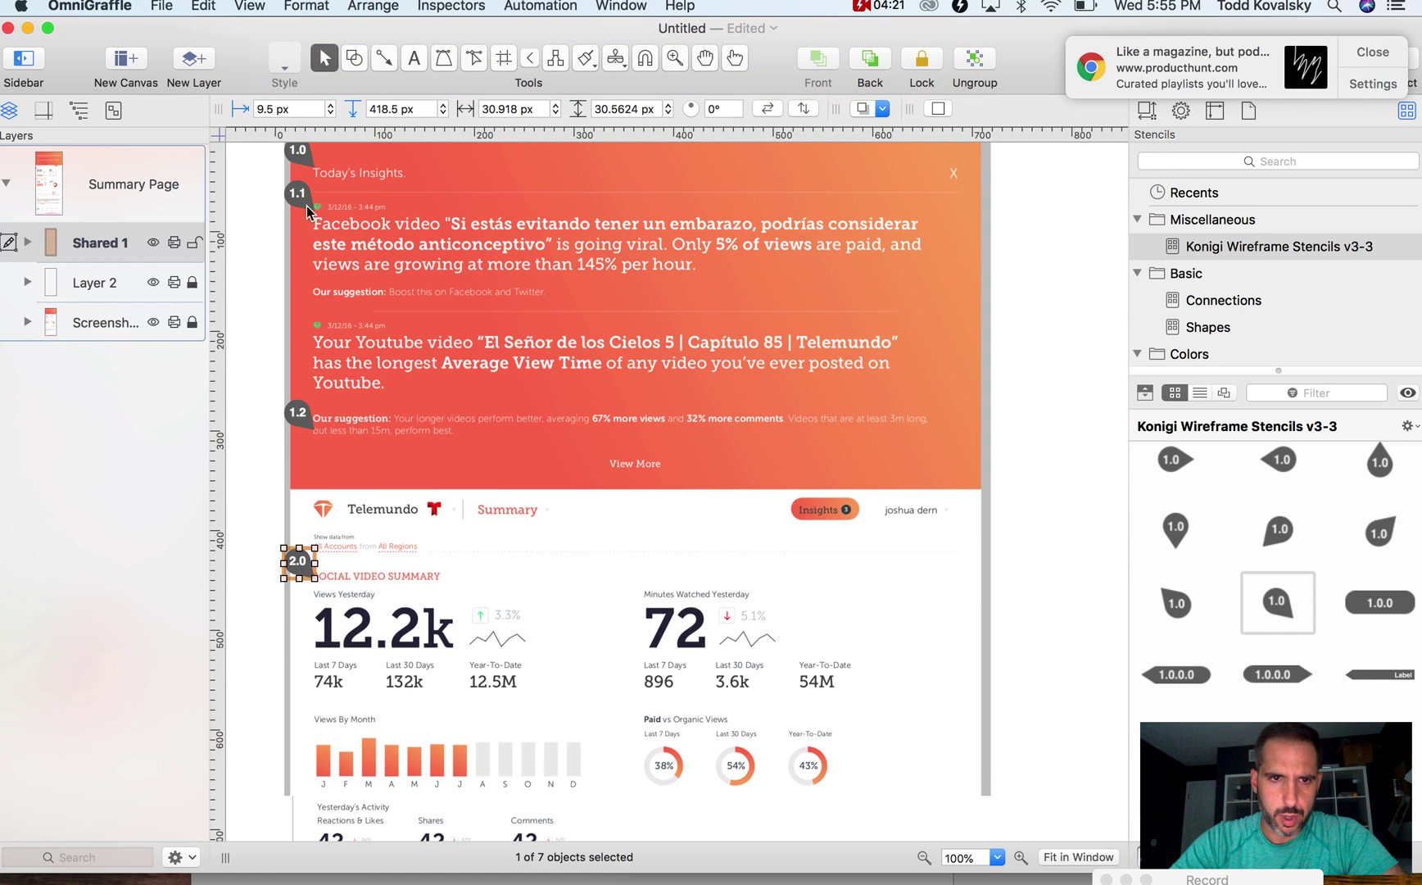
{"action": "scroll", "coordinate": [583, 425], "scroll_direction": "down", "scroll_amount": 12}
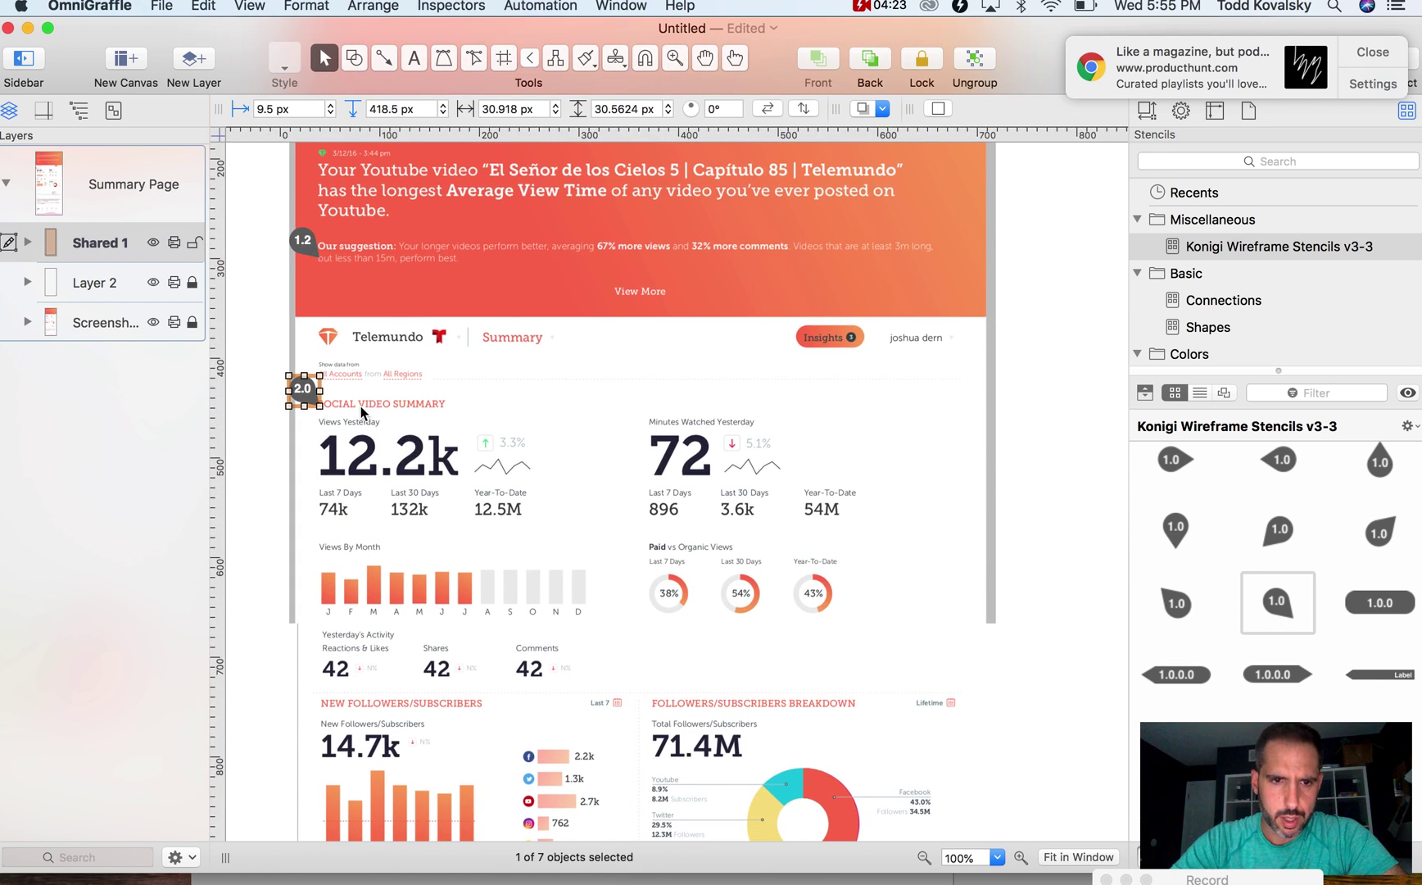
{"action": "scroll", "coordinate": [410, 442], "scroll_direction": "down", "scroll_amount": 4}
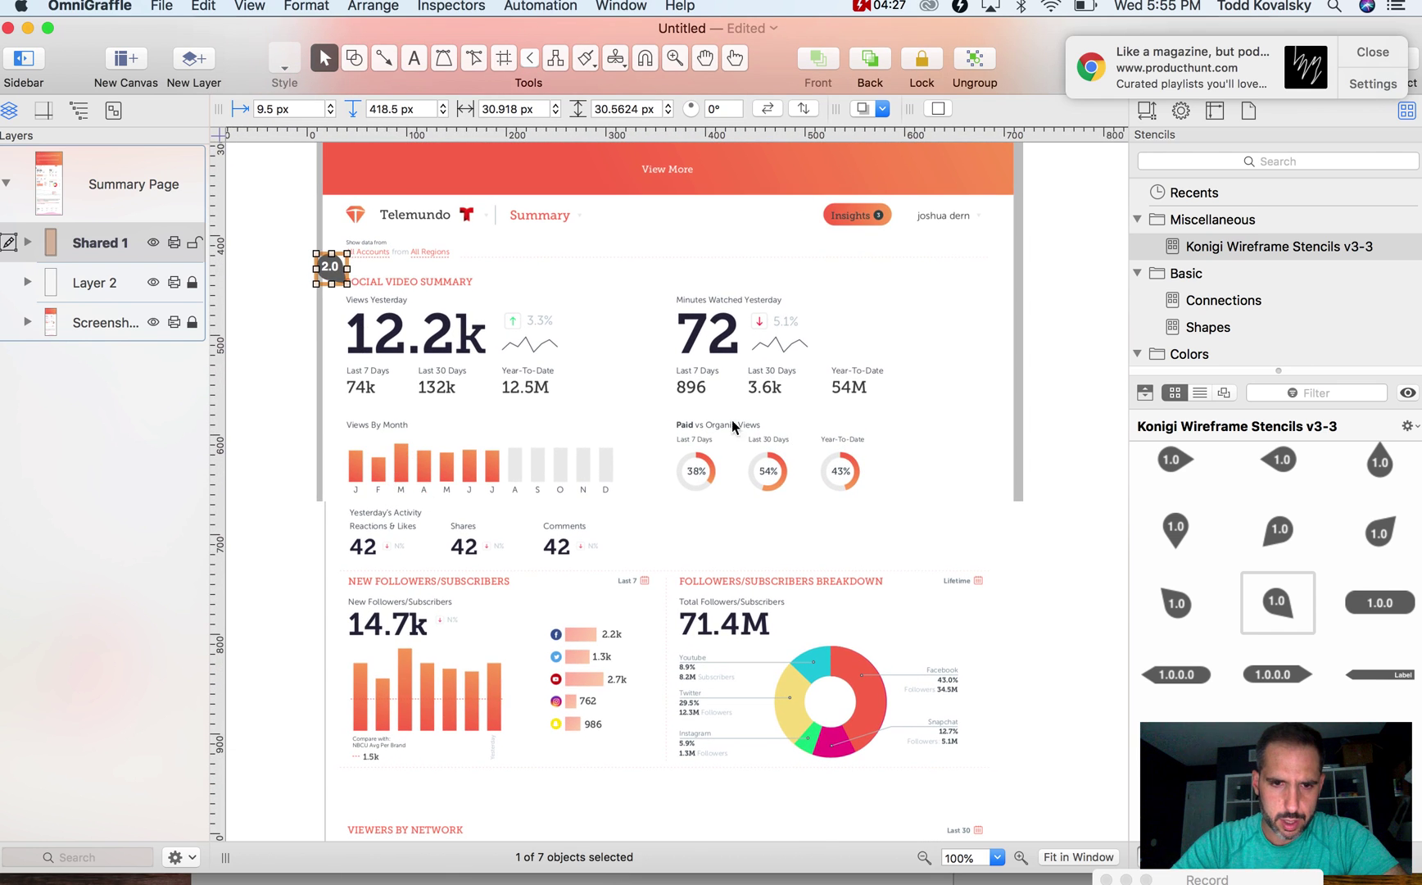
{"action": "scroll", "coordinate": [561, 375], "scroll_direction": "down", "scroll_amount": 1}
{"action": "left_click_drag", "start_coordinate": [331, 261], "coordinate": [313, 556]}
{"action": "double_click", "coordinate": [313, 555]}
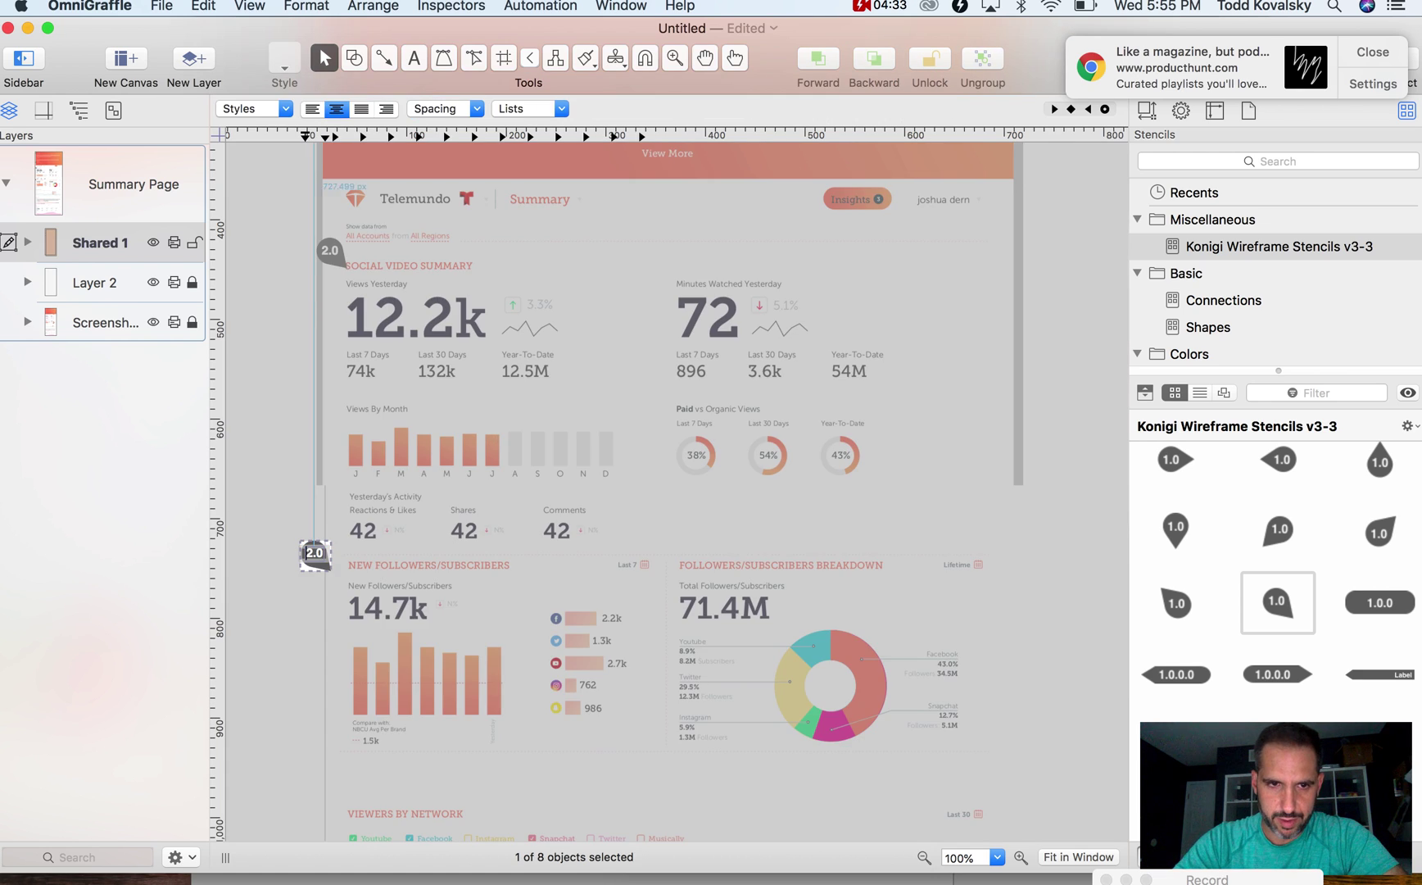
{"action": "type", "text": "3.0"}
{"action": "left_click", "coordinate": [334, 557]}
Duplicate the 3.0 marker across to the Followers/Subscribers Breakdown heading, at about 349 px, 716.5 px
{"action": "left_click", "coordinate": [320, 557]}
{"action": "left_click_drag", "start_coordinate": [322, 559], "coordinate": [668, 549]}
{"action": "scroll", "coordinate": [673, 556], "scroll_direction": "down", "scroll_amount": 3}
{"action": "scroll", "coordinate": [673, 555], "scroll_direction": "up", "scroll_amount": 2}
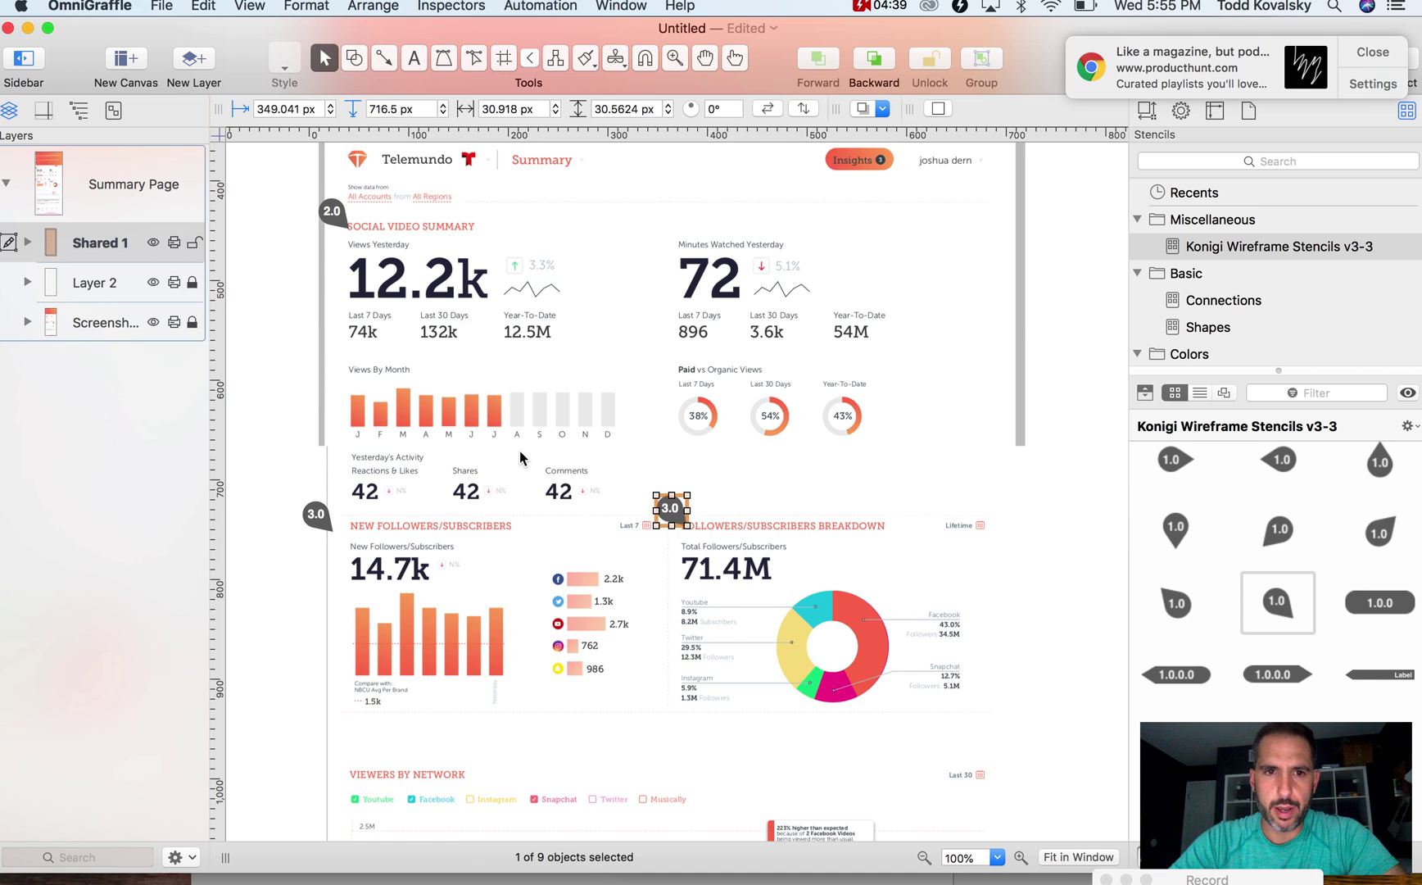
{"action": "scroll", "coordinate": [521, 457], "scroll_direction": "down", "scroll_amount": 2}
{"action": "scroll", "coordinate": [547, 543], "scroll_direction": "down", "scroll_amount": 2}
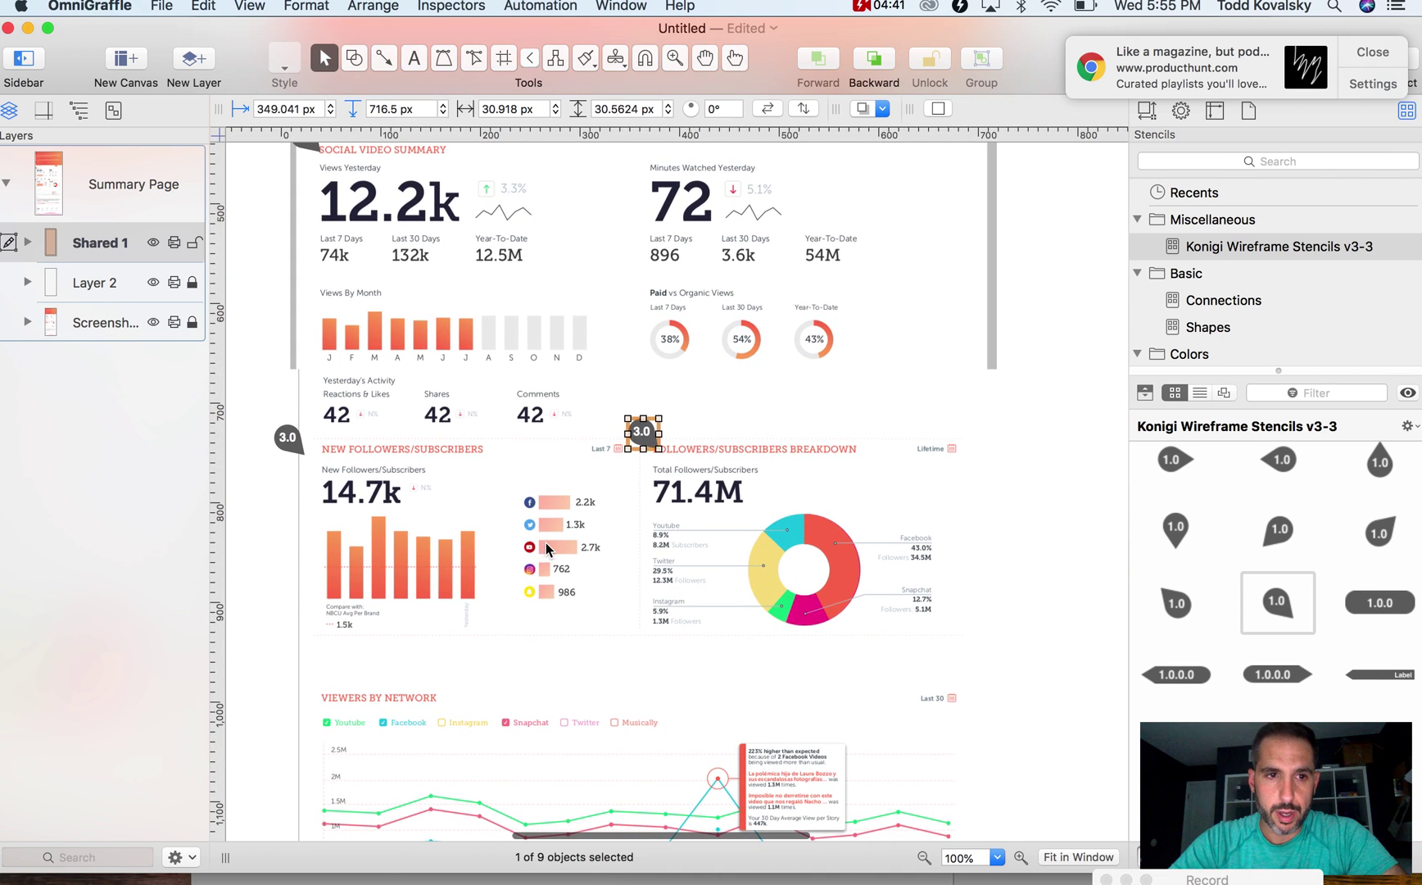
Change the label of the marker at the Followers/Subscribers Breakdown heading to 4.0
{"action": "scroll", "coordinate": [550, 629], "scroll_direction": "down", "scroll_amount": 1}
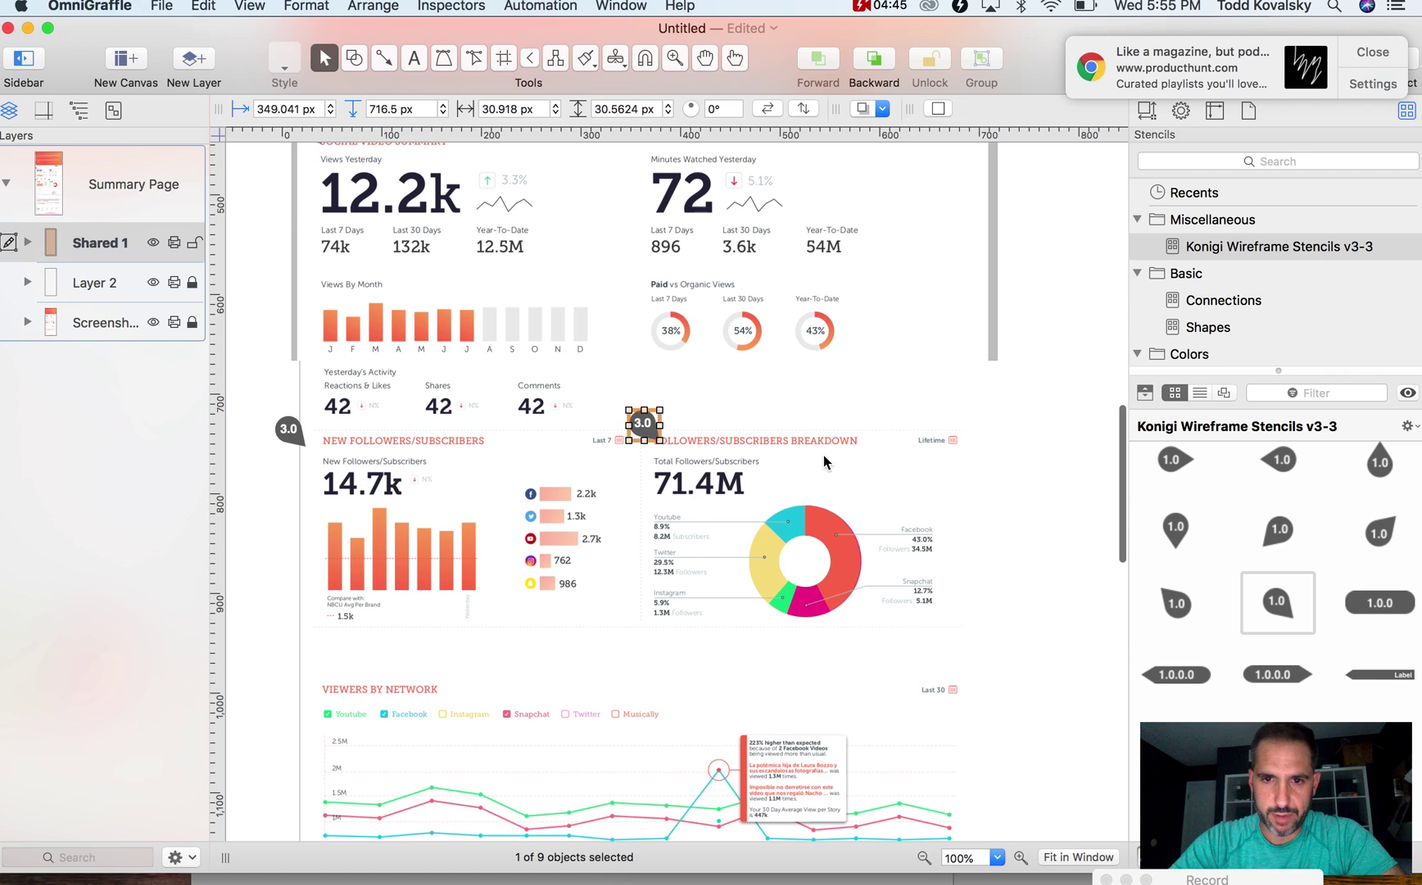
{"action": "scroll", "coordinate": [755, 582], "scroll_direction": "down", "scroll_amount": 2}
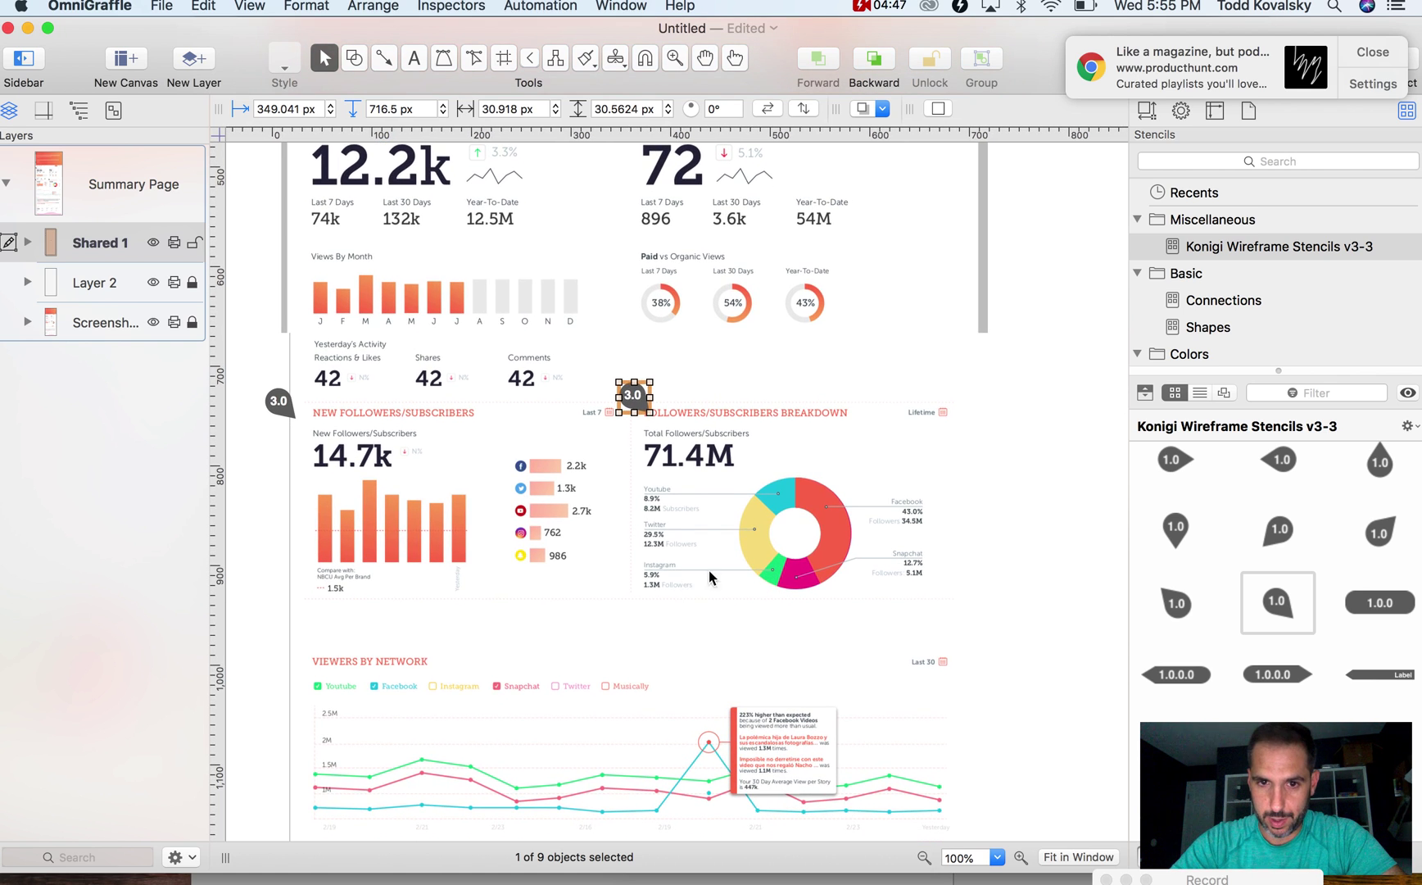
{"action": "scroll", "coordinate": [670, 731], "scroll_direction": "up", "scroll_amount": 5}
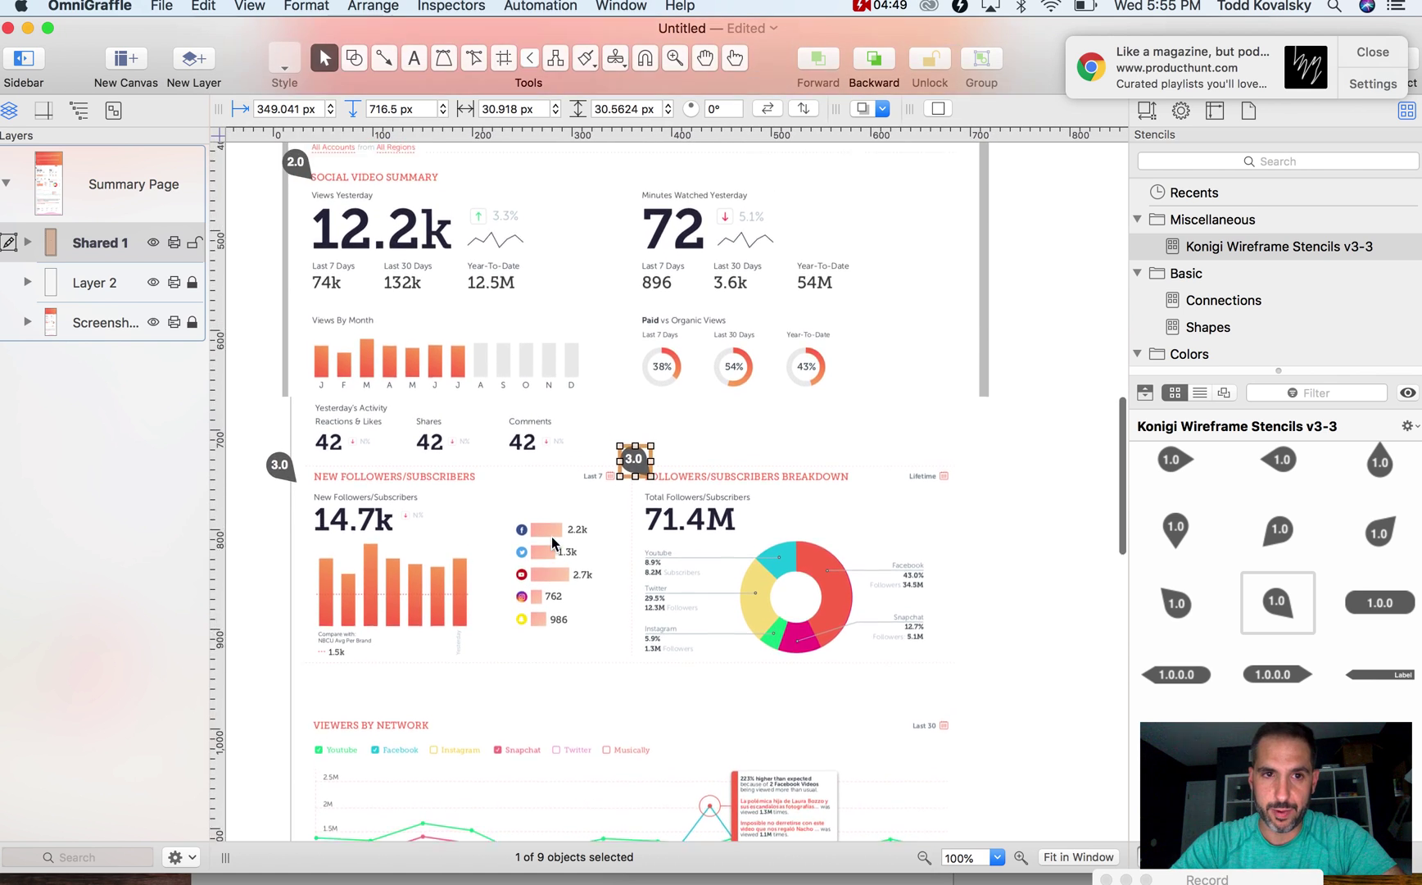
{"action": "scroll", "coordinate": [432, 399], "scroll_direction": "up", "scroll_amount": 3}
{"action": "scroll", "coordinate": [406, 508], "scroll_direction": "down", "scroll_amount": 4}
{"action": "scroll", "coordinate": [463, 582], "scroll_direction": "down", "scroll_amount": 10}
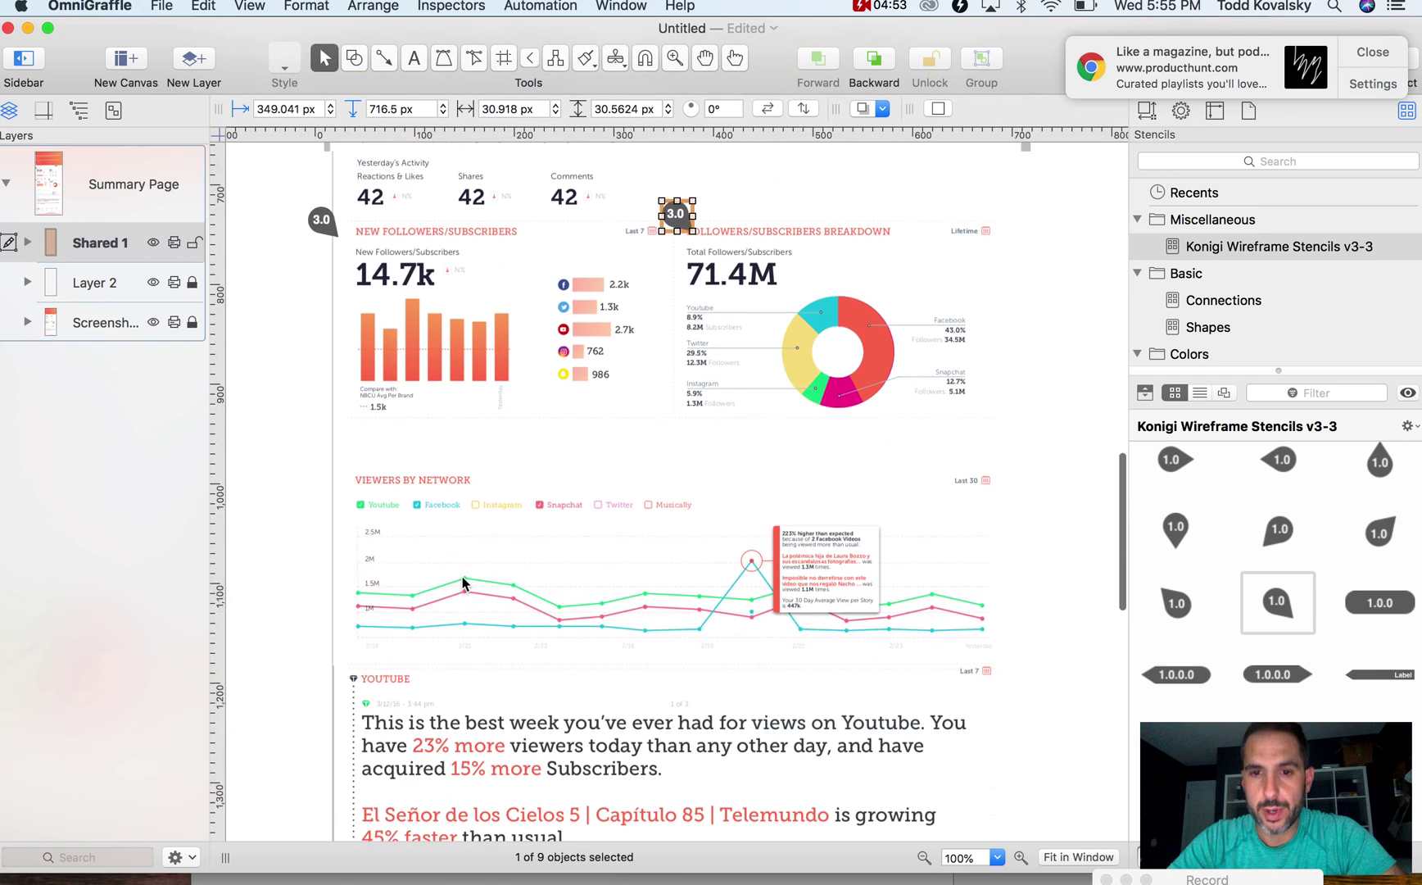
{"action": "scroll", "coordinate": [465, 581], "scroll_direction": "up", "scroll_amount": 2}
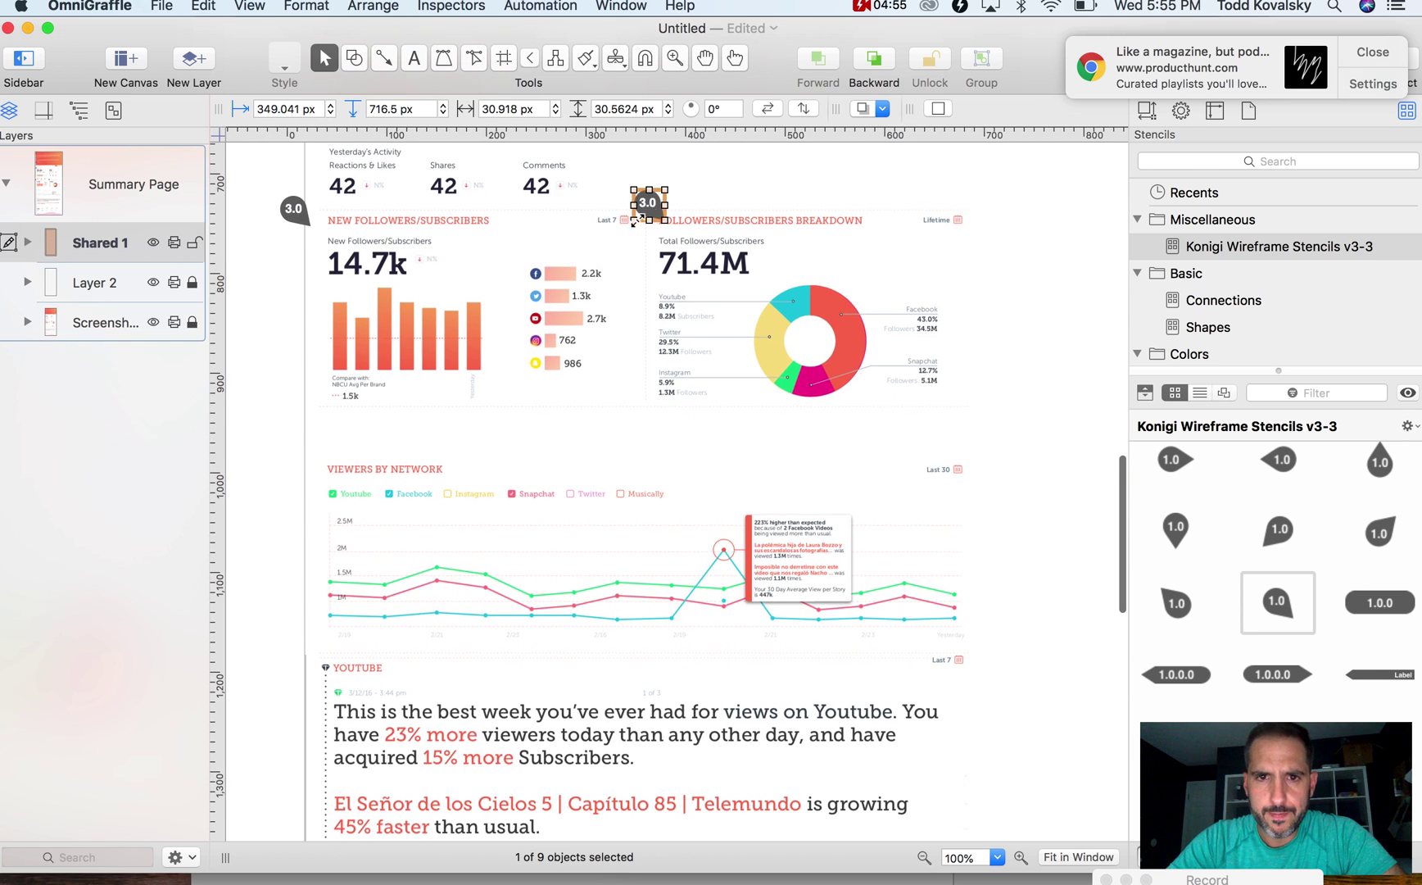
{"action": "double_click", "coordinate": [647, 215]}
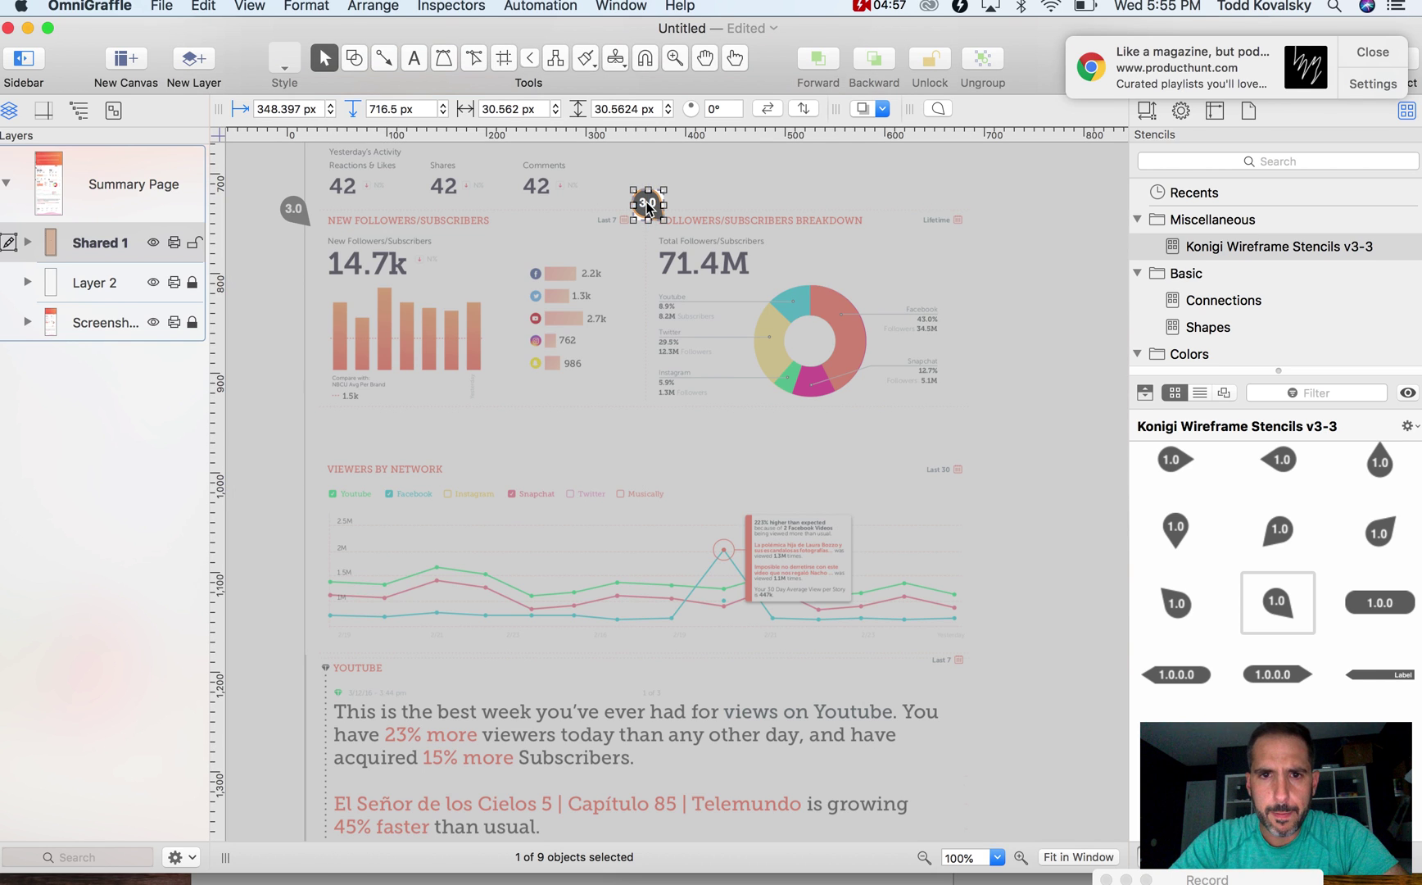
{"action": "double_click", "coordinate": [647, 205]}
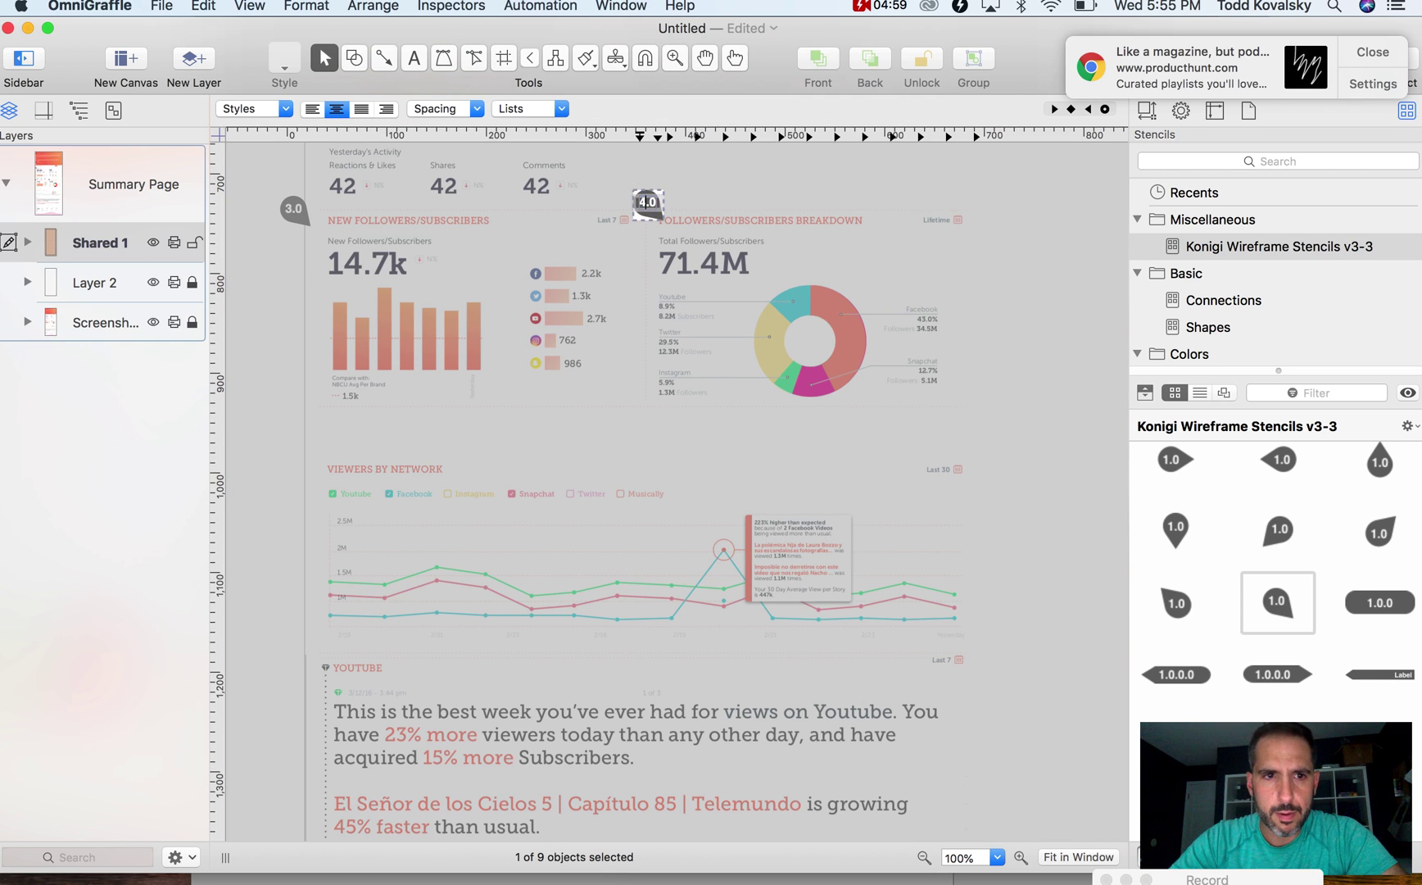
{"action": "left_click", "coordinate": [630, 342]}
Duplicate the 4.0 marker to the Viewers By Network heading, at about 17.5 px, 968.5 px, and label the copy 5.0
{"action": "left_click", "coordinate": [653, 210]}
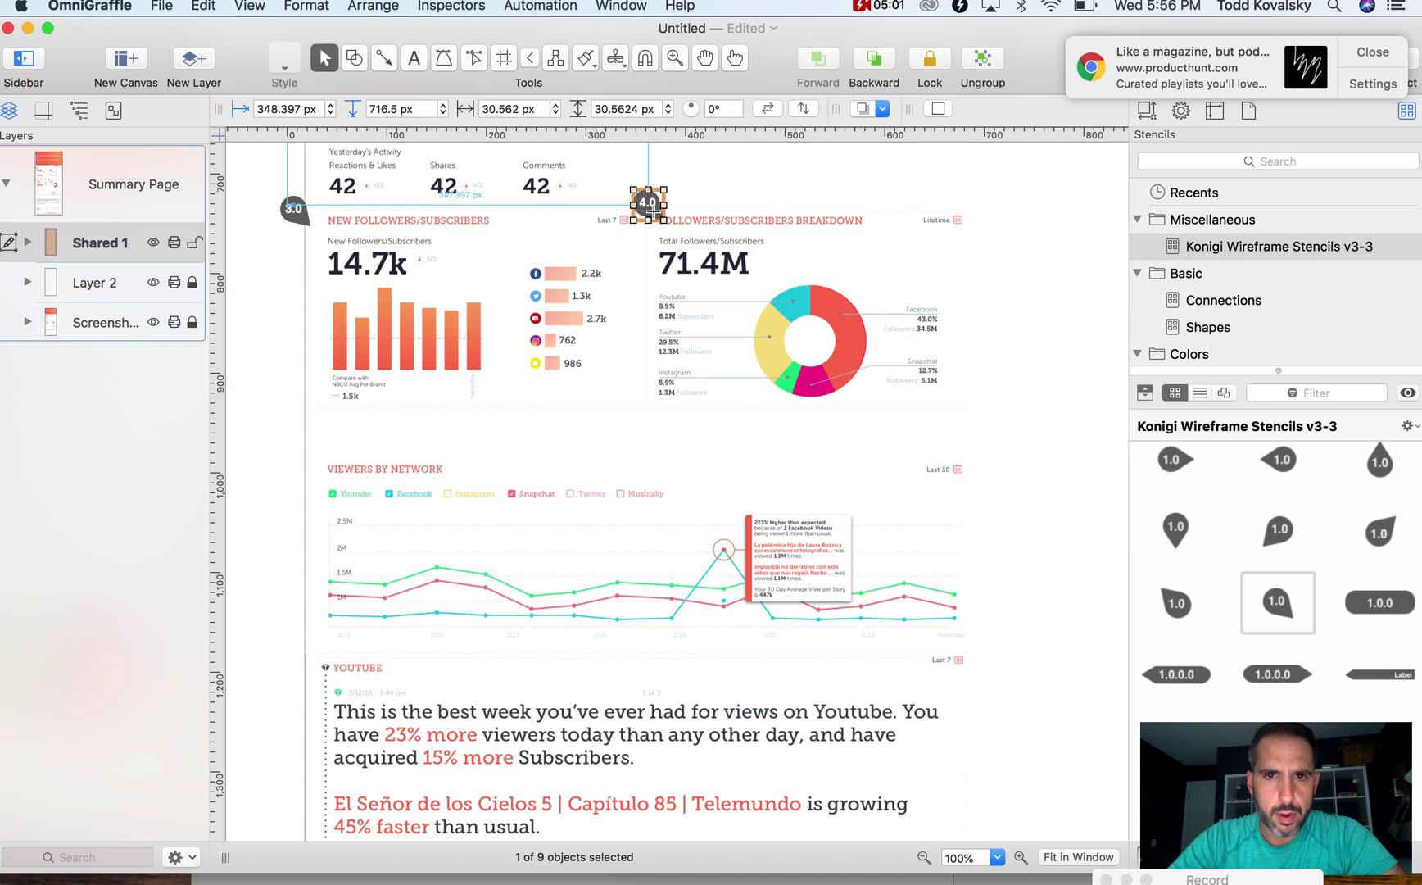
{"action": "left_click_drag", "start_coordinate": [649, 207], "coordinate": [327, 453]}
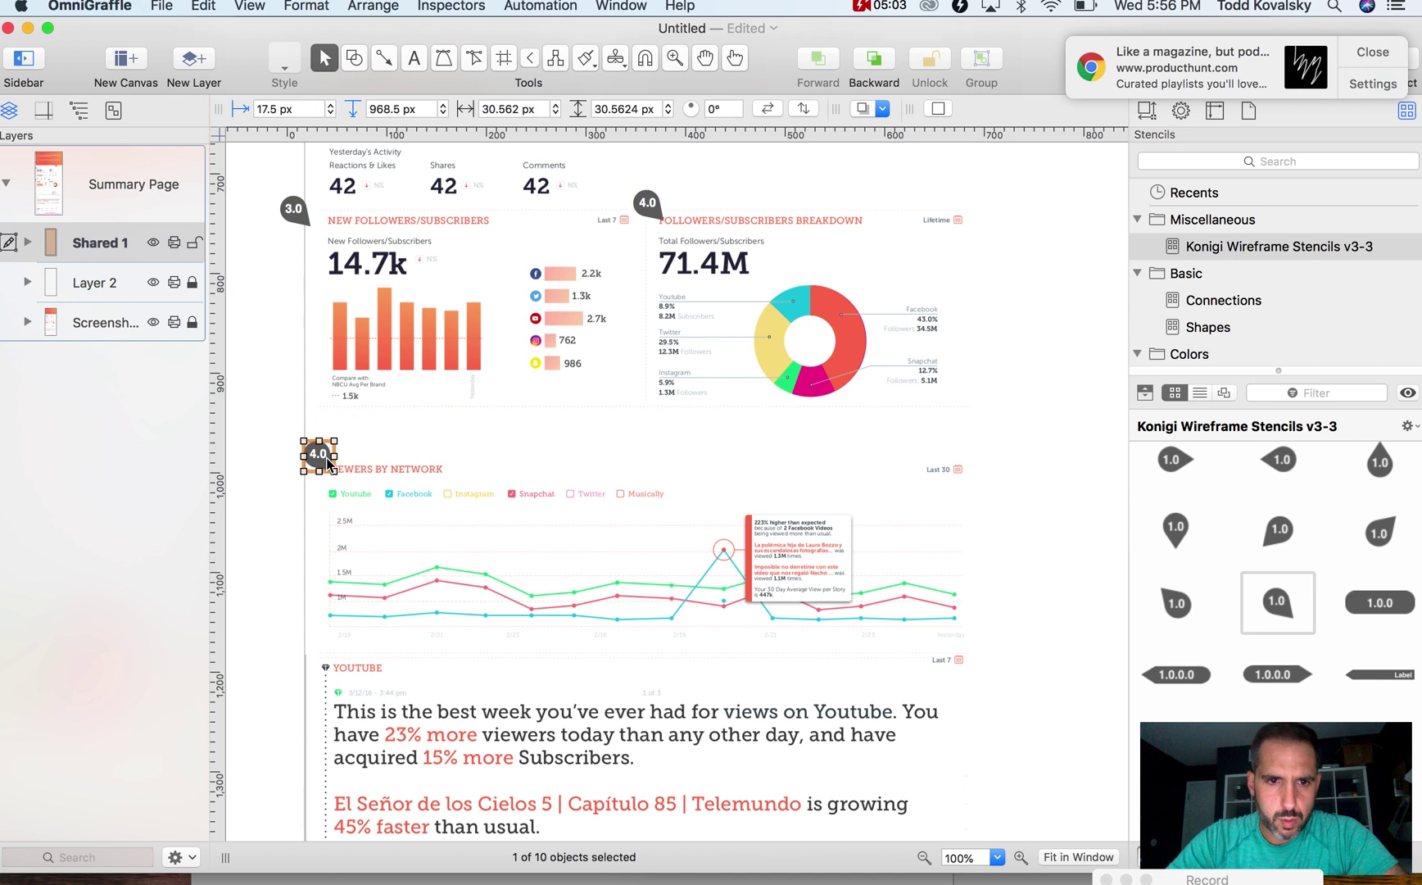
{"action": "double_click", "coordinate": [327, 454]}
{"action": "double_click", "coordinate": [314, 457]}
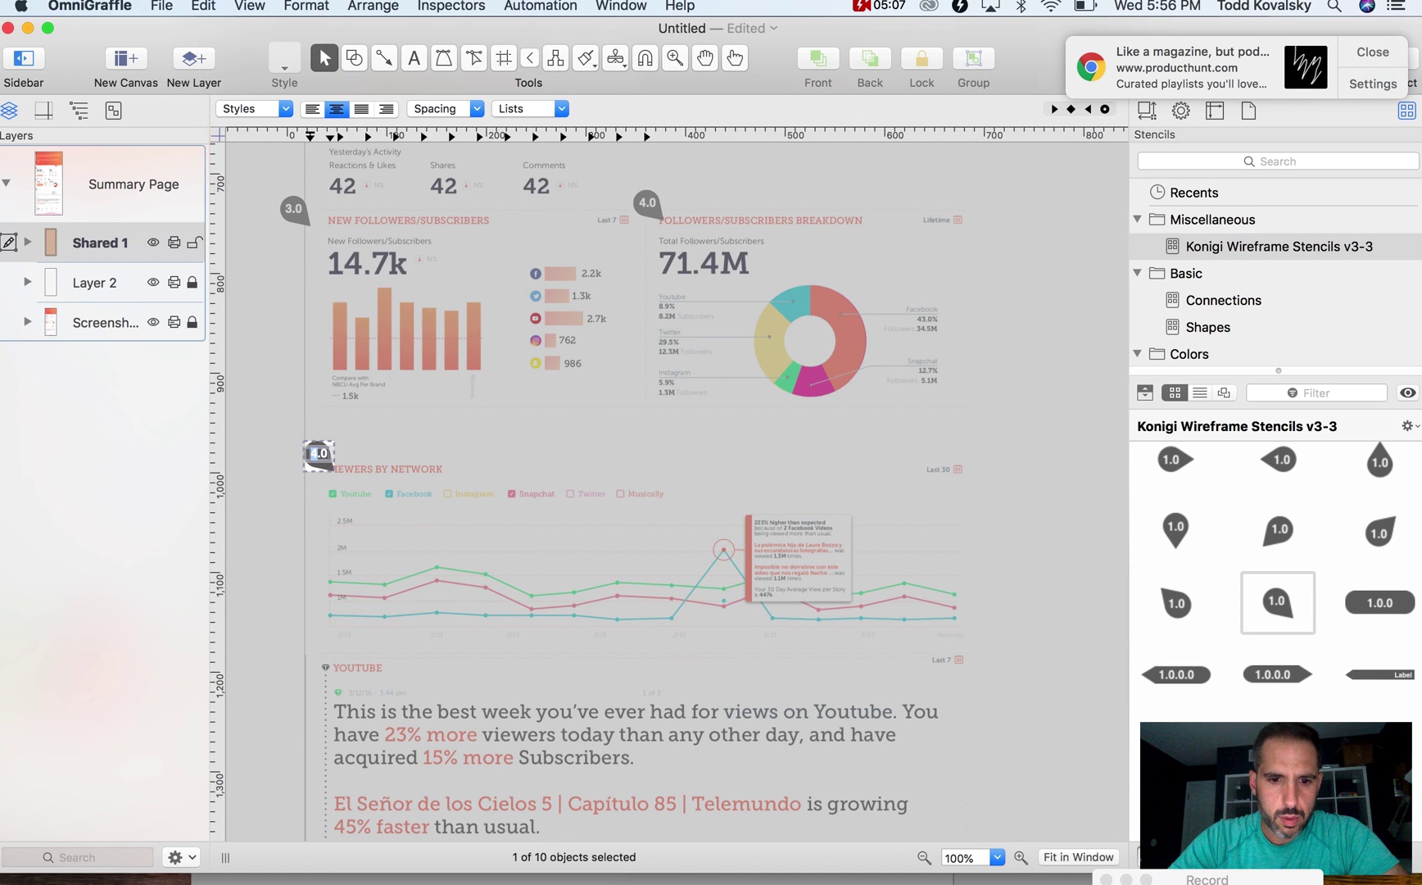
{"action": "type", "text": "5.0"}
{"action": "left_click", "coordinate": [380, 490]}
Duplicate the 5.0 marker down to the YouTube heading, at about 6.5 px, 1170.5 px, and label the copy 6.0
{"action": "scroll", "coordinate": [406, 537], "scroll_direction": "down", "scroll_amount": 2}
{"action": "left_click_drag", "start_coordinate": [326, 411], "coordinate": [316, 603]}
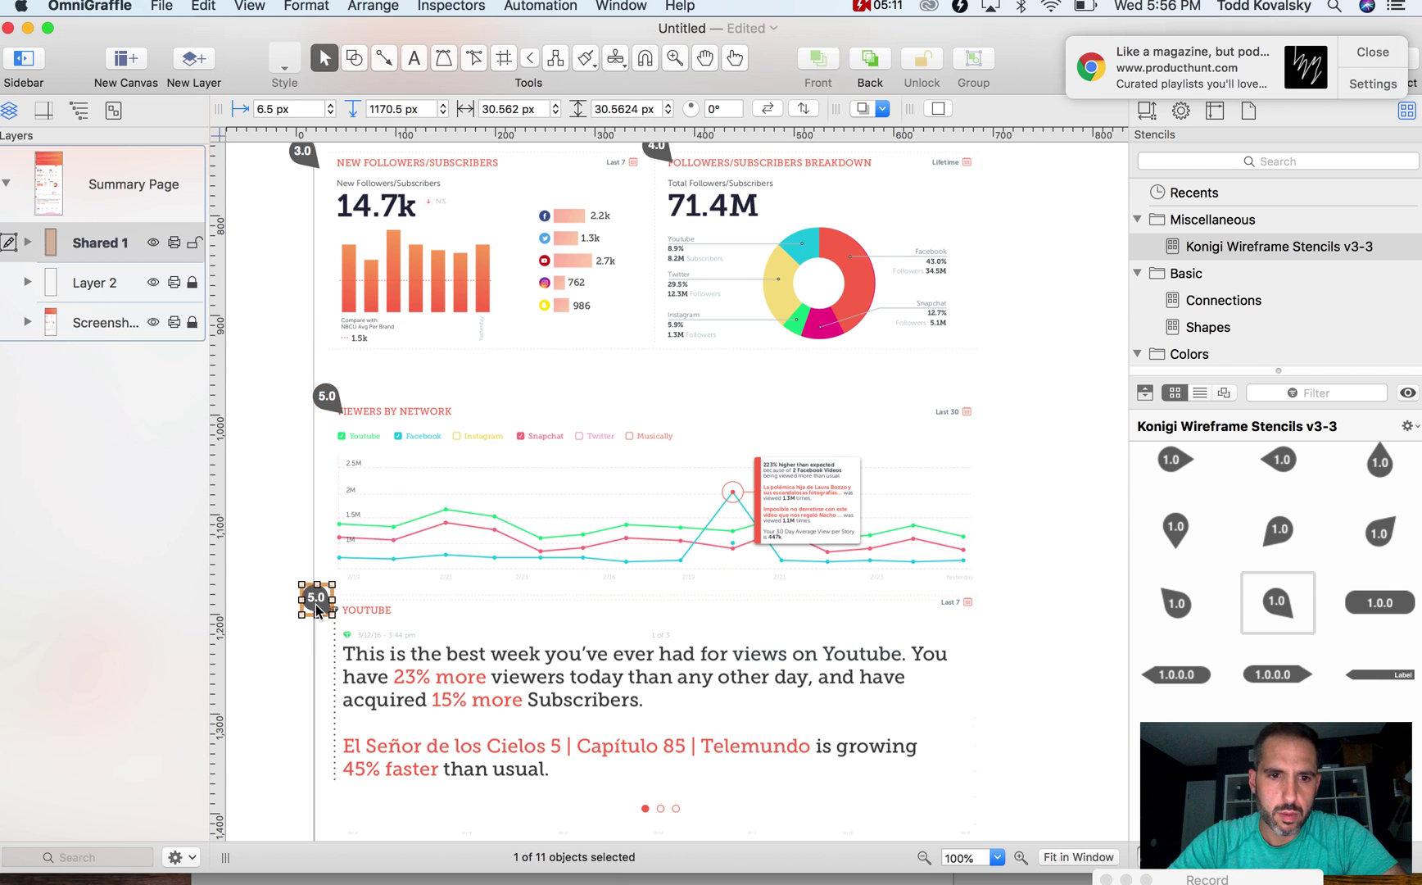
{"action": "double_click", "coordinate": [315, 603]}
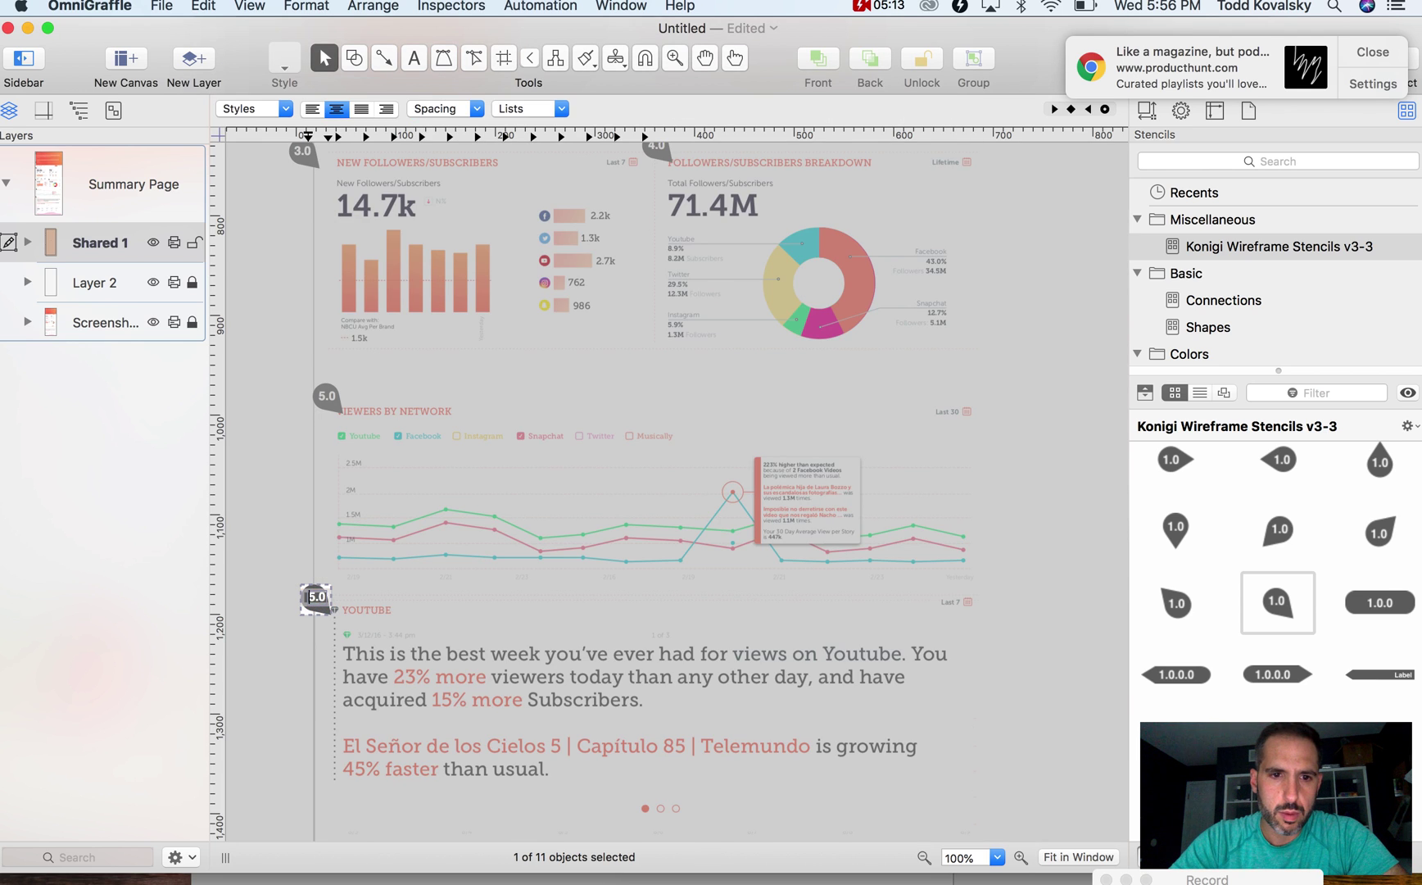
{"action": "left_click", "coordinate": [431, 718]}
Duplicate the 6.0 marker down to the first paragraph of the YouTube section and label the copy 6.1
{"action": "scroll", "coordinate": [434, 725], "scroll_direction": "down", "scroll_amount": 4}
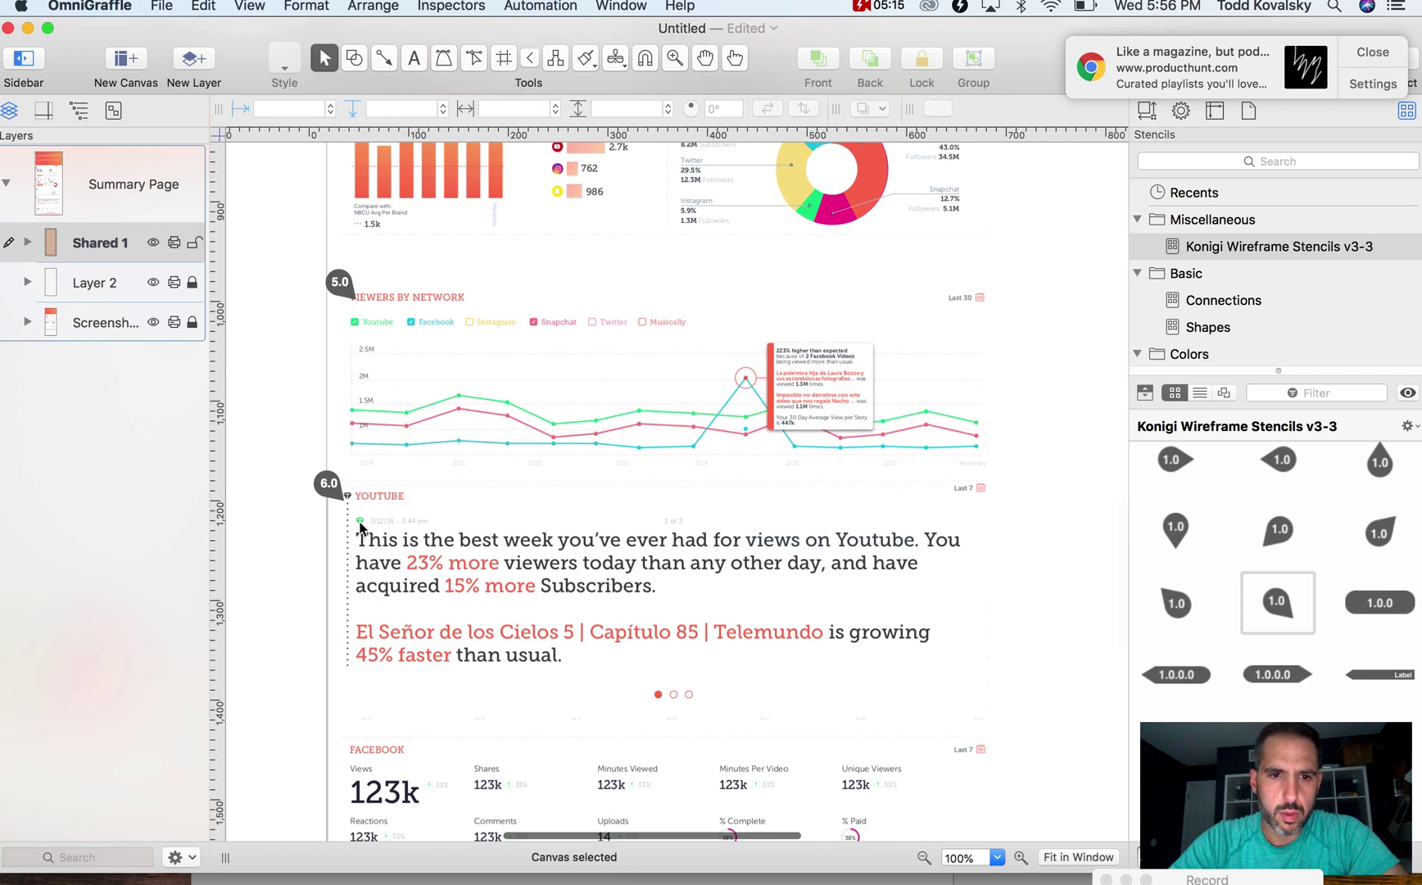
{"action": "left_click", "coordinate": [326, 490]}
{"action": "scroll", "coordinate": [327, 495], "scroll_direction": "down", "scroll_amount": 1}
{"action": "left_click_drag", "start_coordinate": [338, 440], "coordinate": [340, 488]}
{"action": "double_click", "coordinate": [340, 488]}
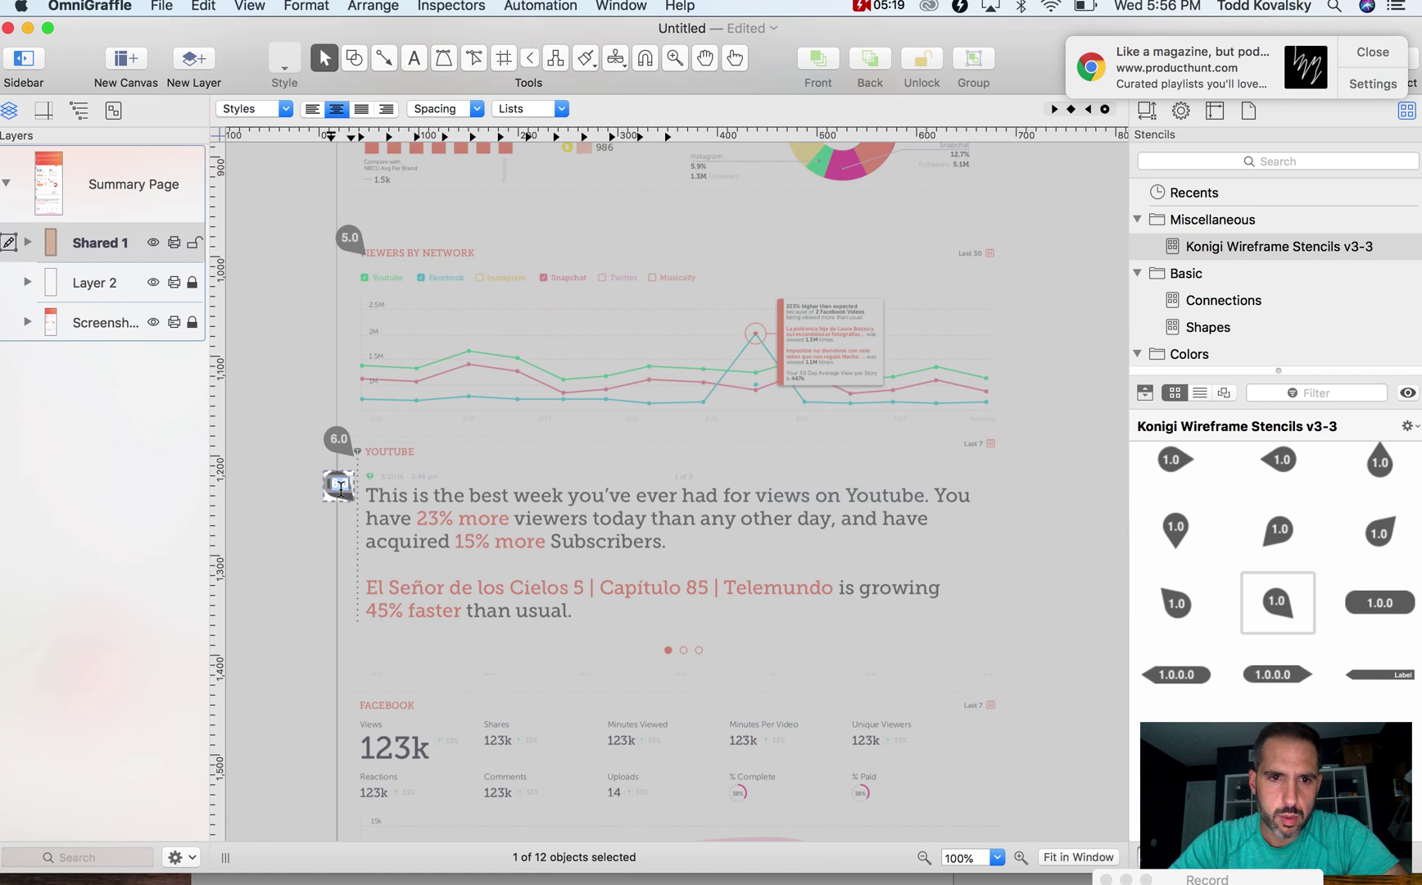
{"action": "left_click", "coordinate": [342, 529]}
Duplicate the 6.1 marker down to the "El Señor de los Cielos 5" paragraph, at about 5.5 px, 1313.5 px, and label the copy 6.2
{"action": "left_click", "coordinate": [339, 488]}
{"action": "left_click_drag", "start_coordinate": [340, 495], "coordinate": [341, 582]}
{"action": "double_click", "coordinate": [341, 582]}
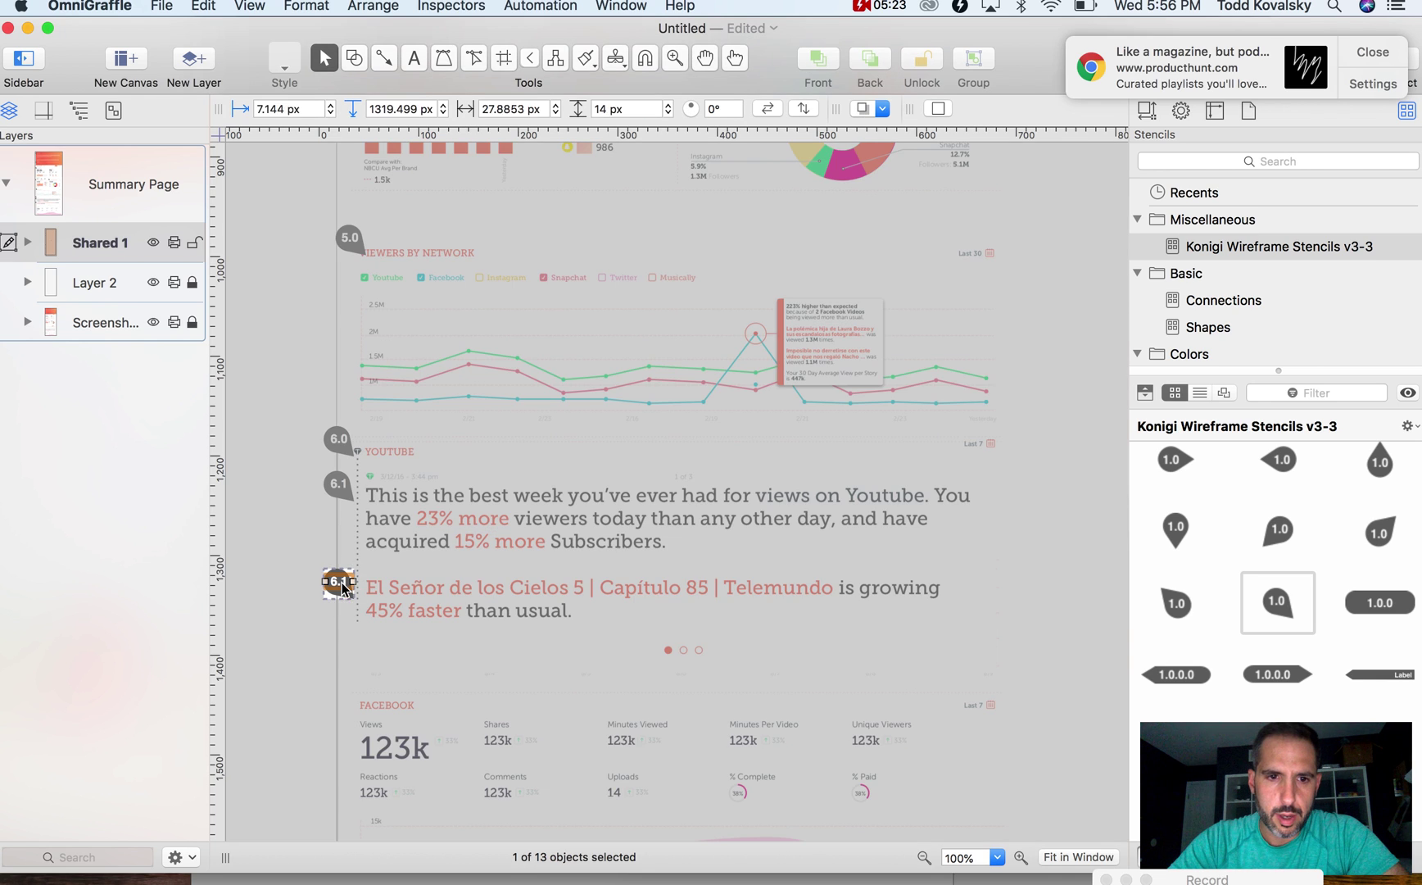
{"action": "left_click", "coordinate": [330, 695]}
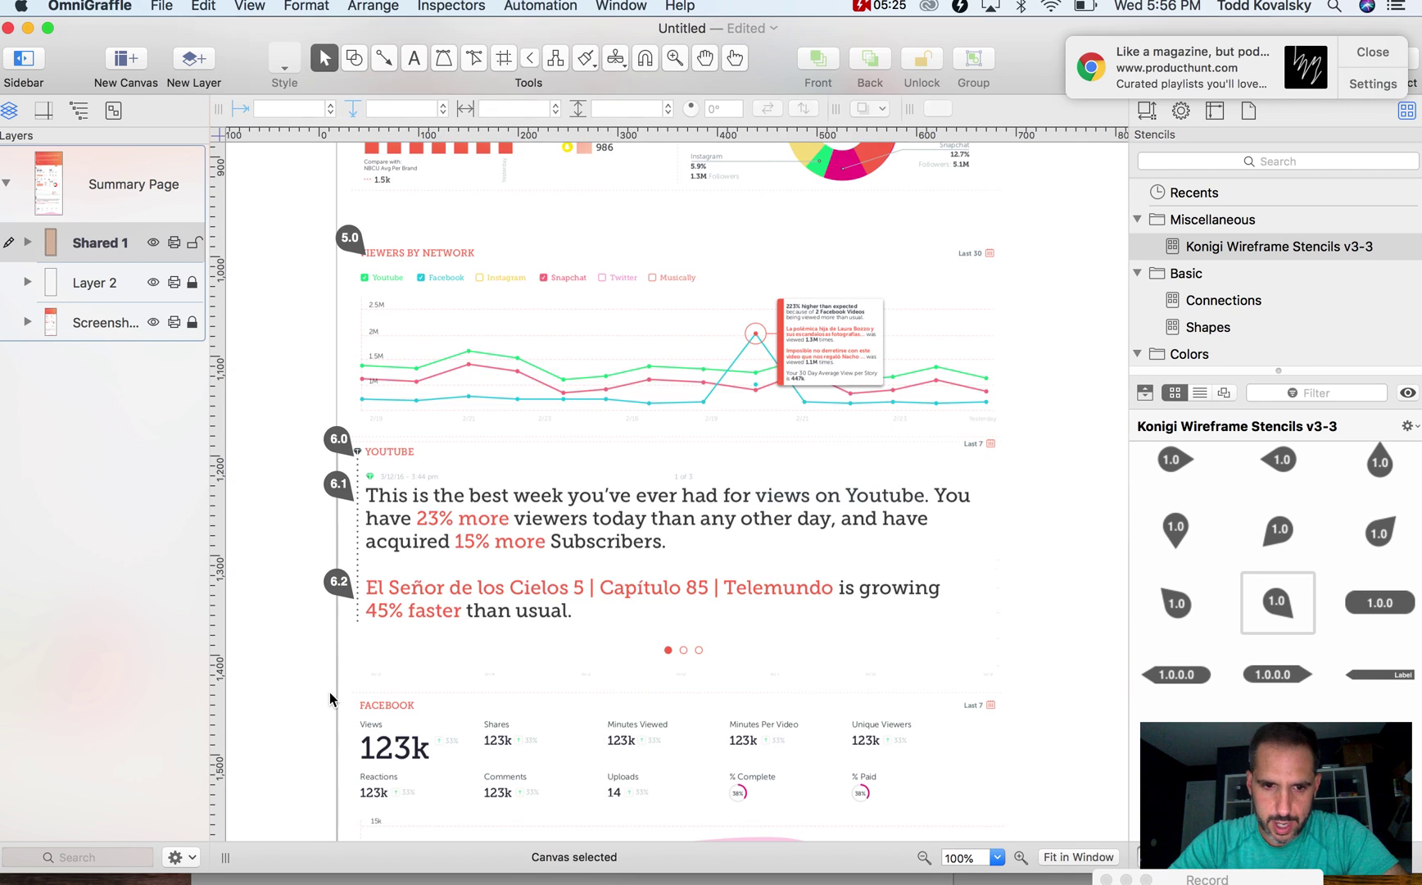
Duplicate the 6.2 marker to the pagination dots under the YouTube text and label the copy 6.3
{"action": "scroll", "coordinate": [330, 694], "scroll_direction": "down", "scroll_amount": 5}
{"action": "left_click", "coordinate": [319, 417]}
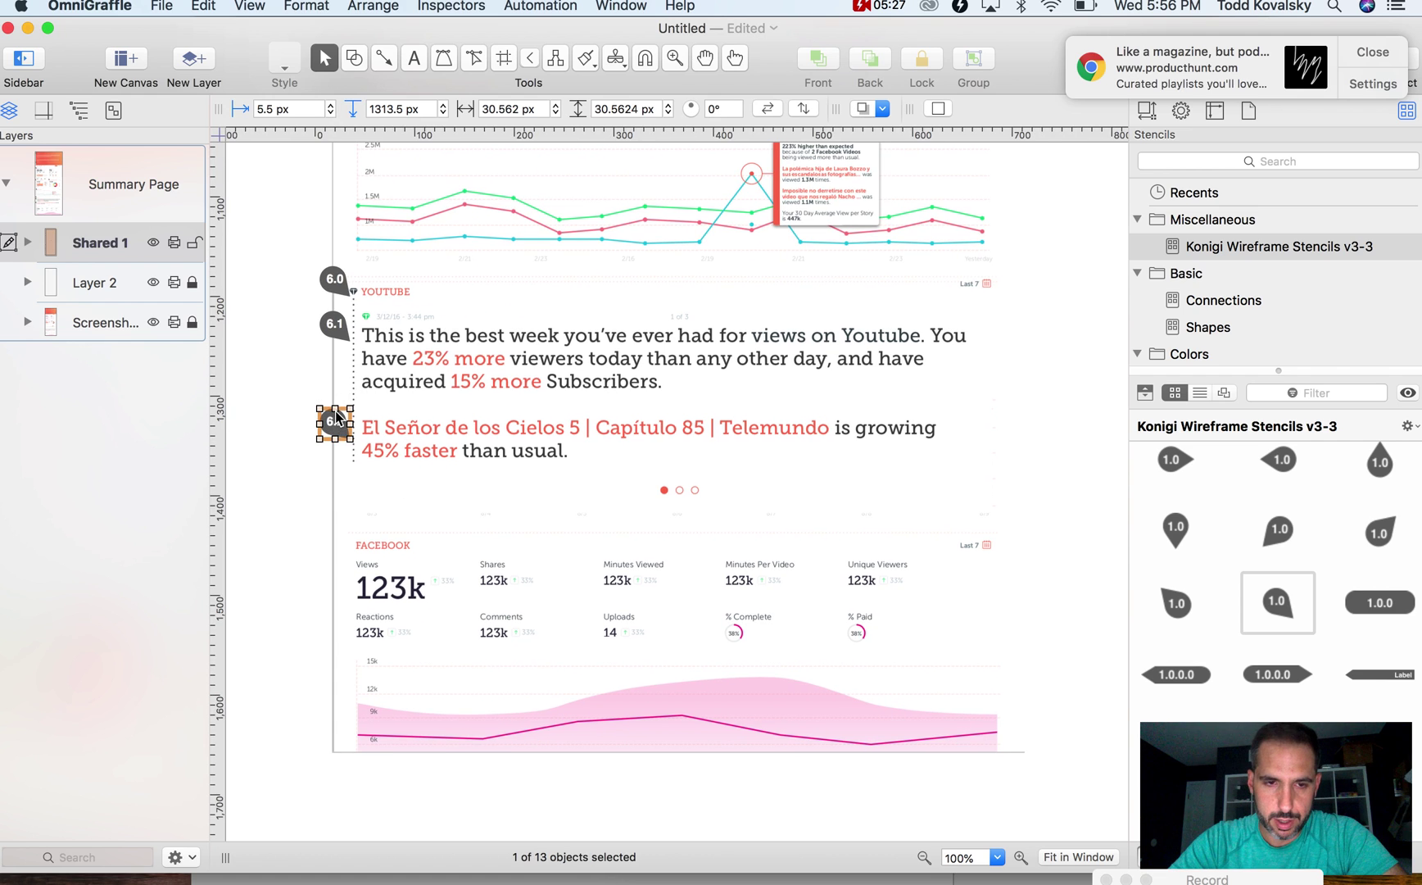
{"action": "left_click_drag", "start_coordinate": [334, 434], "coordinate": [653, 483]}
{"action": "double_click", "coordinate": [654, 479]}
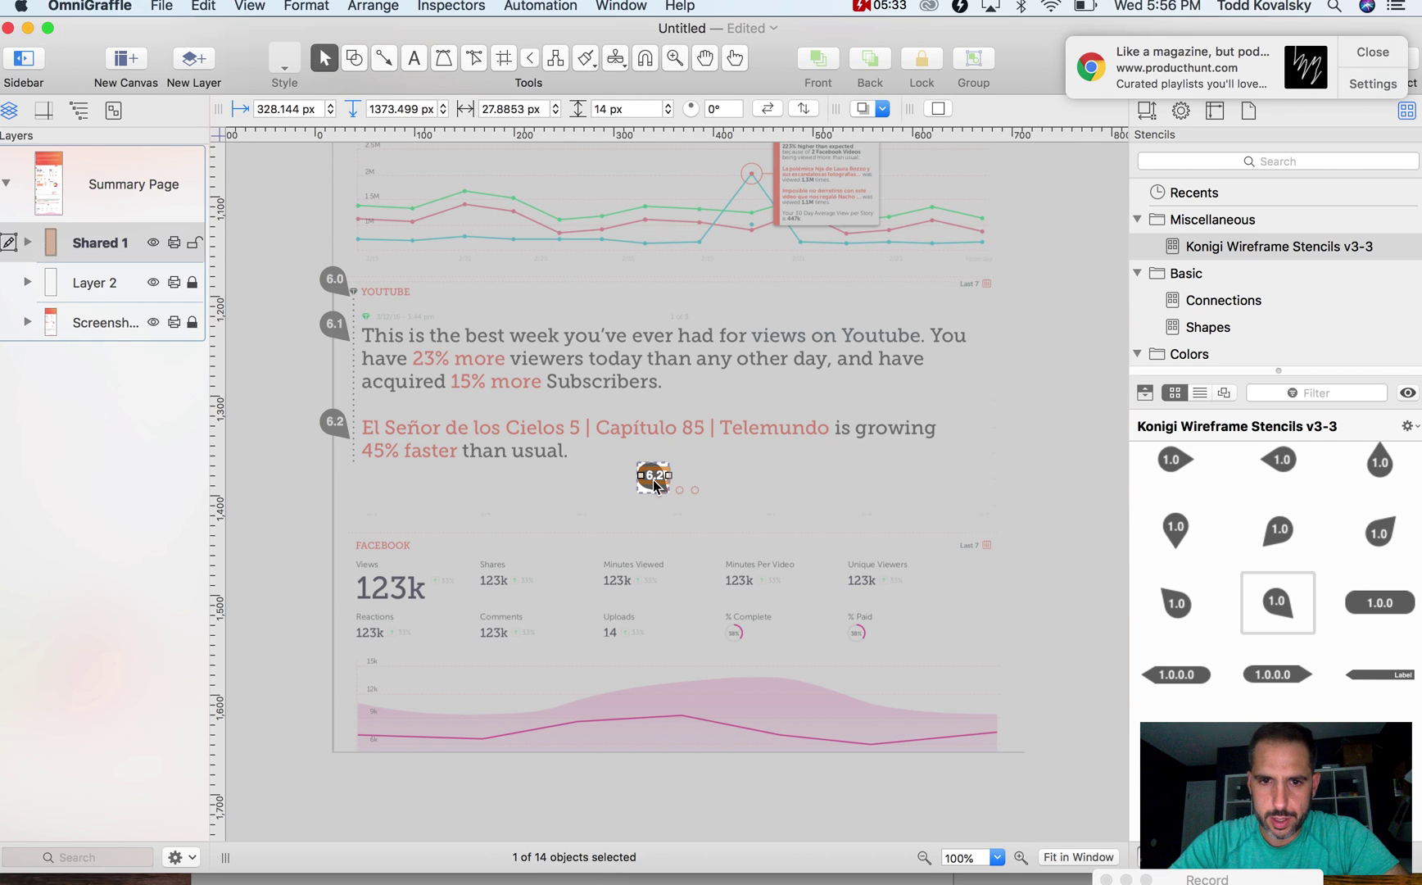
{"action": "left_click", "coordinate": [662, 501]}
{"action": "double_click", "coordinate": [658, 474]}
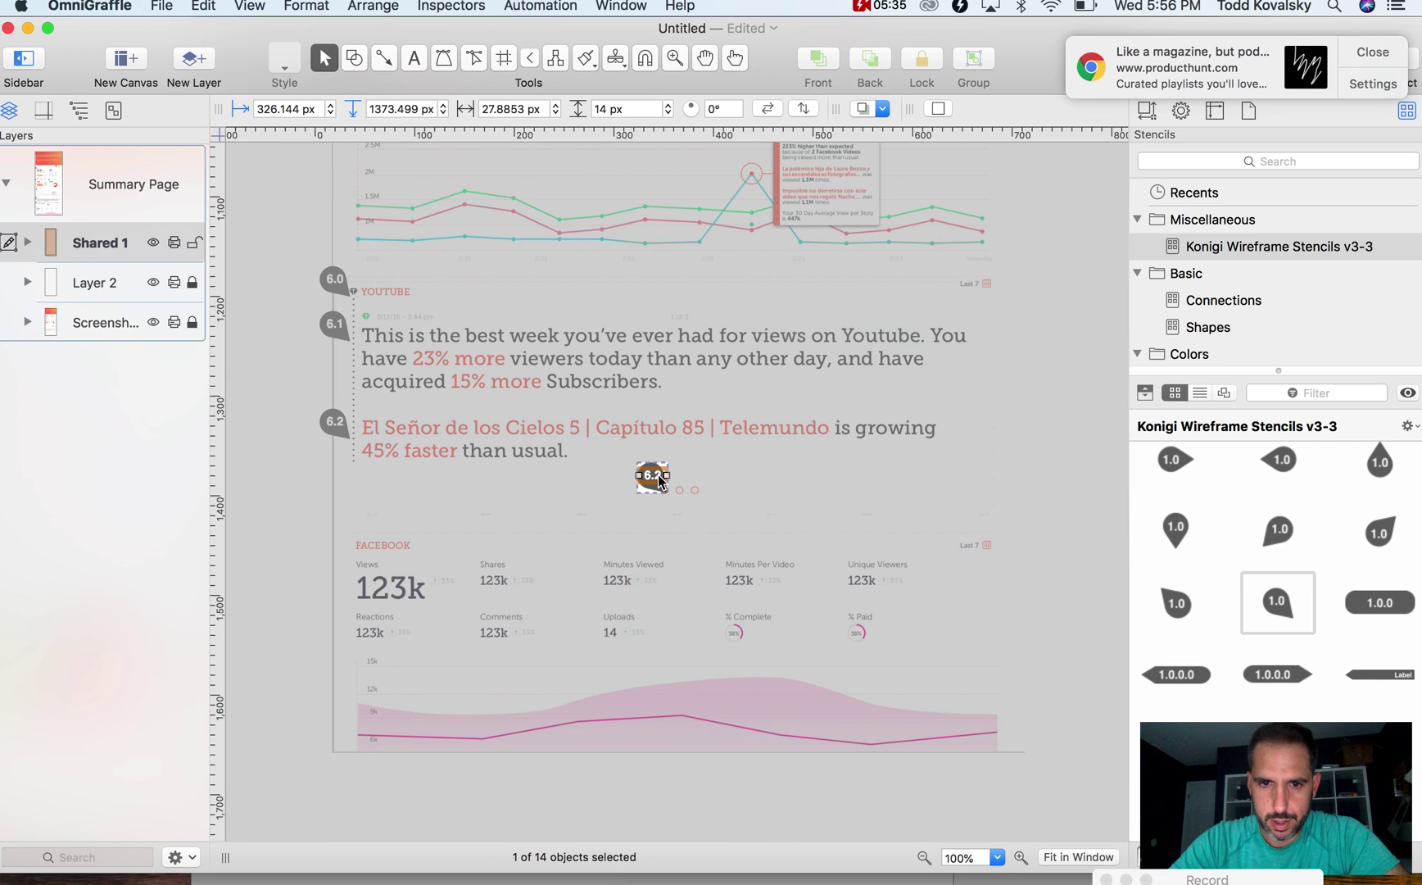
{"action": "double_click", "coordinate": [659, 477]}
{"action": "left_click", "coordinate": [664, 506]}
Duplicate the 6.3 marker to the Facebook heading and renumber the copy
{"action": "left_click_drag", "start_coordinate": [653, 476], "coordinate": [344, 538]}
{"action": "double_click", "coordinate": [342, 542]}
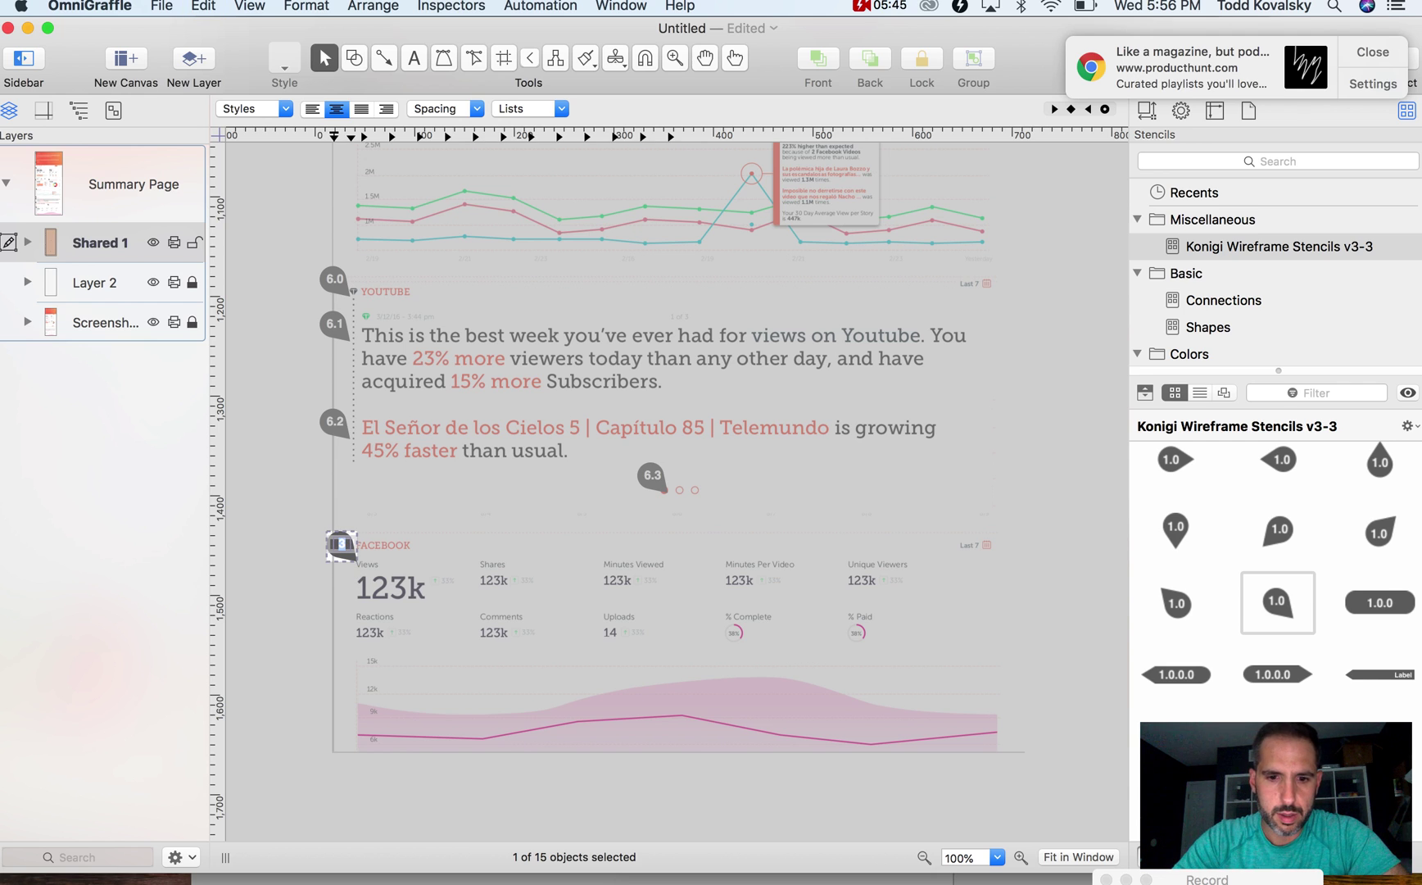
{"action": "left_click", "coordinate": [356, 604]}
Draw a rectangle about 294 × 94 px just outside the screenshot's upper right corner, at about 731.5 px, 11.5 px
{"action": "scroll", "coordinate": [355, 603], "scroll_direction": "up", "scroll_amount": 5}
{"action": "scroll", "coordinate": [355, 604], "scroll_direction": "right", "scroll_amount": 5}
{"action": "scroll", "coordinate": [355, 603], "scroll_direction": "up", "scroll_amount": 15}
{"action": "scroll", "coordinate": [355, 603], "scroll_direction": "right", "scroll_amount": 5}
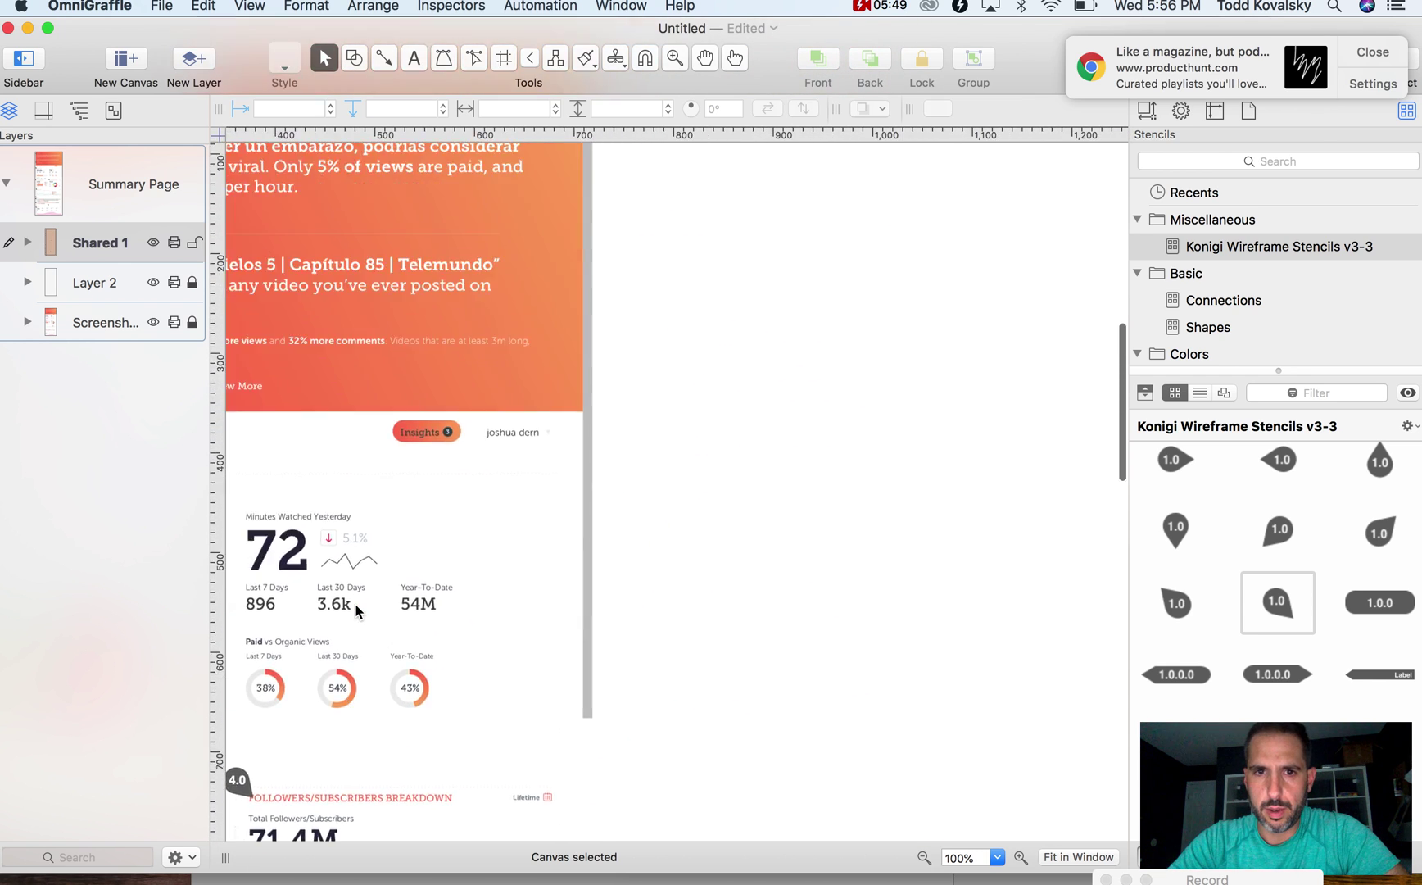
{"action": "scroll", "coordinate": [355, 606], "scroll_direction": "down", "scroll_amount": 5}
{"action": "scroll", "coordinate": [696, 410], "scroll_direction": "right", "scroll_amount": 2}
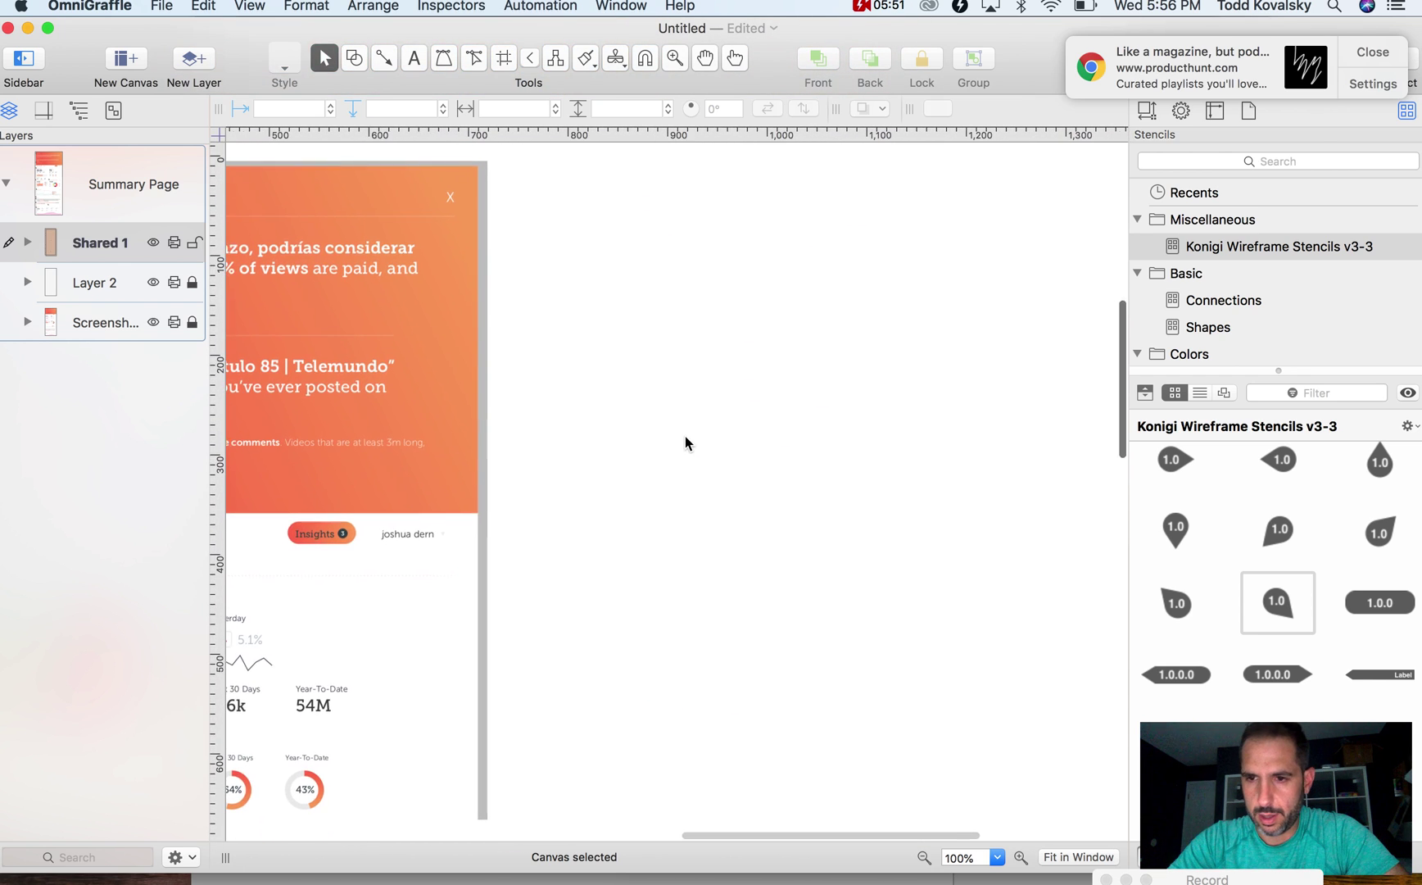
{"action": "left_click", "coordinate": [360, 60]}
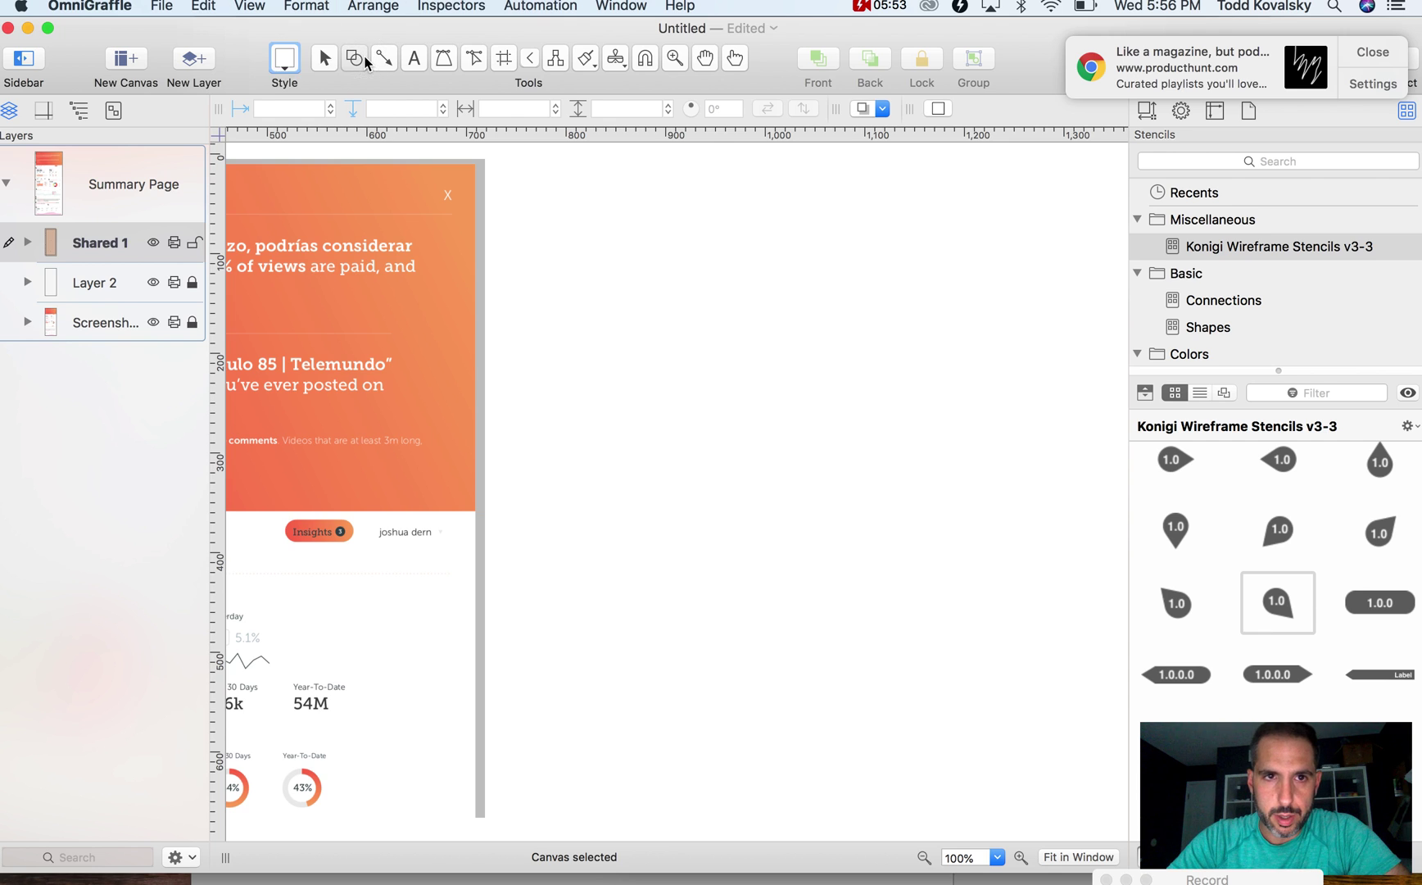
{"action": "left_click_drag", "start_coordinate": [498, 166], "coordinate": [790, 258]}
Enter the text "Summary View" inside the new rectangle
{"action": "double_click", "coordinate": [623, 221]}
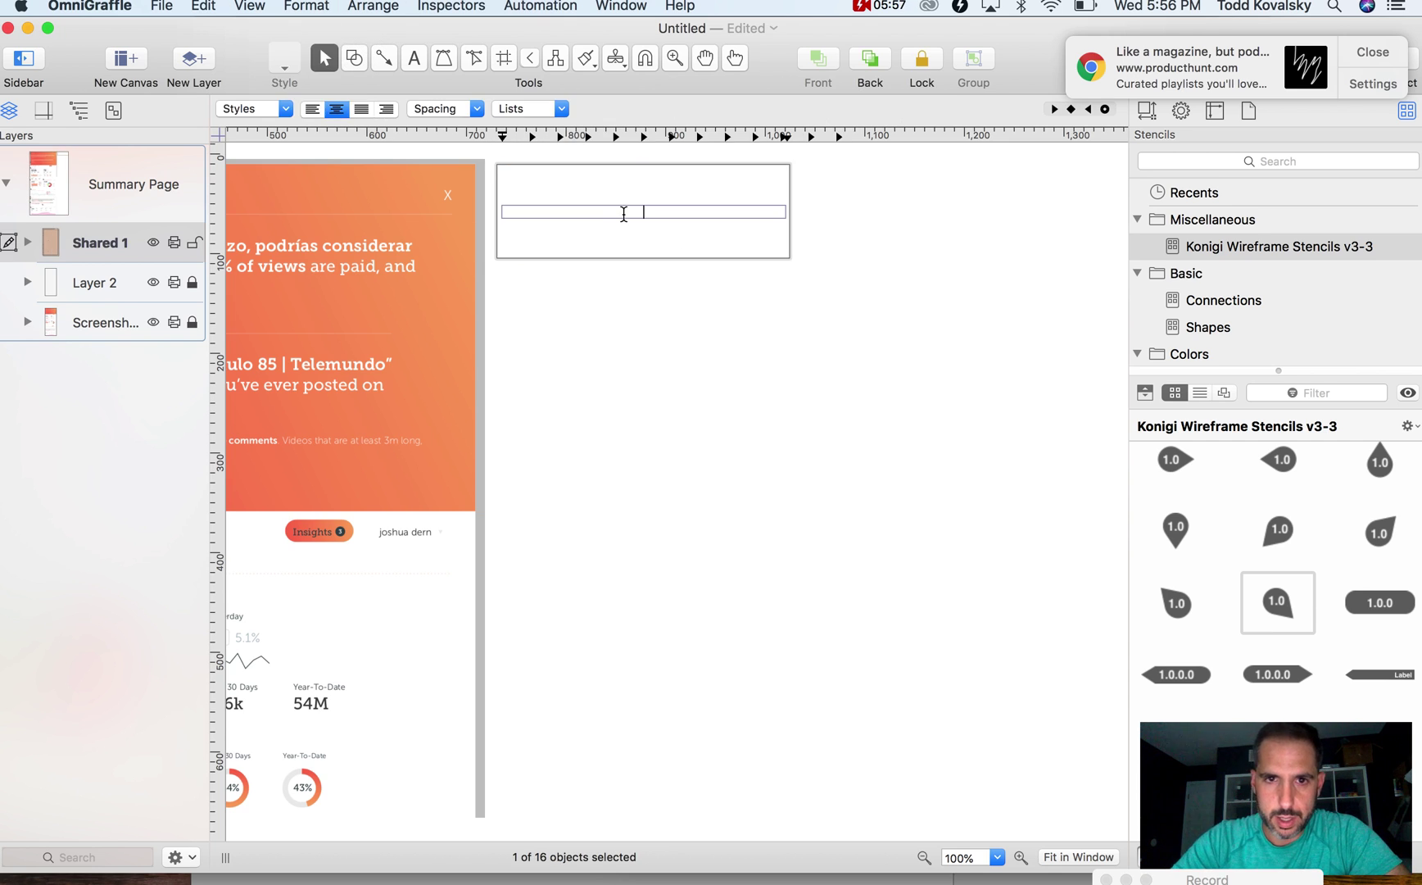
{"action": "scroll", "coordinate": [624, 215], "scroll_direction": "left", "scroll_amount": 10}
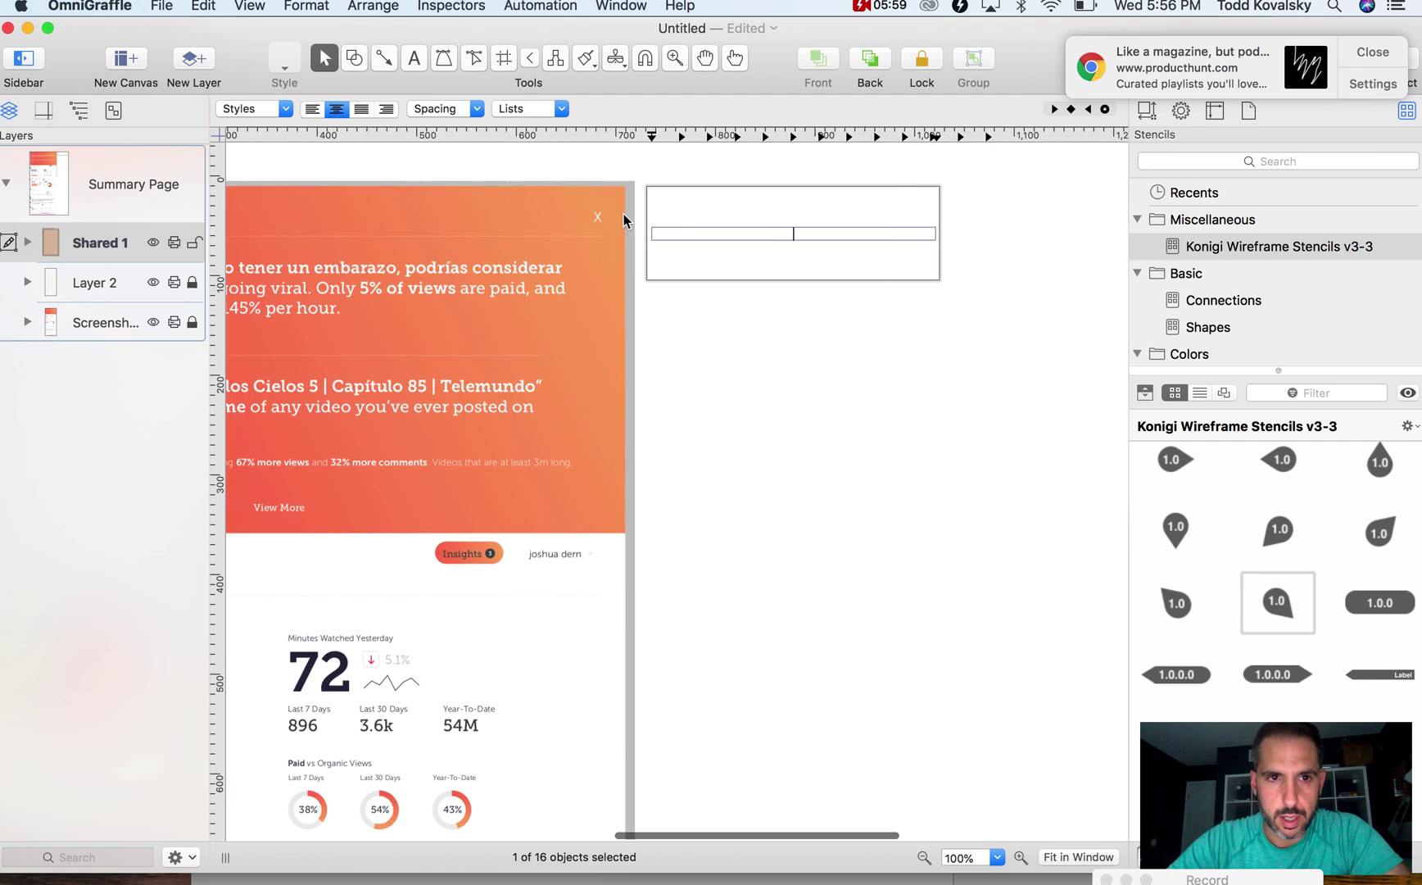
{"action": "type", "text": "Summary"}
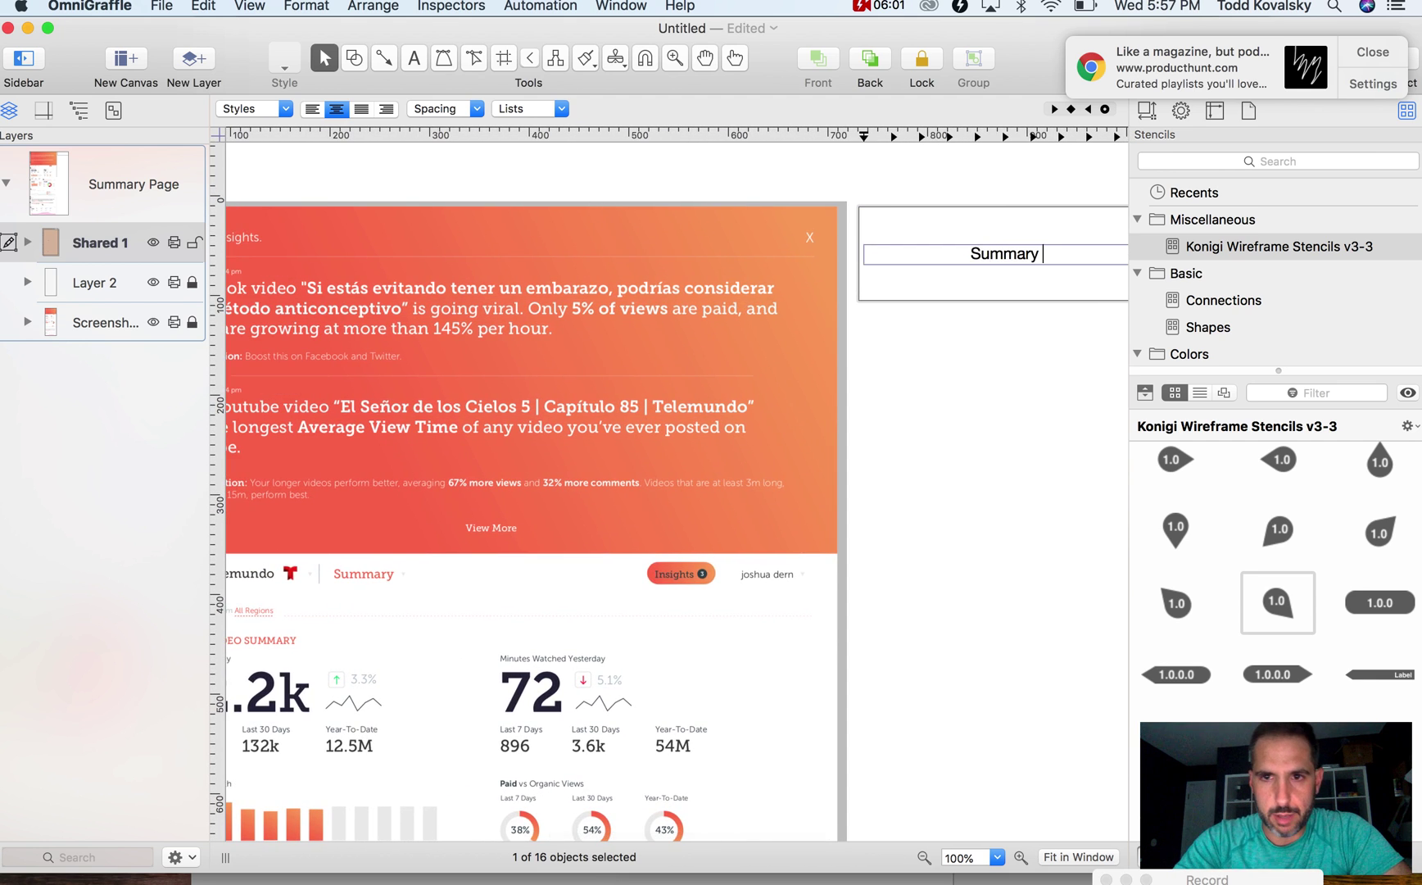
{"action": "type", "text": " View"}
Set the Summary View rectangle's outline to No Stroke, keeping the rectangle selected
{"action": "key", "text": "super+a"}
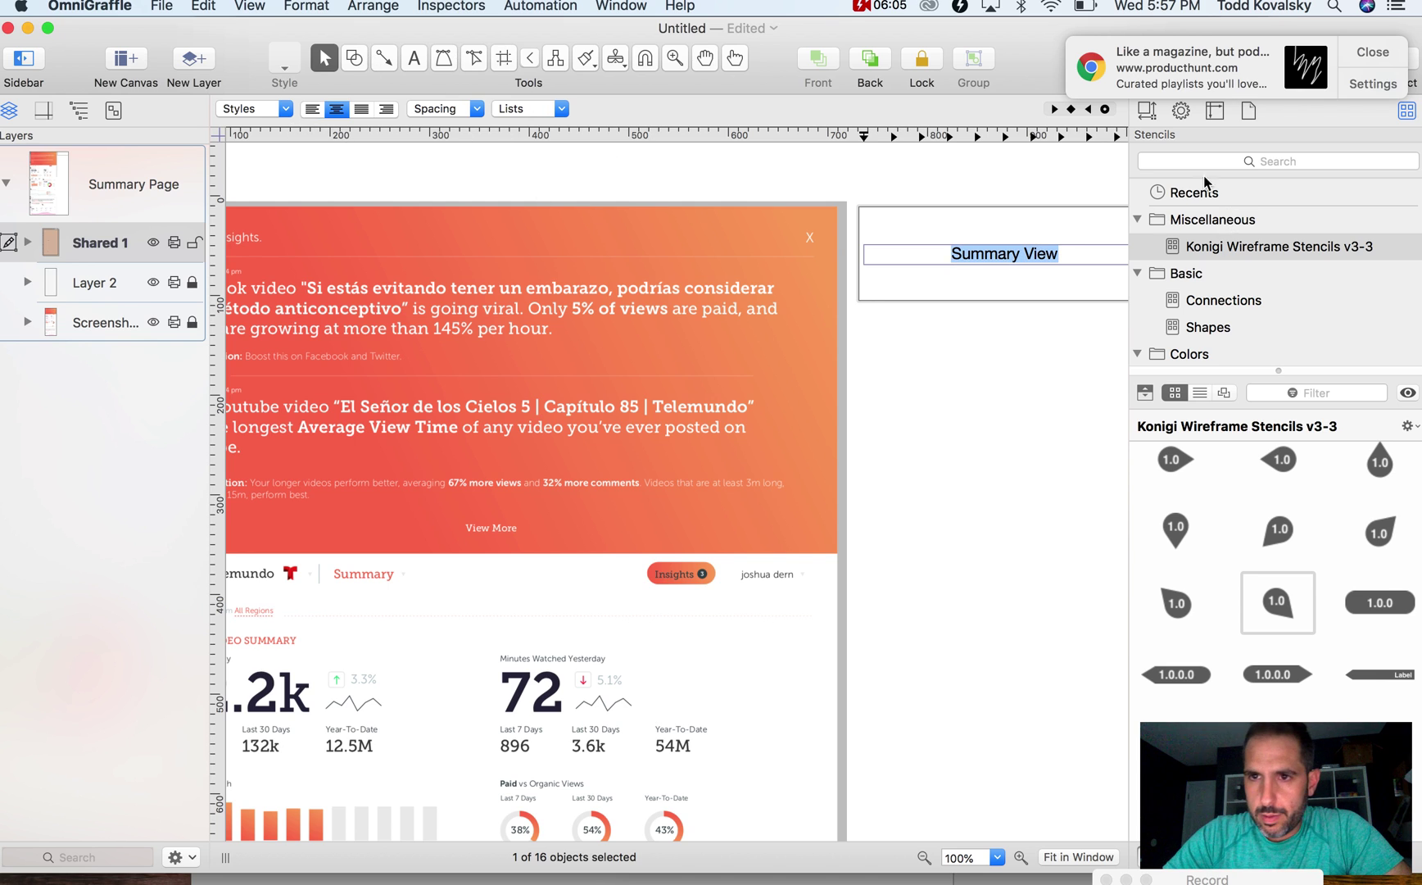
{"action": "left_click", "coordinate": [1181, 115]}
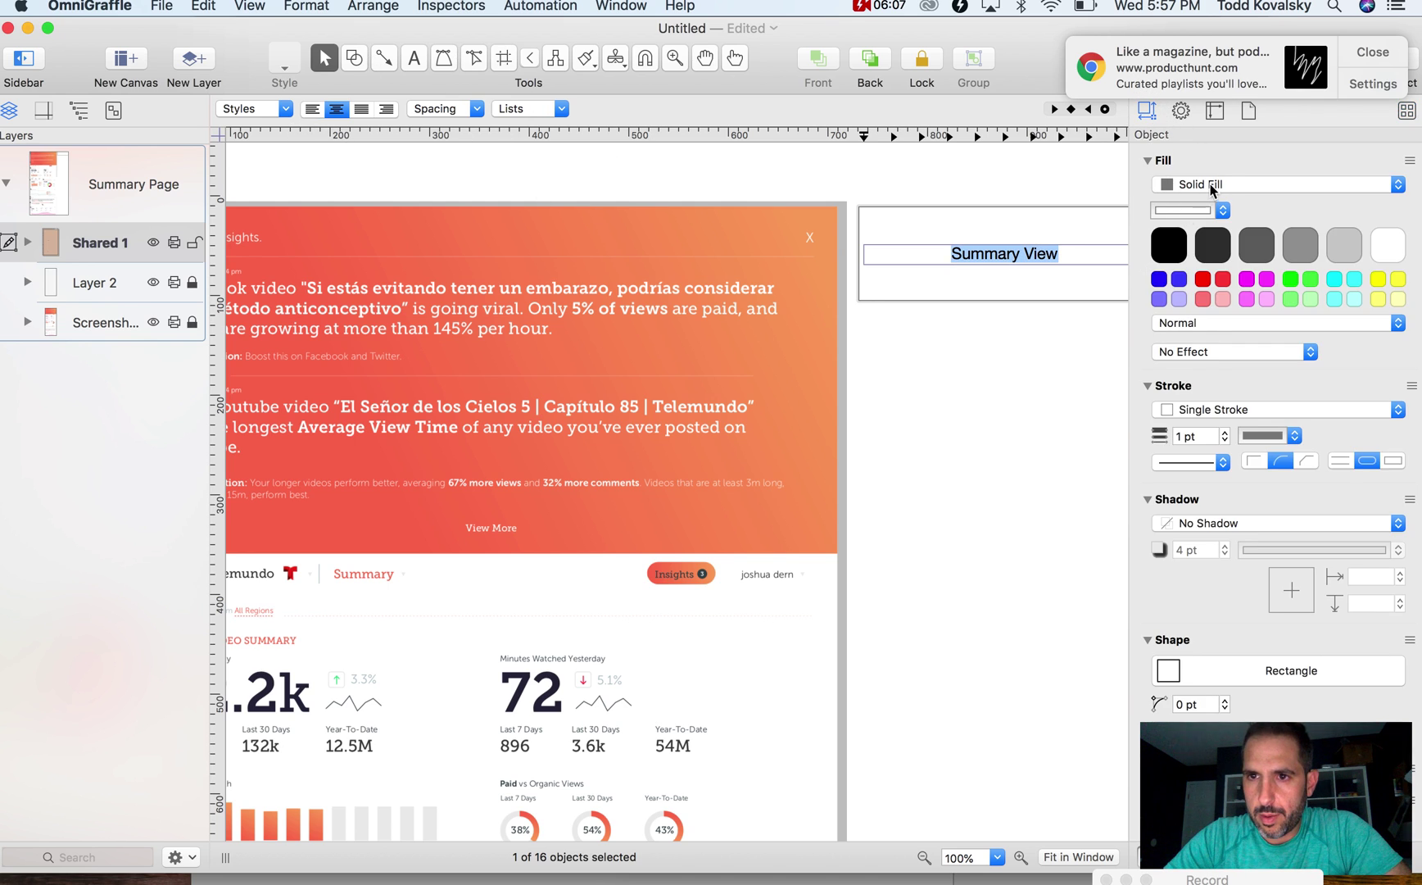
{"action": "left_click", "coordinate": [1210, 183]}
{"action": "key", "text": "Escape"}
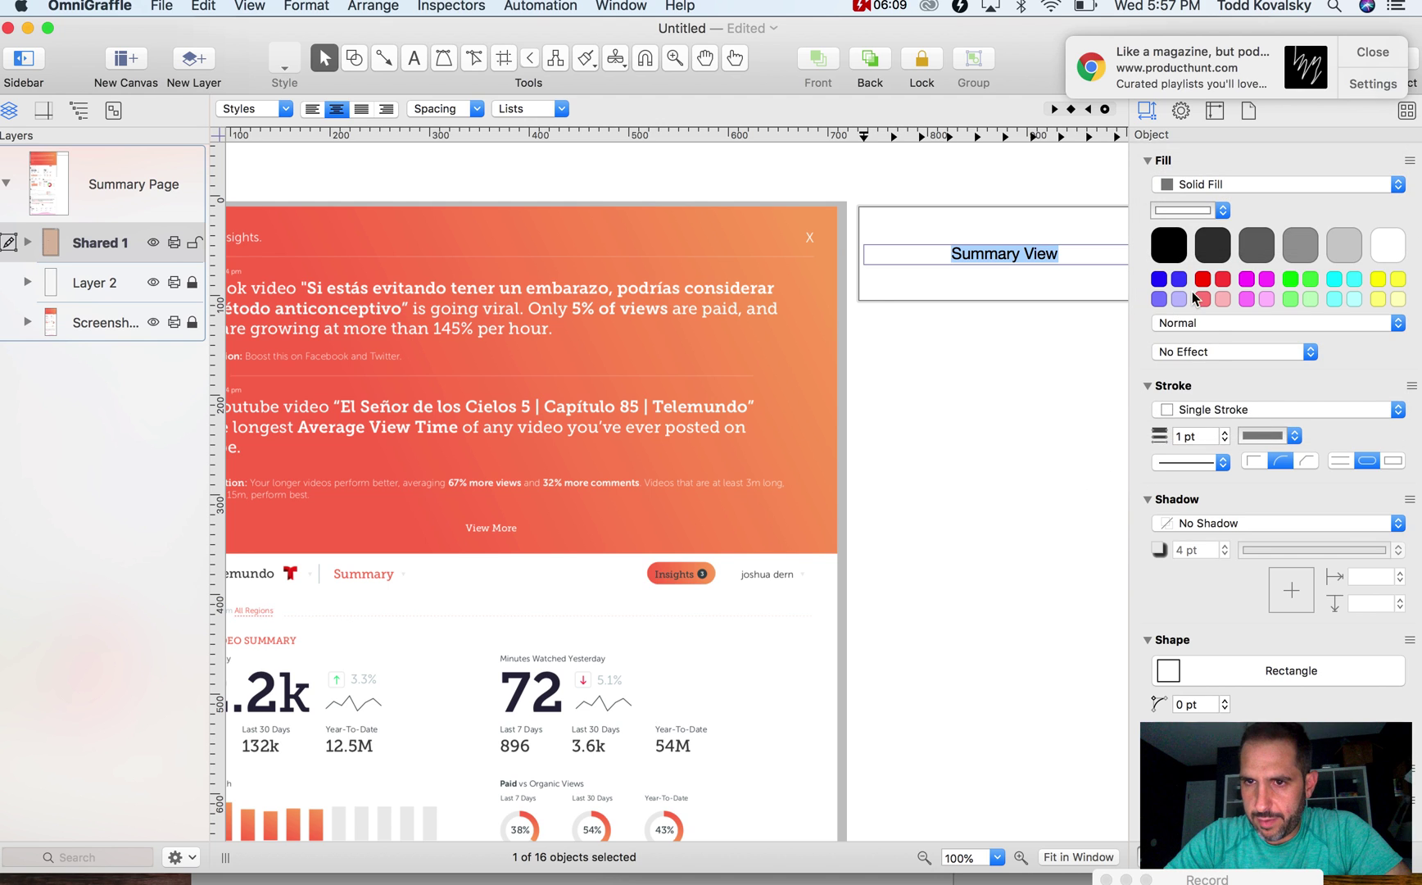
{"action": "left_click", "coordinate": [1179, 410]}
{"action": "left_click", "coordinate": [1180, 385]}
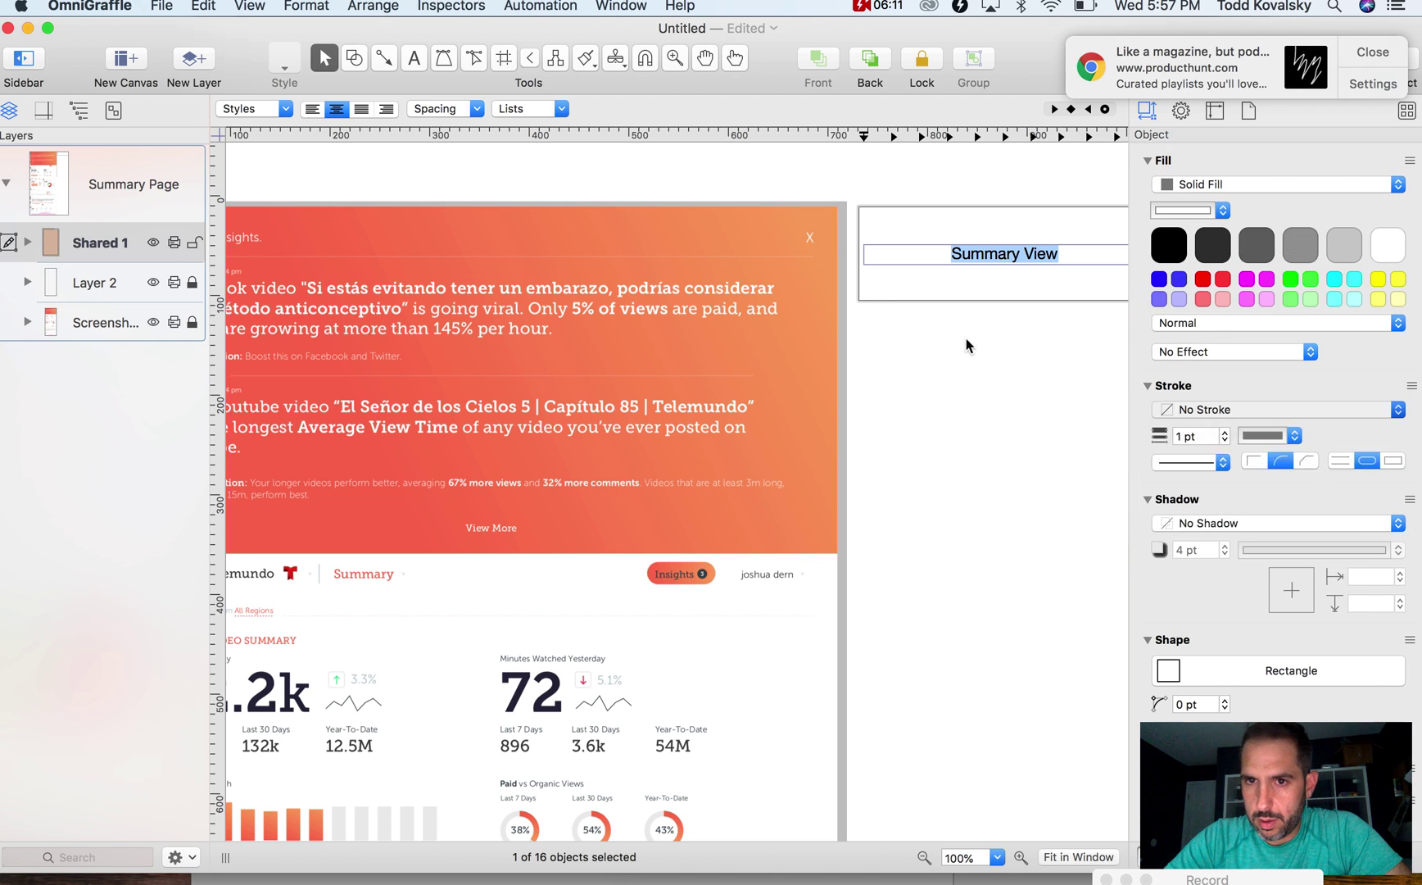
{"action": "left_click", "coordinate": [979, 356]}
{"action": "left_click", "coordinate": [1008, 278]}
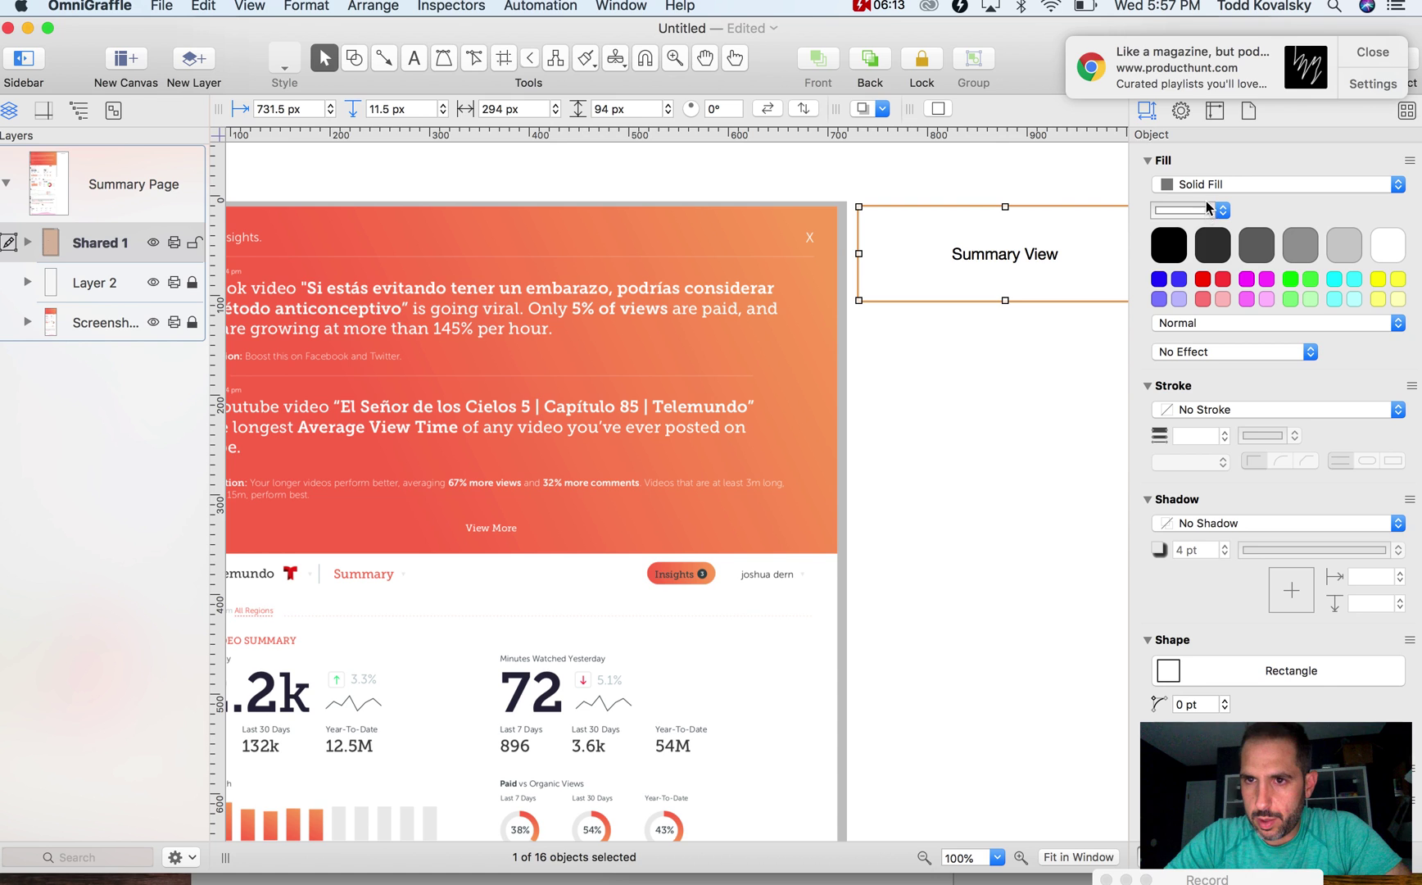
Align the Summary View text to the top and left of its box
{"action": "scroll", "coordinate": [1210, 471], "scroll_direction": "down", "scroll_amount": 5}
{"action": "scroll", "coordinate": [1213, 463], "scroll_direction": "up", "scroll_amount": 5}
{"action": "scroll", "coordinate": [1215, 459], "scroll_direction": "down", "scroll_amount": 10}
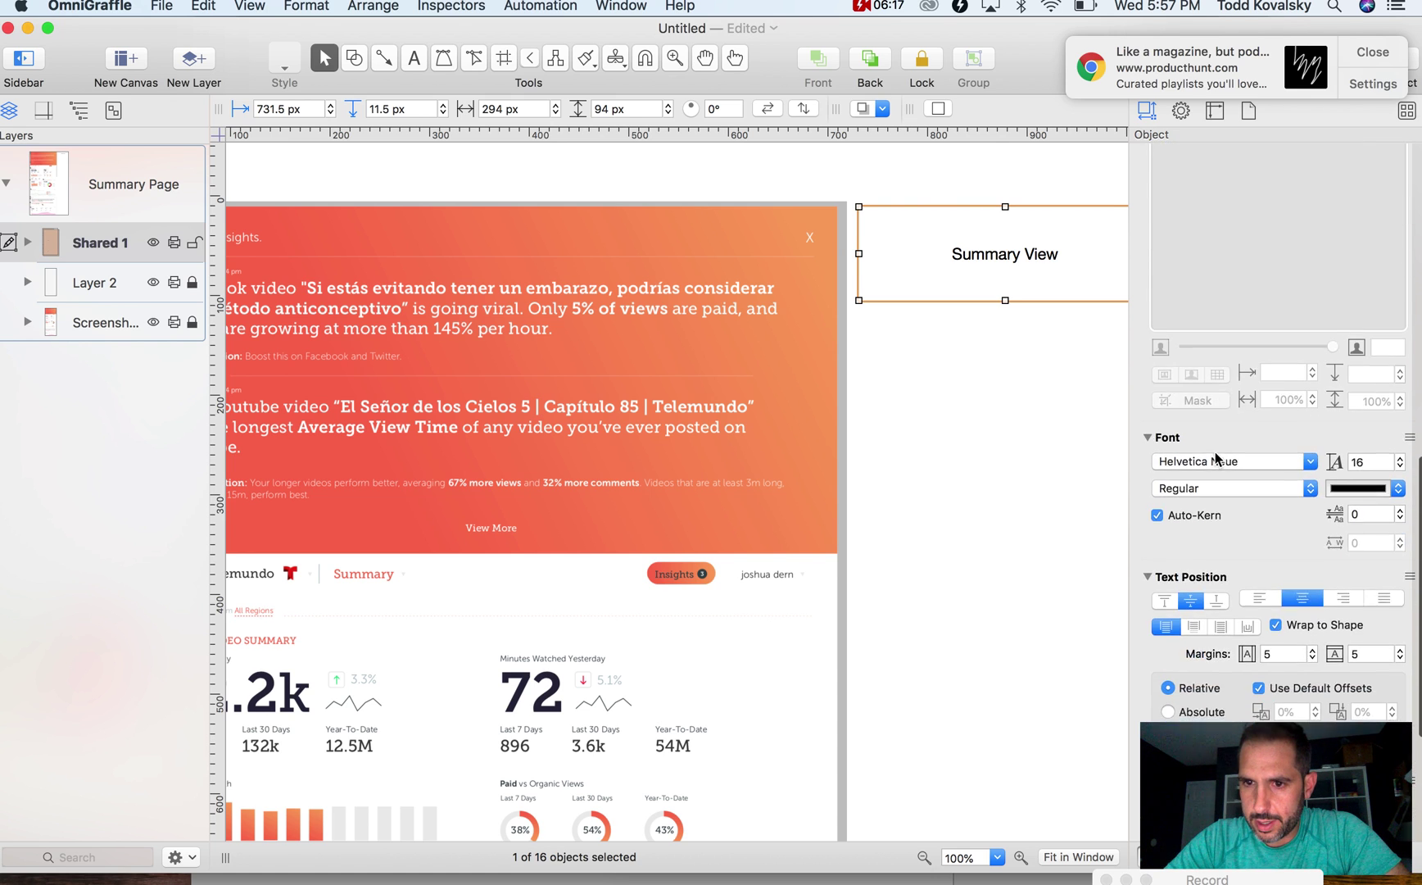
{"action": "scroll", "coordinate": [1229, 488], "scroll_direction": "down", "scroll_amount": 2}
{"action": "left_click", "coordinate": [1165, 505]}
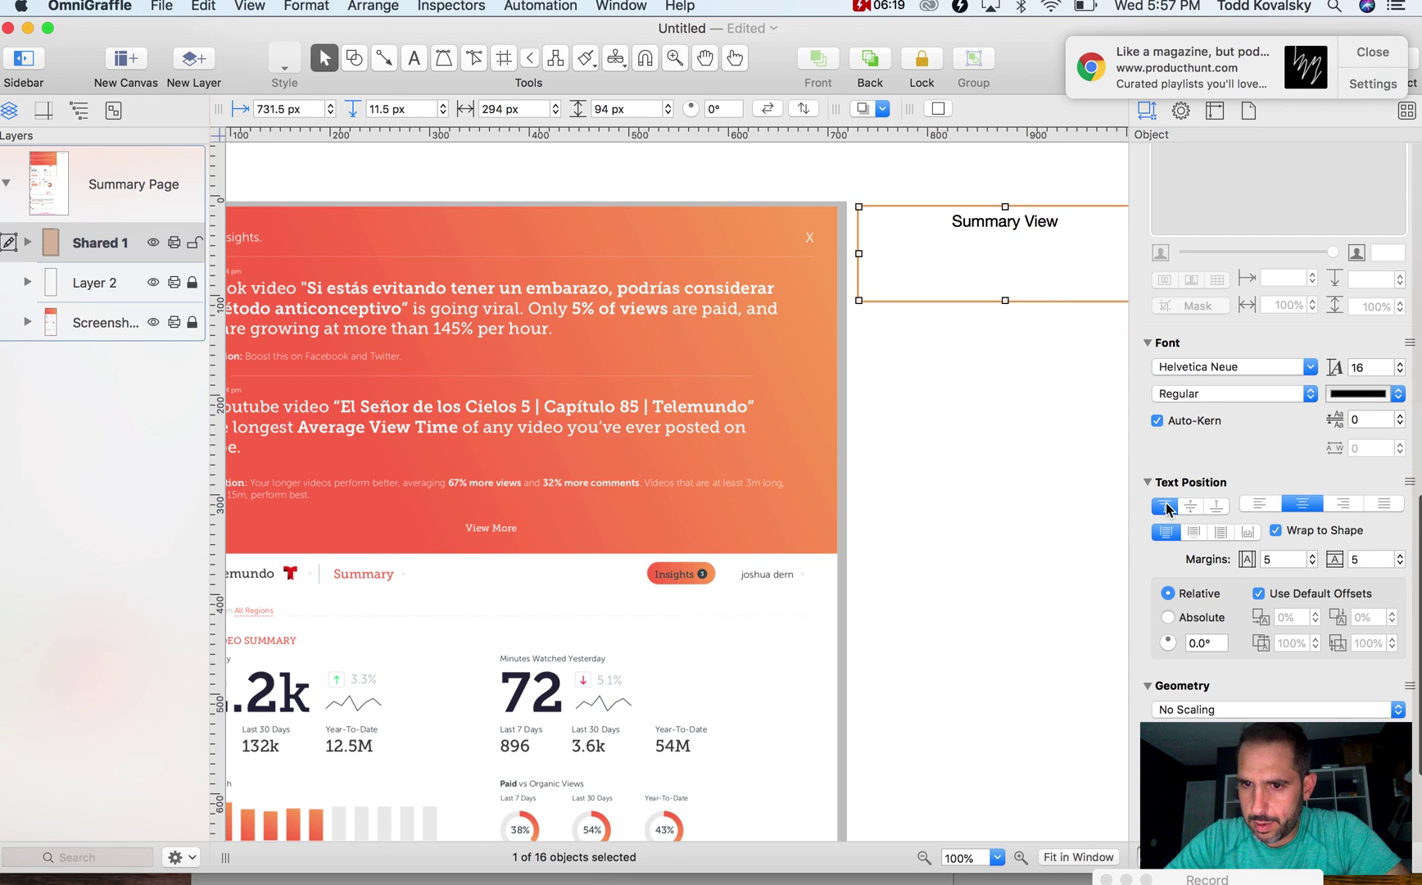
{"action": "left_click", "coordinate": [1260, 505]}
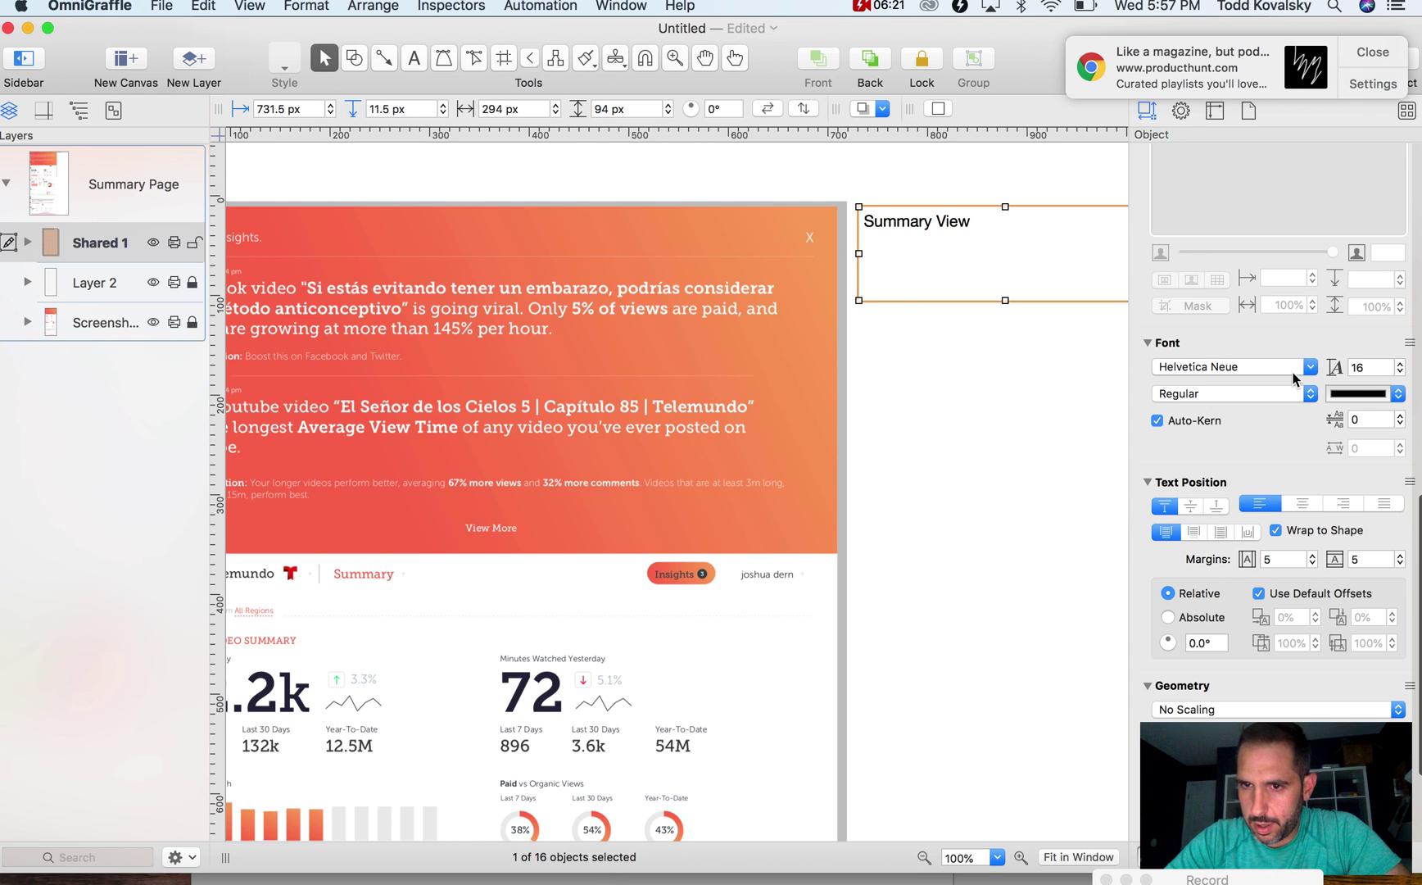
Enlarge the Summary View title's font and reduce its box height to about 58.5 px
{"action": "left_click_drag", "start_coordinate": [1400, 365], "coordinate": [1400, 366]}
{"action": "left_click", "coordinate": [935, 444]}
{"action": "mouse_move", "coordinate": [941, 257]}
{"action": "left_mouse_down"}
{"action": "mouse_move", "coordinate": [943, 215]}
{"action": "mouse_move", "coordinate": [943, 244]}
{"action": "left_mouse_up"}
Duplicate the Summary View title box directly below, at about 727 px, 79 px, and set the copy's font size to 18
{"action": "mouse_move", "coordinate": [974, 295]}
{"action": "left_mouse_down"}
{"action": "mouse_move", "coordinate": [952, 204]}
{"action": "mouse_move", "coordinate": [951, 325]}
{"action": "mouse_move", "coordinate": [955, 306]}
{"action": "left_mouse_up"}
{"action": "left_click", "coordinate": [975, 315]}
{"action": "left_click", "coordinate": [1362, 367]}
{"action": "type", "text": "18"}
{"action": "key", "text": "Return"}
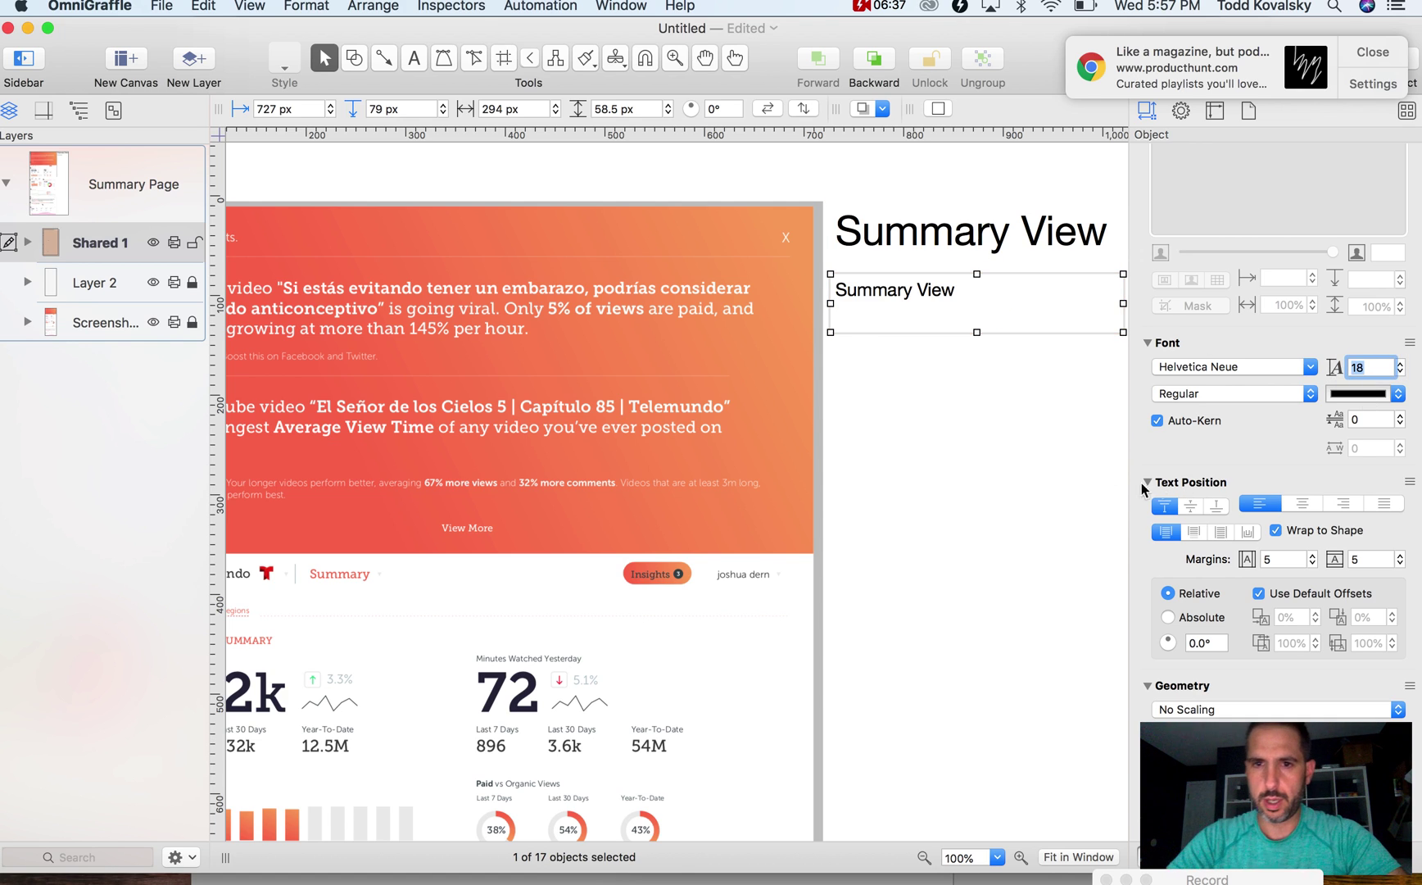
Set the lower Summary View text to size 16 and narrow its box to 267.5 px wide, starting at 753.5 px
{"action": "type", "text": "16"}
{"action": "key", "text": "Return"}
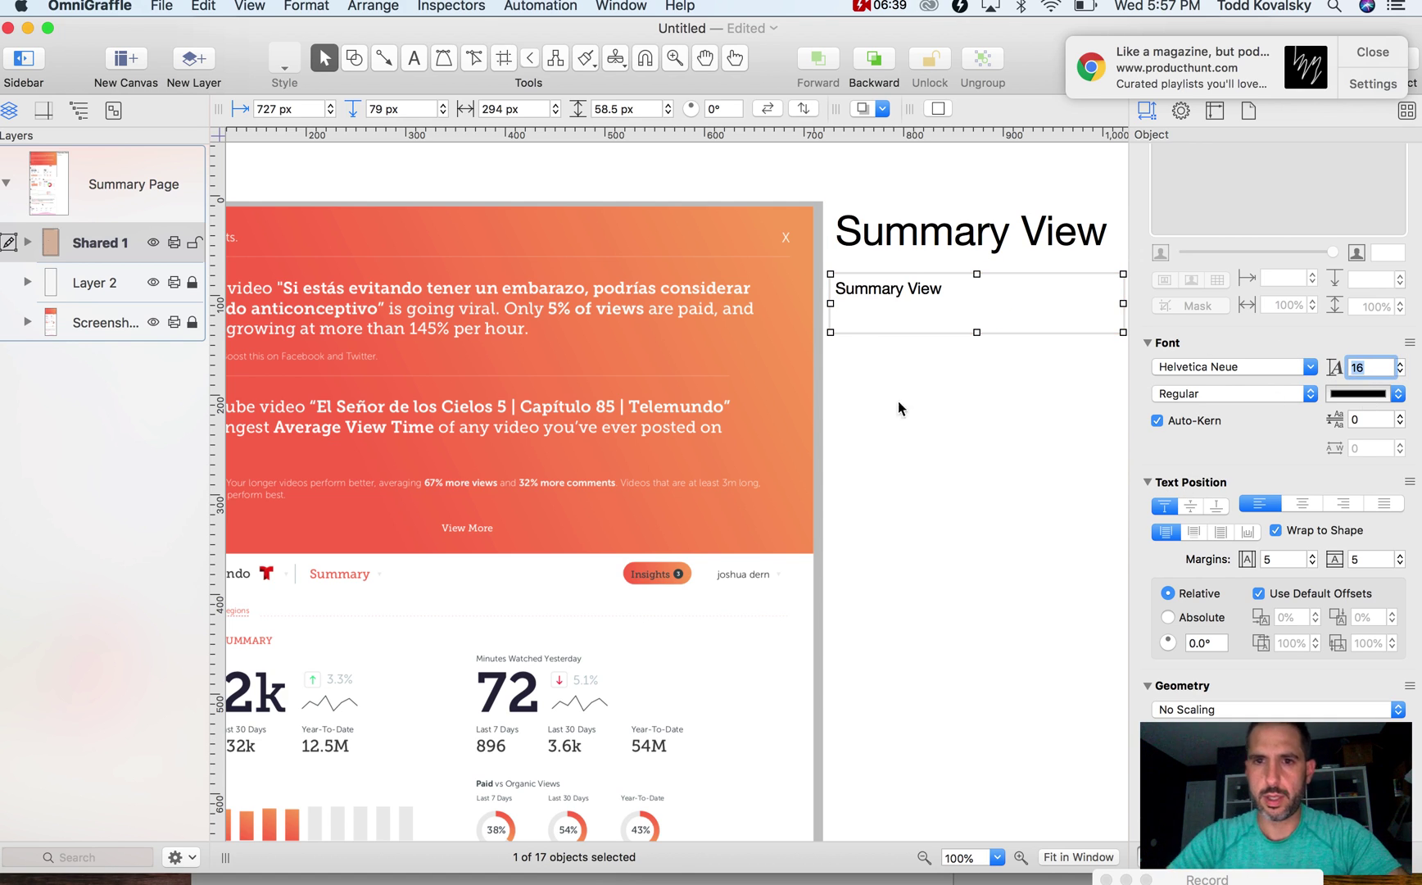
{"action": "left_click", "coordinate": [898, 310]}
{"action": "left_click_drag", "start_coordinate": [830, 303], "coordinate": [857, 303]}
Place a round 1.0 marker from the Konigi Wireframe Stencils beside the small Summary View text, at about 724.75 px, 79 px
{"action": "left_click", "coordinate": [1406, 113]}
{"action": "scroll", "coordinate": [1279, 492], "scroll_direction": "down", "scroll_amount": 10}
{"action": "scroll", "coordinate": [1280, 495], "scroll_direction": "down", "scroll_amount": 5}
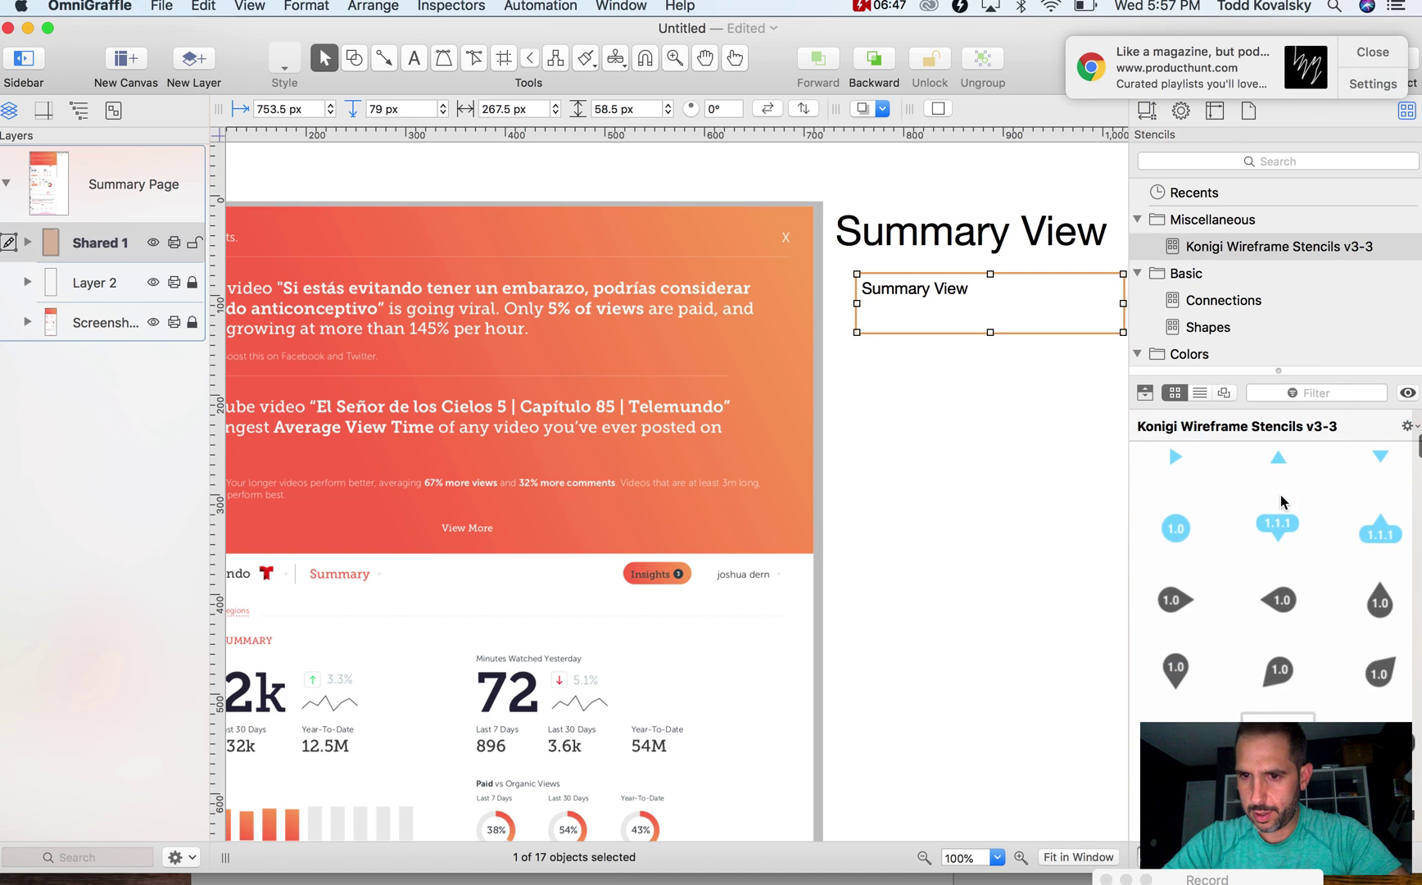
{"action": "scroll", "coordinate": [1215, 583], "scroll_direction": "down", "scroll_amount": 5}
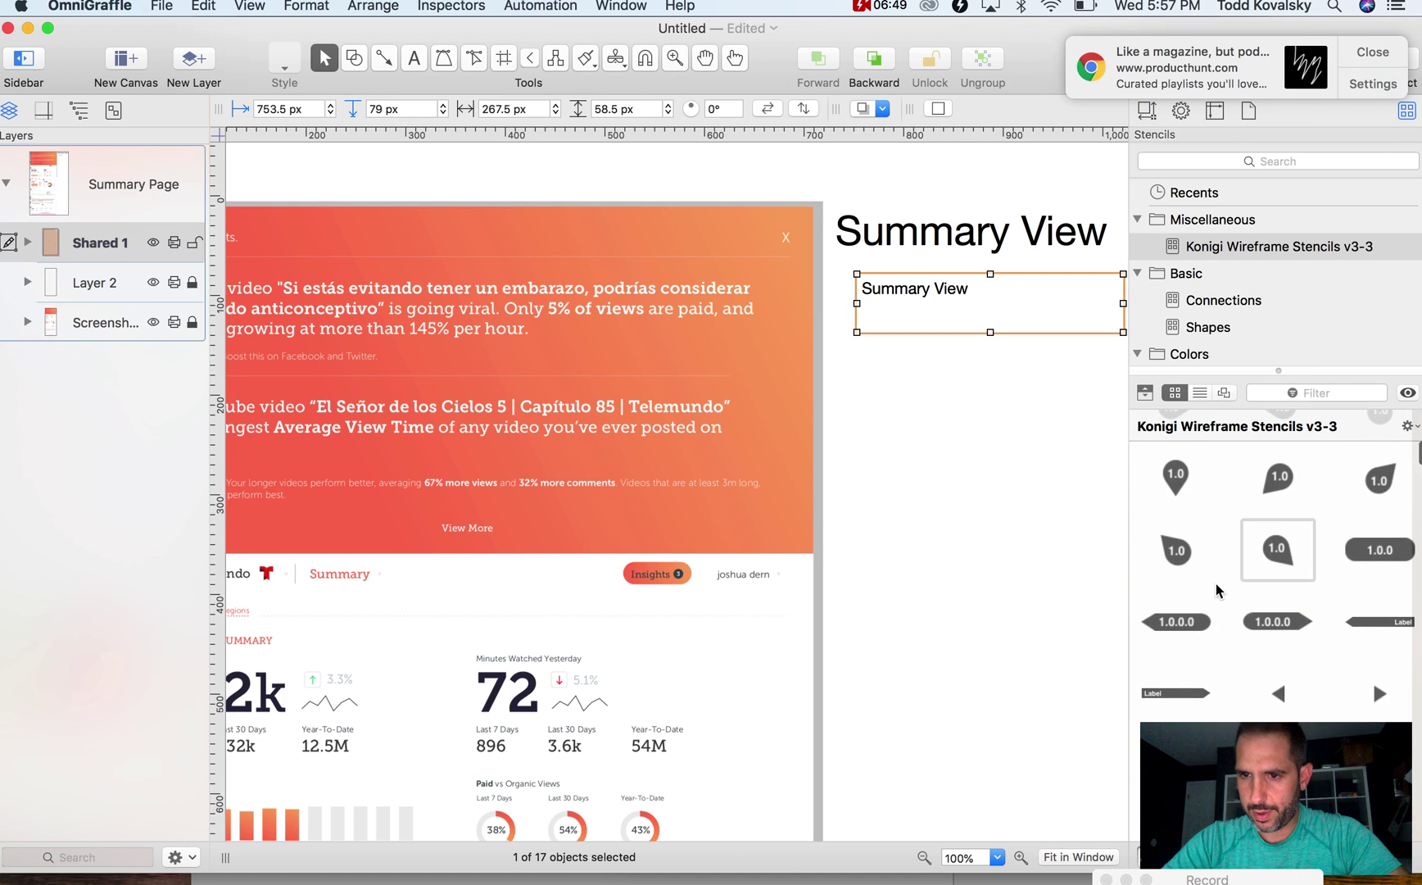
{"action": "left_click_drag", "start_coordinate": [1379, 665], "coordinate": [845, 298]}
{"action": "scroll", "coordinate": [857, 393], "scroll_direction": "left", "scroll_amount": 5}
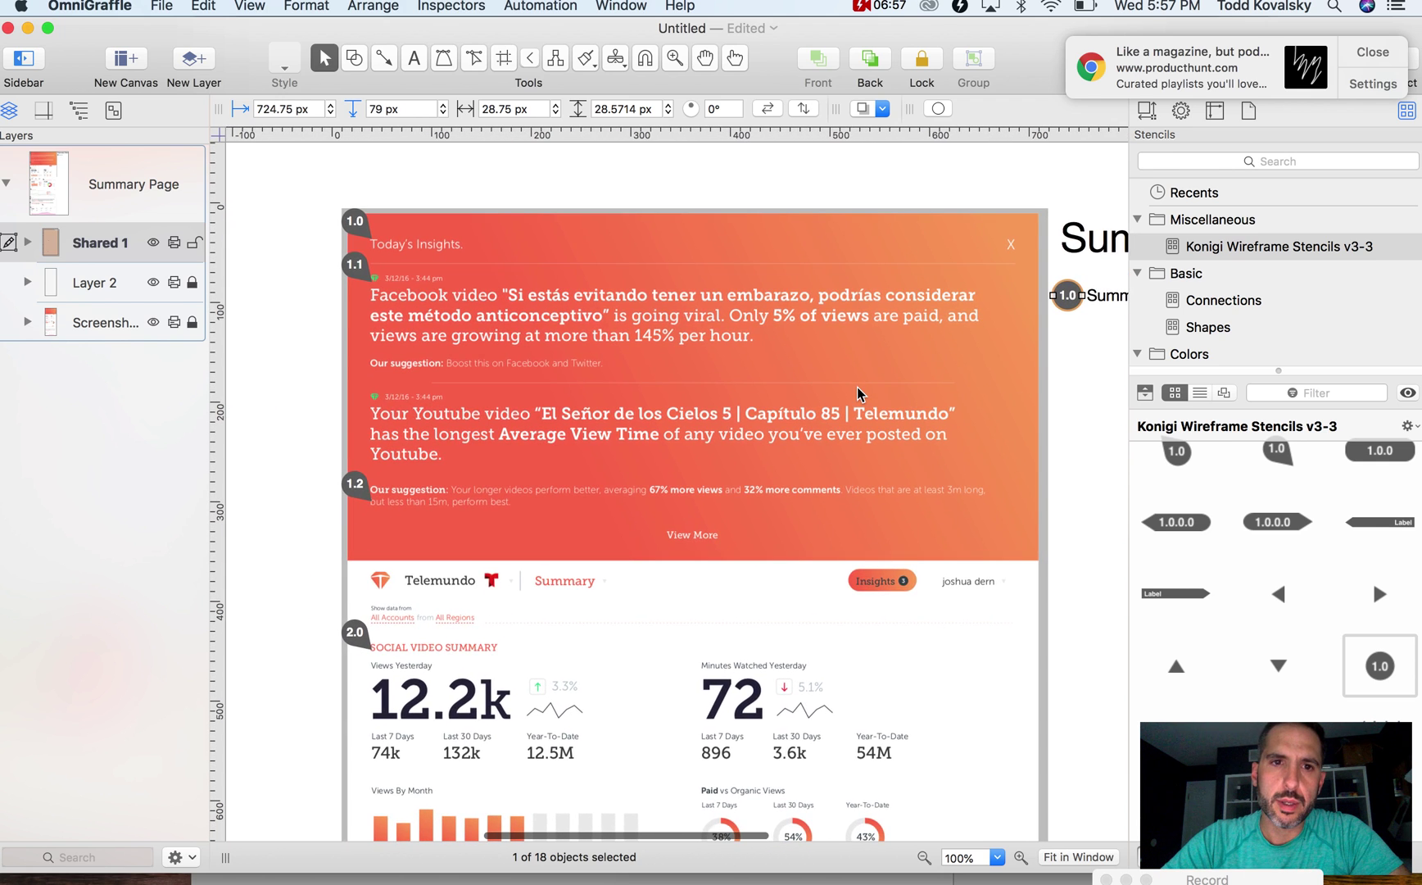
Replace the text beside the round 1.0 marker with "Insights"
{"action": "scroll", "coordinate": [857, 393], "scroll_direction": "right", "scroll_amount": 4}
{"action": "triple_click", "coordinate": [975, 311]}
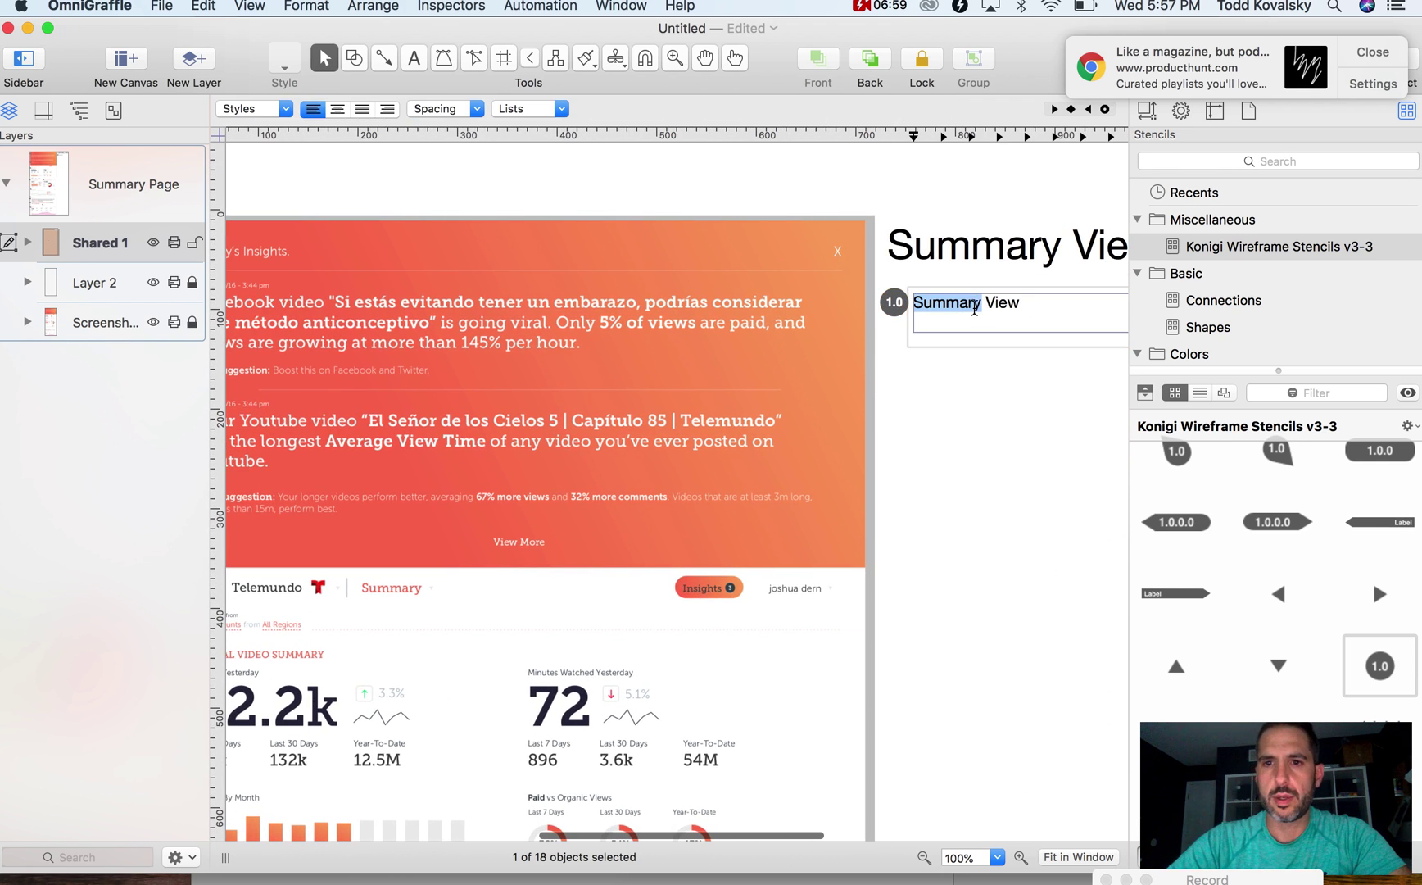
{"action": "type", "text": "Insights"}
{"action": "left_click", "coordinate": [992, 447]}
Duplicate the 1.0 marker together with its Insights note directly below, at about 128 px vertically
{"action": "left_click", "coordinate": [897, 302]}
{"action": "left_click", "coordinate": [939, 303]}
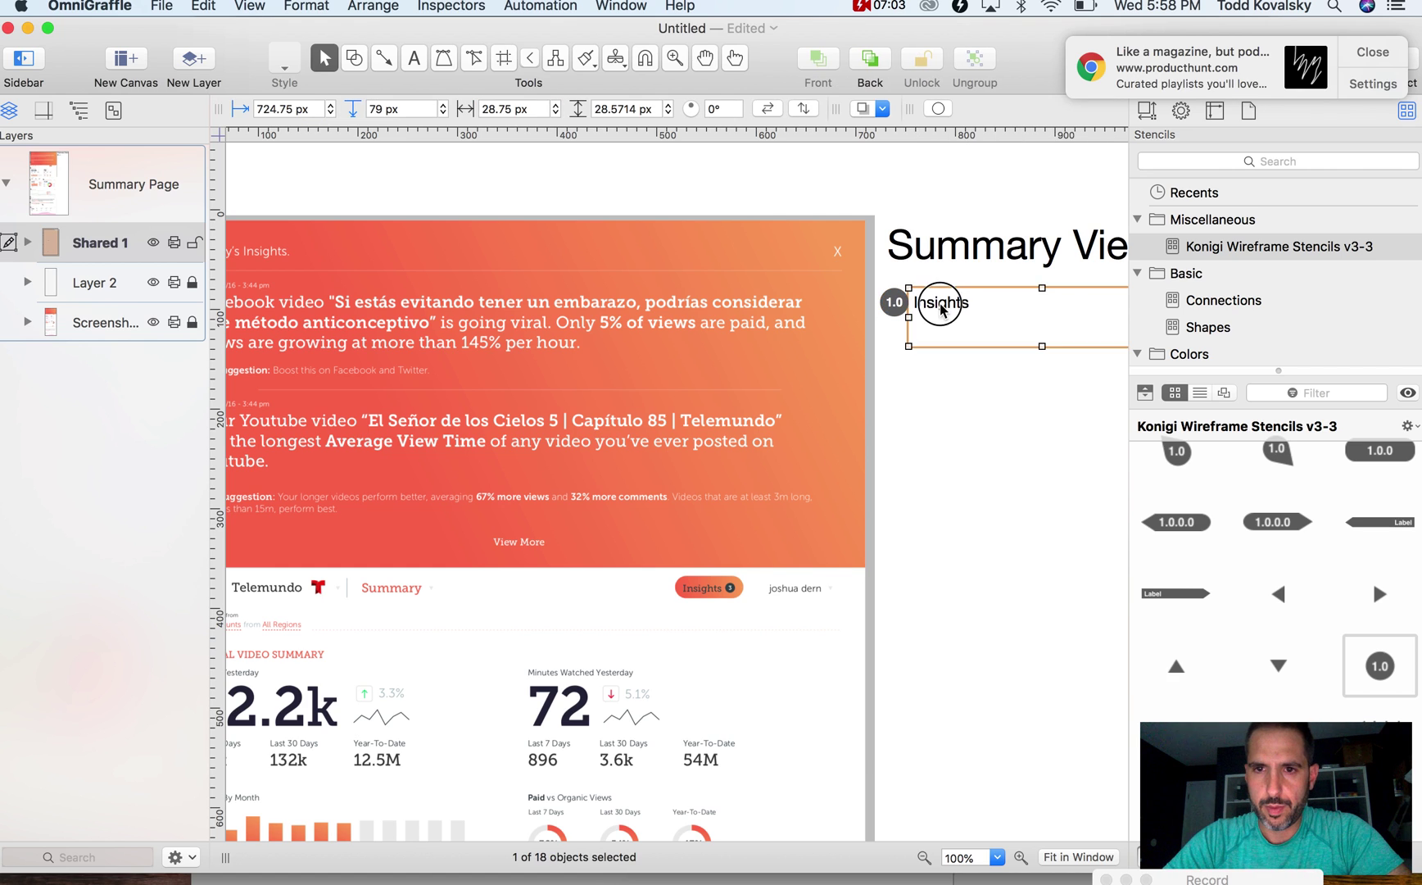
{"action": "left_click", "coordinate": [892, 303], "text": "shift"}
{"action": "left_click_drag", "start_coordinate": [892, 302], "coordinate": [892, 351]}
Check the dashboard's numbered sections and renumber the duplicated Insights note's marker to 2.0
{"action": "scroll", "coordinate": [655, 491], "scroll_direction": "down", "scroll_amount": 3}
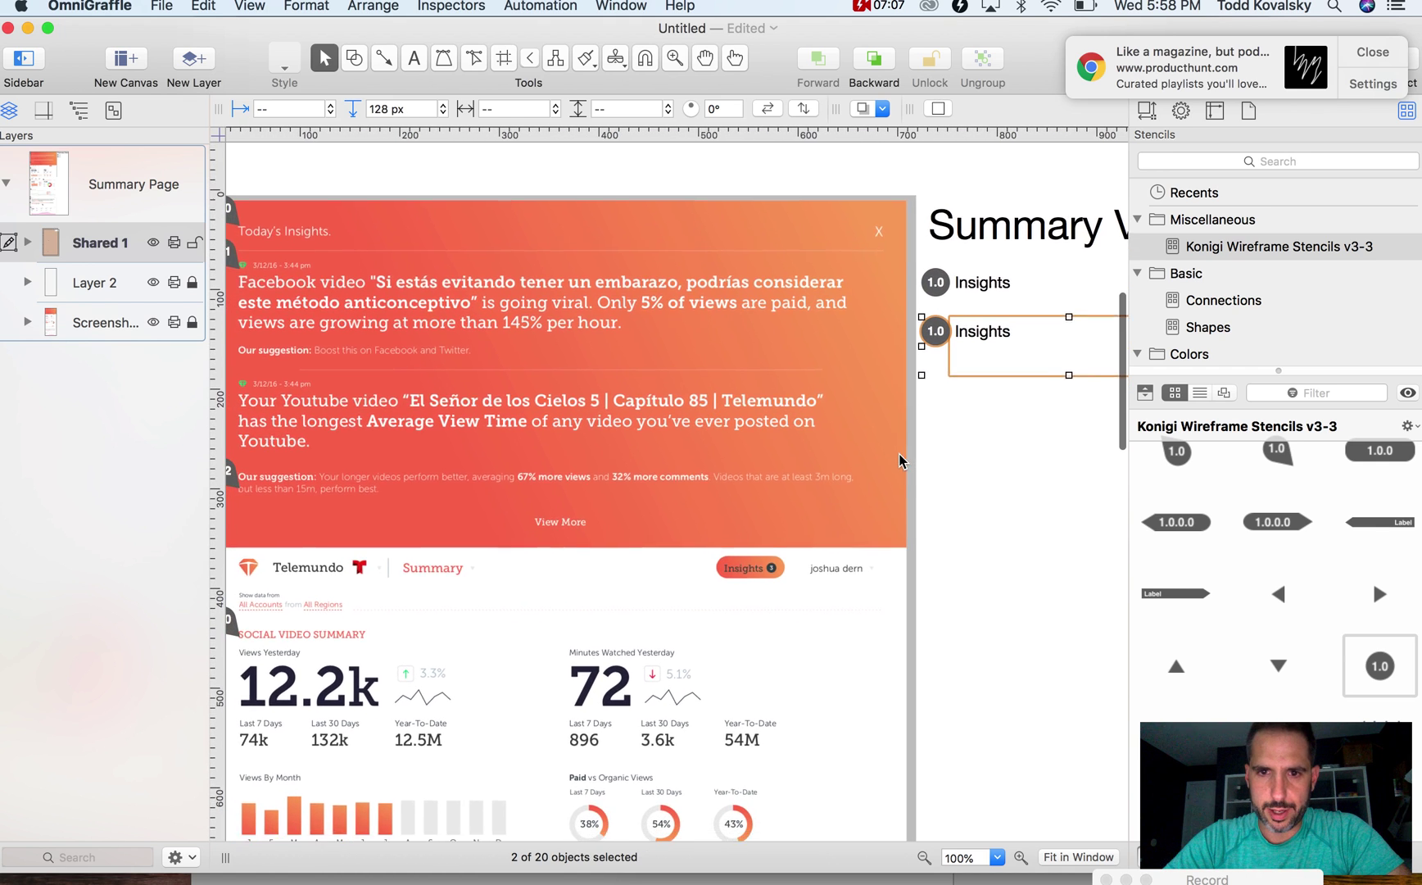
{"action": "scroll", "coordinate": [486, 573], "scroll_direction": "left", "scroll_amount": 2}
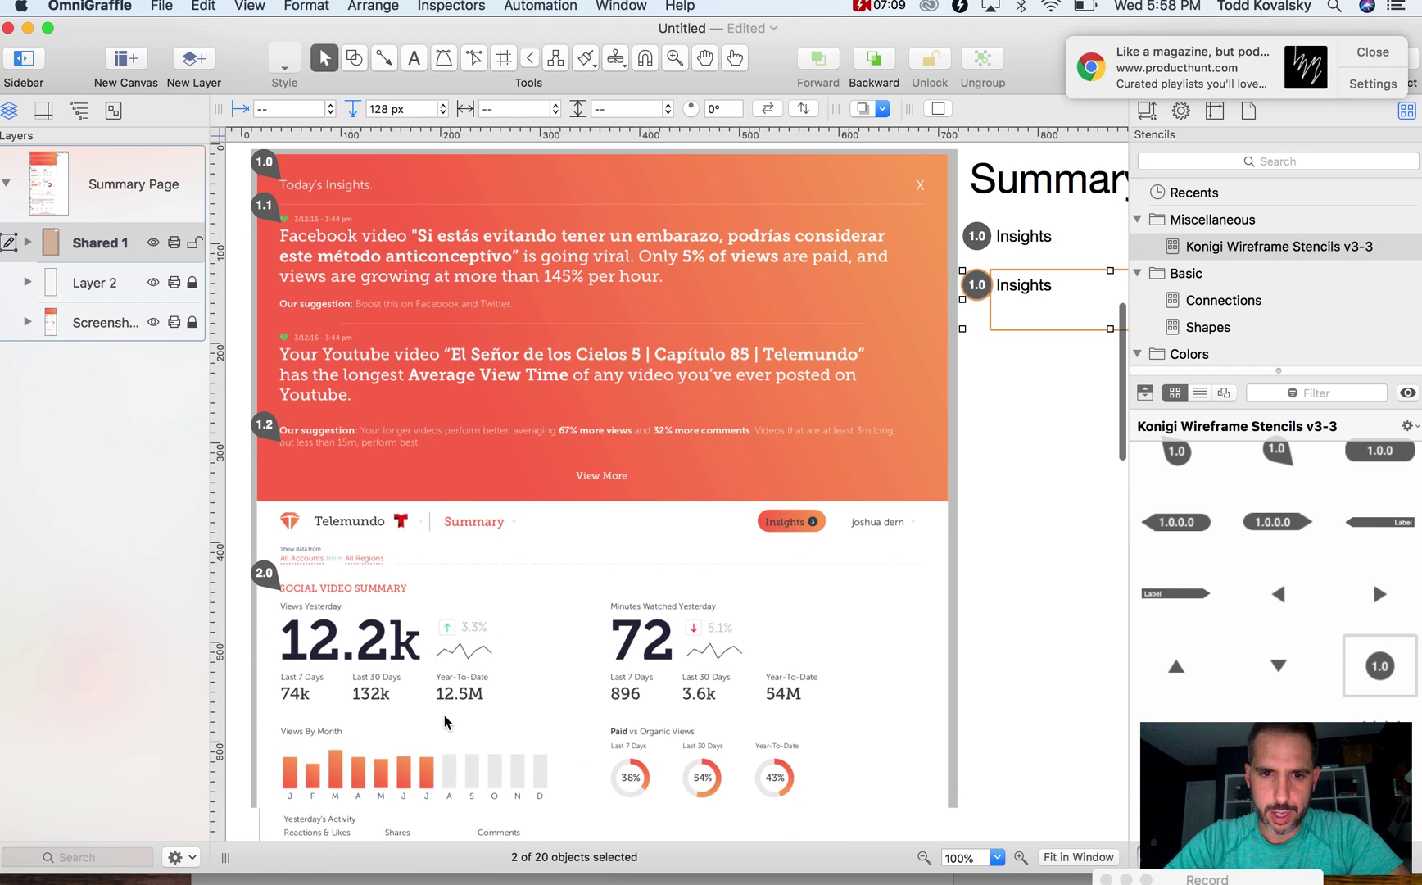
{"action": "scroll", "coordinate": [444, 714], "scroll_direction": "down", "scroll_amount": 1}
{"action": "scroll", "coordinate": [444, 714], "scroll_direction": "right", "scroll_amount": 1}
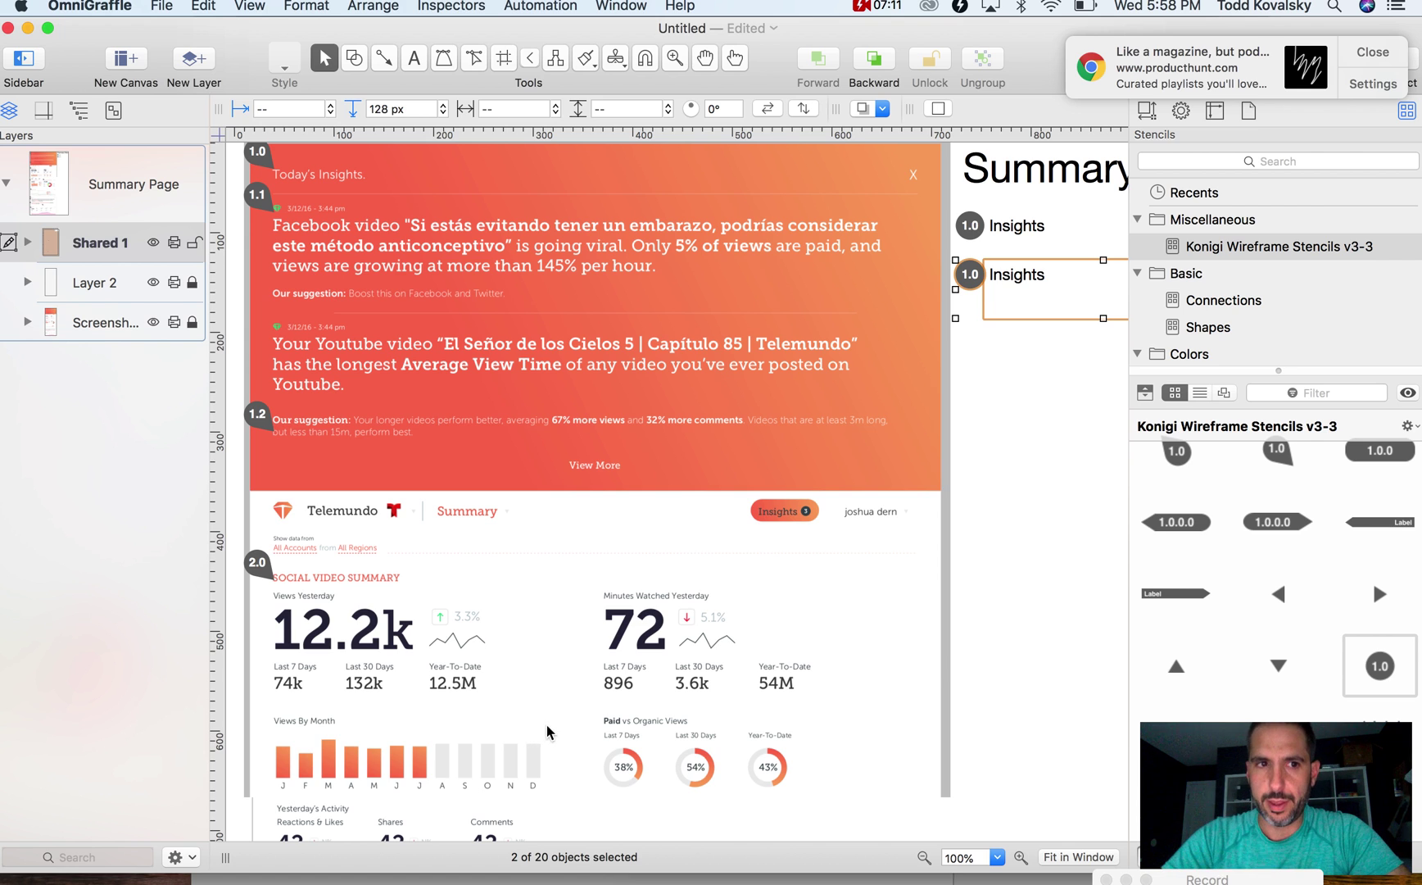
{"action": "scroll", "coordinate": [957, 532], "scroll_direction": "down", "scroll_amount": 2}
{"action": "scroll", "coordinate": [957, 532], "scroll_direction": "right", "scroll_amount": 1}
{"action": "scroll", "coordinate": [1000, 510], "scroll_direction": "right", "scroll_amount": 2}
{"action": "scroll", "coordinate": [1000, 511], "scroll_direction": "up", "scroll_amount": 1}
{"action": "scroll", "coordinate": [1024, 548], "scroll_direction": "left", "scroll_amount": 4}
{"action": "scroll", "coordinate": [1024, 548], "scroll_direction": "up", "scroll_amount": 2}
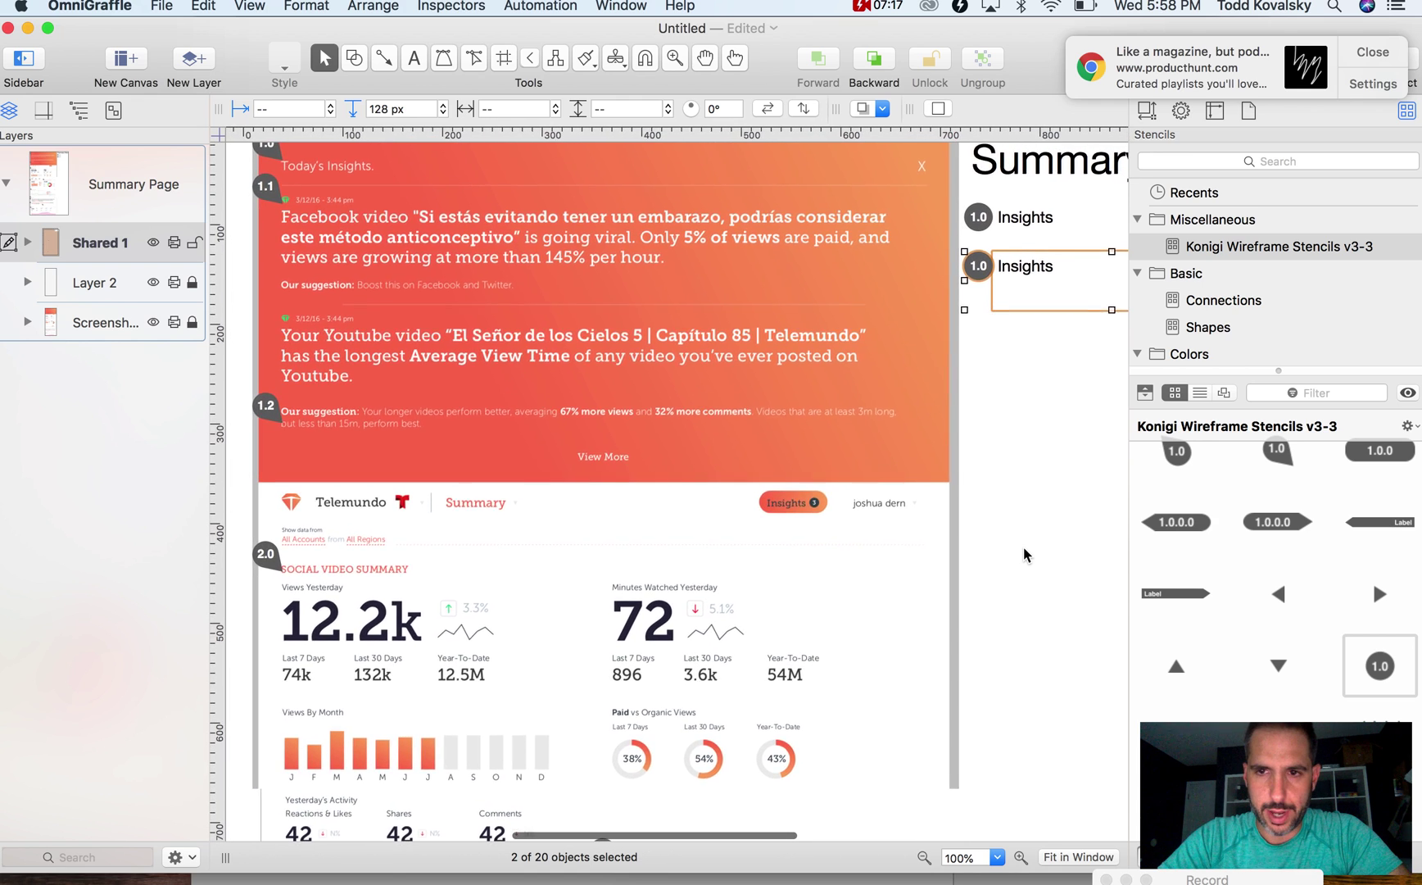
{"action": "scroll", "coordinate": [1023, 547], "scroll_direction": "down", "scroll_amount": 1}
{"action": "scroll", "coordinate": [1023, 546], "scroll_direction": "right", "scroll_amount": 2}
{"action": "scroll", "coordinate": [1033, 518], "scroll_direction": "left", "scroll_amount": 1}
{"action": "double_click", "coordinate": [969, 257]}
{"action": "type", "text": "2.0"}
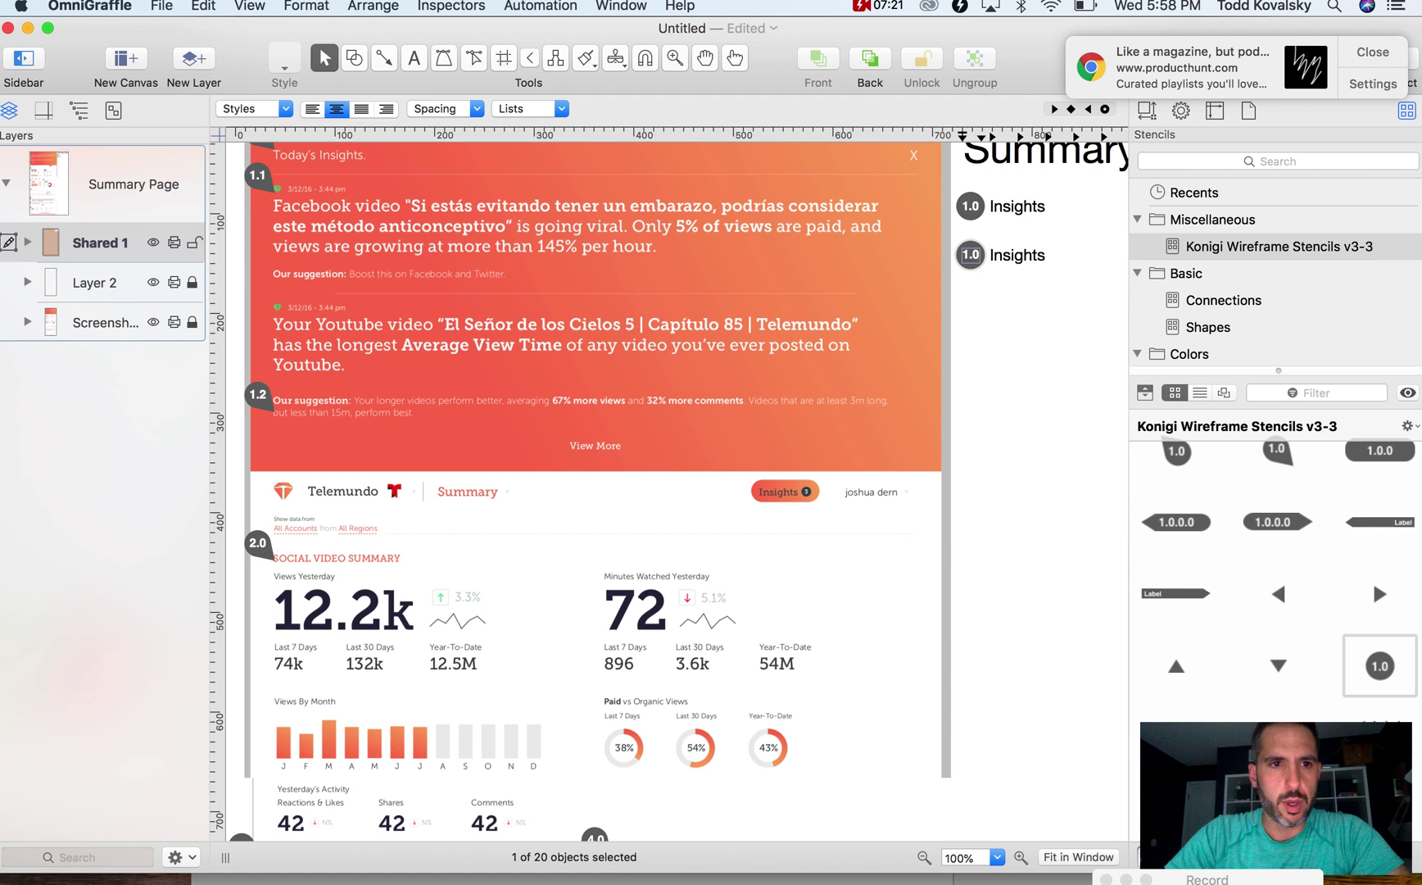
{"action": "left_click", "coordinate": [1035, 339]}
Duplicate the 2.0 marker and its Insights note below, at about 191 px vertically
{"action": "left_click", "coordinate": [1030, 305]}
{"action": "scroll", "coordinate": [1029, 305], "scroll_direction": "right", "scroll_amount": 5}
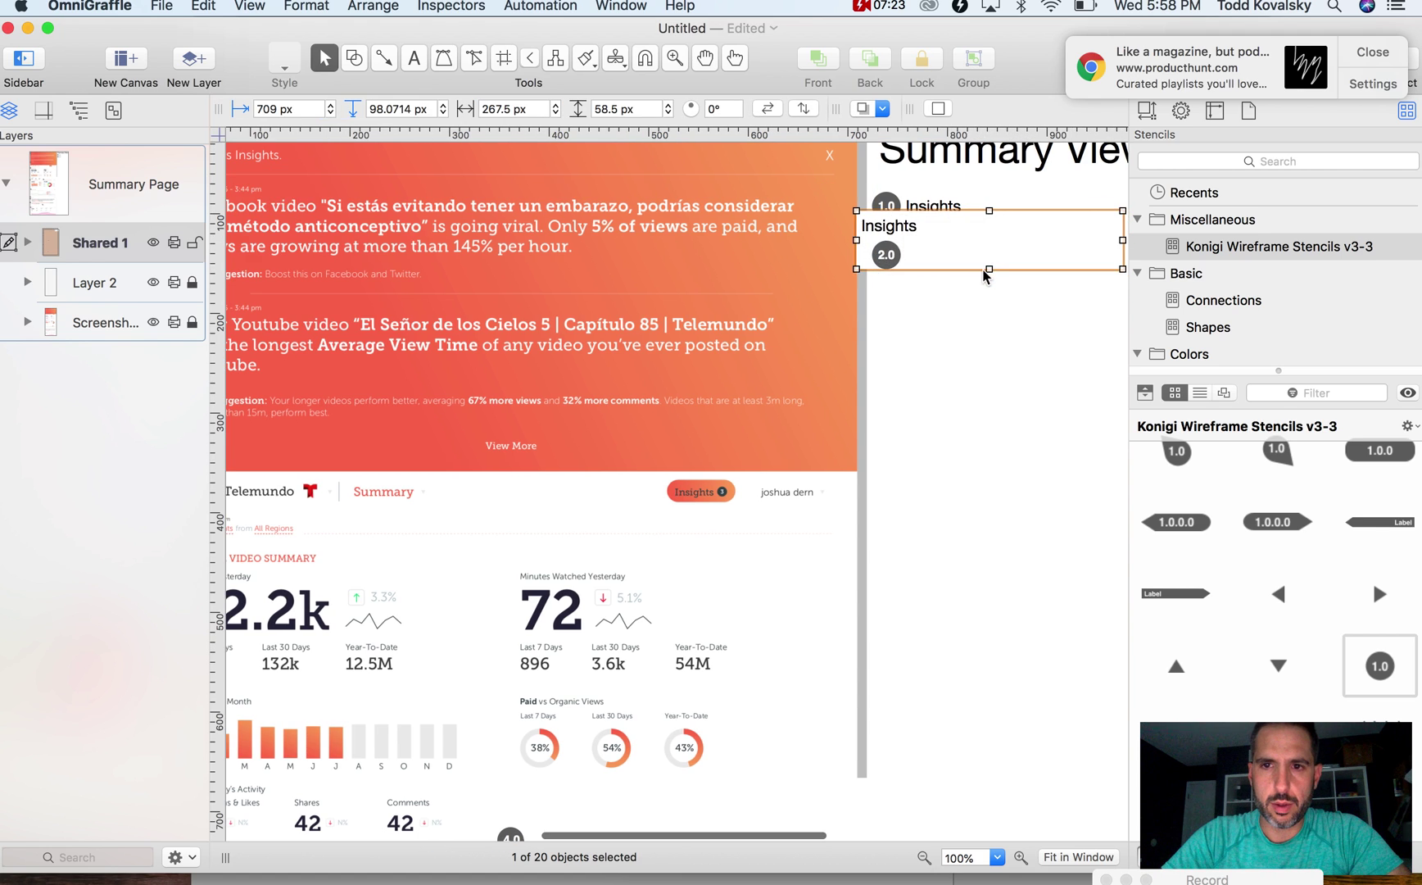
{"action": "left_click", "coordinate": [883, 259], "text": "shift"}
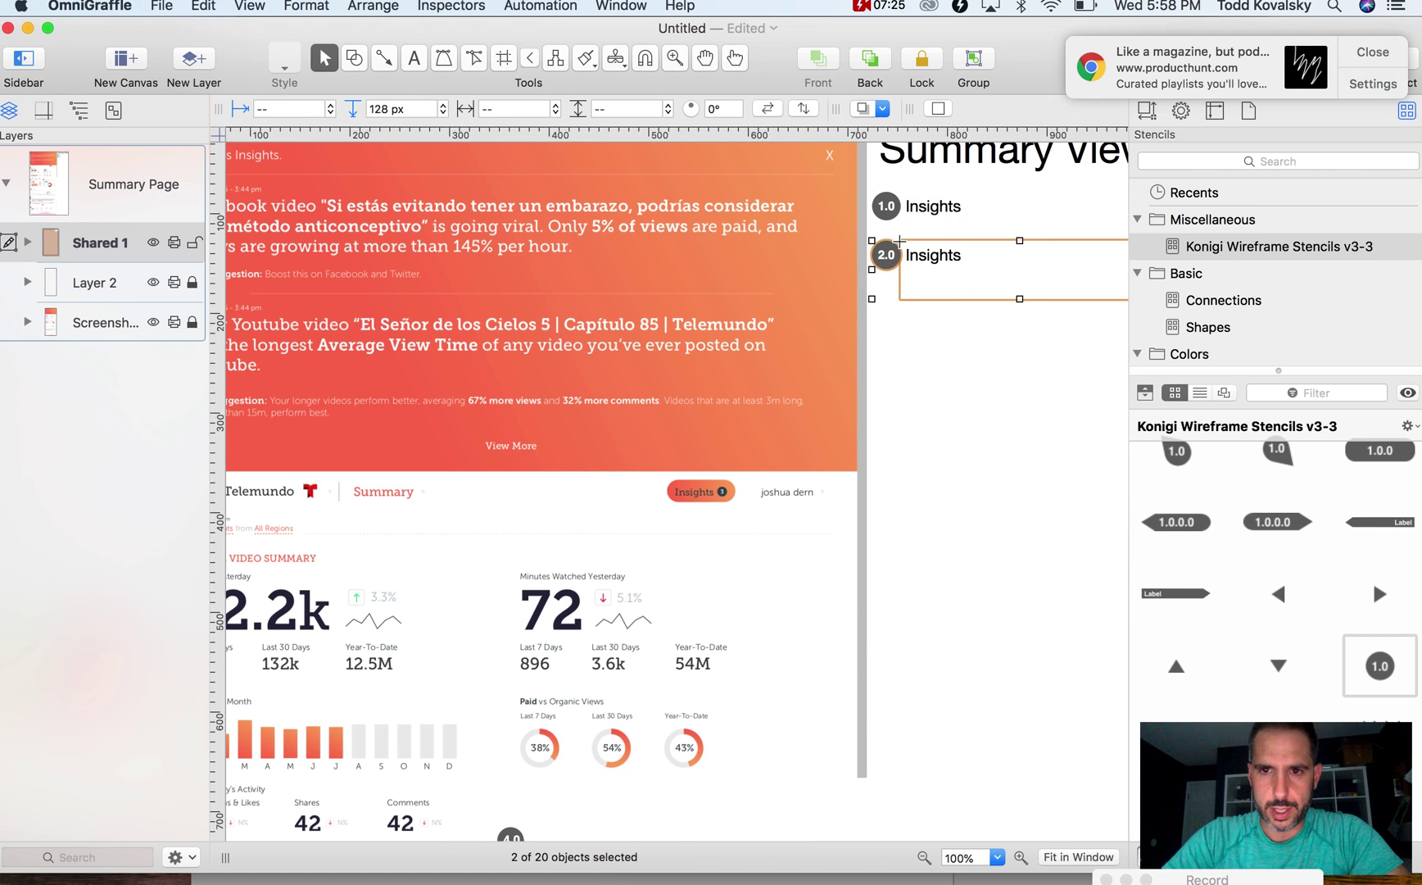
{"action": "key", "text": "alt"}
{"action": "left_click_drag", "start_coordinate": [888, 254], "coordinate": [891, 330]}
Change the number on the third note row's marker to 3.0
{"action": "key", "text": "Return"}
{"action": "left_click", "coordinate": [856, 325]}
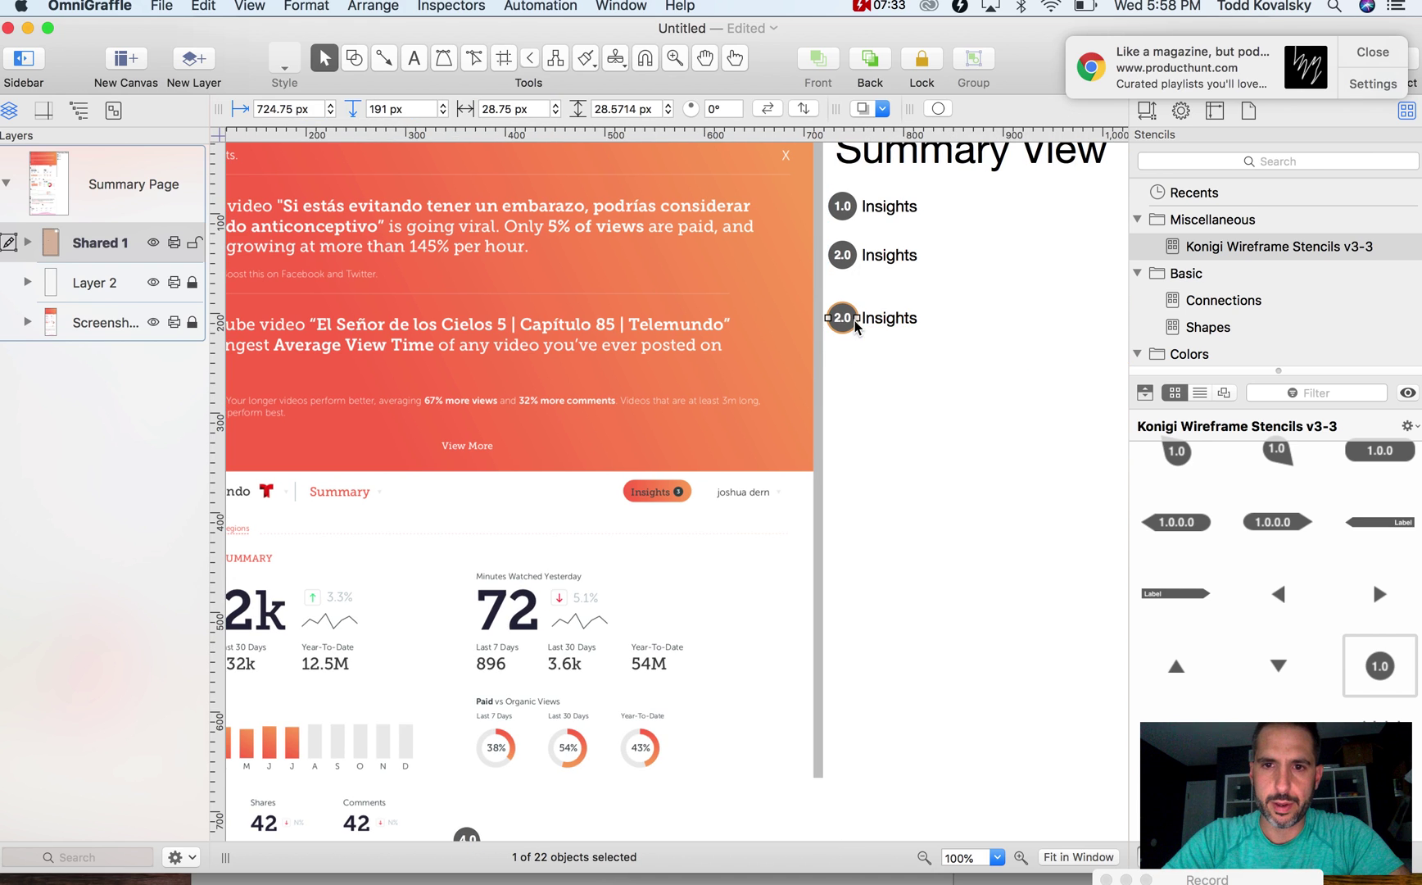
{"action": "key", "text": "Return"}
{"action": "type", "text": "3.0"}
{"action": "left_click", "coordinate": [904, 404]}
Check the remaining dashboard sections and duplicate the 3.0 marker and Insights note twice further down the column
{"action": "scroll", "coordinate": [521, 560], "scroll_direction": "left", "scroll_amount": 5}
{"action": "scroll", "coordinate": [521, 560], "scroll_direction": "down", "scroll_amount": 20}
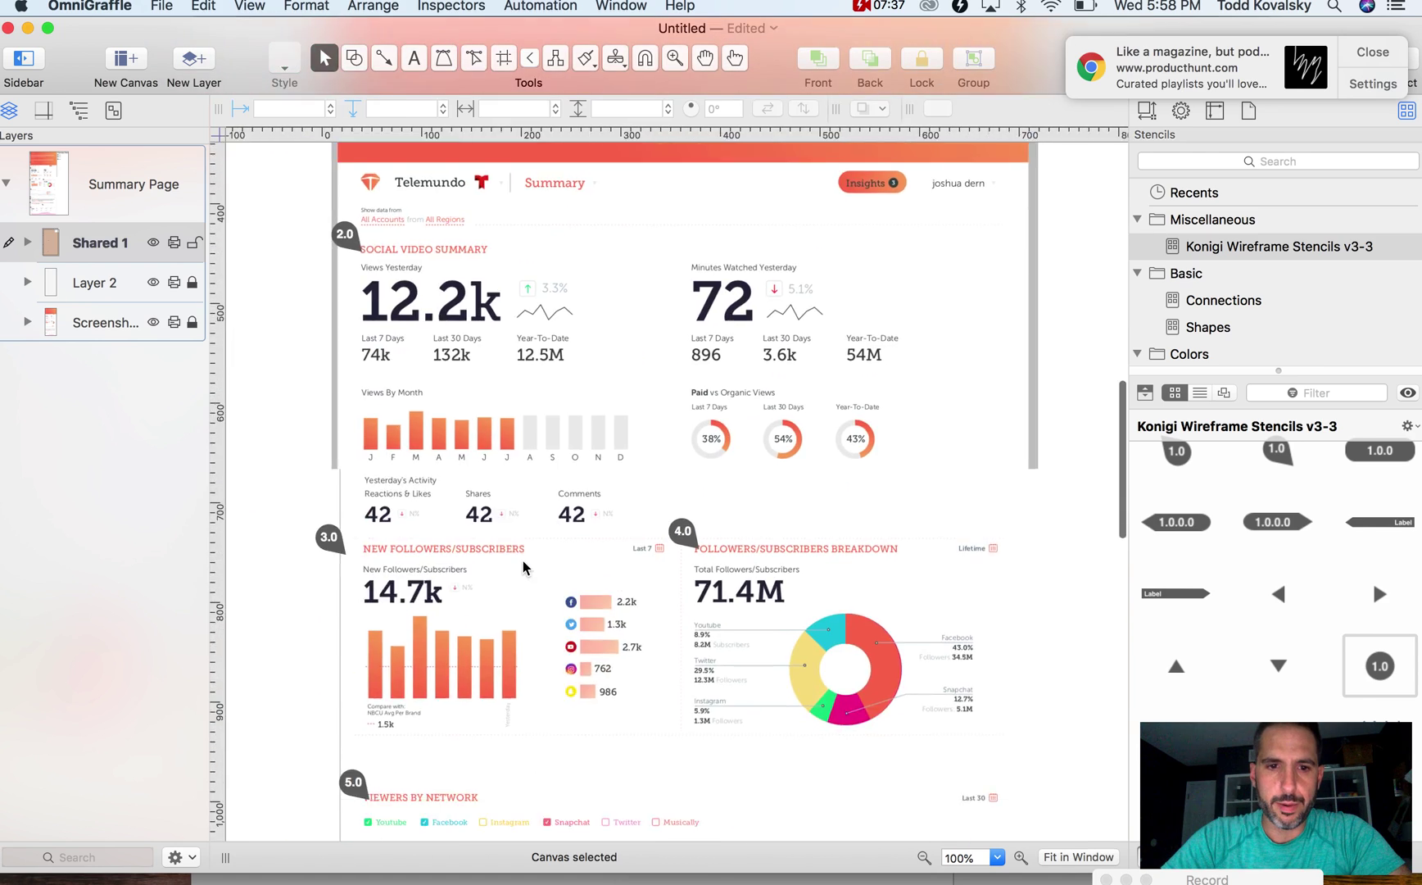
{"action": "scroll", "coordinate": [522, 561], "scroll_direction": "right", "scroll_amount": 5}
{"action": "scroll", "coordinate": [522, 560], "scroll_direction": "up", "scroll_amount": 20}
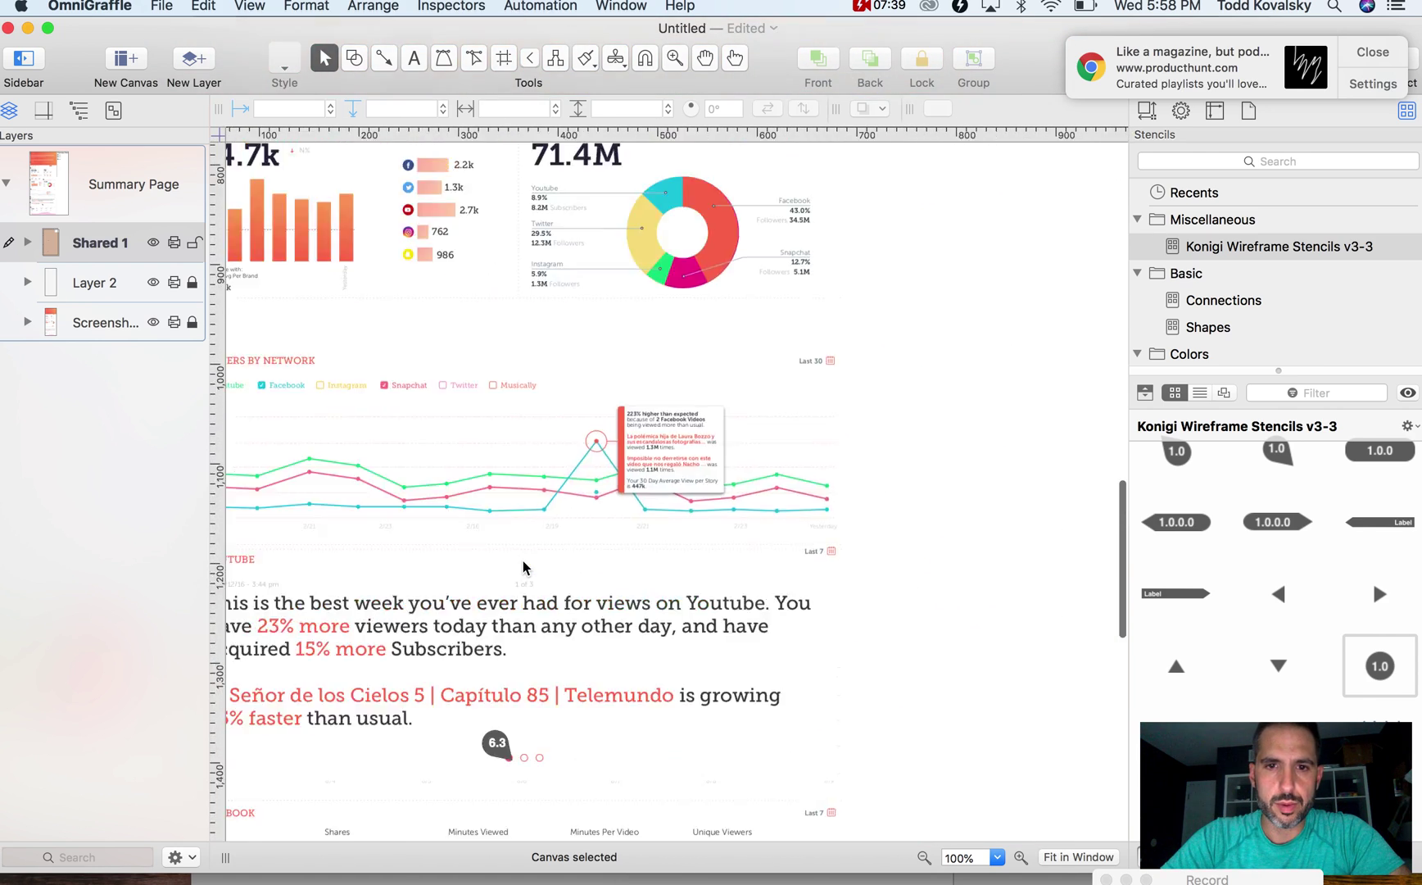
{"action": "left_click_drag", "start_coordinate": [828, 483], "coordinate": [752, 548]}
Renumber the third row's marker in the notes column to 4.0
{"action": "left_click", "coordinate": [735, 383]}
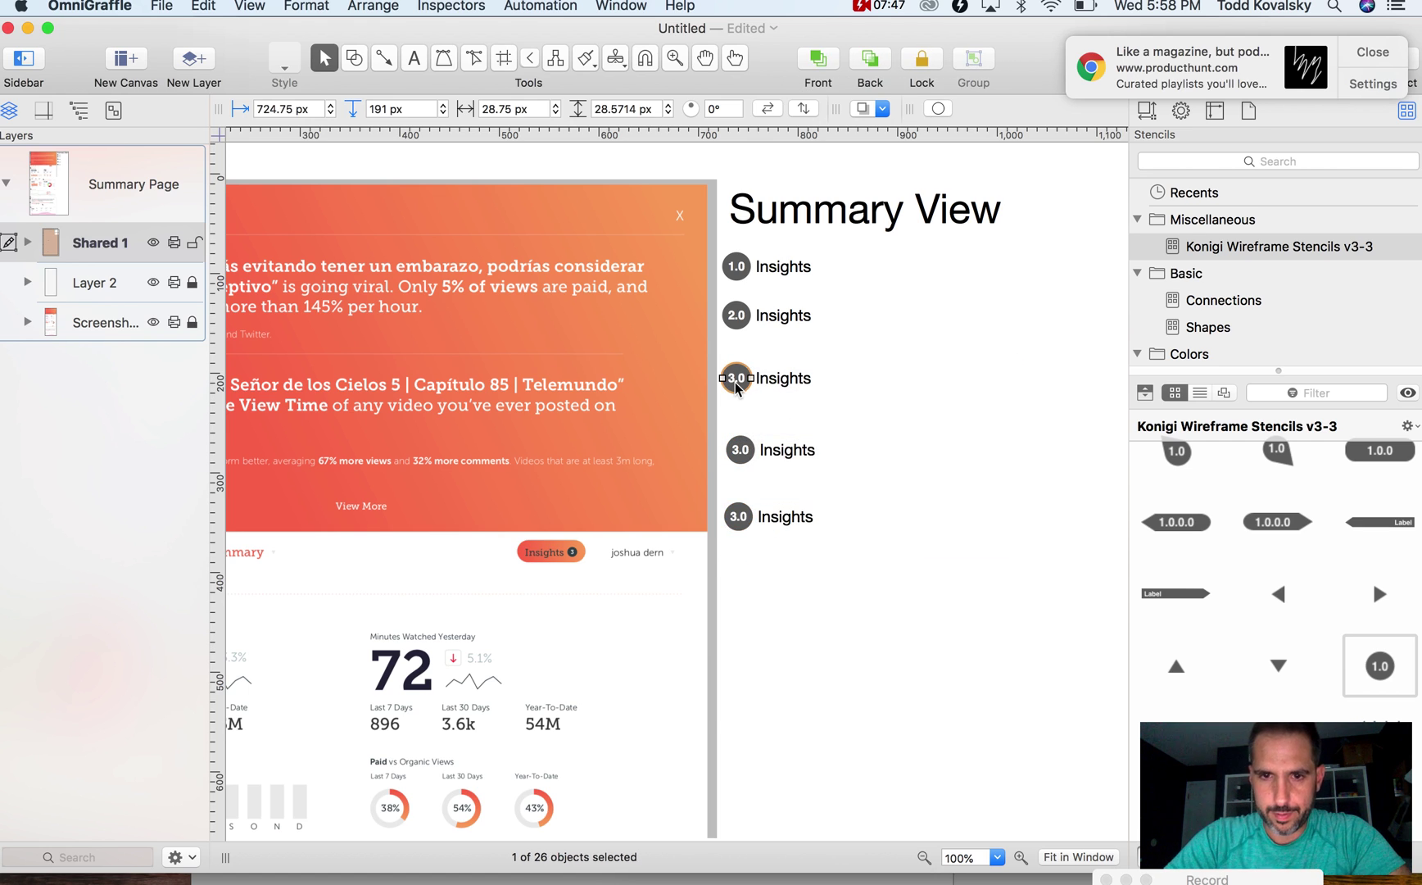
{"action": "double_click", "coordinate": [735, 385]}
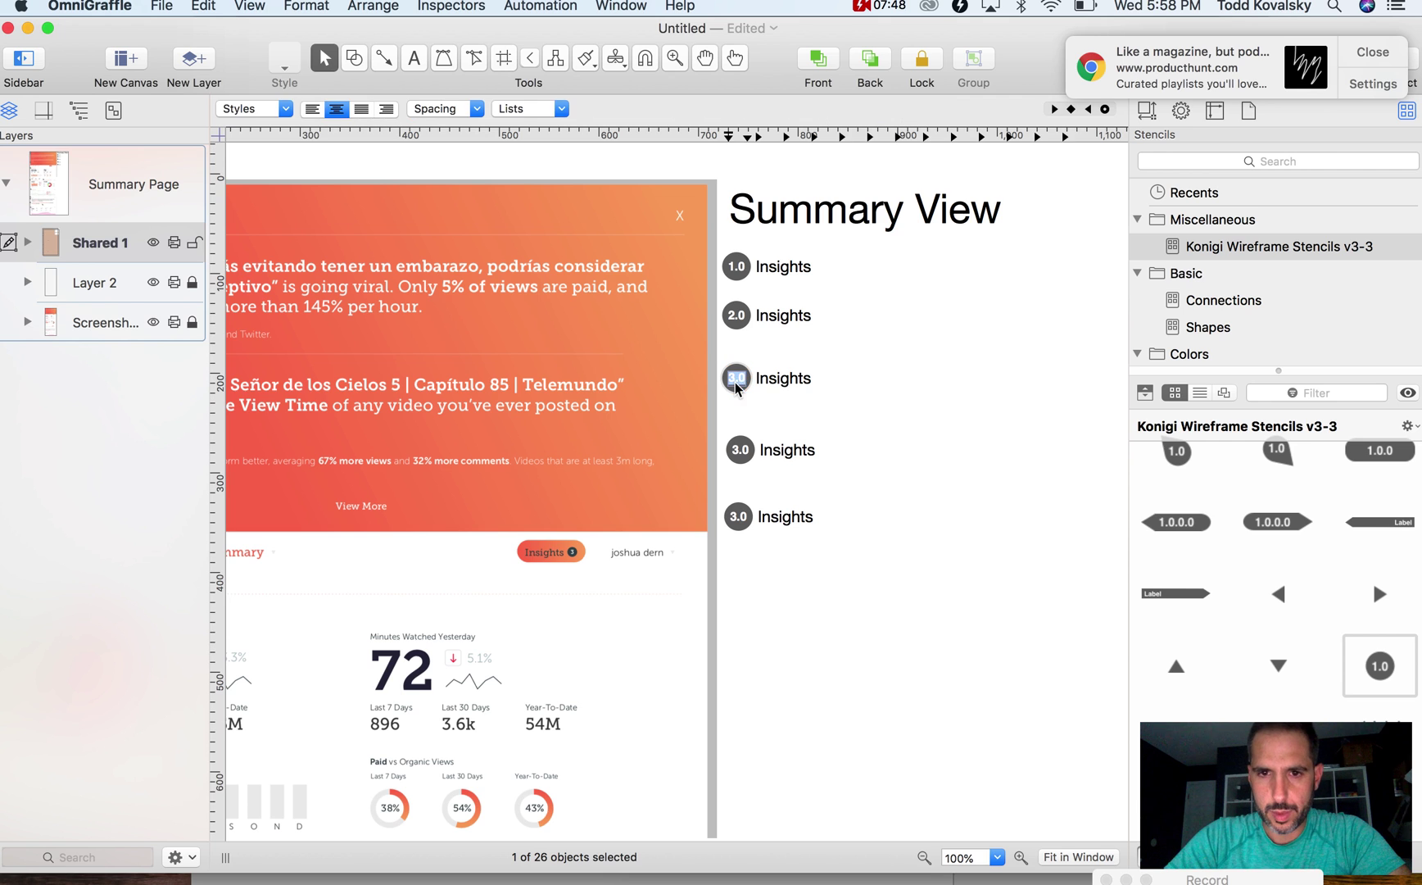
{"action": "left_click", "coordinate": [903, 419]}
{"action": "left_click", "coordinate": [898, 523]}
Move the four note rows under 1.0 down together, leaving room for sub-notes beneath the 1.0 Insights row
{"action": "scroll", "coordinate": [899, 524], "scroll_direction": "left", "scroll_amount": 5}
{"action": "scroll", "coordinate": [899, 525], "scroll_direction": "down", "scroll_amount": 3}
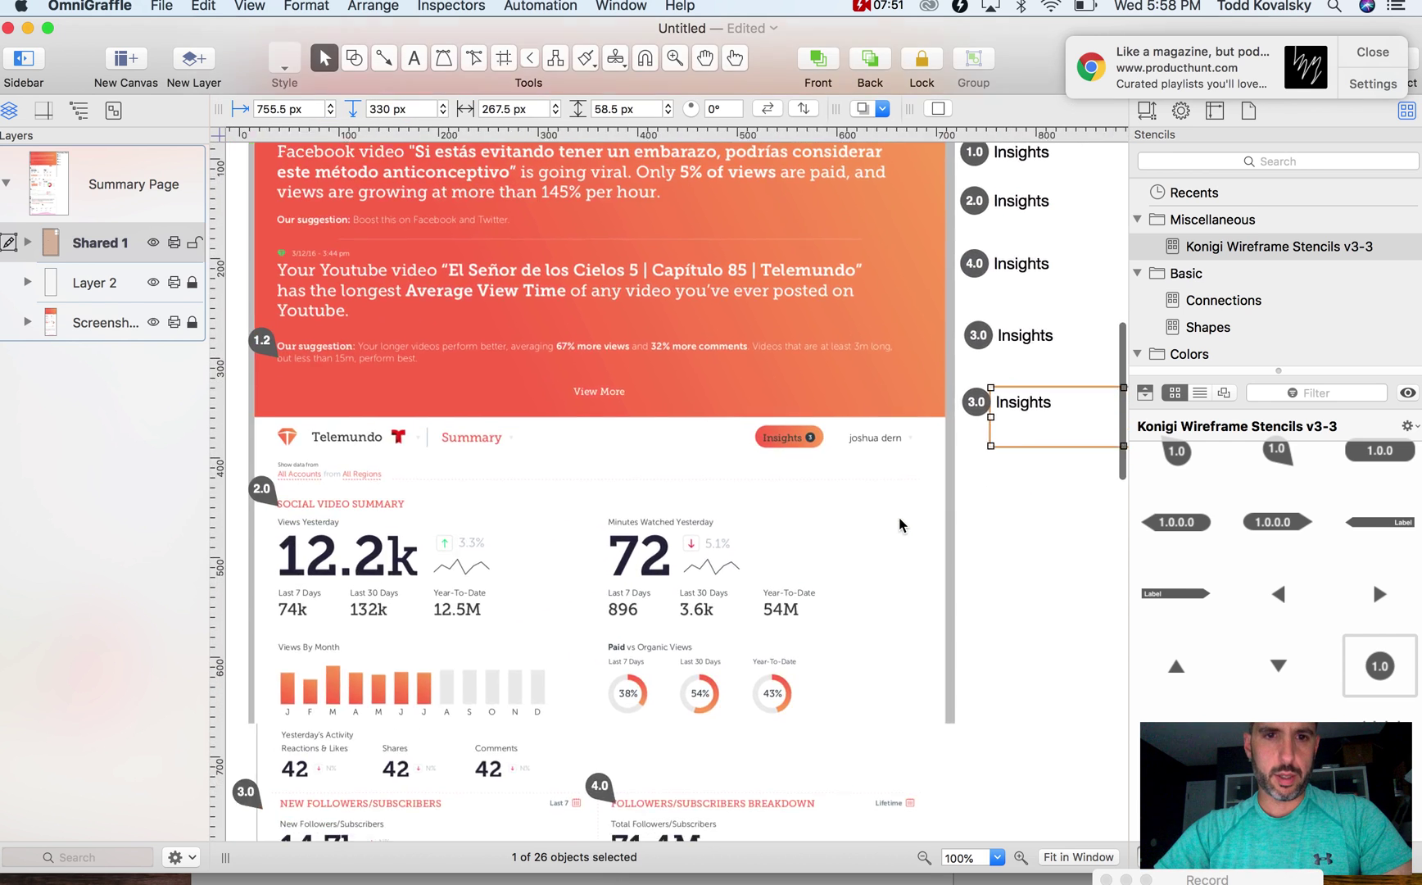
{"action": "scroll", "coordinate": [899, 524], "scroll_direction": "up", "scroll_amount": 5}
{"action": "scroll", "coordinate": [898, 517], "scroll_direction": "left", "scroll_amount": 2}
{"action": "scroll", "coordinate": [899, 517], "scroll_direction": "up", "scroll_amount": 1}
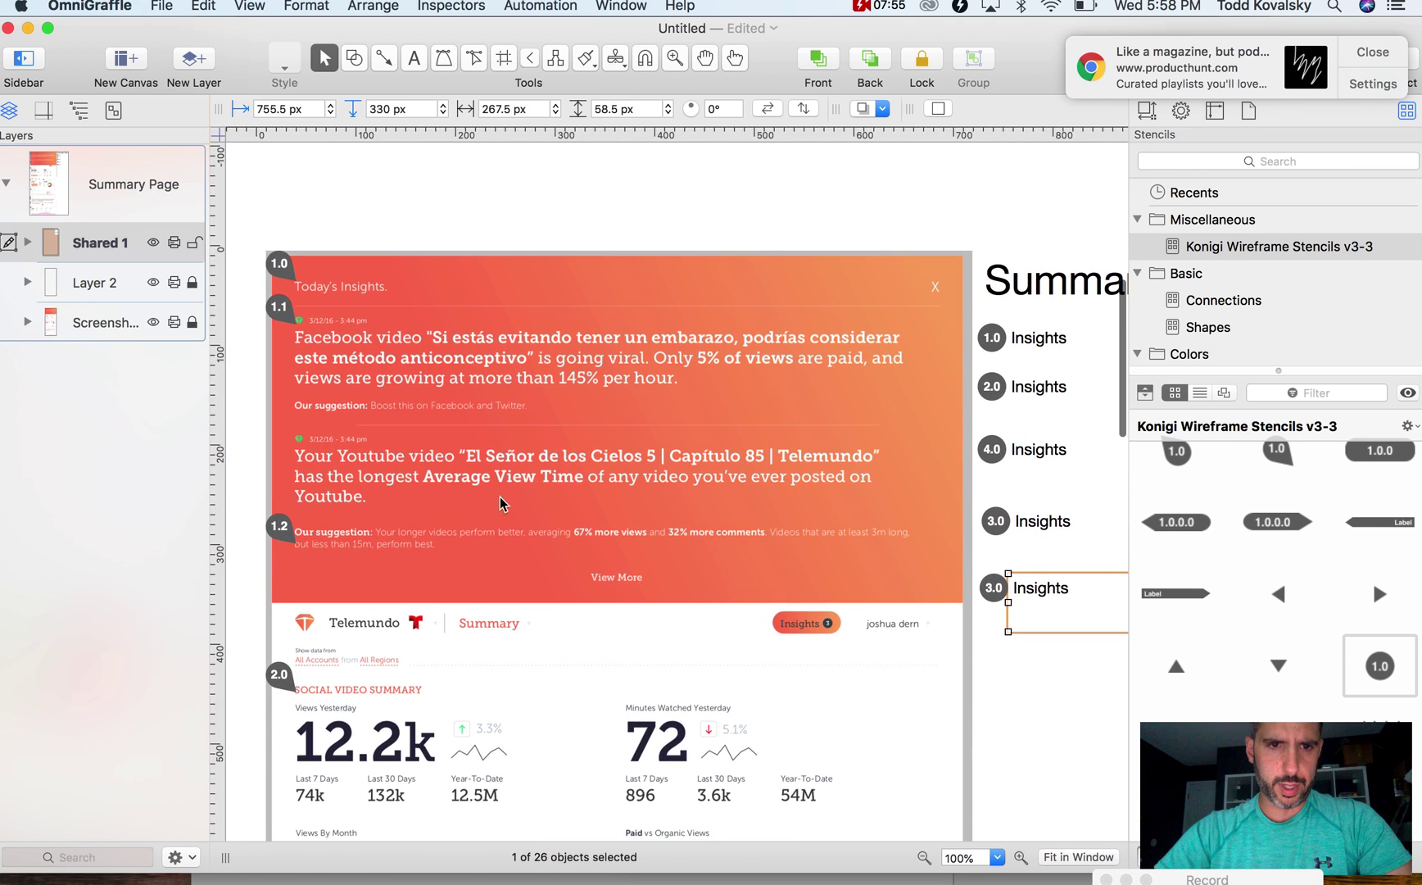
{"action": "scroll", "coordinate": [572, 480], "scroll_direction": "down", "scroll_amount": 1}
{"action": "scroll", "coordinate": [572, 481], "scroll_direction": "right", "scroll_amount": 1}
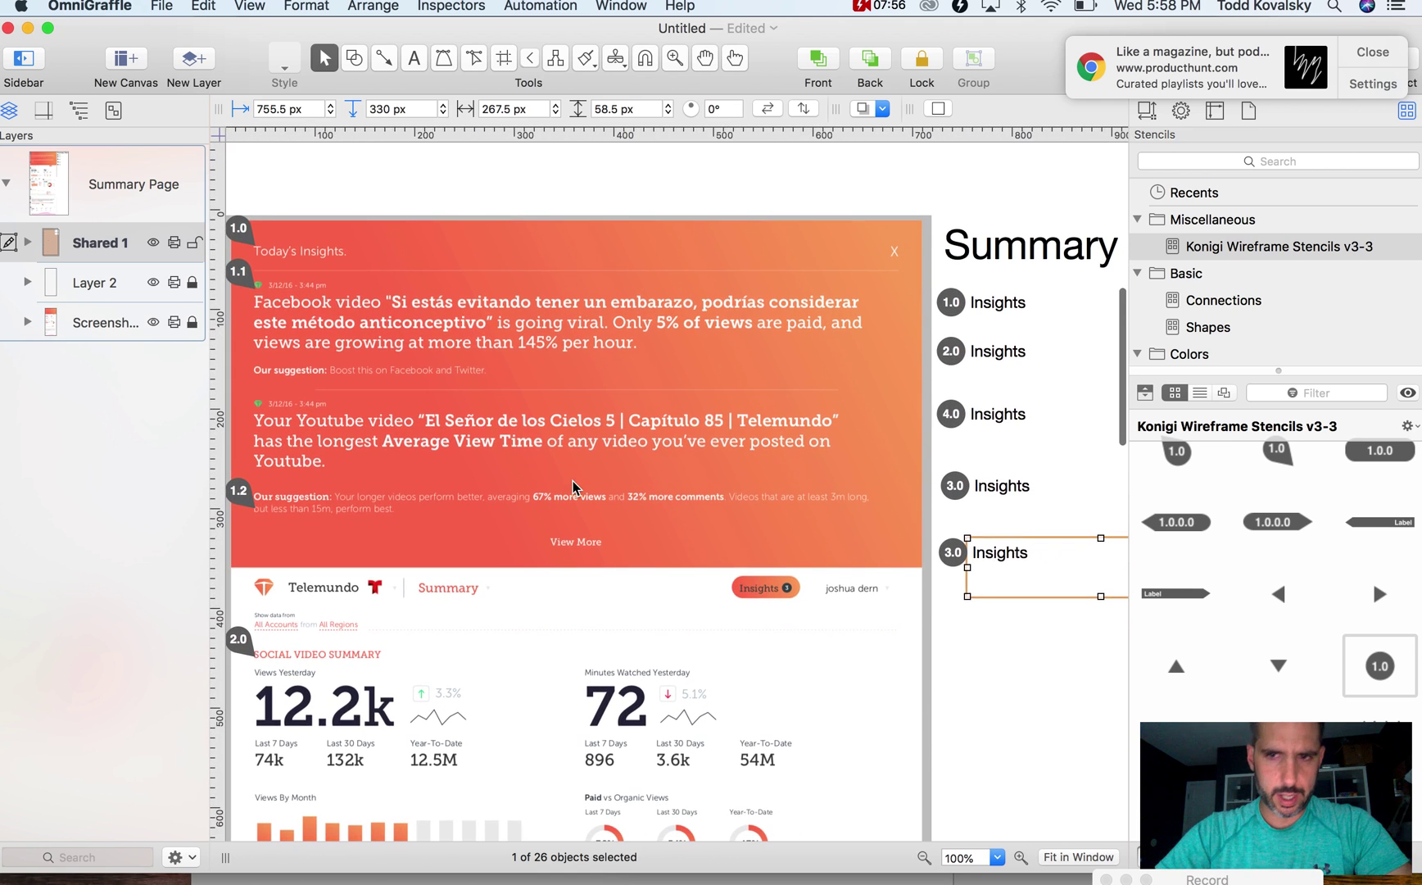
{"action": "left_click", "coordinate": [951, 349]}
{"action": "left_click_drag", "start_coordinate": [1012, 645], "coordinate": [955, 473]}
{"action": "scroll", "coordinate": [923, 317], "scroll_direction": "right", "scroll_amount": 3}
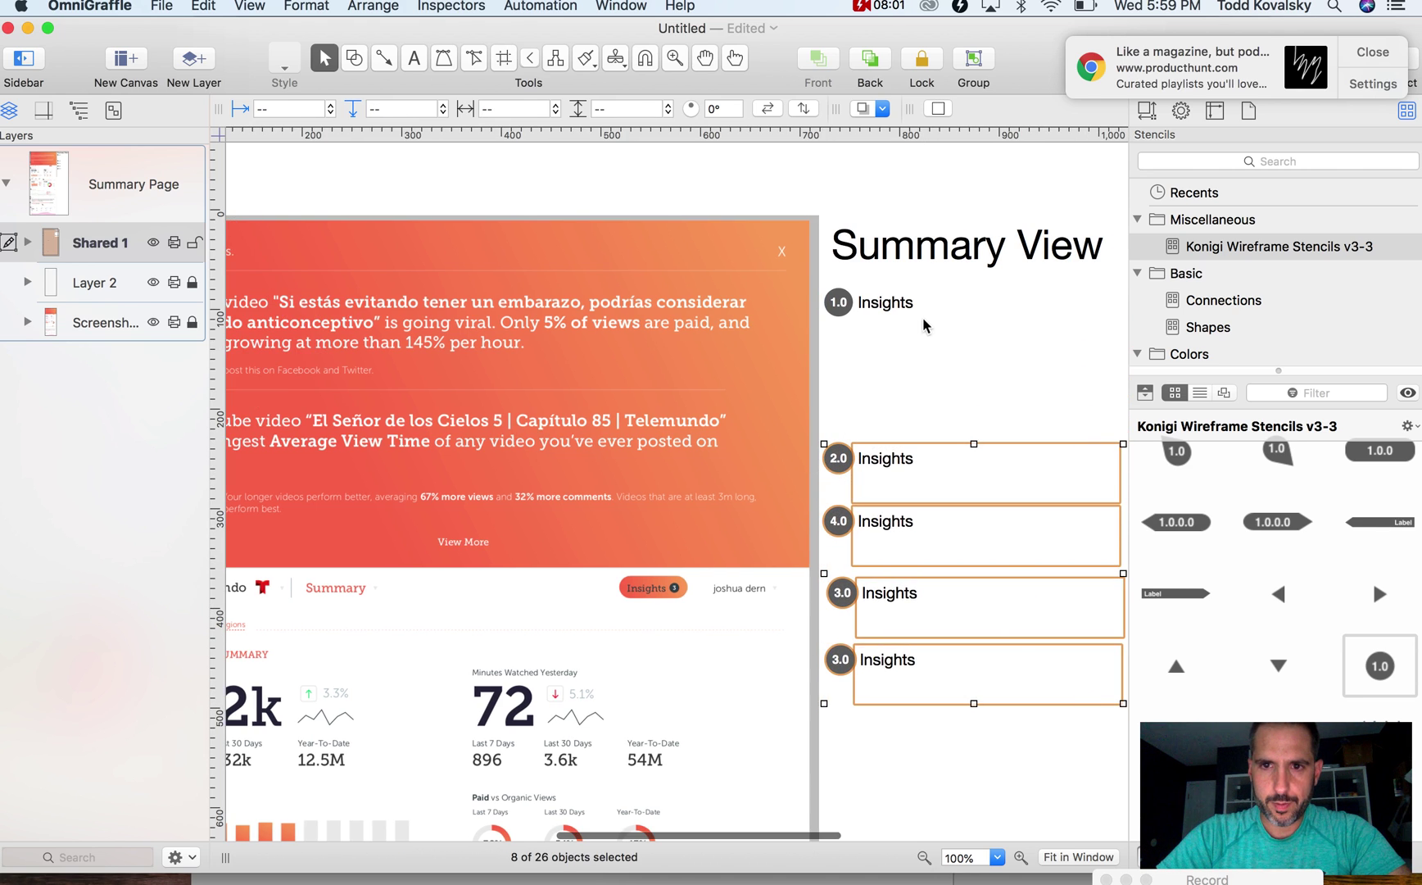
Duplicate the 1.0 Insights row directly below at about 113.5 px and number the copy's marker 1.1
{"action": "left_click", "coordinate": [907, 313]}
{"action": "left_click", "coordinate": [837, 303]}
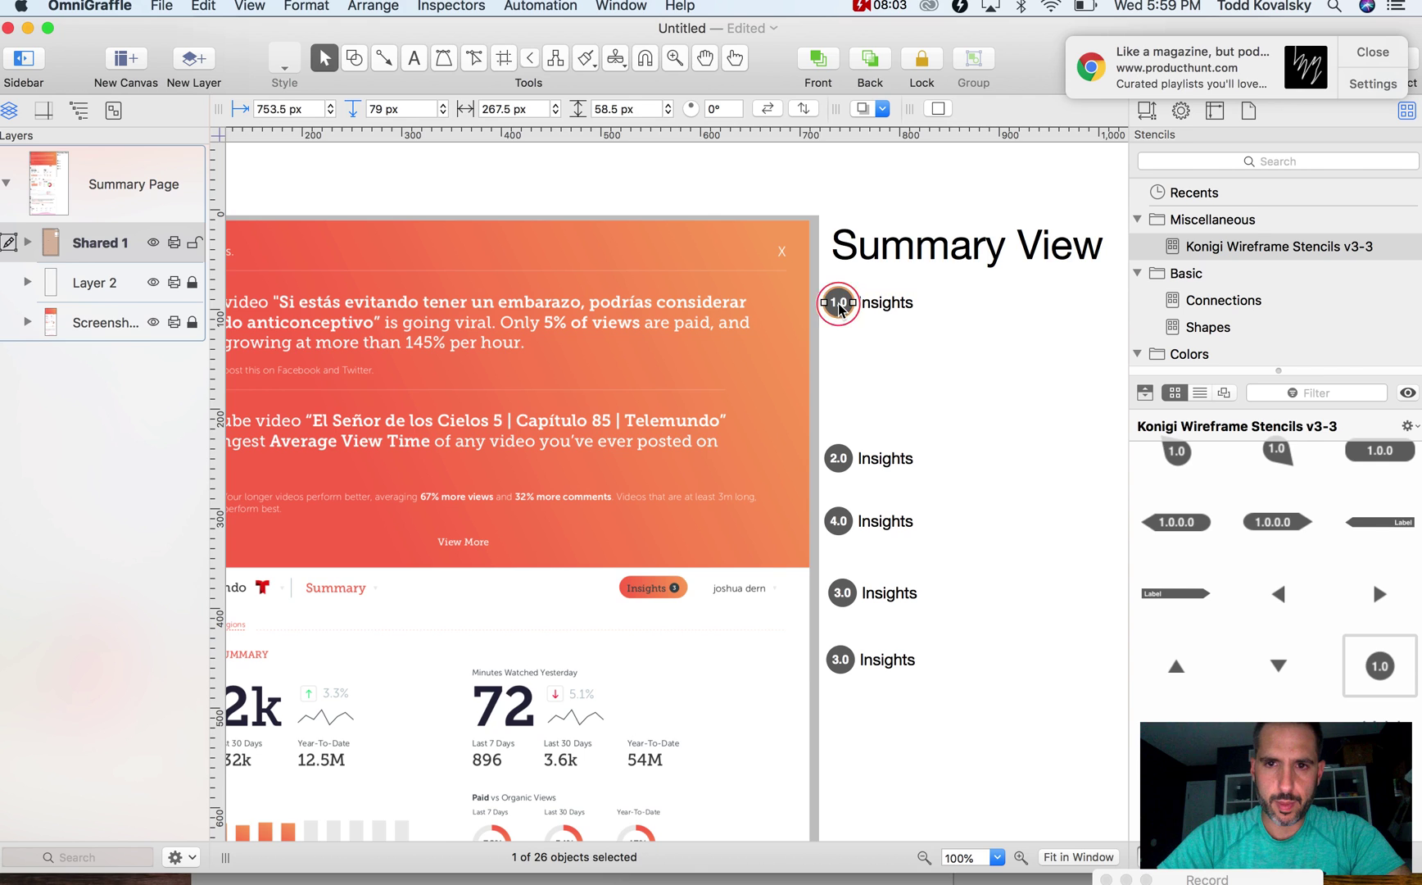
{"action": "left_click", "coordinate": [879, 306], "text": "shift"}
{"action": "left_click_drag", "start_coordinate": [879, 307], "coordinate": [875, 343]}
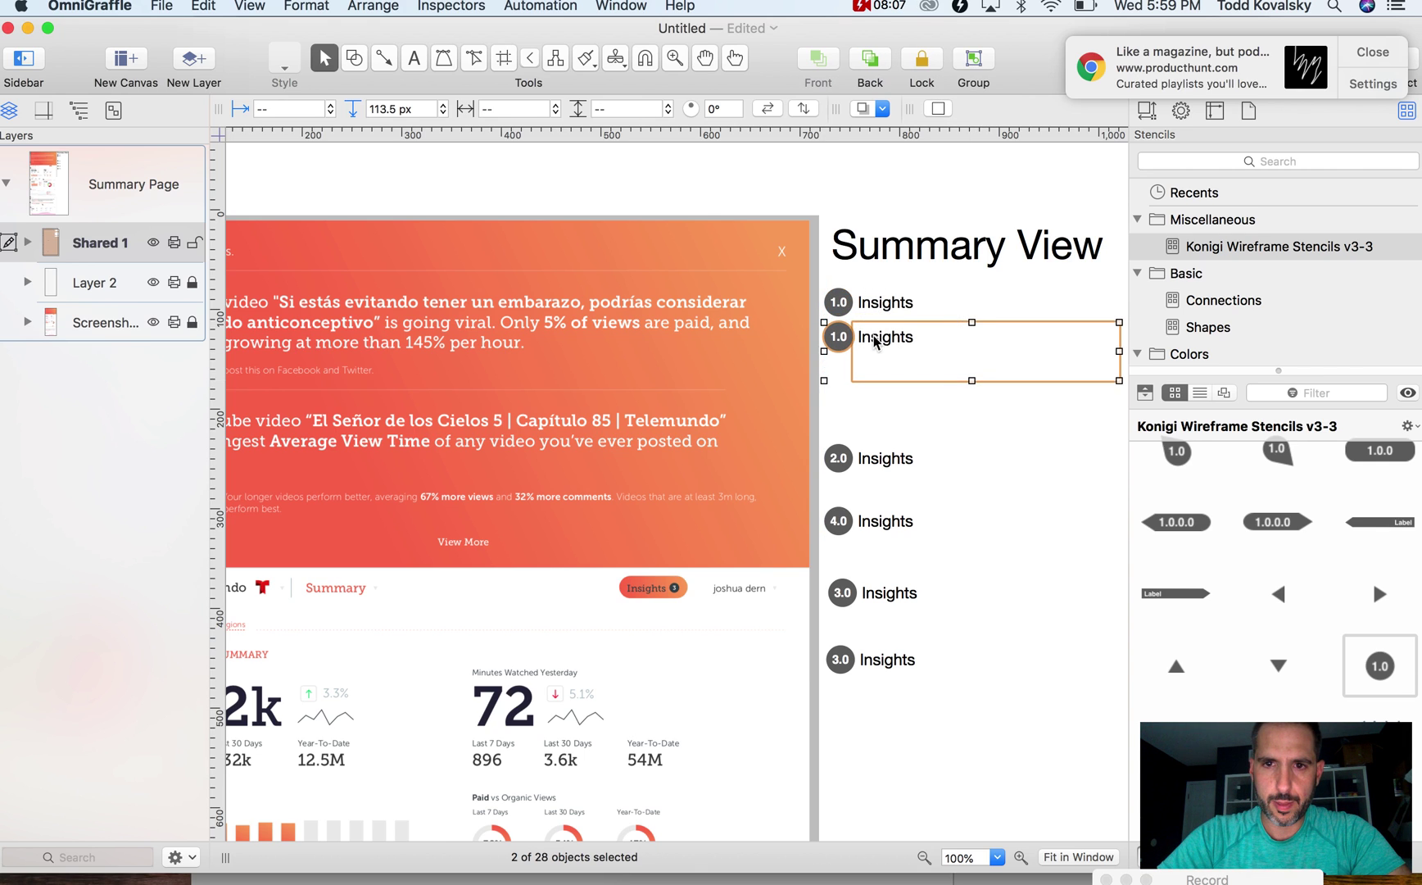
{"action": "double_click", "coordinate": [844, 338]}
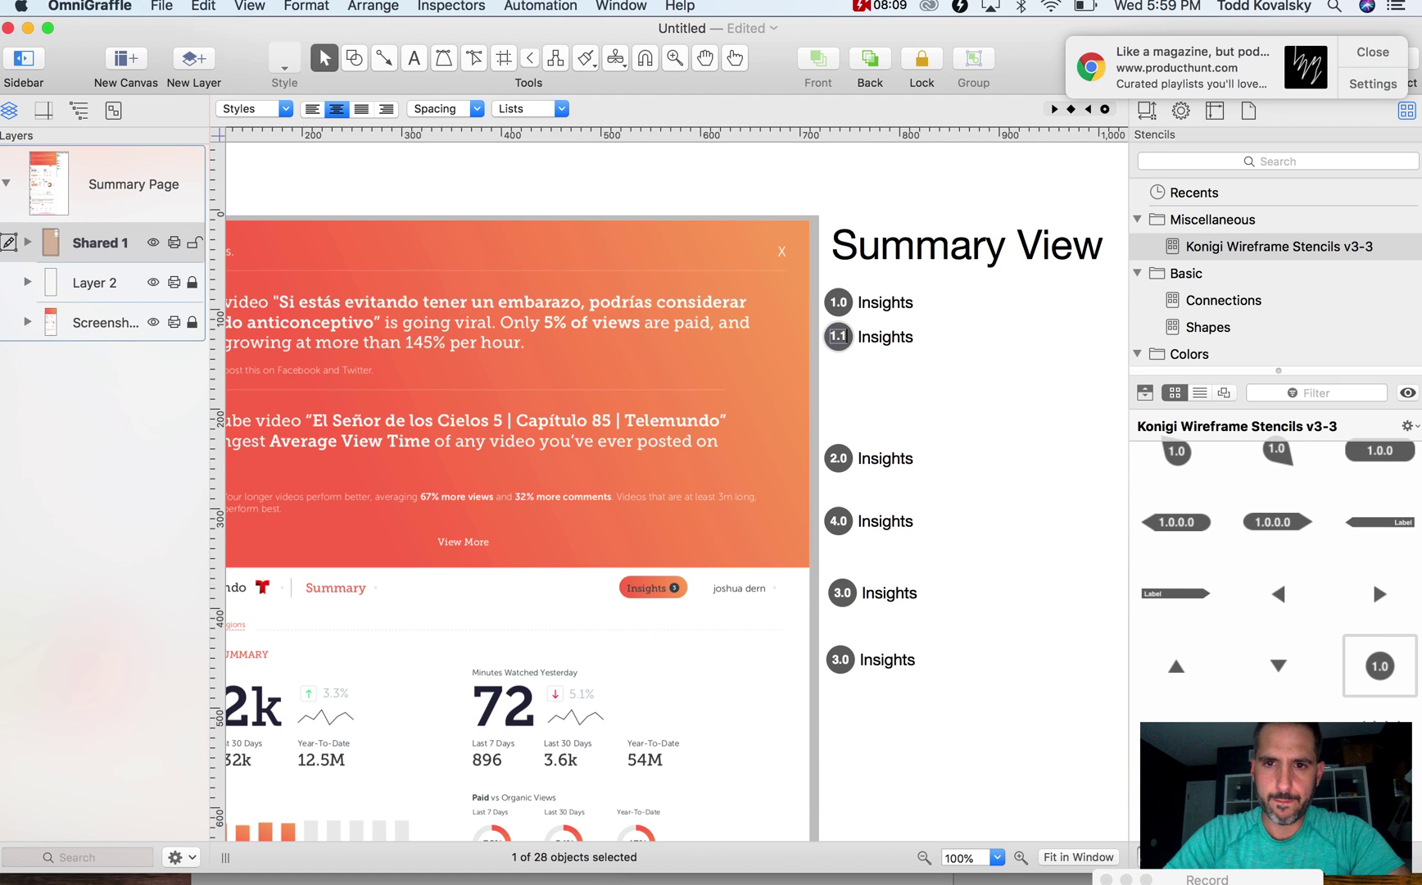
{"action": "key", "text": "Escape"}
Change the 1.1 note's text to "Insight Headline" and reduce its box height to about one line
{"action": "scroll", "coordinate": [872, 353], "scroll_direction": "left", "scroll_amount": 5}
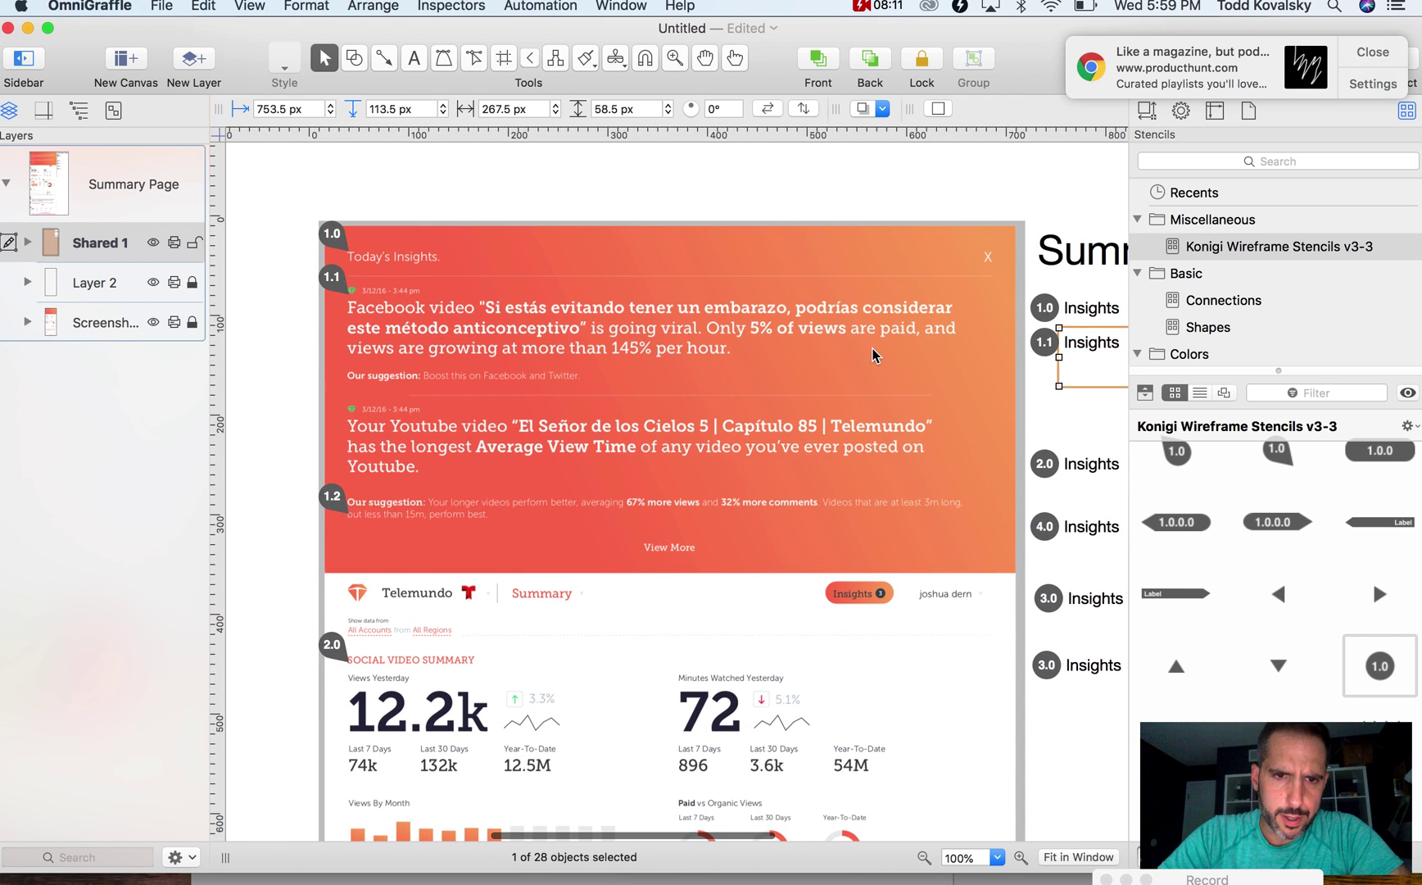
{"action": "scroll", "coordinate": [872, 354], "scroll_direction": "right", "scroll_amount": 3}
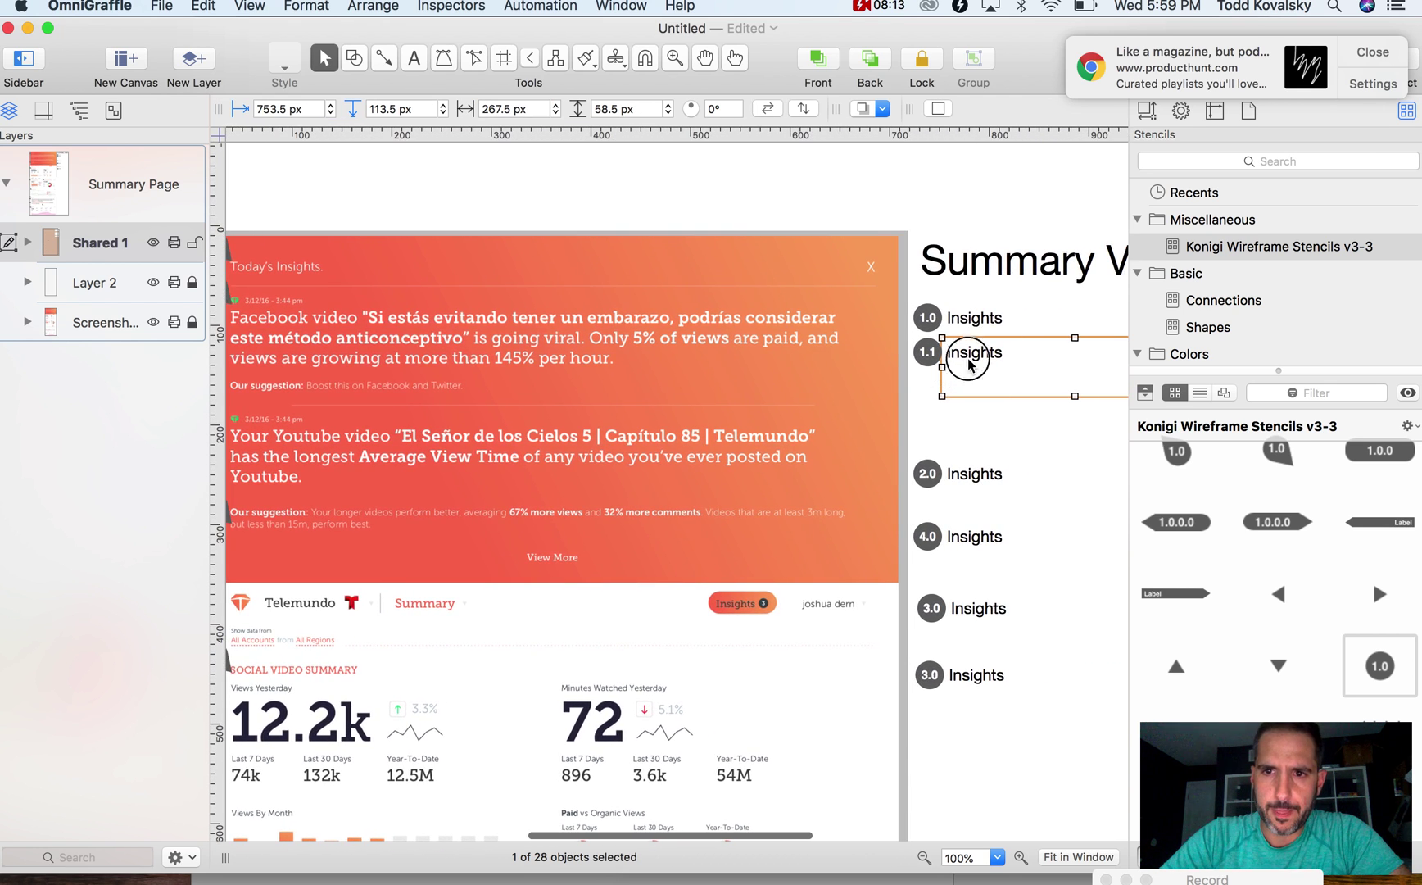
{"action": "double_click", "coordinate": [968, 358]}
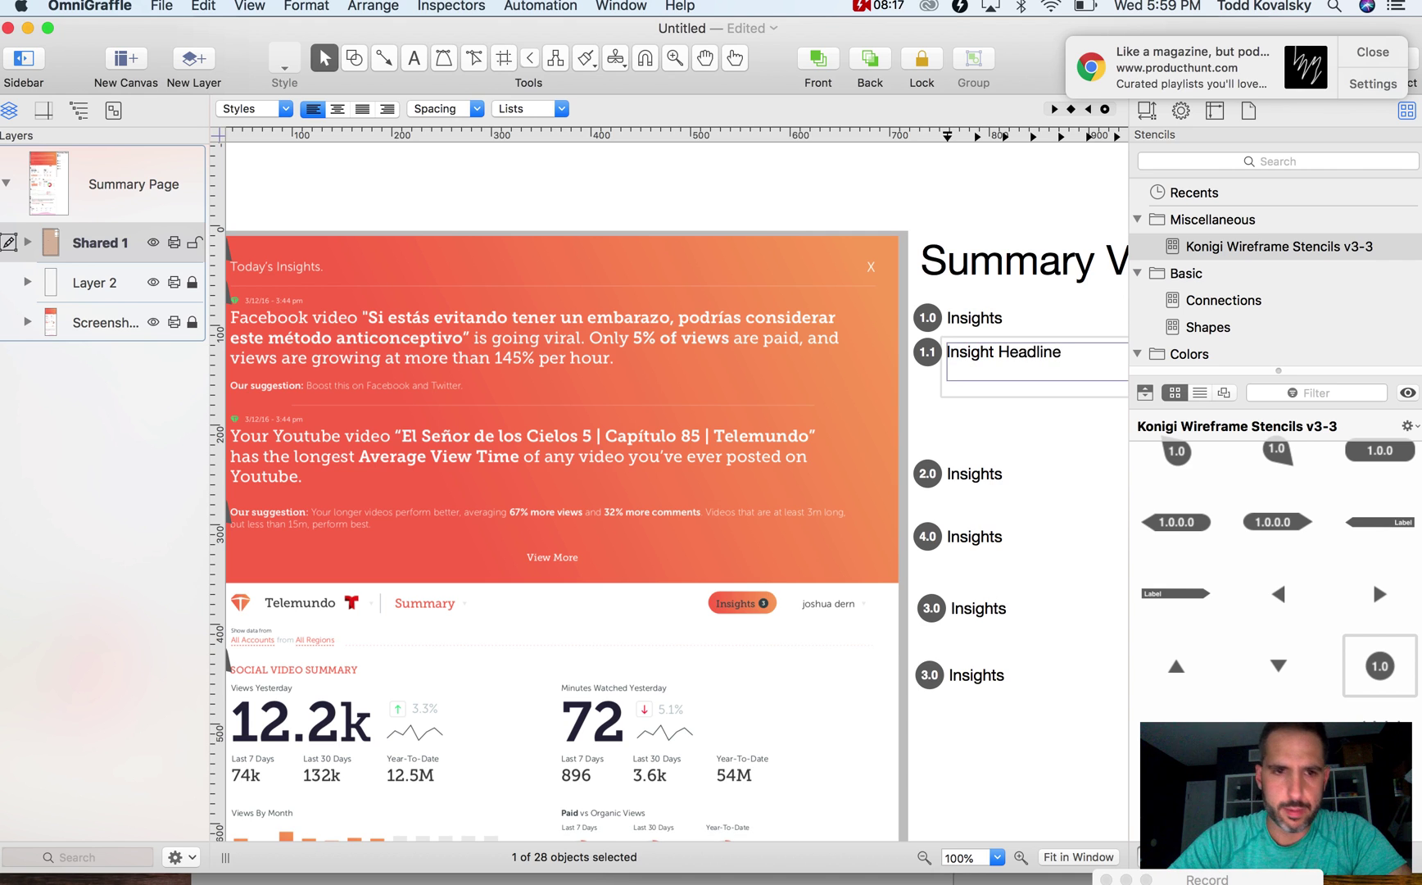
{"action": "scroll", "coordinate": [1044, 418], "scroll_direction": "left", "scroll_amount": 3}
{"action": "key", "text": "Escape"}
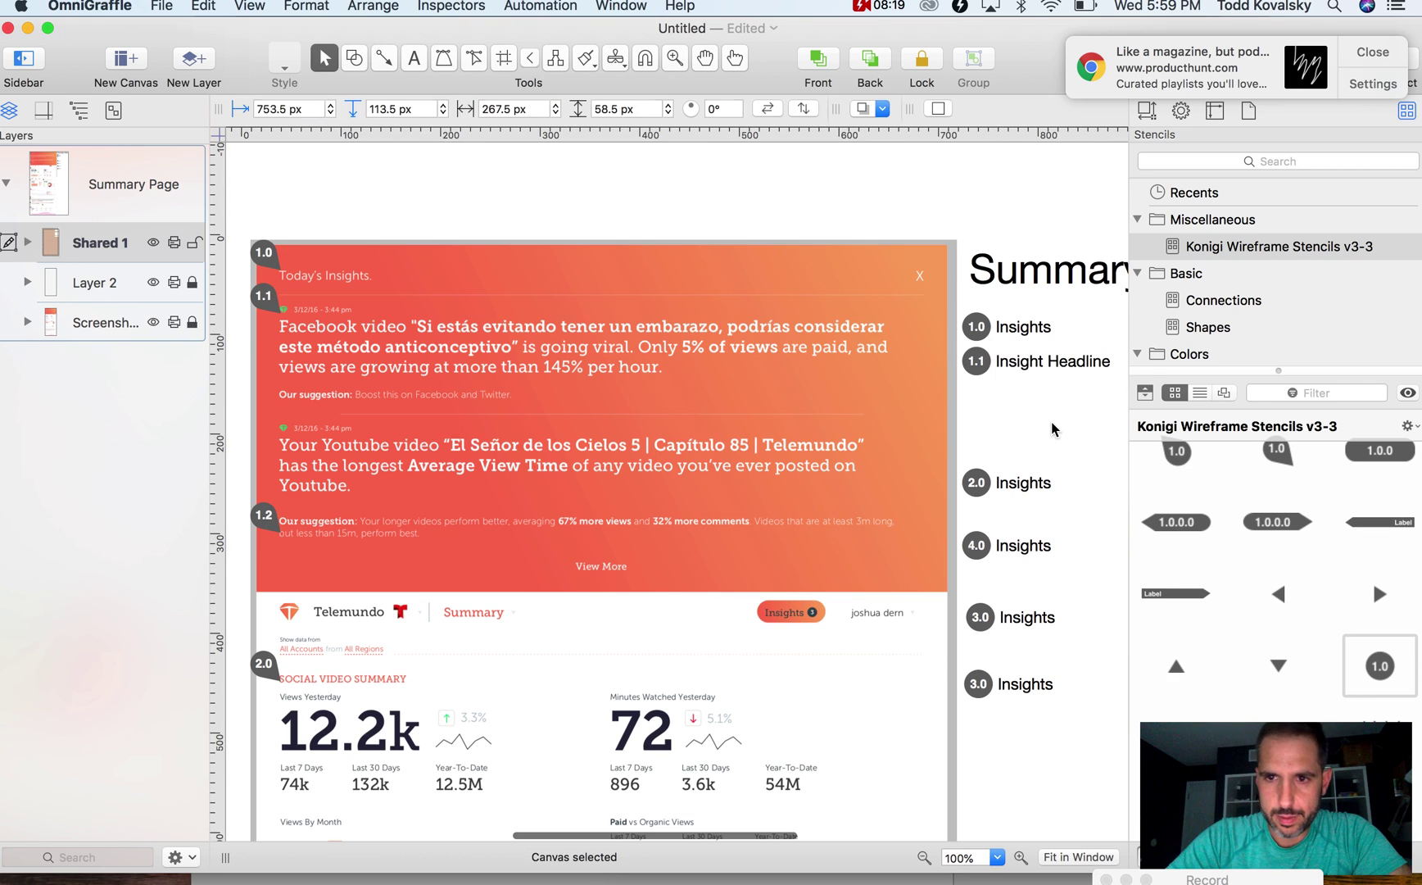
{"action": "left_click_drag", "start_coordinate": [1123, 403], "coordinate": [1123, 377]}
{"action": "left_click", "coordinate": [1068, 465]}
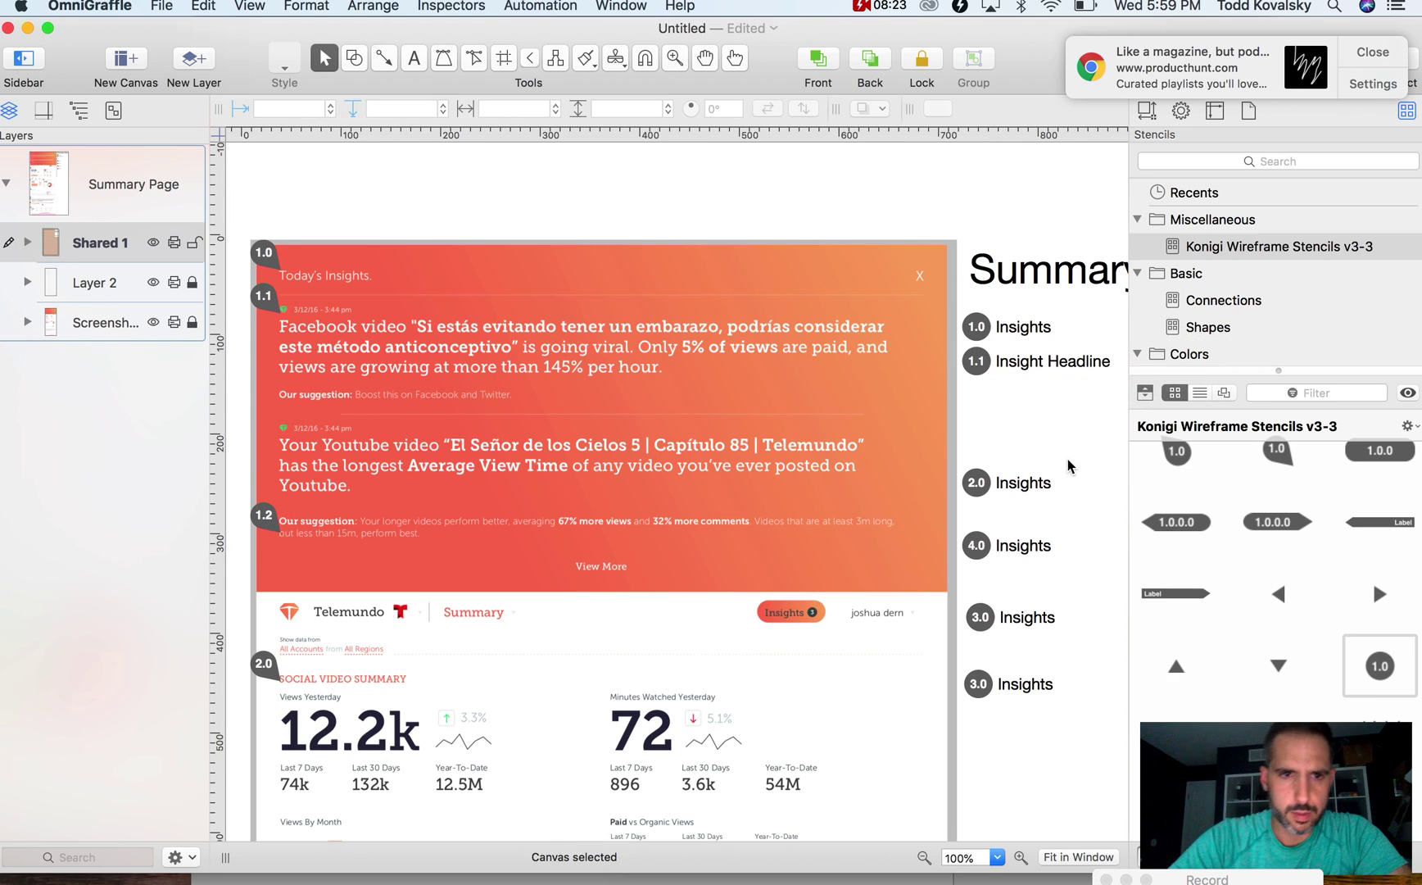
Move the dashboard's 1.1 marker over to the Facebook insight's timestamp, at about 30 px, 47.5 px
{"action": "scroll", "coordinate": [975, 385], "scroll_direction": "down", "scroll_amount": 1}
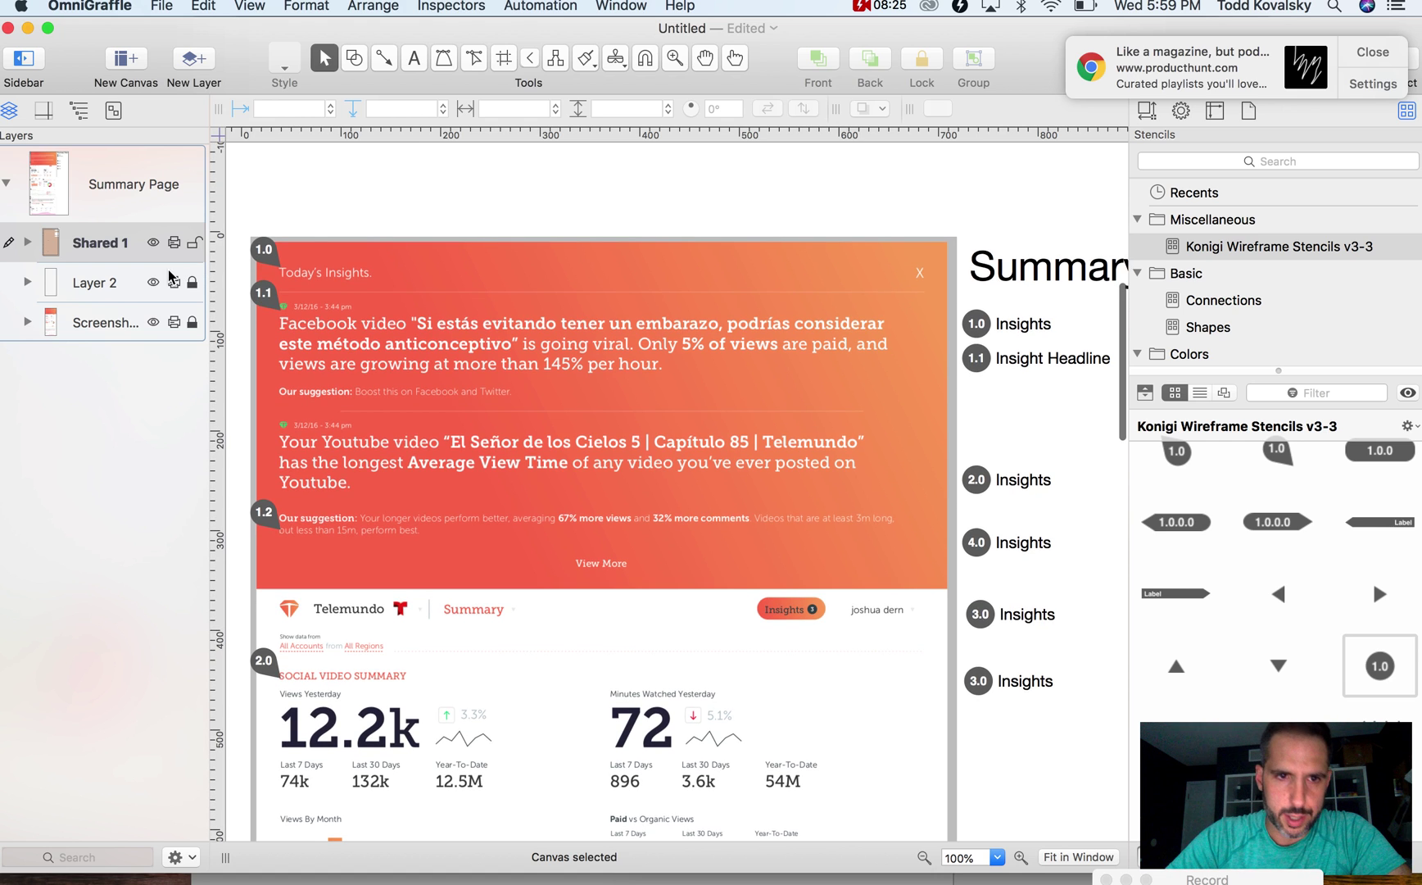
{"action": "mouse_move", "coordinate": [262, 302]}
{"action": "left_mouse_down"}
{"action": "mouse_move", "coordinate": [263, 333]}
{"action": "mouse_move", "coordinate": [270, 282]}
{"action": "mouse_move", "coordinate": [285, 299]}
{"action": "left_mouse_up"}
{"action": "double_click", "coordinate": [264, 328]}
{"action": "key", "text": "Escape"}
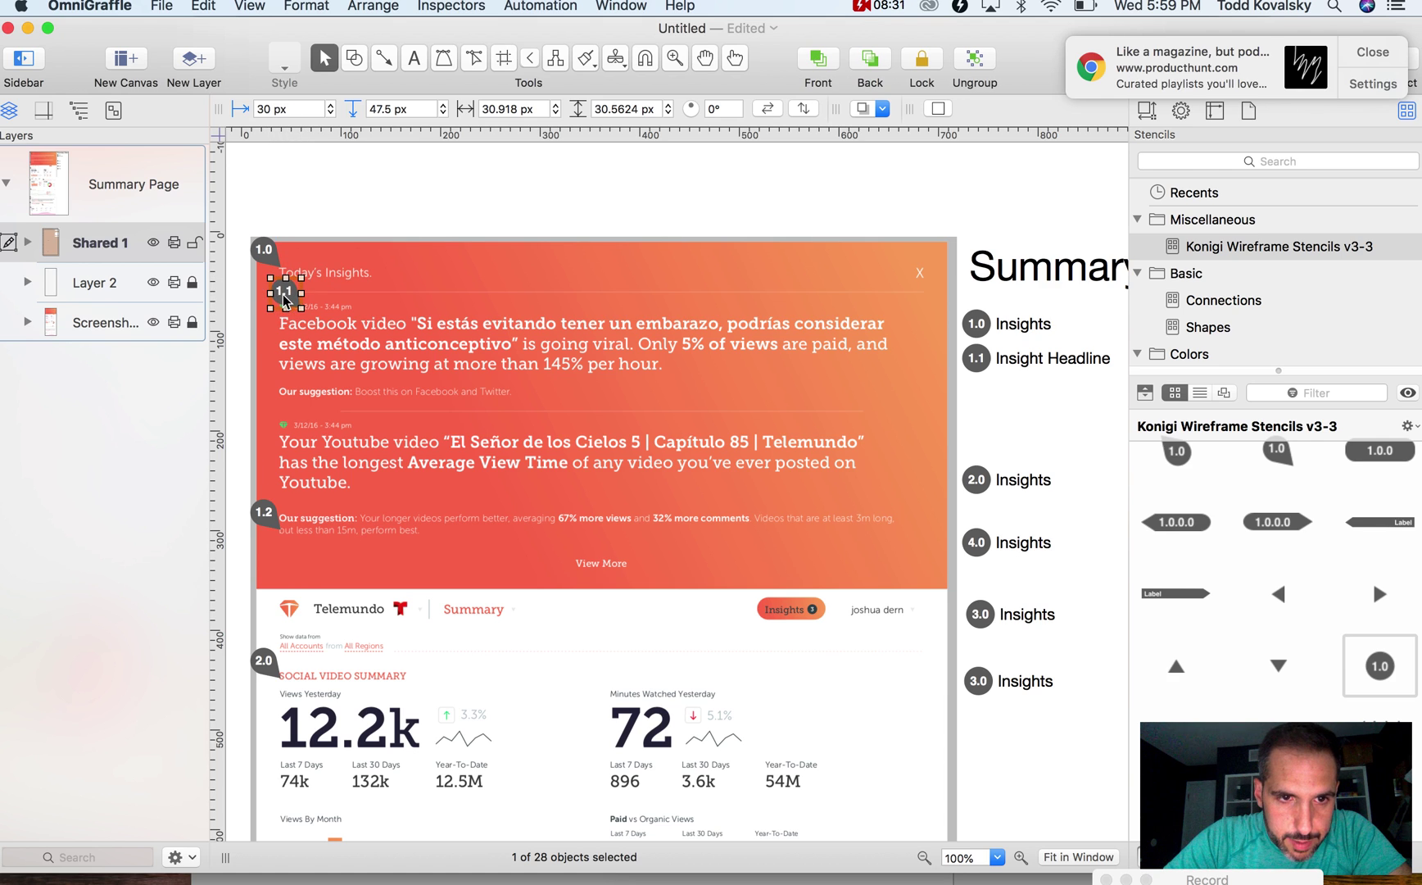
Move the 1.2 marker beside the Facebook headline and place a copy numbered 1.3 beside its suggestion line
{"action": "mouse_move", "coordinate": [264, 513]}
{"action": "left_mouse_down"}
{"action": "mouse_move", "coordinate": [264, 320]}
{"action": "mouse_move", "coordinate": [265, 377]}
{"action": "left_mouse_up"}
{"action": "double_click", "coordinate": [266, 377]}
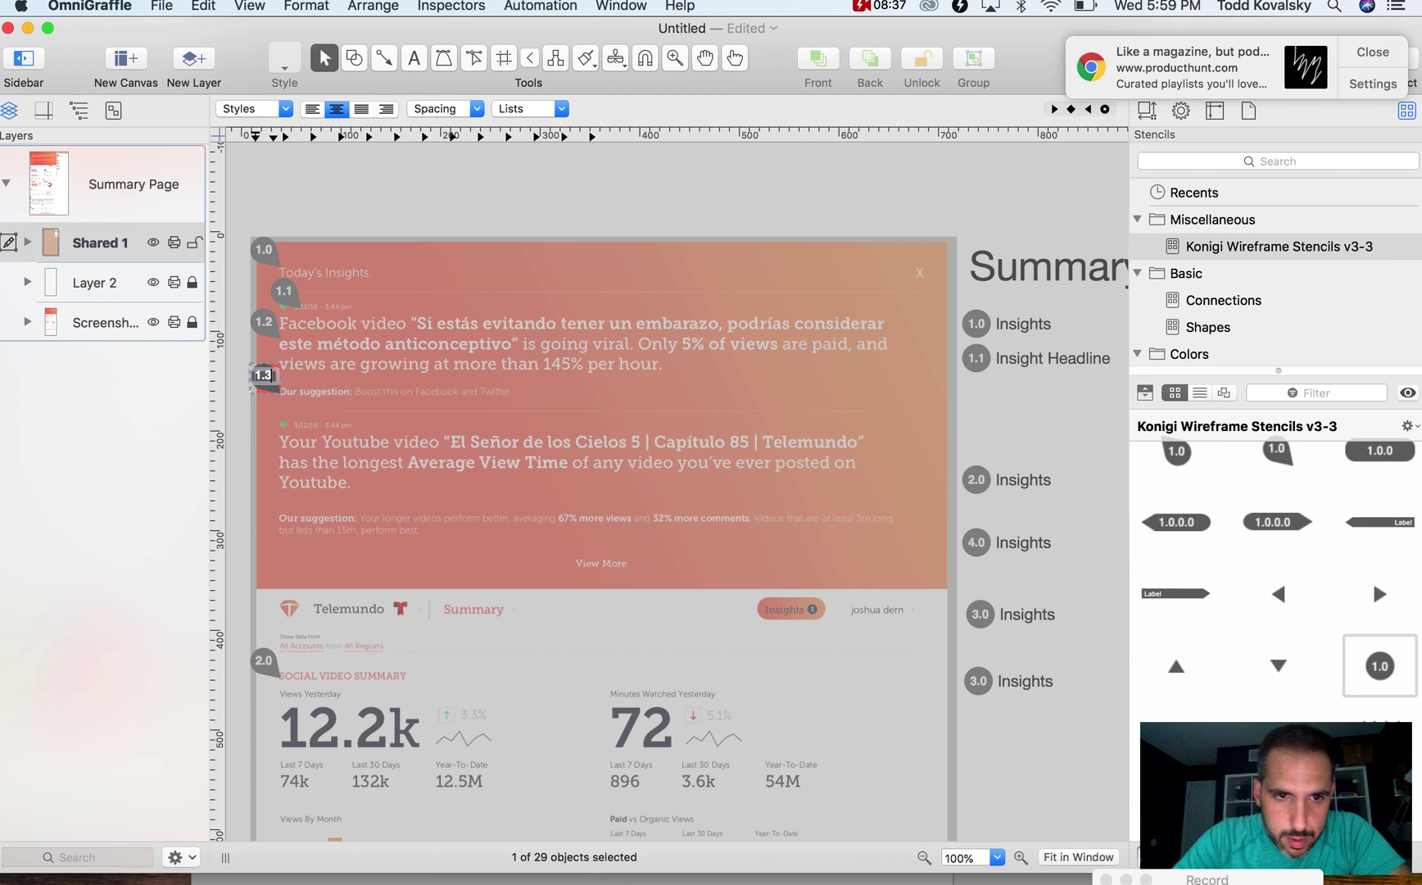
{"action": "type", "text": "1.3"}
{"action": "left_click", "coordinate": [313, 439]}
Replace the 1.1 note's text with "Insight Timestamp"
{"action": "double_click", "coordinate": [1013, 364]}
{"action": "type", "text": "Ins"}
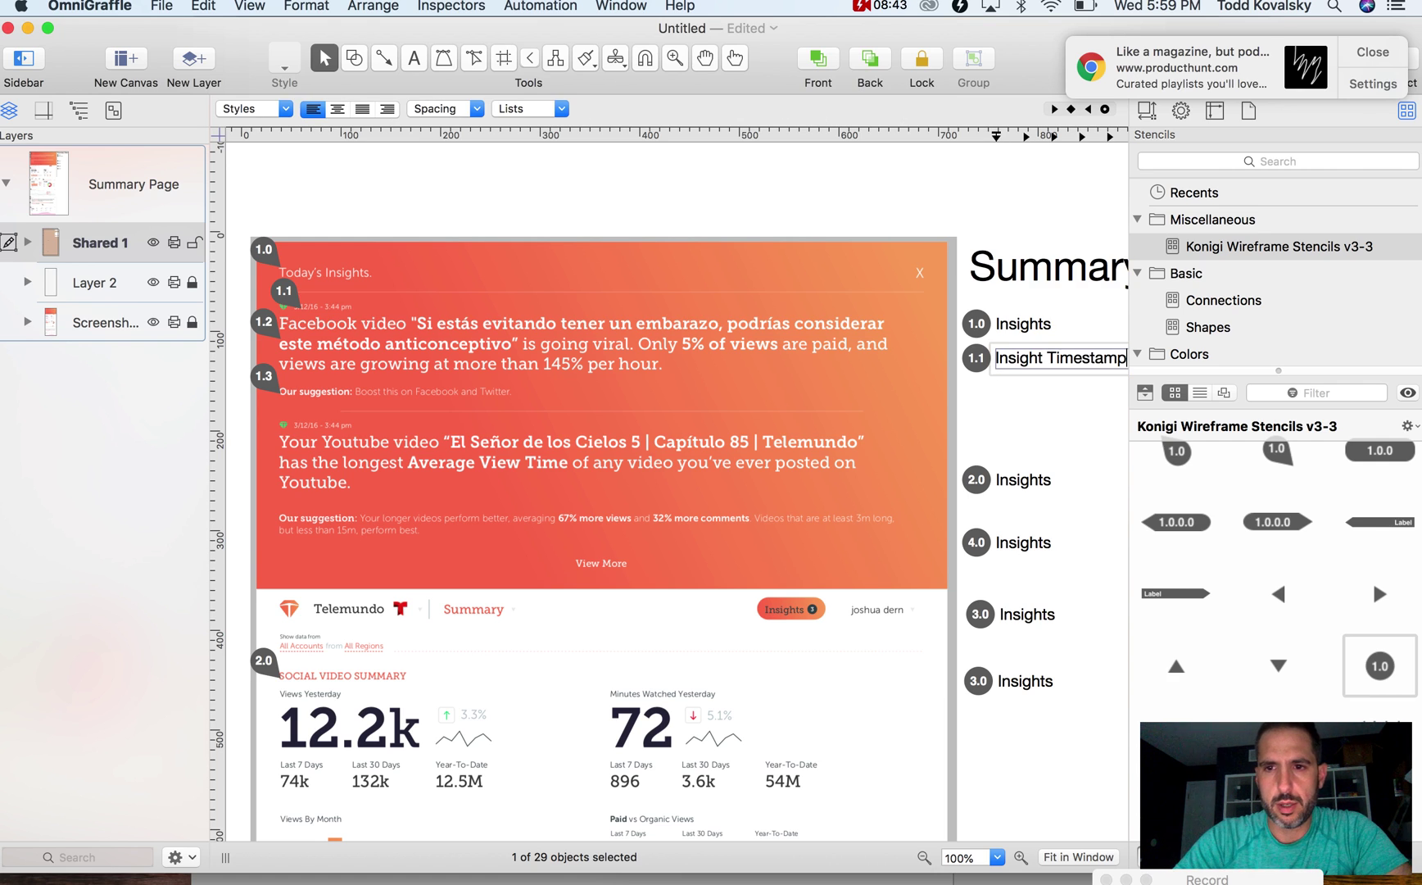
{"action": "type", "text": "ight Timestamp"}
{"action": "left_click", "coordinate": [998, 403]}
Duplicate the 1.1 note with its number circle directly below itself and number the copy 1.2
{"action": "left_click", "coordinate": [977, 358]}
{"action": "left_click", "coordinate": [1016, 361], "text": "shift"}
{"action": "left_click_drag", "start_coordinate": [1015, 360], "coordinate": [1014, 403]}
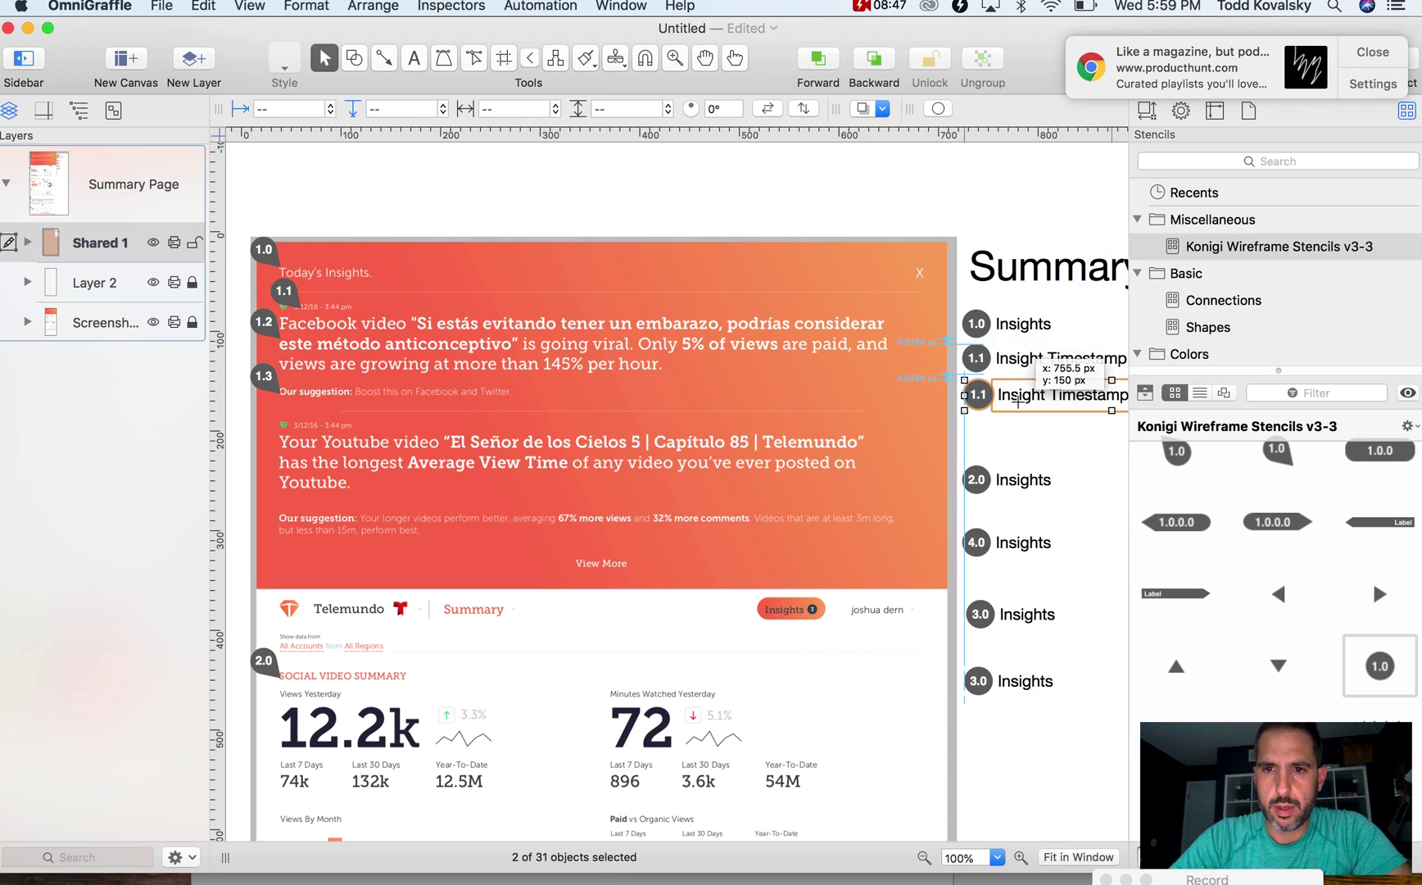
{"action": "scroll", "coordinate": [852, 396], "scroll_direction": "right", "scroll_amount": 5}
{"action": "double_click", "coordinate": [850, 394]}
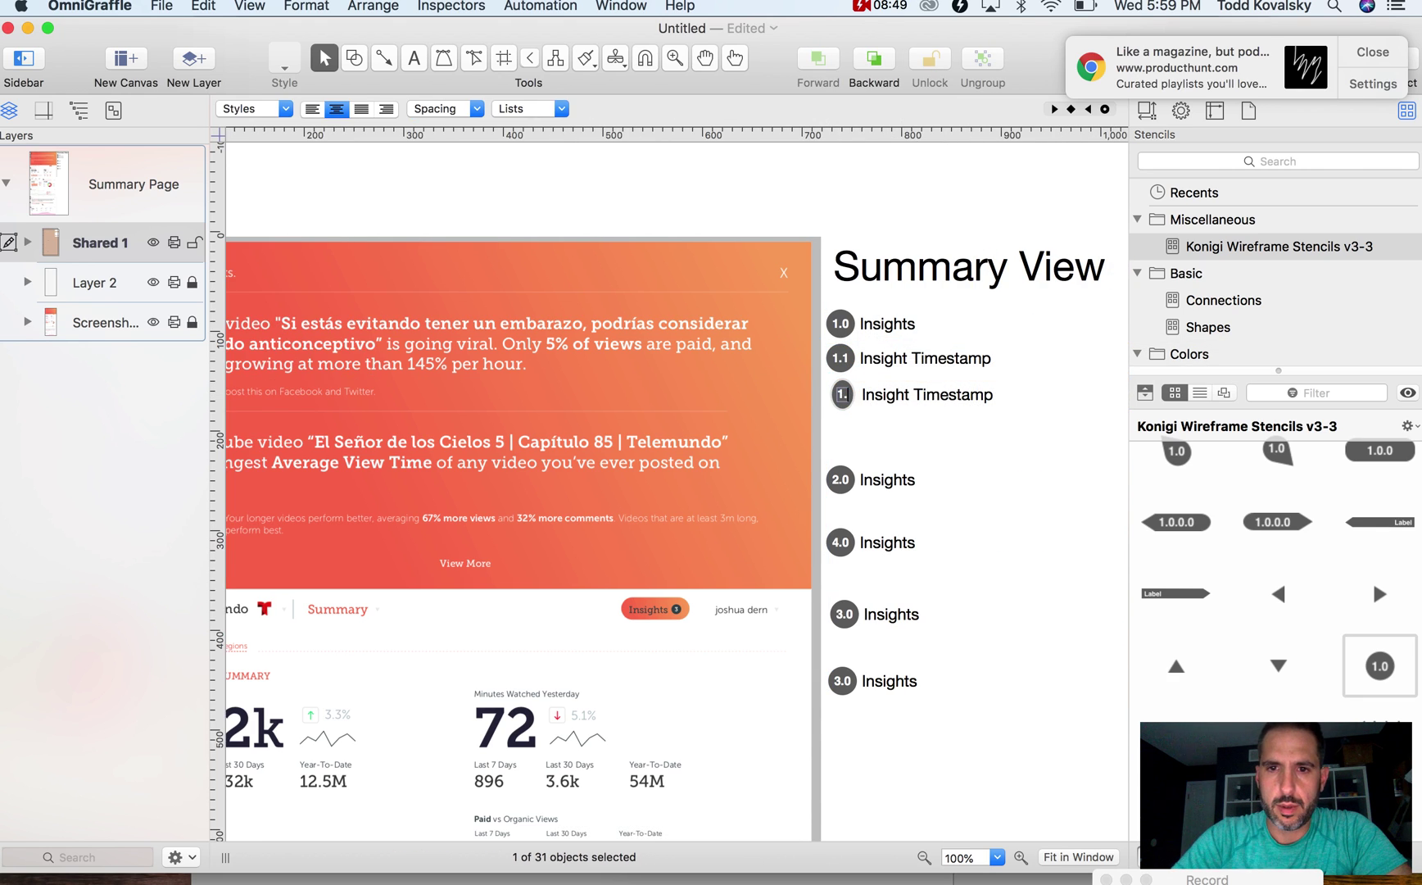
{"action": "left_click", "coordinate": [888, 422]}
{"action": "scroll", "coordinate": [1040, 421], "scroll_direction": "left", "scroll_amount": 5}
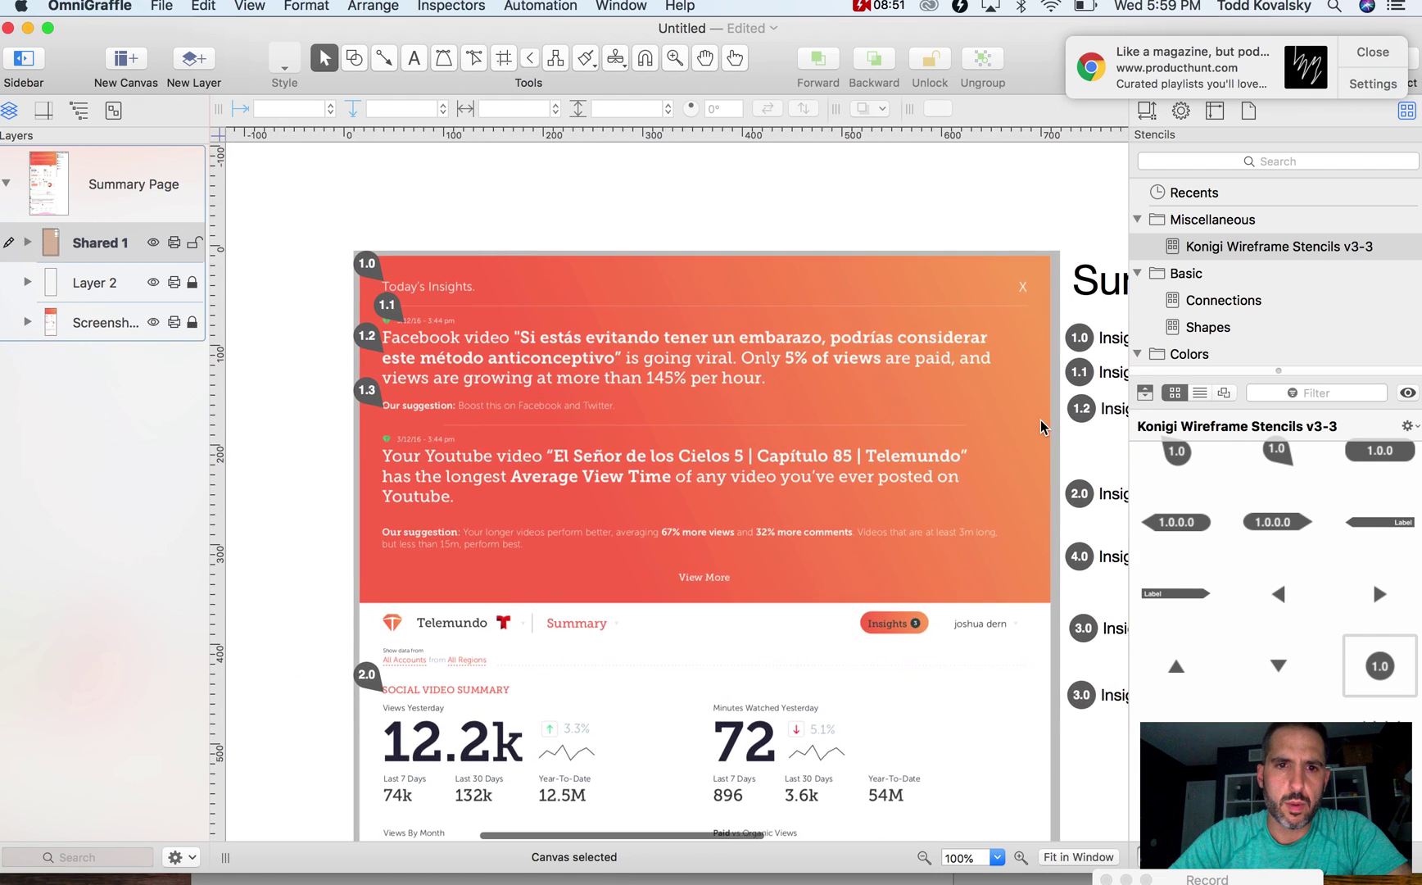
Replace the 1.2 note's text with "Insight Headline"
{"action": "double_click", "coordinate": [1041, 426]}
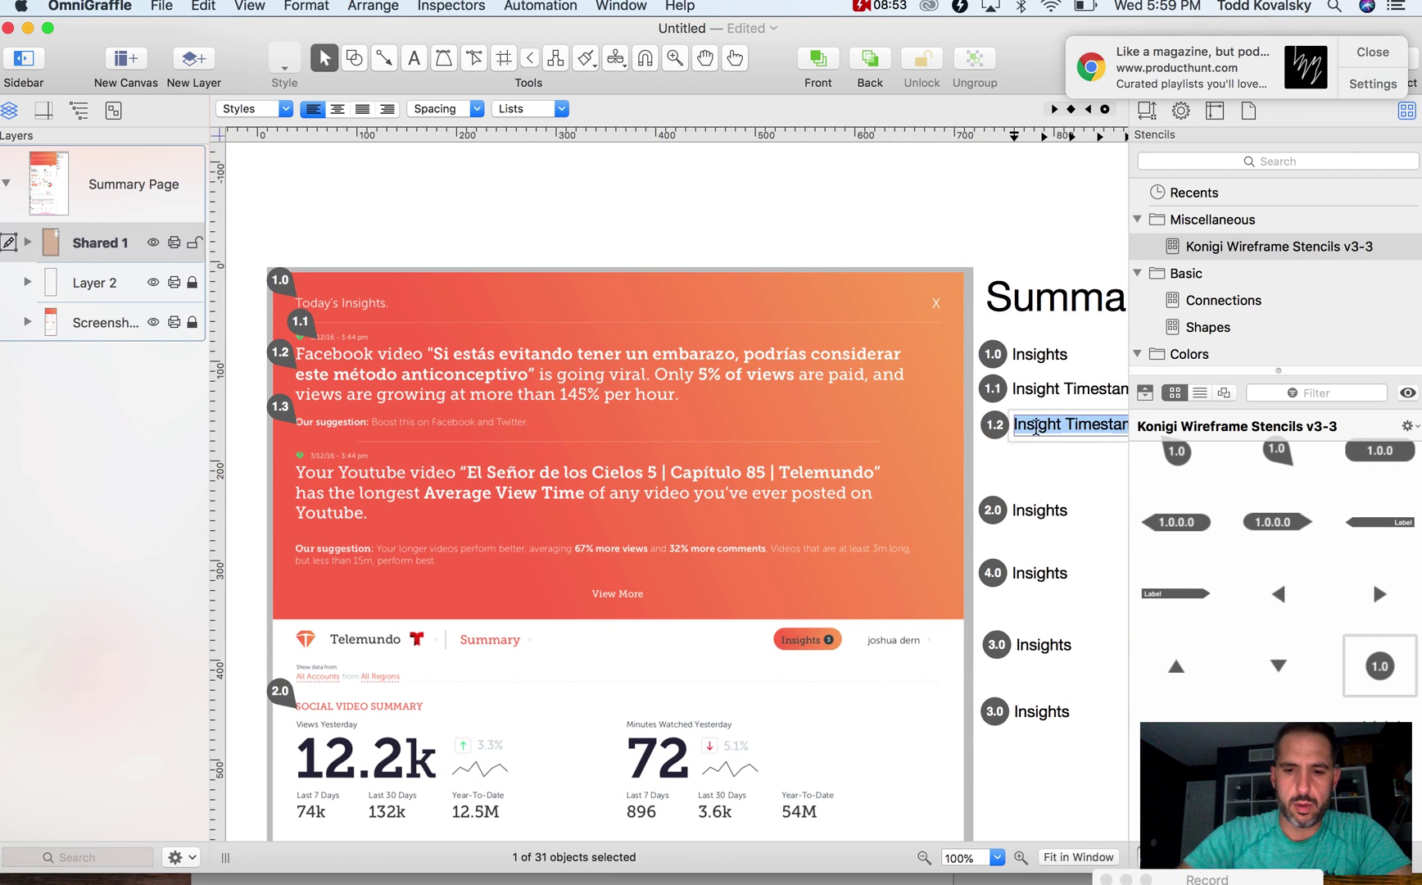
{"action": "type", "text": "Insi"}
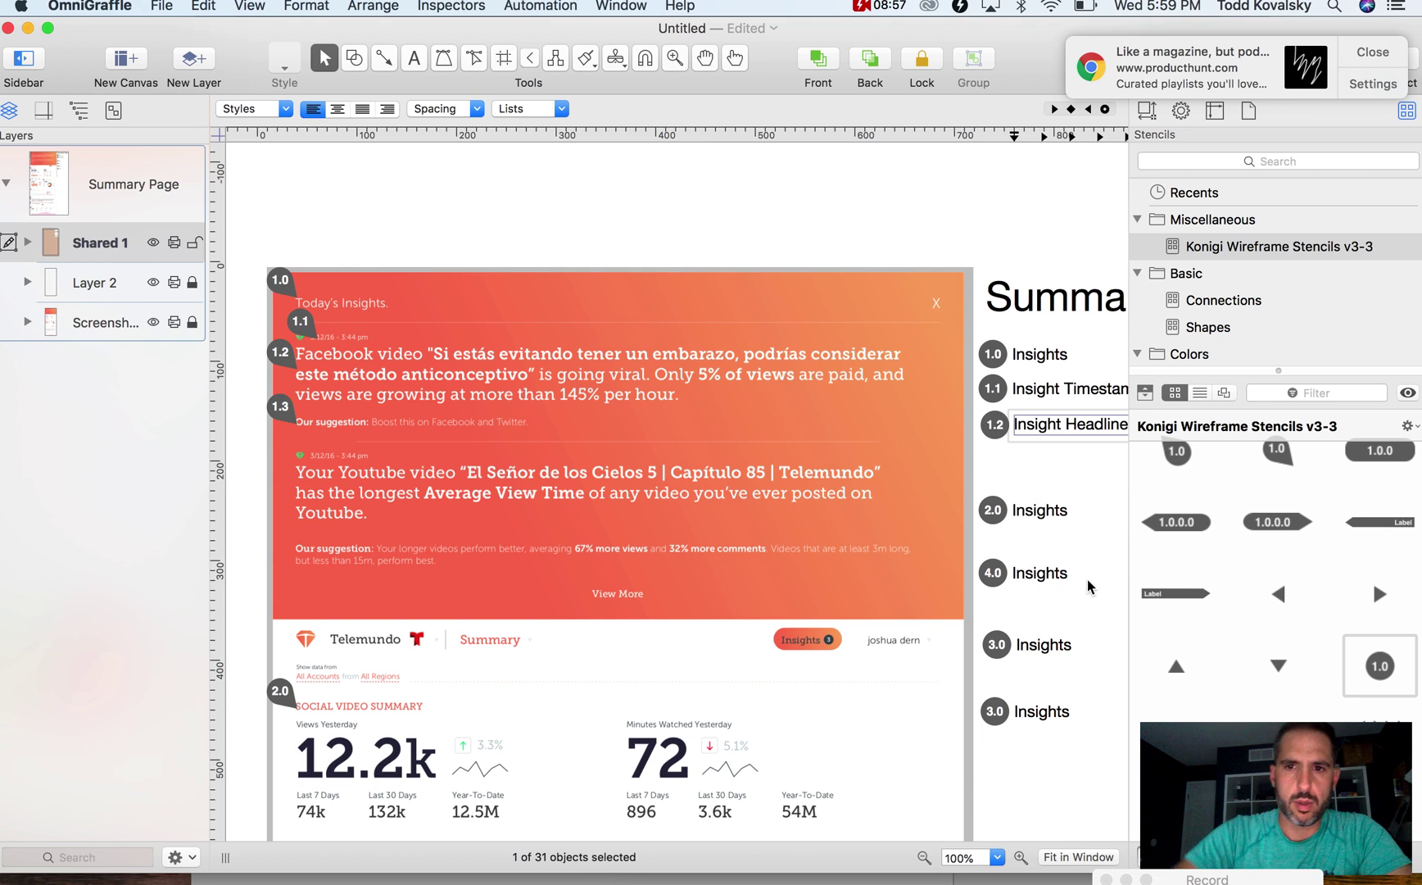
{"action": "left_click", "coordinate": [1064, 460]}
Duplicate the 1.2 note with its number circle just below it and number the copy 1.3
{"action": "scroll", "coordinate": [1057, 442], "scroll_direction": "down", "scroll_amount": 2}
{"action": "left_click", "coordinate": [1009, 399]}
{"action": "left_click", "coordinate": [1029, 398], "text": "shift"}
{"action": "left_click_drag", "start_coordinate": [1029, 398], "coordinate": [1036, 436]}
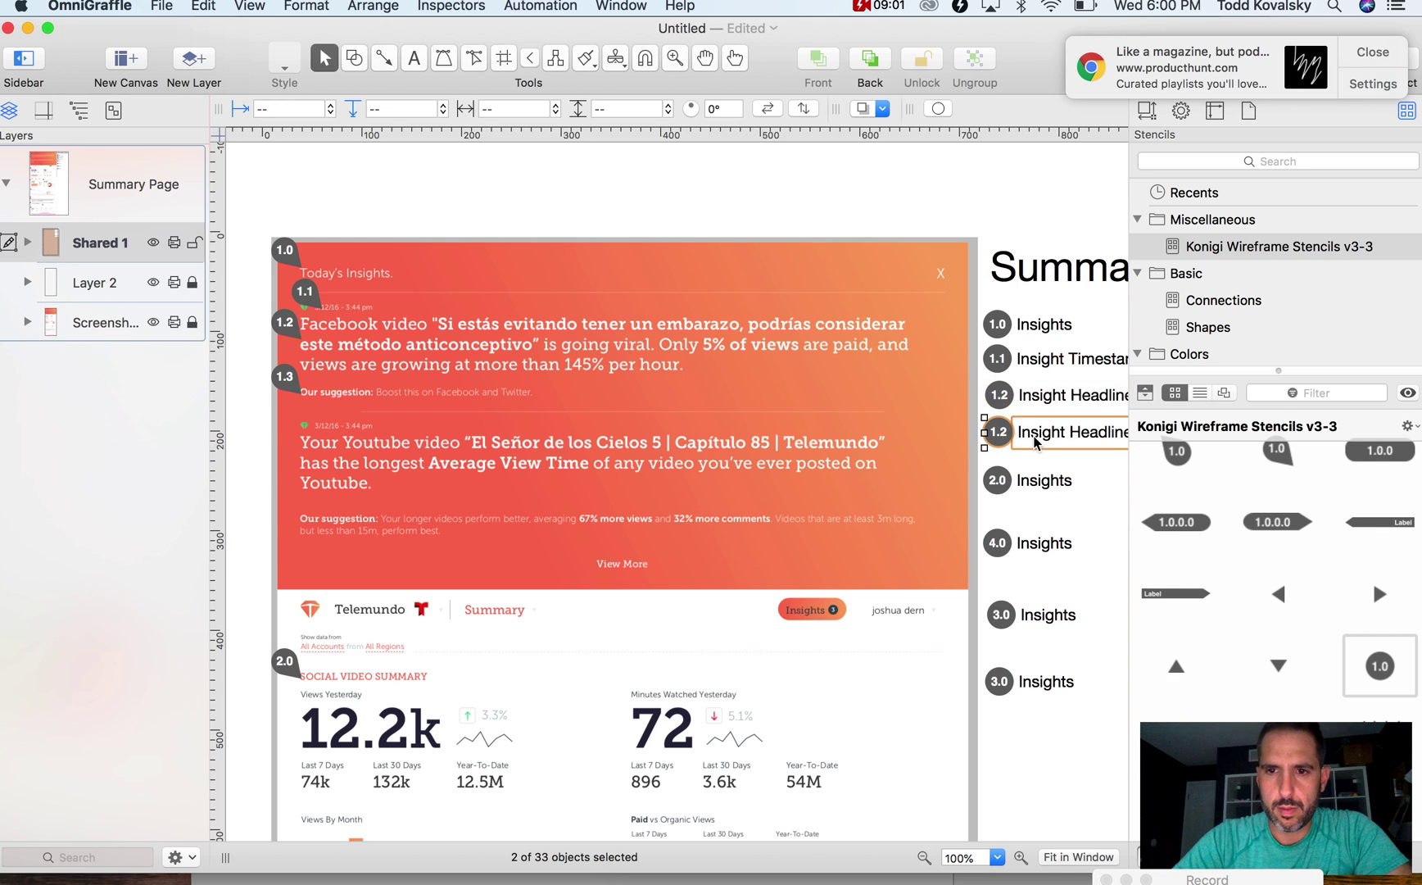
{"action": "double_click", "coordinate": [998, 435]}
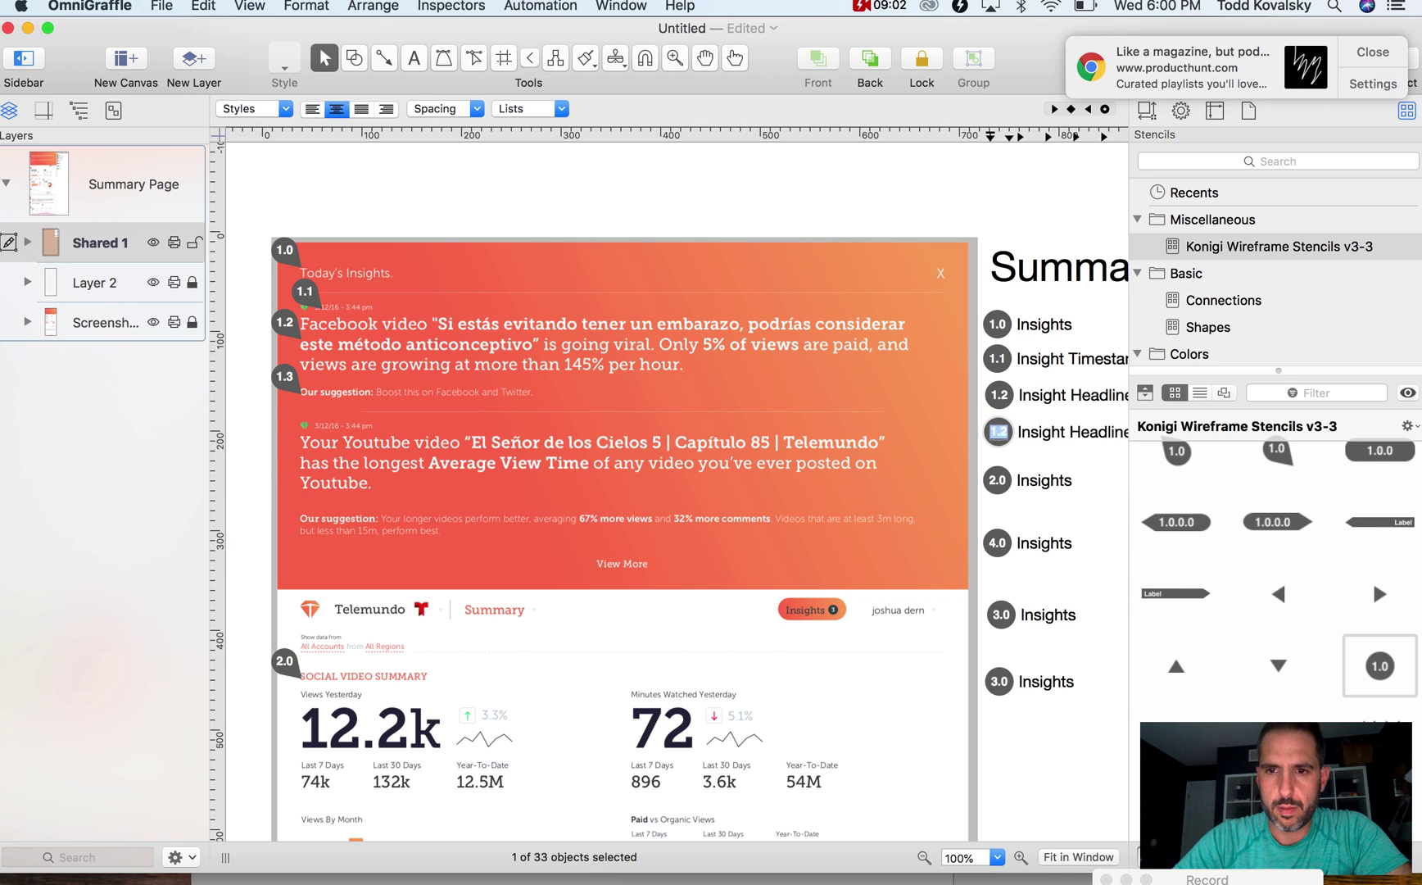
Replace the 1.3 note's text with "Suggested Action"
{"action": "double_click", "coordinate": [1061, 431]}
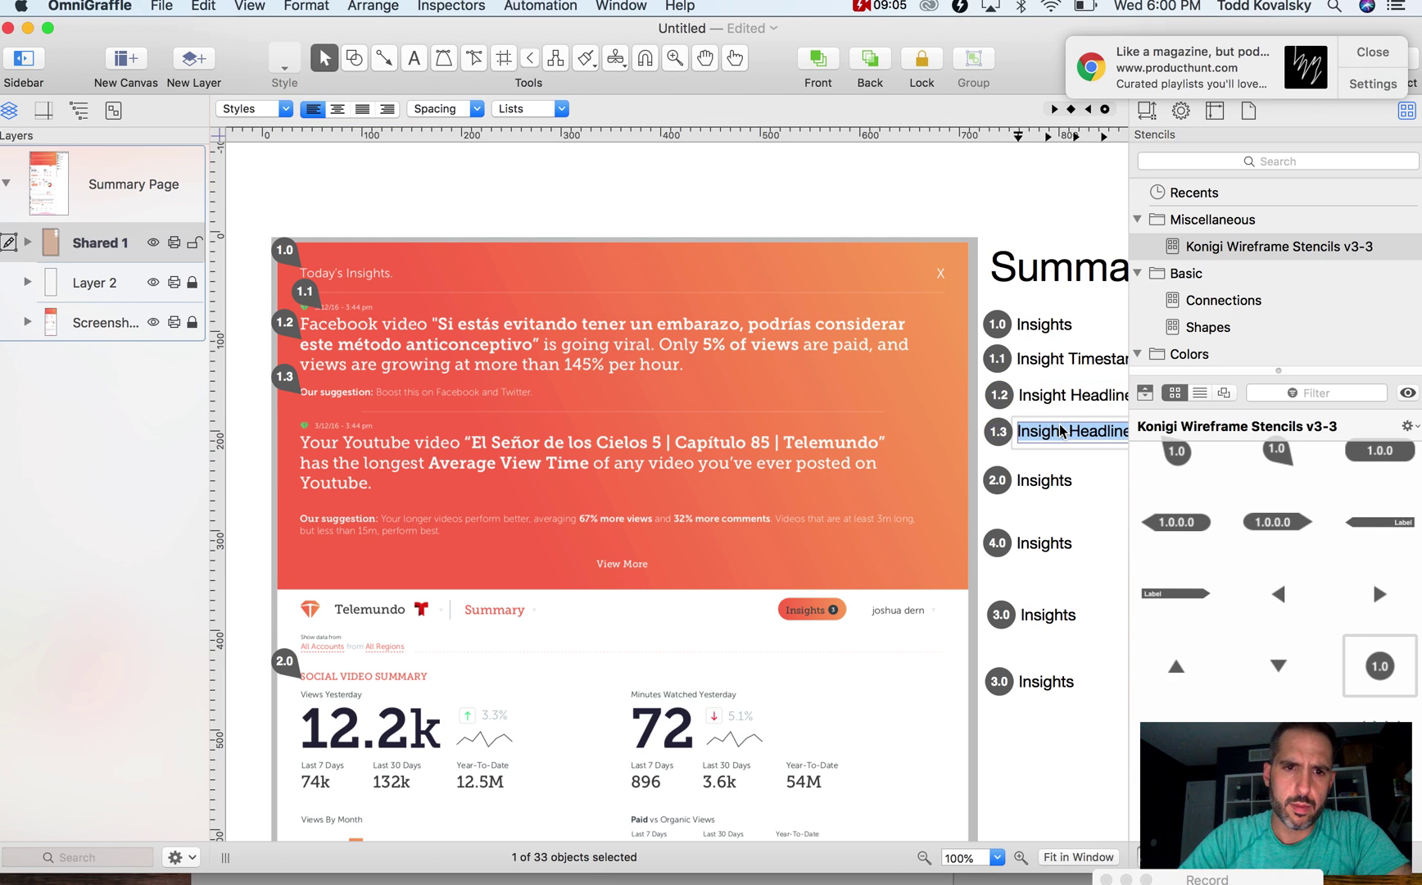
{"action": "type", "text": "Next"}
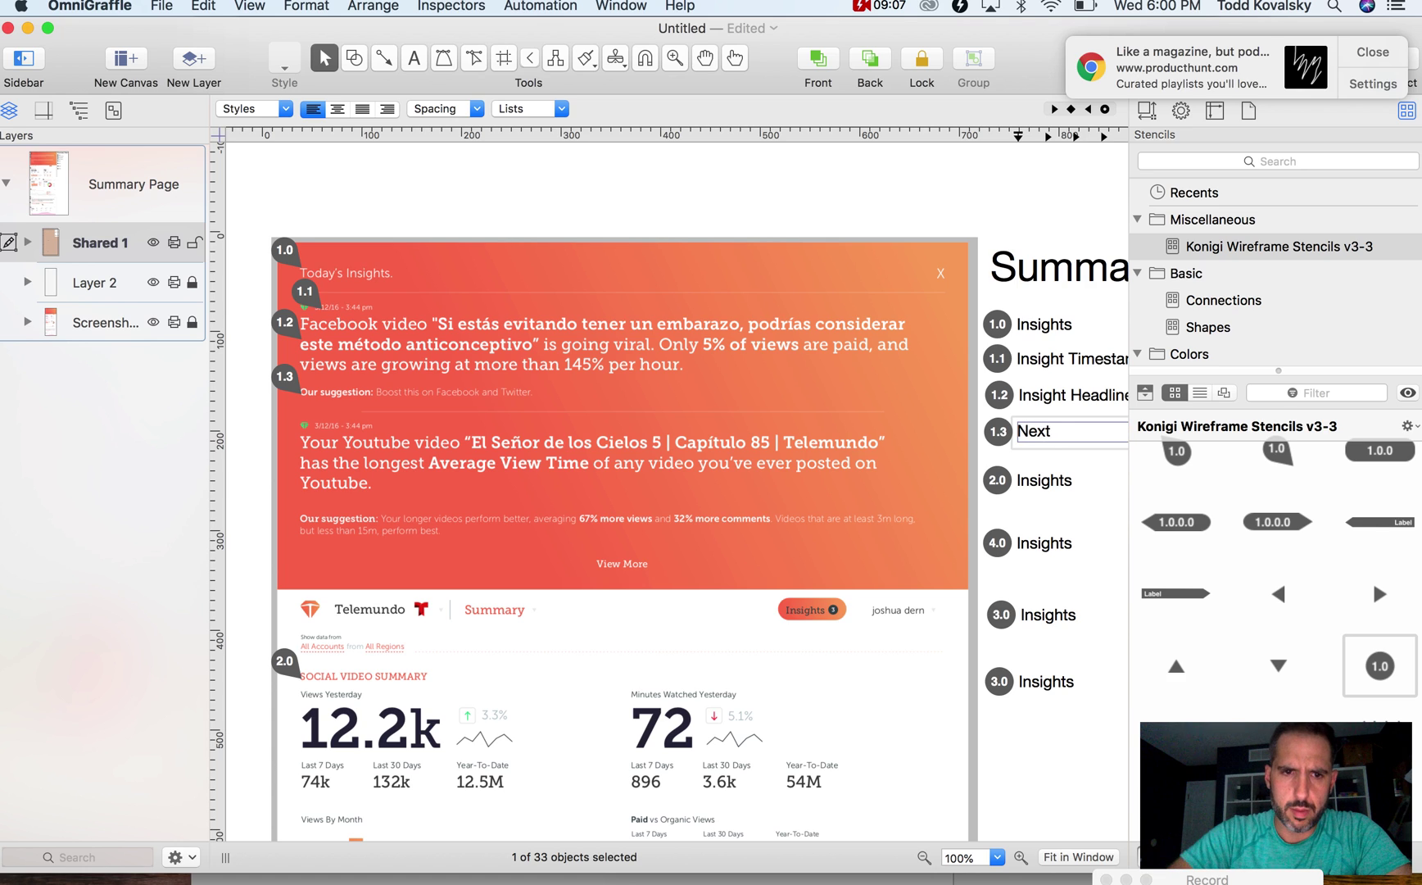
{"action": "key", "text": "BackSpace"}
{"action": "key", "text": "BackSpace"}
{"action": "key", "text": "BackSpace"}
{"action": "key", "text": "BackSpace"}
{"action": "type", "text": "Suggested"}
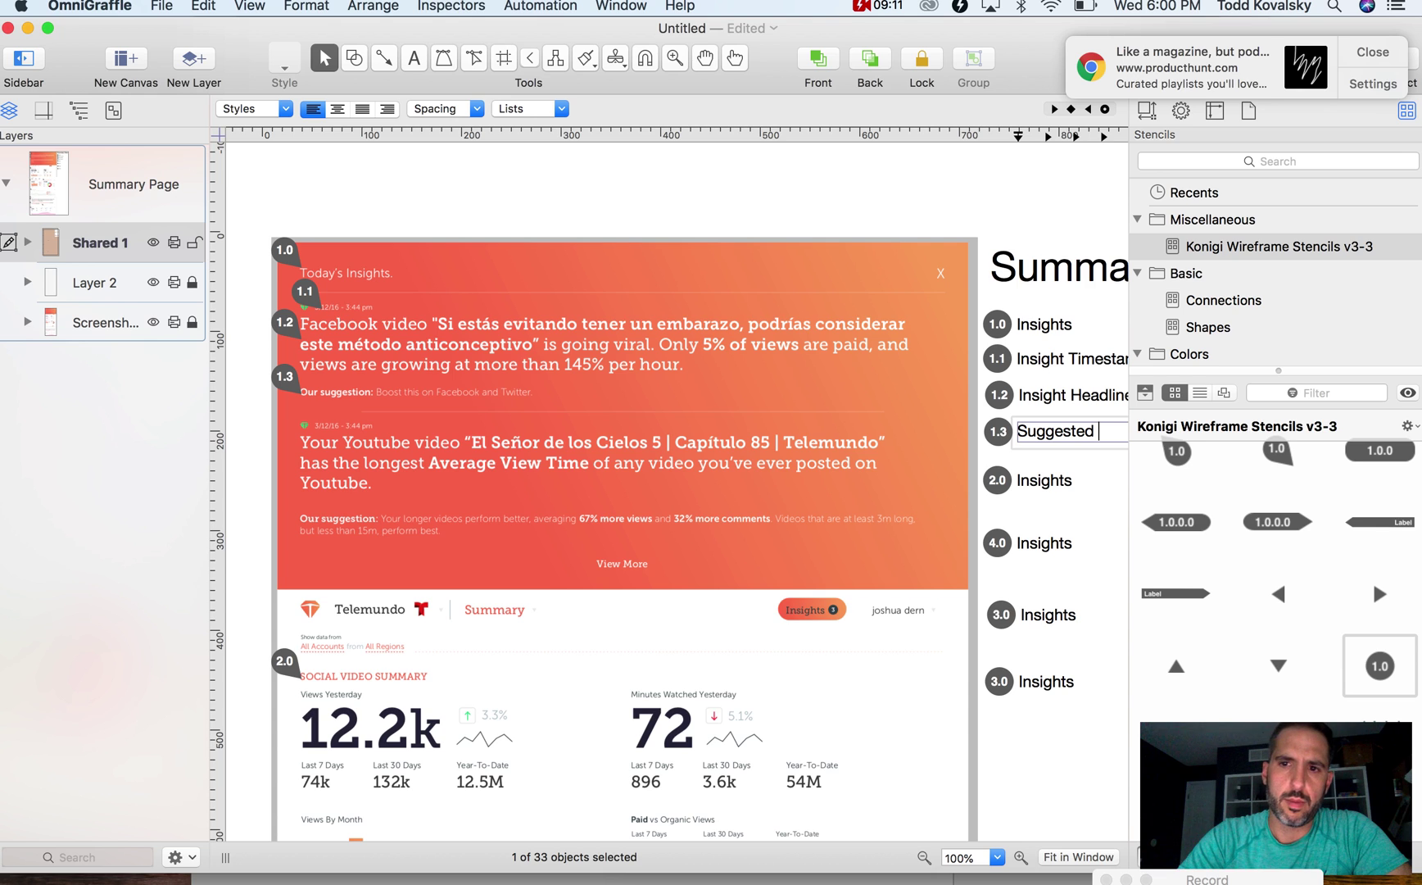
{"action": "type", "text": " Af"}
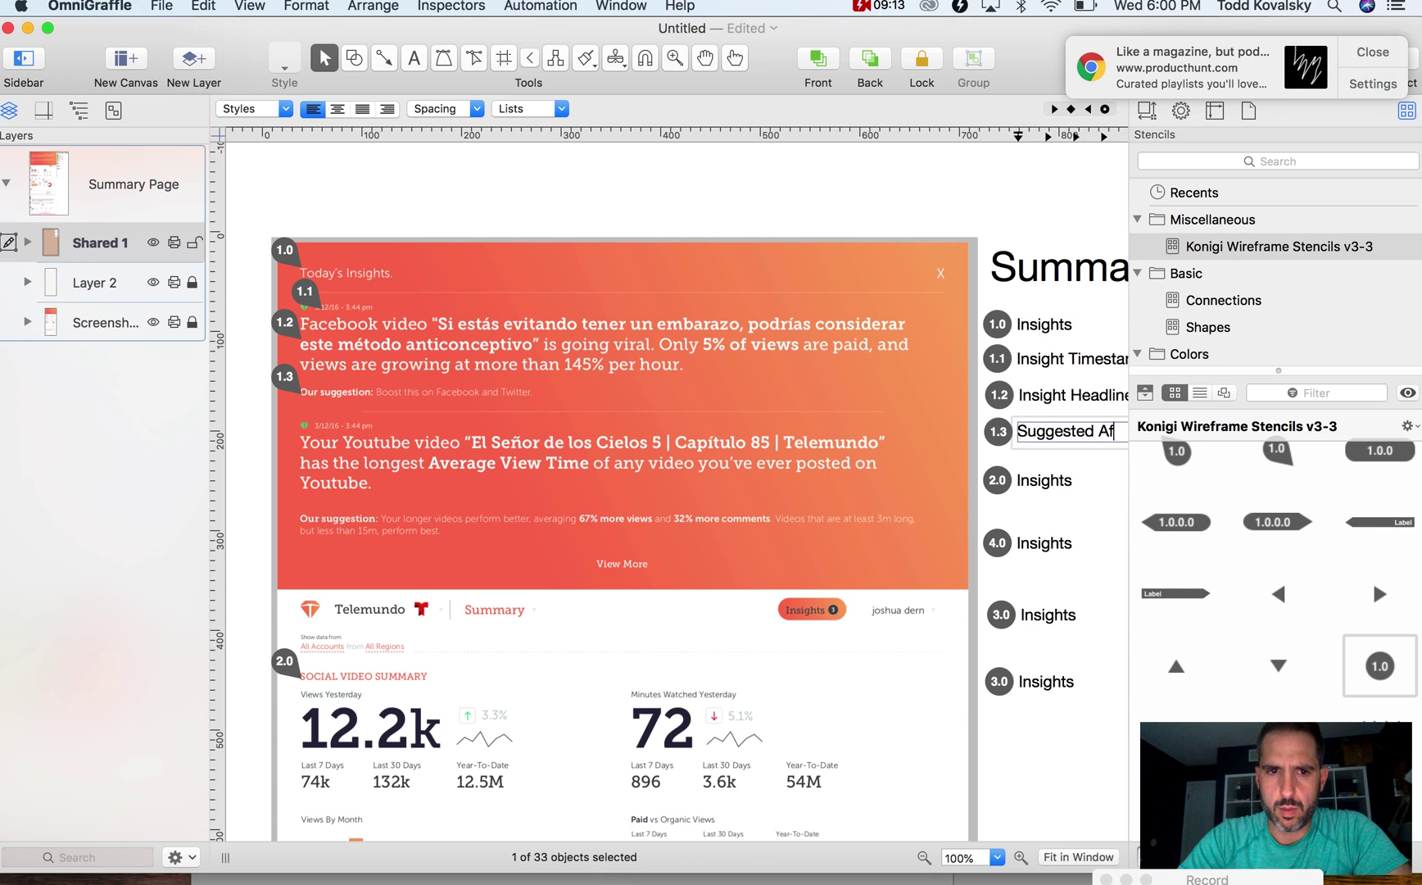
{"action": "key", "text": "BackSpace"}
{"action": "type", "text": "ction"}
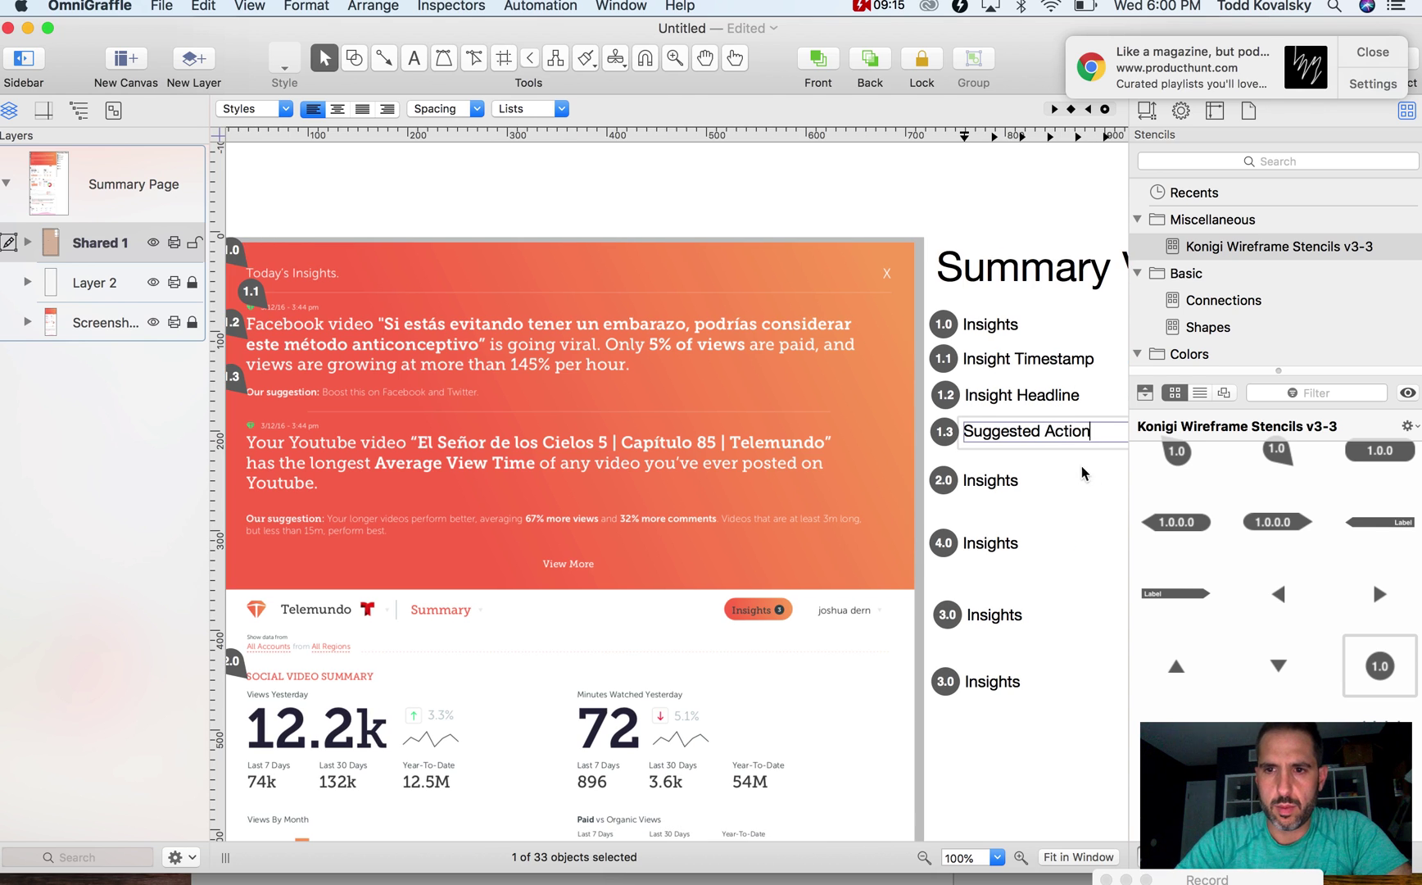
{"action": "left_click", "coordinate": [1086, 475]}
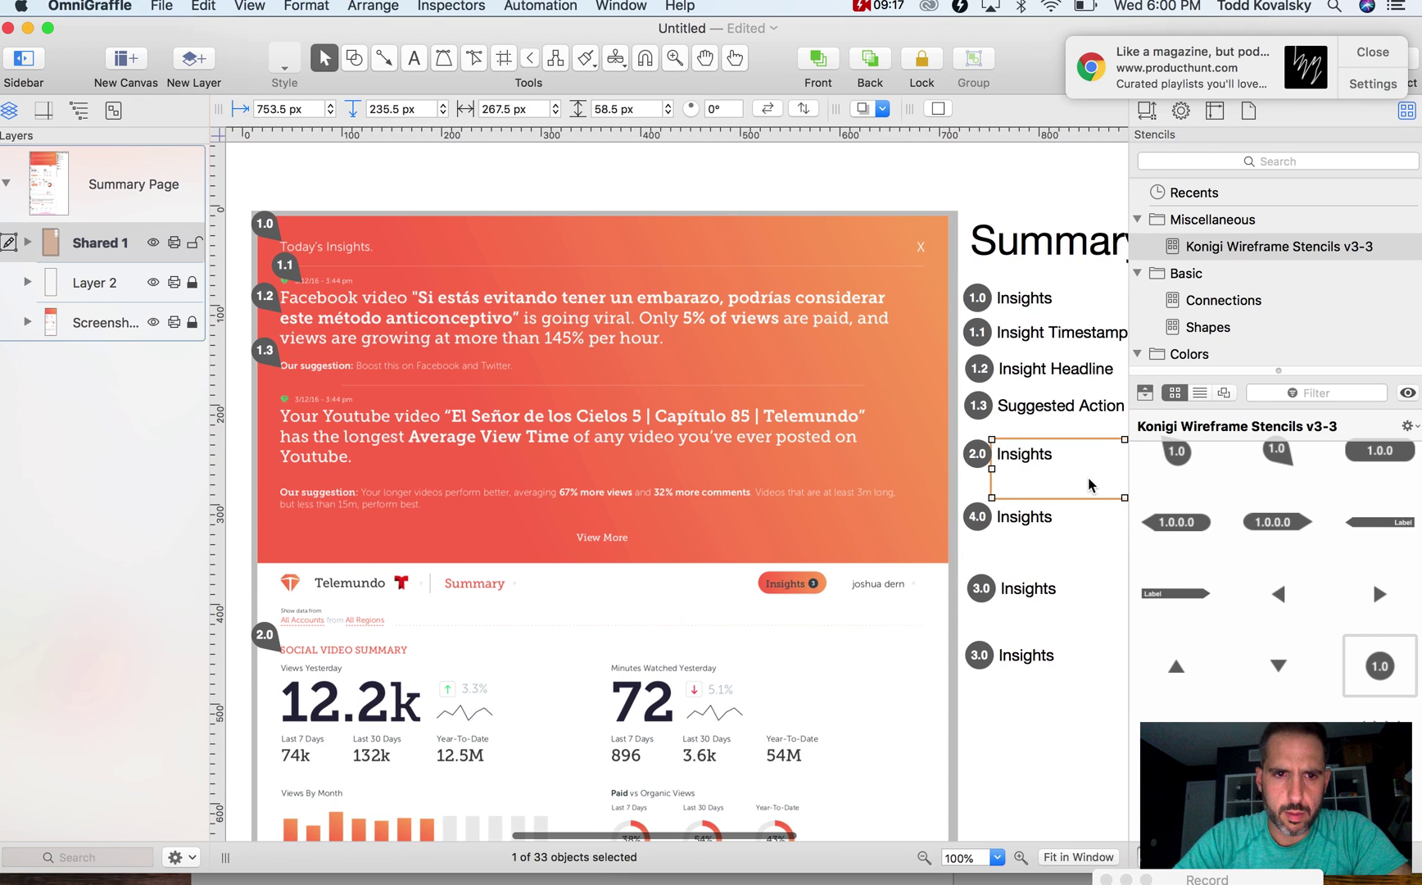
Place a copy of the dashboard's 2.0 marker beside the Views Yesterday figure and number it 2.1
{"action": "scroll", "coordinate": [1088, 476], "scroll_direction": "down", "scroll_amount": 2}
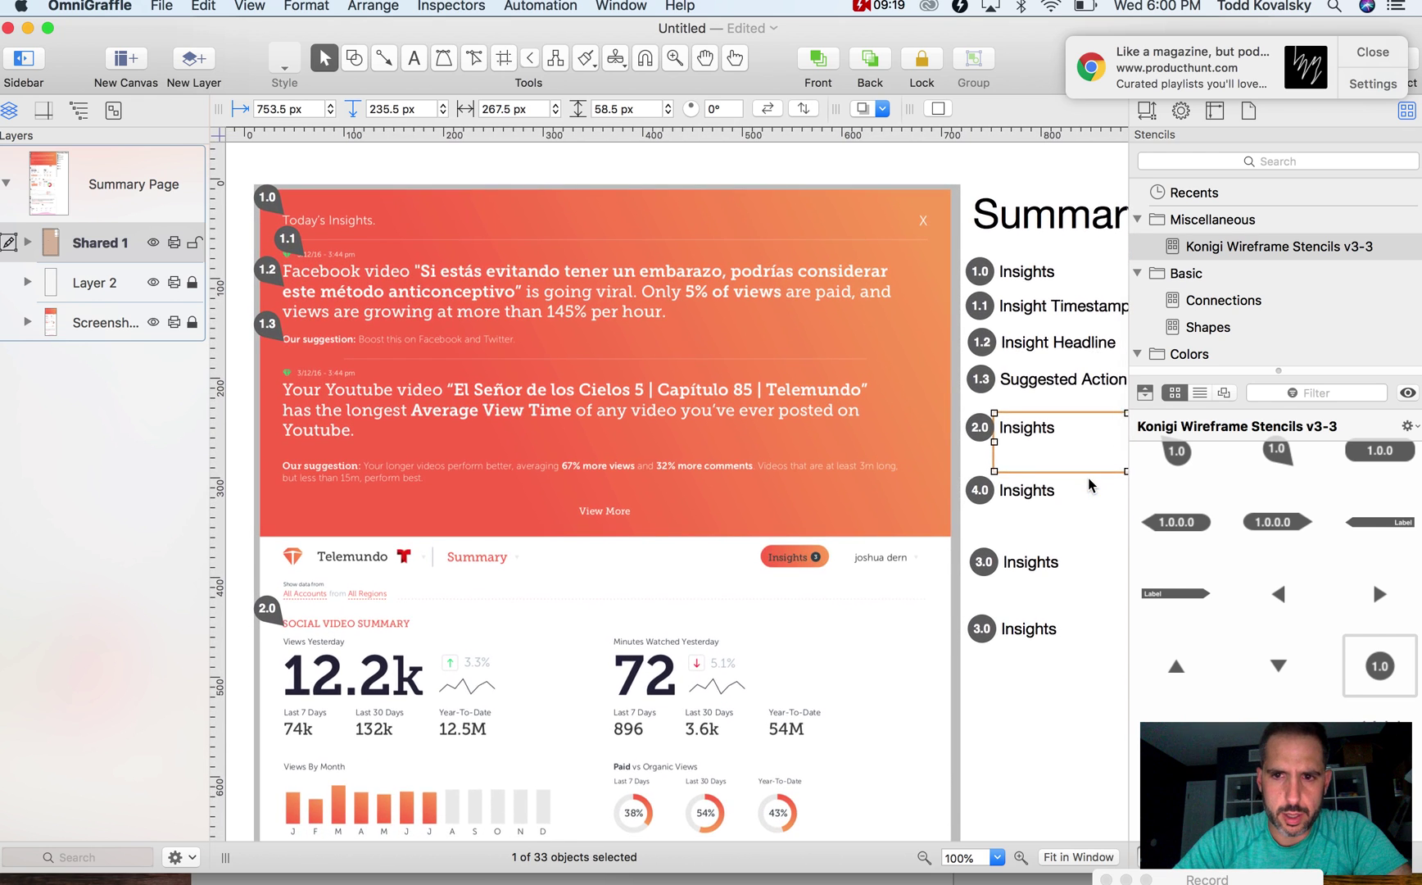
{"action": "scroll", "coordinate": [1087, 477], "scroll_direction": "down", "scroll_amount": 8}
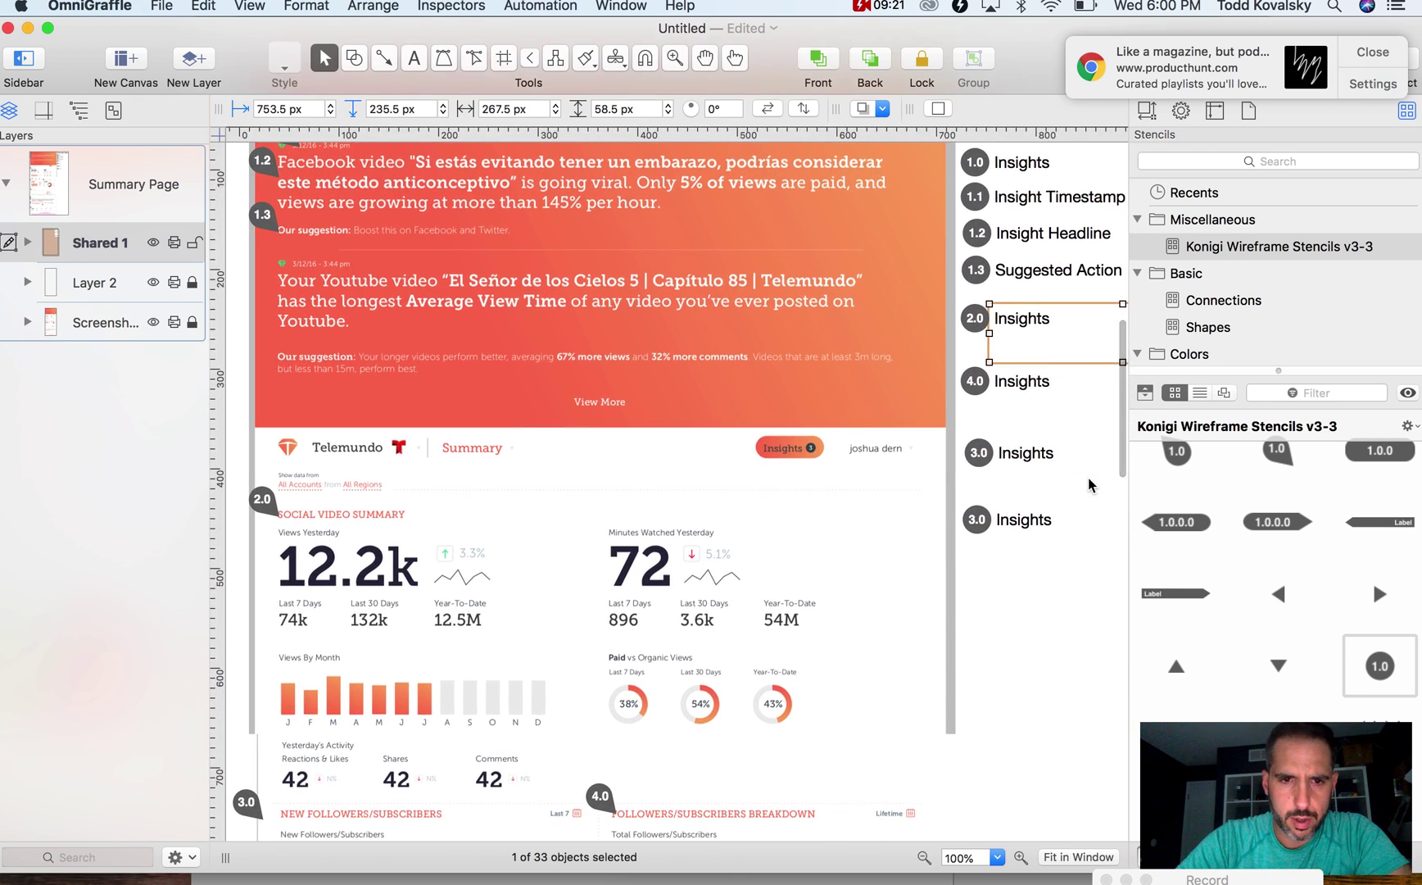
{"action": "scroll", "coordinate": [1088, 484], "scroll_direction": "down", "scroll_amount": 12}
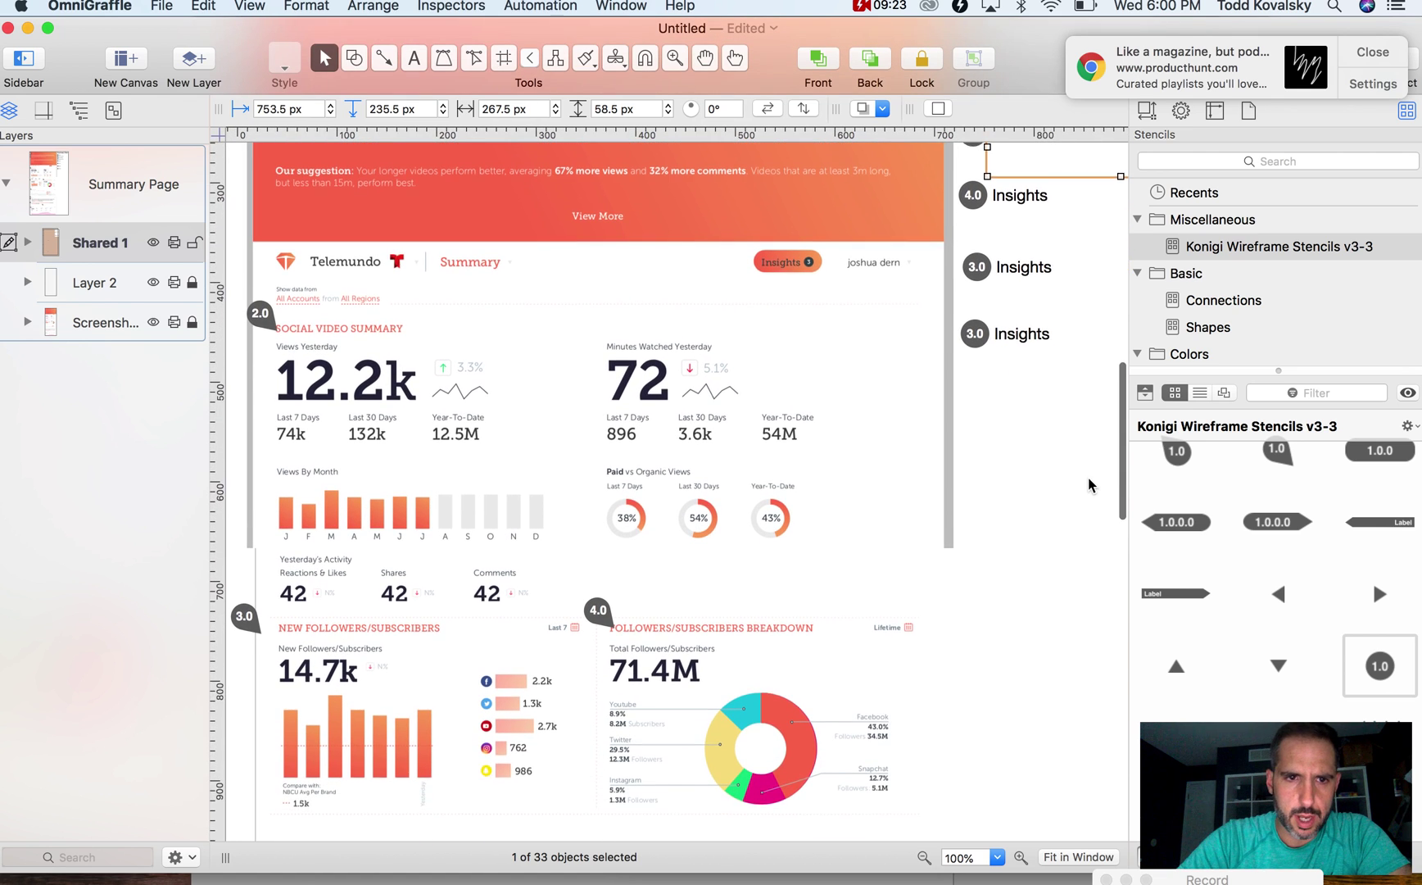
{"action": "scroll", "coordinate": [1088, 485], "scroll_direction": "down", "scroll_amount": 2}
{"action": "scroll", "coordinate": [403, 346], "scroll_direction": "down", "scroll_amount": 2}
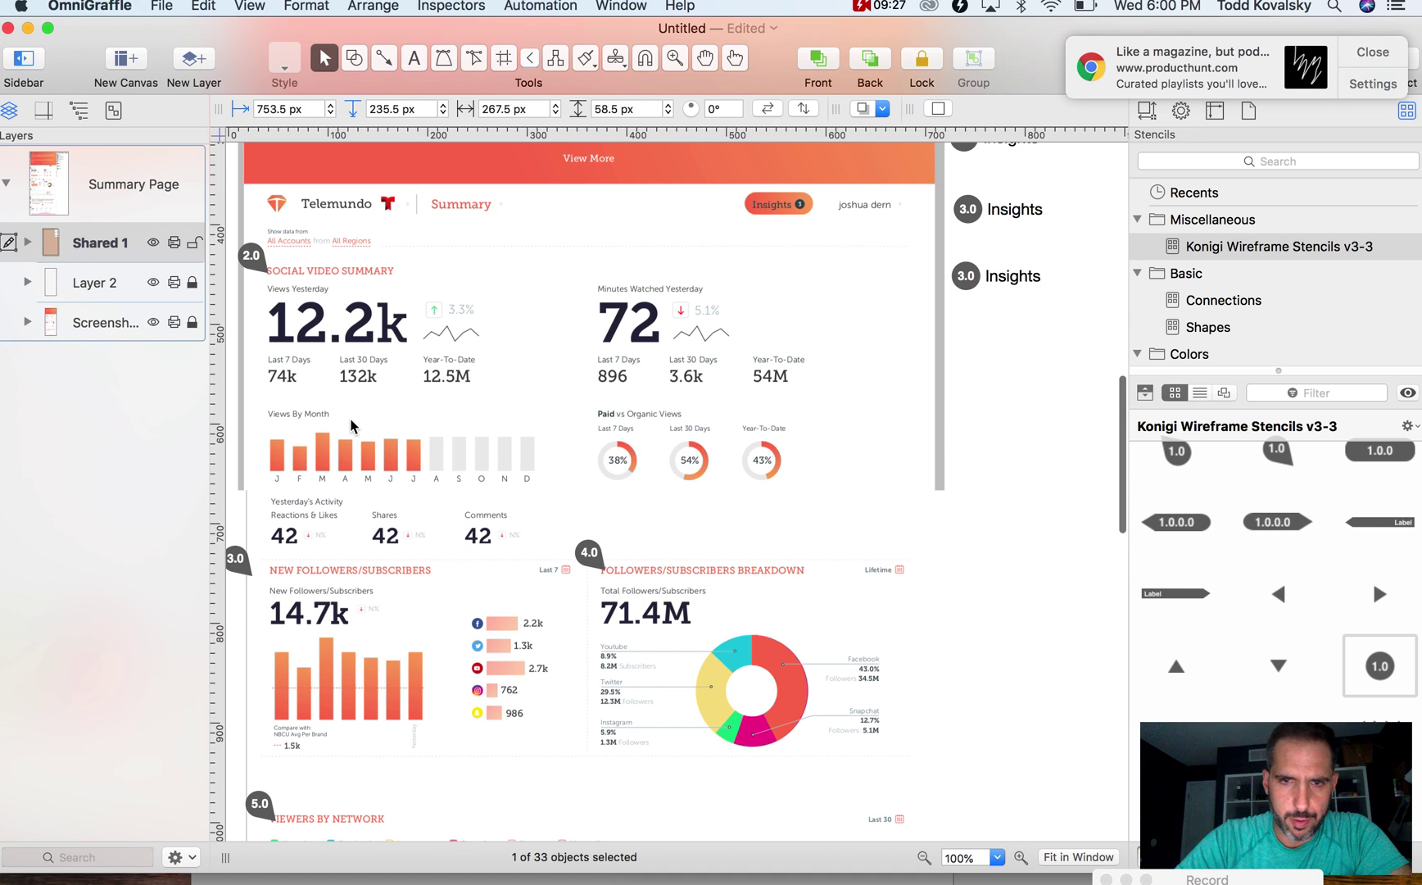
{"action": "scroll", "coordinate": [350, 420], "scroll_direction": "up", "scroll_amount": 5}
{"action": "scroll", "coordinate": [352, 432], "scroll_direction": "left", "scroll_amount": 2}
{"action": "left_click_drag", "start_coordinate": [304, 342], "coordinate": [305, 385]}
{"action": "double_click", "coordinate": [304, 383]}
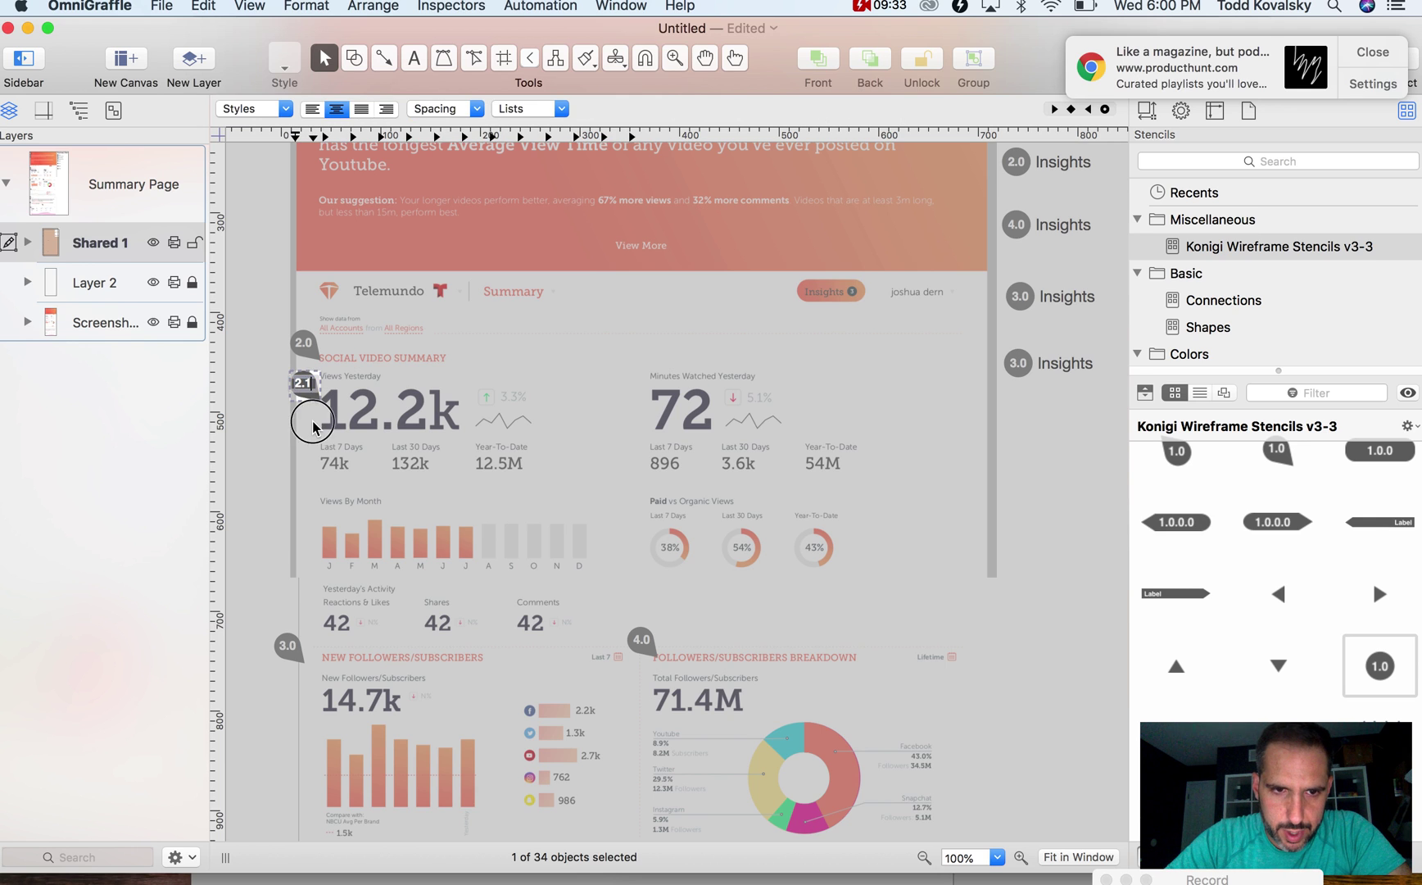
{"action": "left_click", "coordinate": [313, 427]}
Place copies of the 2.1 marker beside the Last 7 Days row and the 3.3% trend, numbered 2.2 and 2.3
{"action": "left_click", "coordinate": [303, 383]}
{"action": "left_click_drag", "start_coordinate": [303, 382], "coordinate": [478, 376]}
{"action": "double_click", "coordinate": [303, 443]}
{"action": "left_click", "coordinate": [312, 461]}
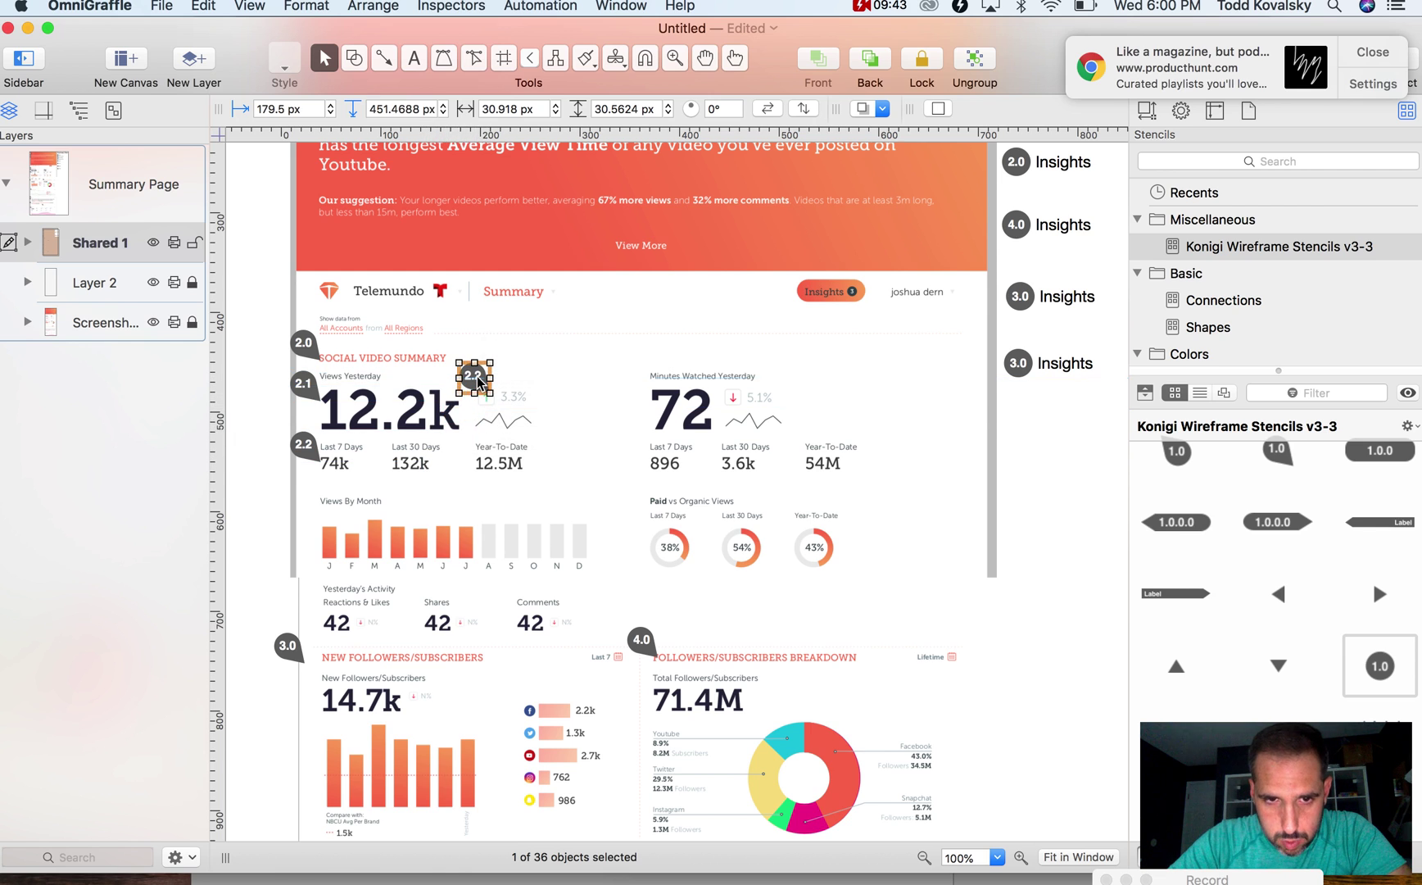
{"action": "double_click", "coordinate": [477, 376]}
{"action": "type", "text": "2."}
{"action": "left_click", "coordinate": [519, 467]}
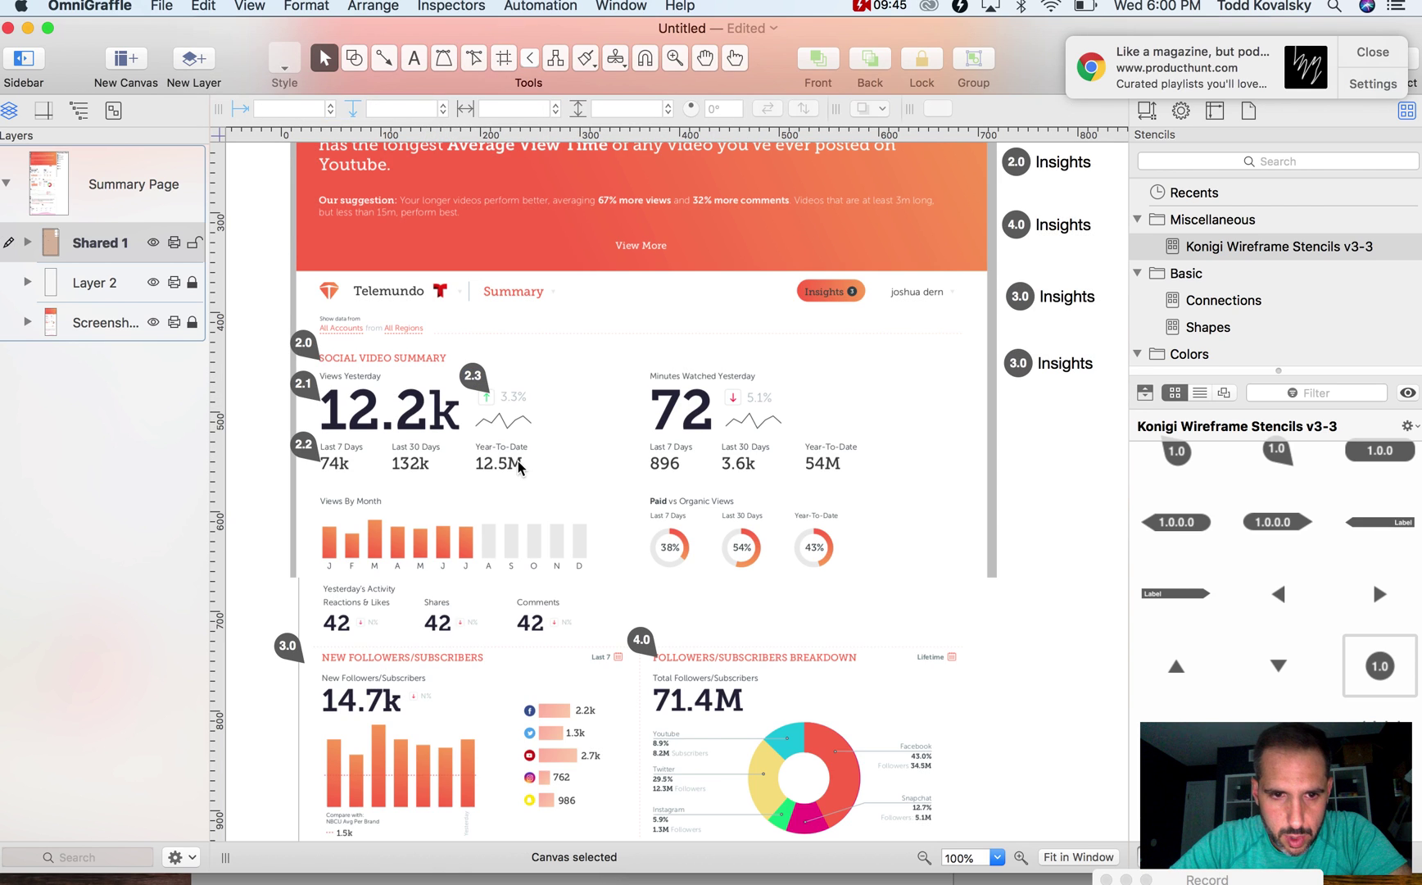
Add marker copies beside the Views By Month chart and the Yesterday's Activity row, numbered 2.4 and 2.5
{"action": "left_click_drag", "start_coordinate": [484, 384], "coordinate": [310, 516]}
{"action": "double_click", "coordinate": [309, 515]}
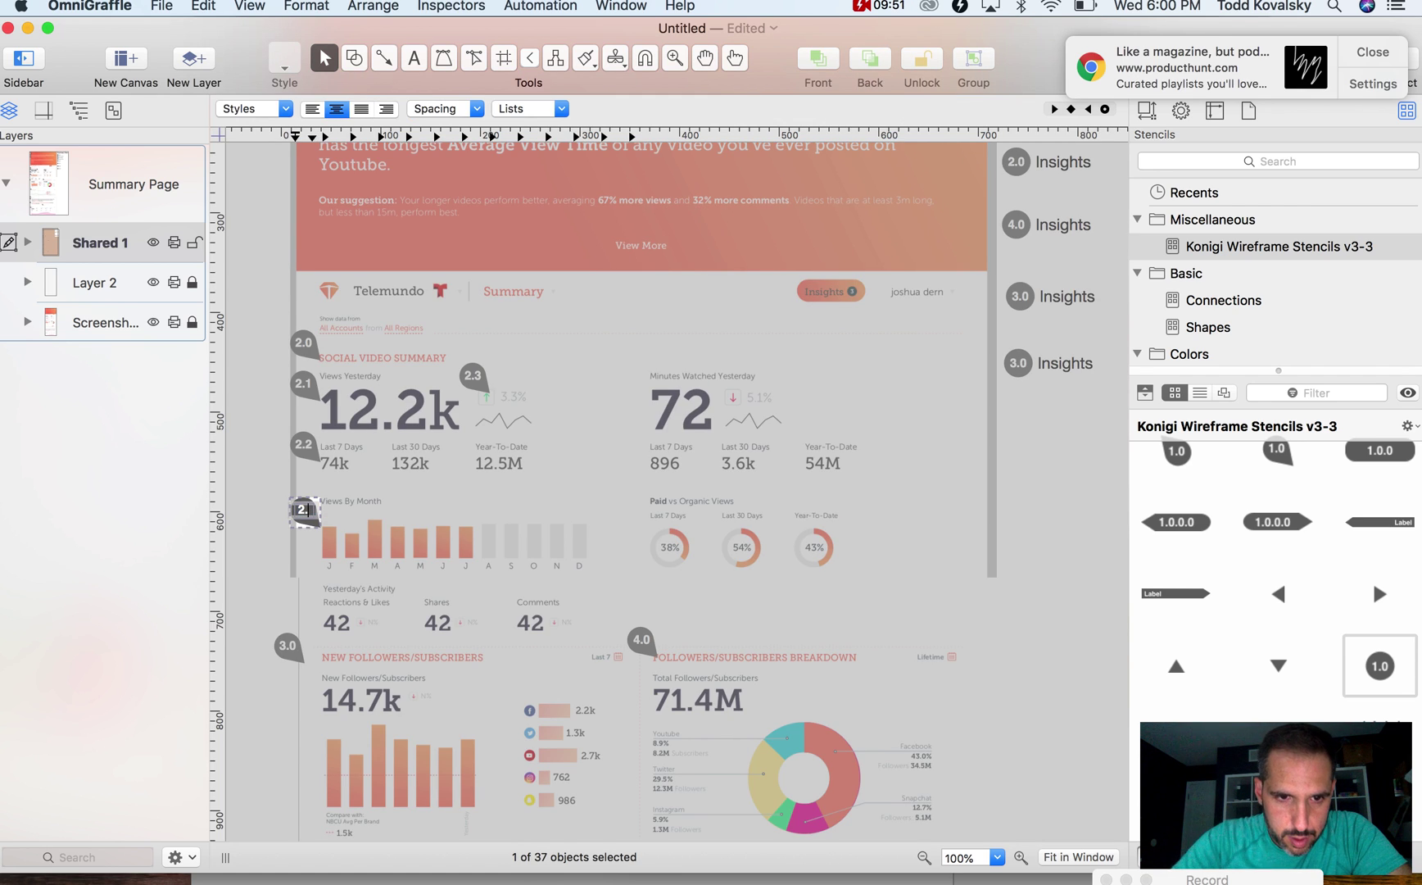
{"action": "key", "text": "Escape"}
{"action": "left_click_drag", "start_coordinate": [303, 511], "coordinate": [310, 608]}
{"action": "double_click", "coordinate": [308, 608]}
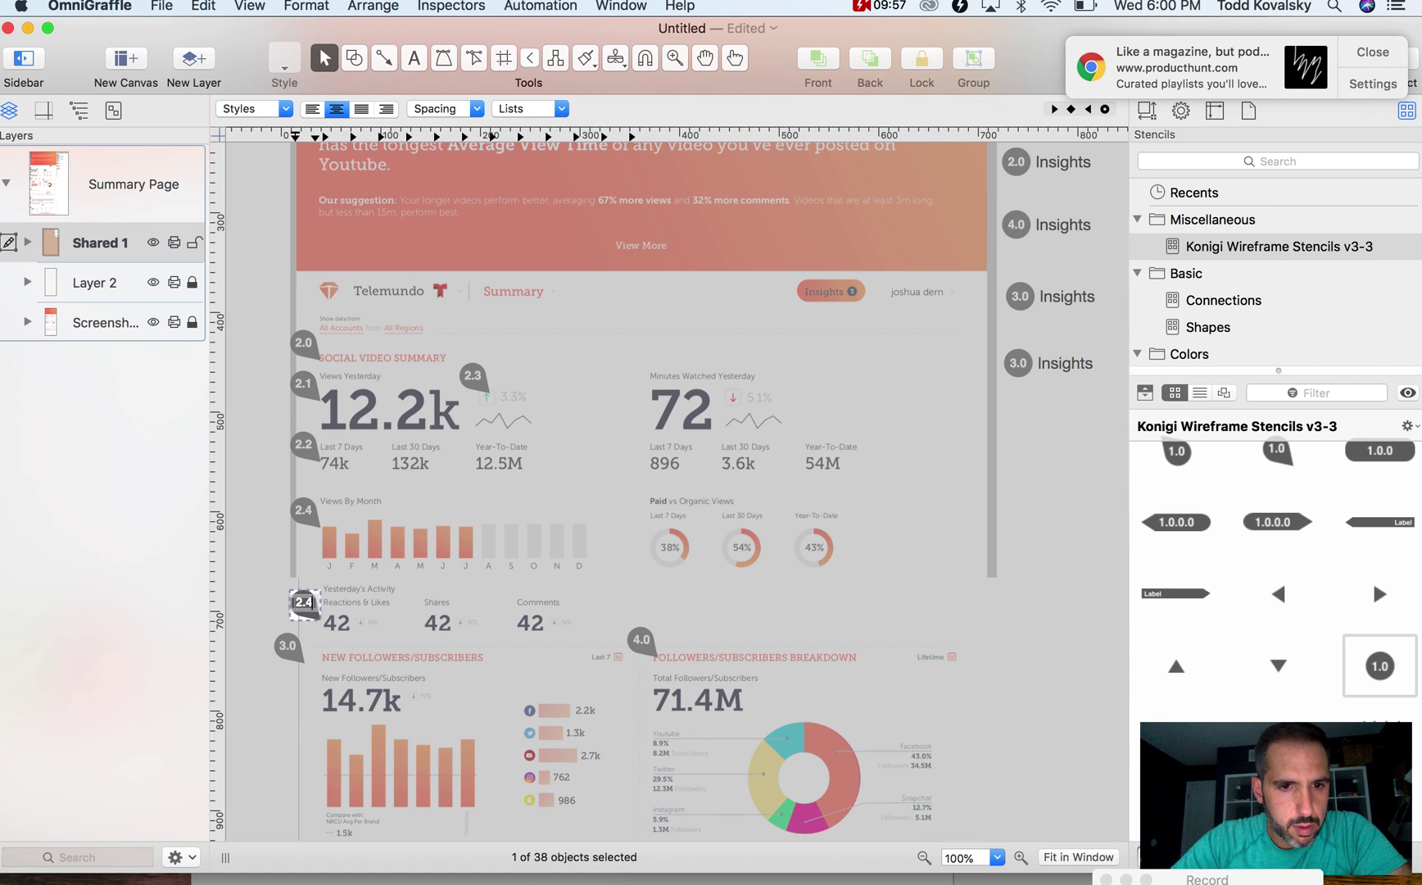
{"action": "left_click", "coordinate": [362, 638]}
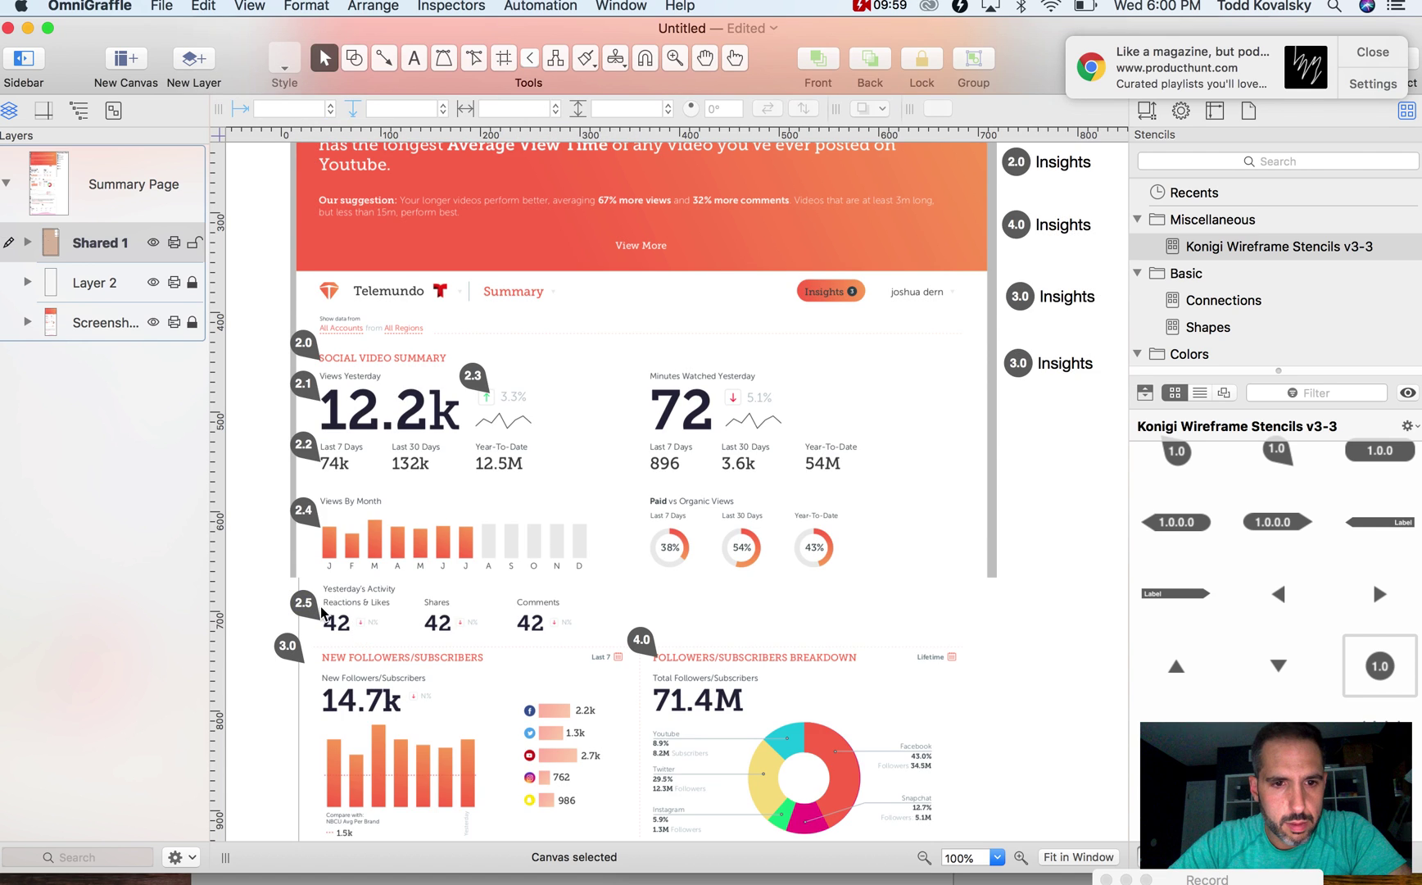
Delete the 4.0 note and both 3.0 notes, including their number circles, from the notes column
{"action": "scroll", "coordinate": [639, 612], "scroll_direction": "right", "scroll_amount": 2}
{"action": "scroll", "coordinate": [691, 614], "scroll_direction": "up", "scroll_amount": 5}
{"action": "left_click", "coordinate": [1049, 554]}
{"action": "left_click_drag", "start_coordinate": [1049, 554], "coordinate": [963, 353]}
{"action": "scroll", "coordinate": [962, 354], "scroll_direction": "right", "scroll_amount": 3}
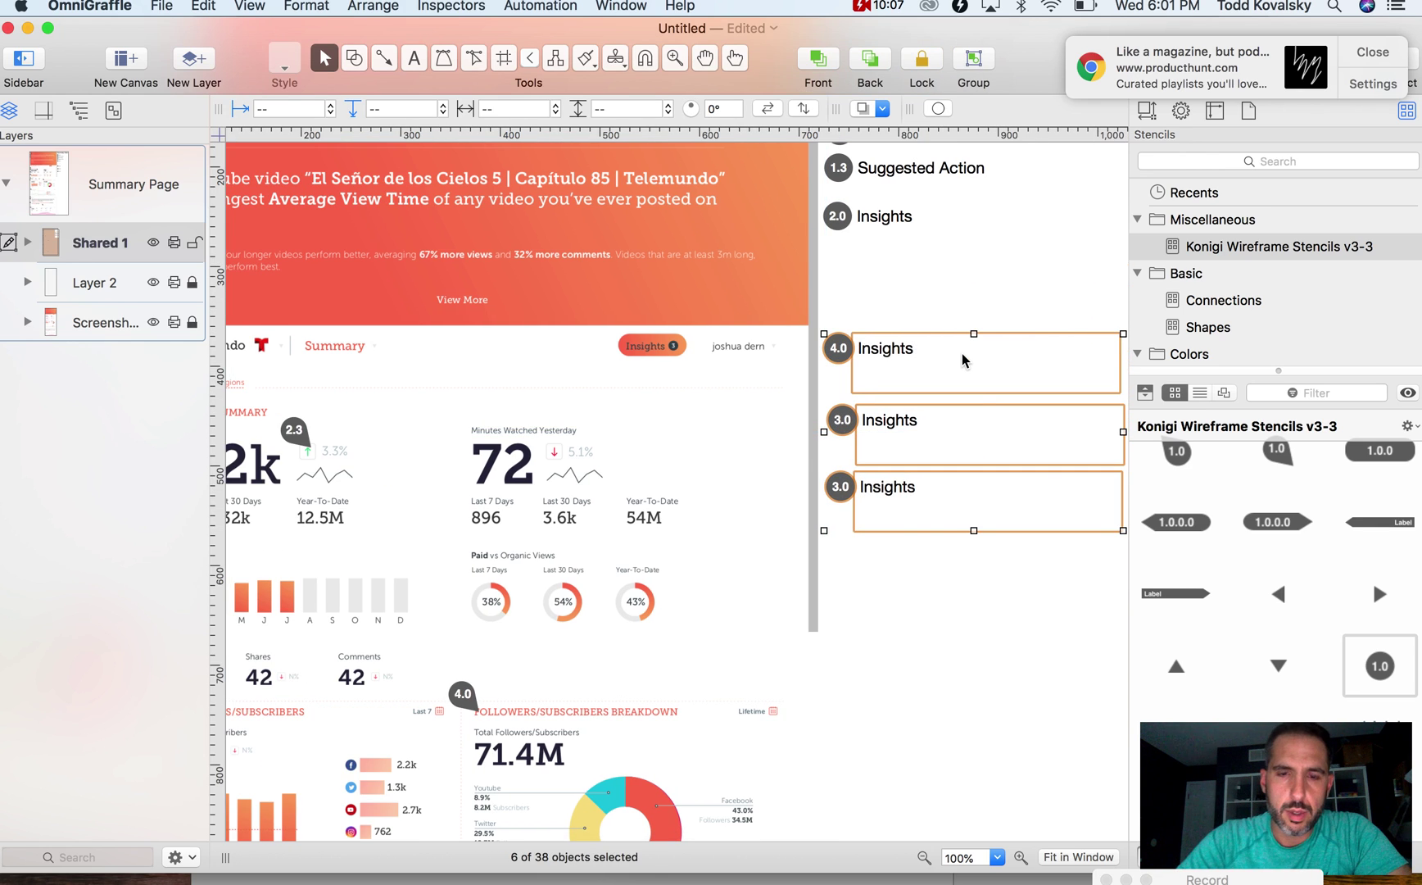
{"action": "key", "text": "Delete"}
Duplicate the 2.0 note with its number circle just below it and number the copy 2.1
{"action": "left_click", "coordinate": [891, 229]}
{"action": "left_click", "coordinate": [837, 217], "text": "shift"}
{"action": "left_click_drag", "start_coordinate": [835, 223], "coordinate": [837, 266]}
{"action": "double_click", "coordinate": [837, 260]}
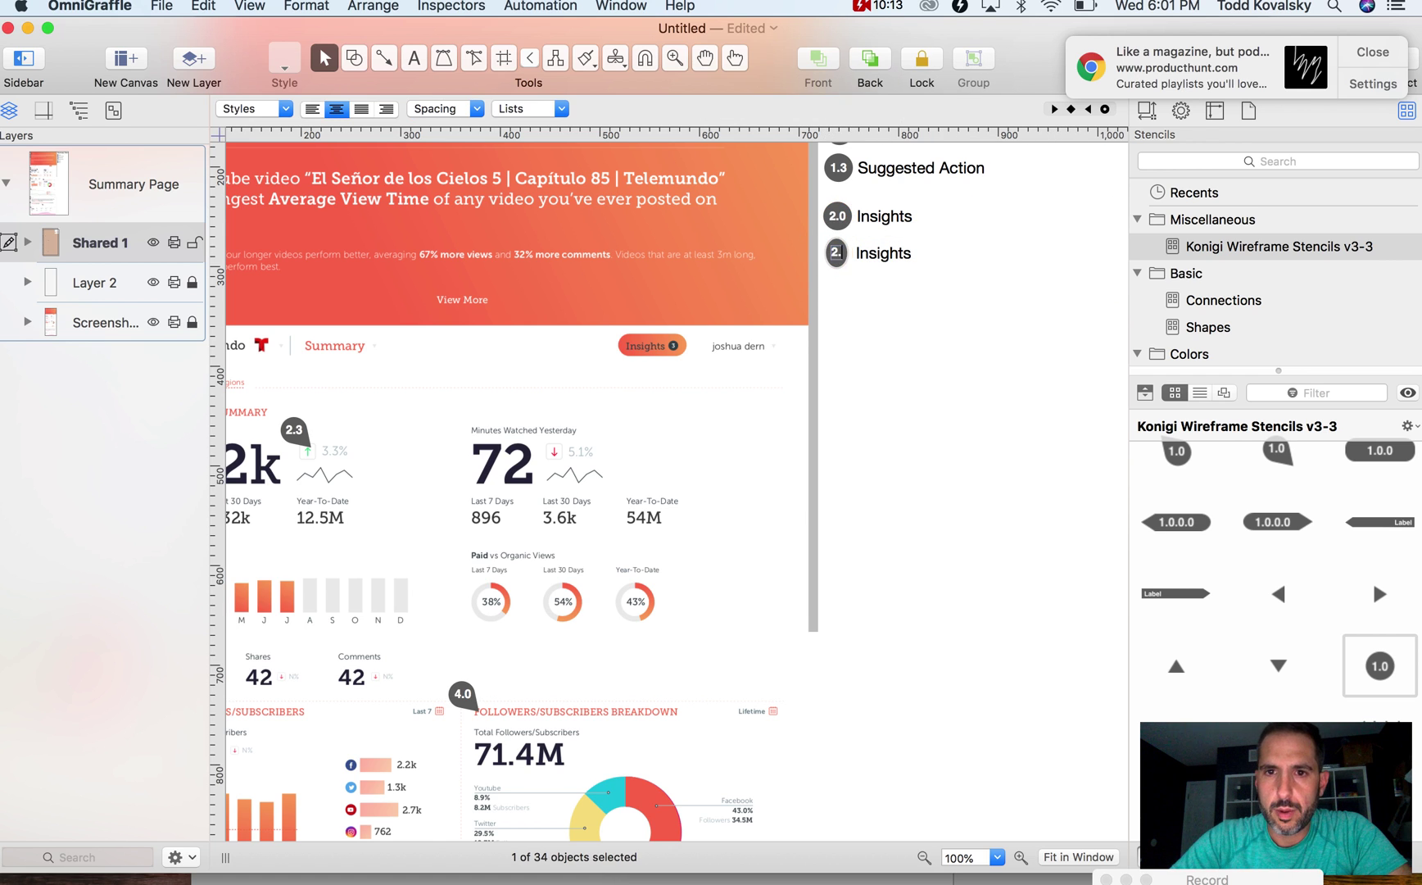
{"action": "left_click", "coordinate": [845, 278]}
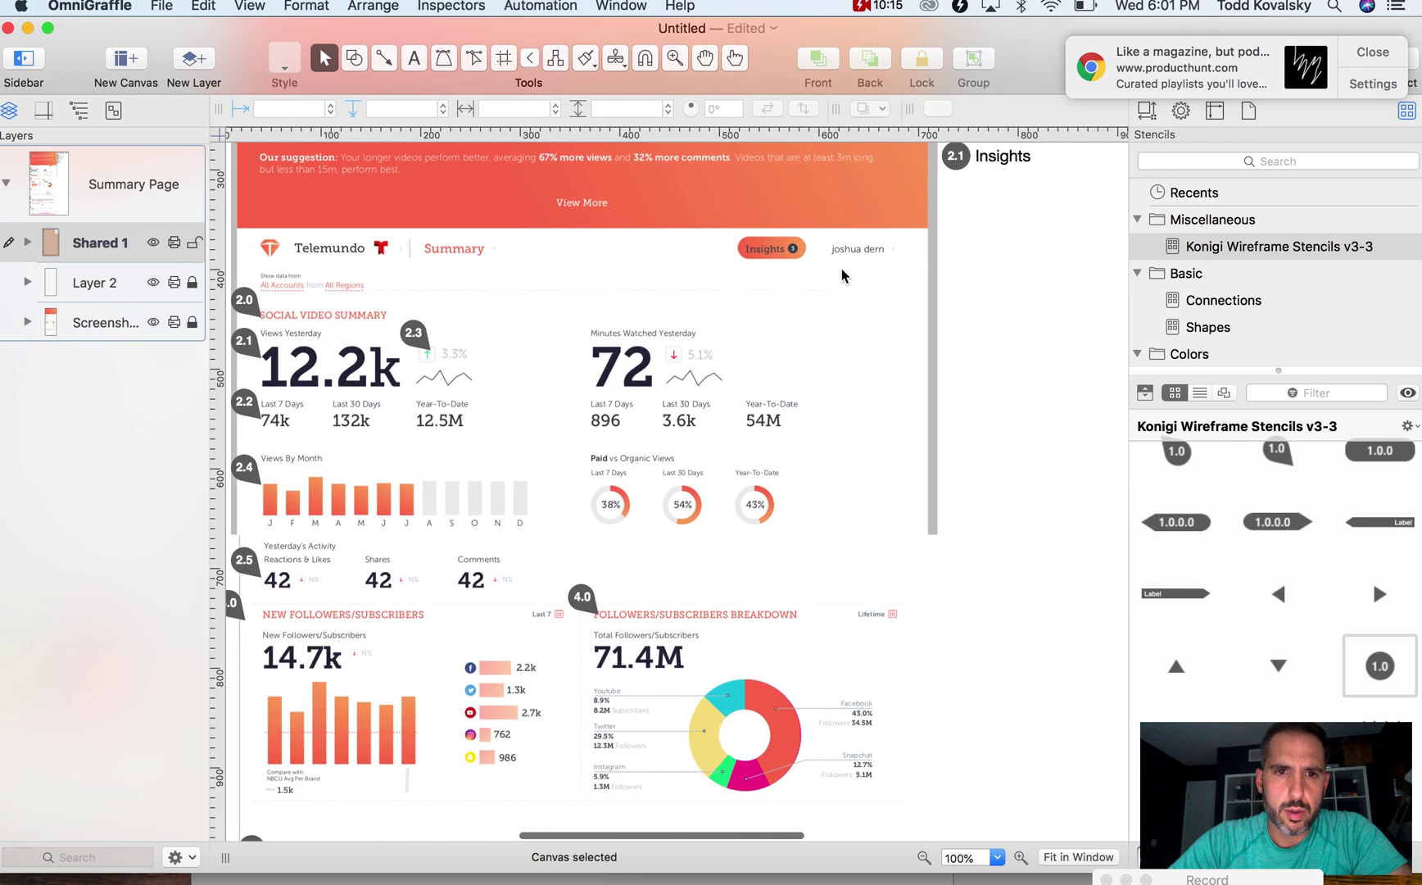
Duplicate the 2.1 note with its number circle below it and number the copy 2.2
{"action": "left_click", "coordinate": [966, 170]}
{"action": "left_click", "coordinate": [987, 159], "text": "shift"}
{"action": "left_click_drag", "start_coordinate": [987, 159], "coordinate": [990, 210]}
{"action": "scroll", "coordinate": [990, 207], "scroll_direction": "right", "scroll_amount": 3}
{"action": "double_click", "coordinate": [842, 199]}
{"action": "type", "text": "2.2"}
Duplicate the 2.2 note with its number circle below it and number the copy 2.3
{"action": "left_click", "coordinate": [843, 217]}
{"action": "left_click", "coordinate": [865, 200], "text": "shift"}
{"action": "left_click_drag", "start_coordinate": [865, 200], "coordinate": [864, 242]}
{"action": "double_click", "coordinate": [844, 244]}
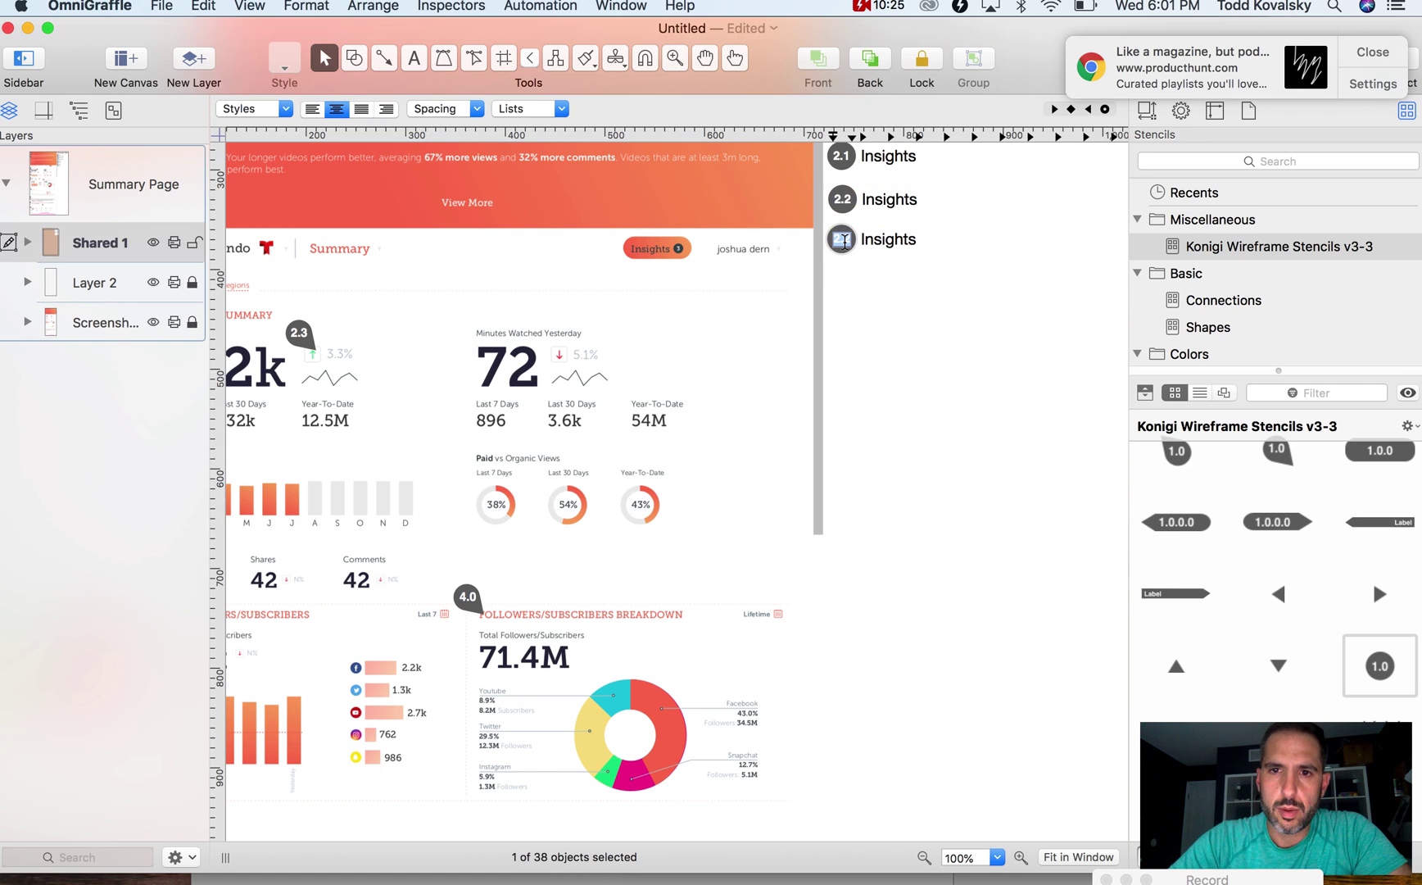
{"action": "type", "text": "2.3"}
{"action": "left_click", "coordinate": [736, 352]}
Duplicate the 2.3 note with its number circle below it and number the copy 2.4
{"action": "scroll", "coordinate": [668, 363], "scroll_direction": "left", "scroll_amount": 4}
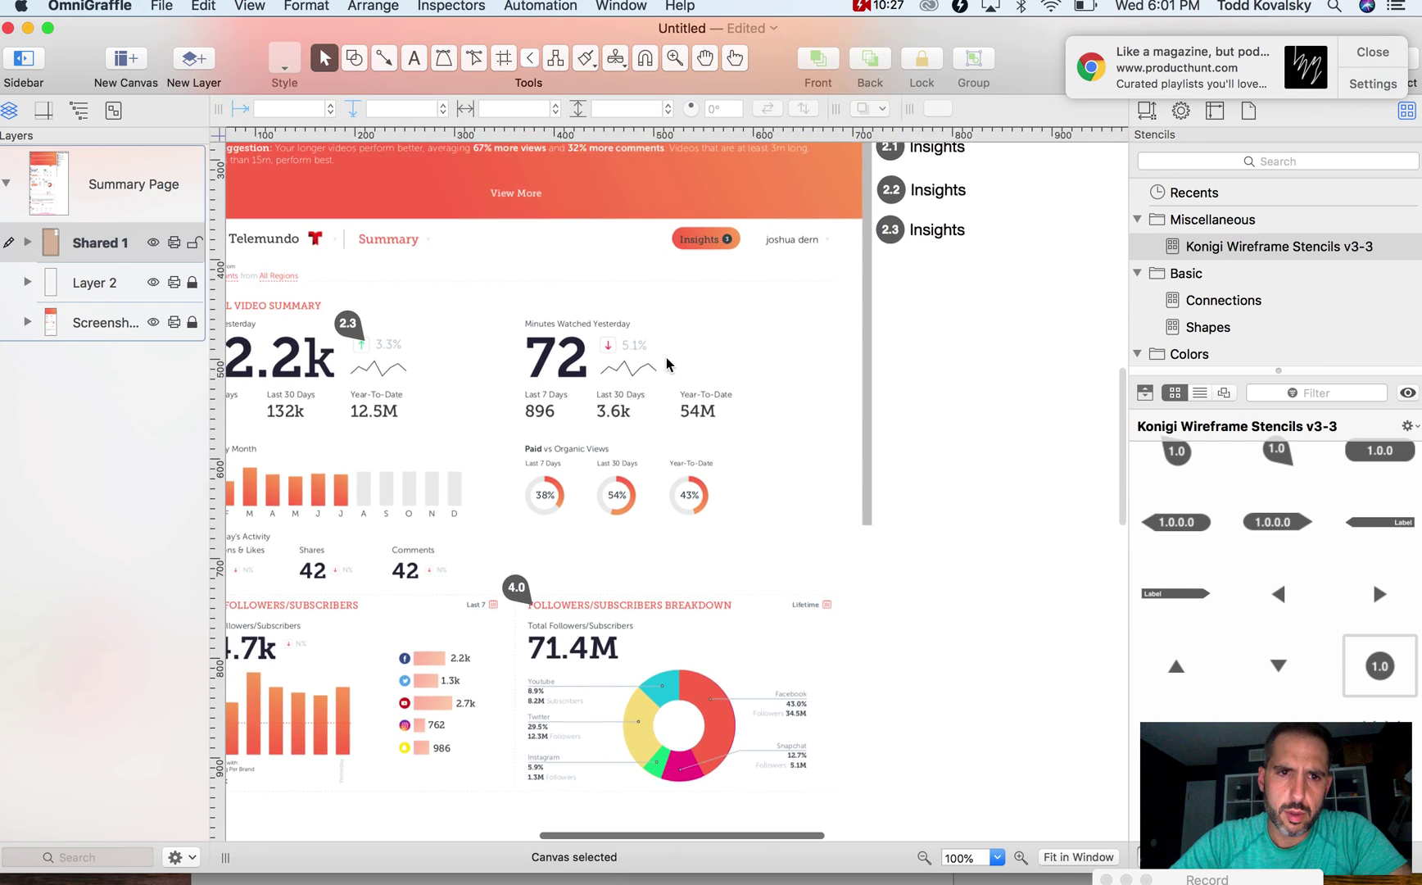
{"action": "scroll", "coordinate": [668, 363], "scroll_direction": "left", "scroll_amount": 2}
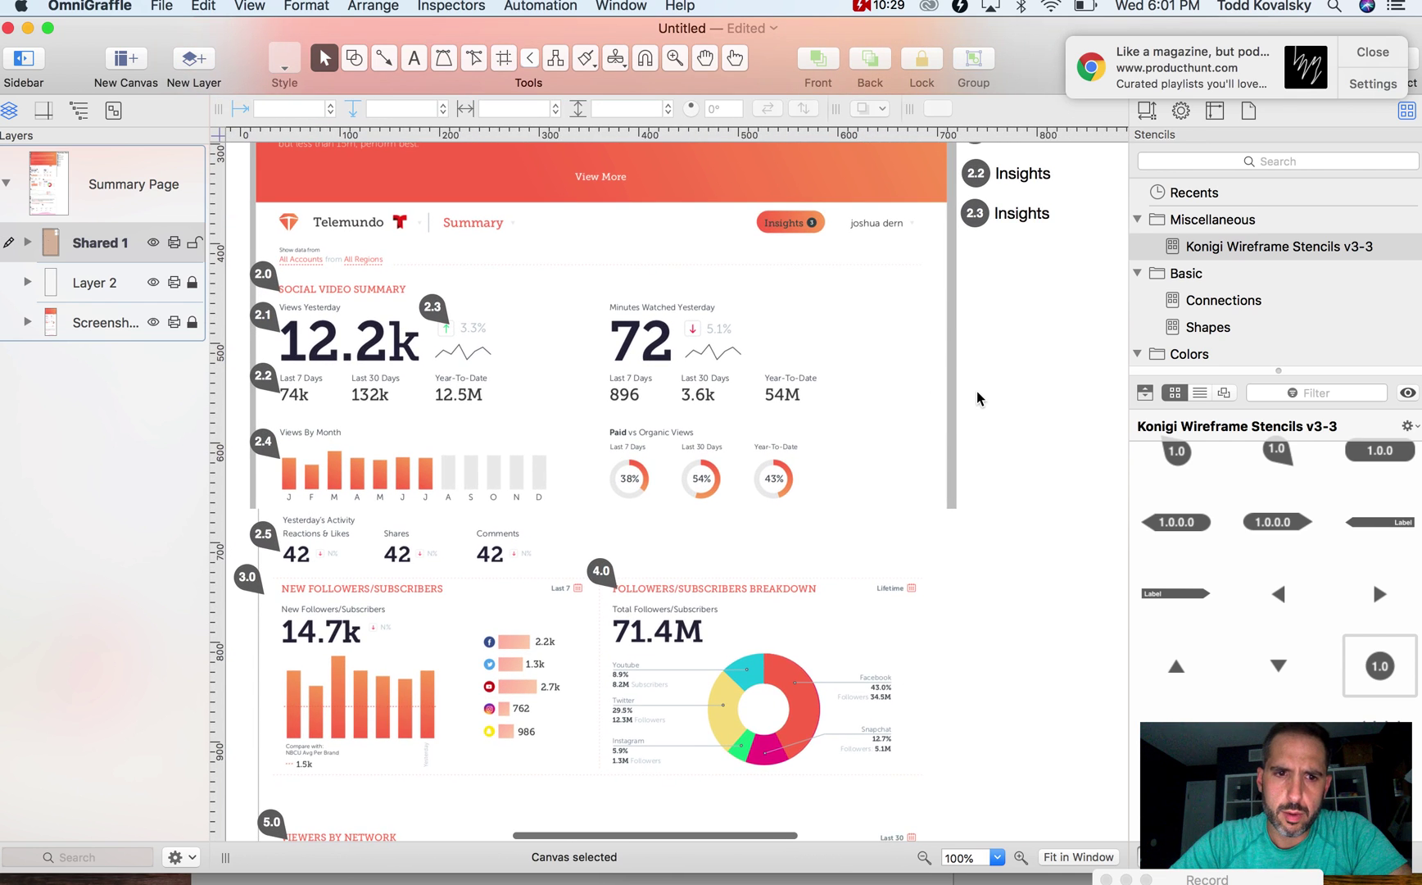
{"action": "scroll", "coordinate": [966, 377], "scroll_direction": "right", "scroll_amount": 5}
{"action": "scroll", "coordinate": [959, 365], "scroll_direction": "up", "scroll_amount": 1}
{"action": "left_click", "coordinate": [869, 240]}
{"action": "left_click_drag", "start_coordinate": [879, 244], "coordinate": [879, 285]}
{"action": "double_click", "coordinate": [847, 279]}
{"action": "type", "text": "2.4"}
Duplicate the 2.4 note with its number circle below it and number the copy 2.5
{"action": "left_click", "coordinate": [875, 303]}
{"action": "left_click", "coordinate": [853, 275], "text": "shift"}
{"action": "left_click_drag", "start_coordinate": [853, 276], "coordinate": [854, 314]}
{"action": "double_click", "coordinate": [854, 312]}
{"action": "type", "text": "2.5"}
{"action": "left_click", "coordinate": [899, 422]}
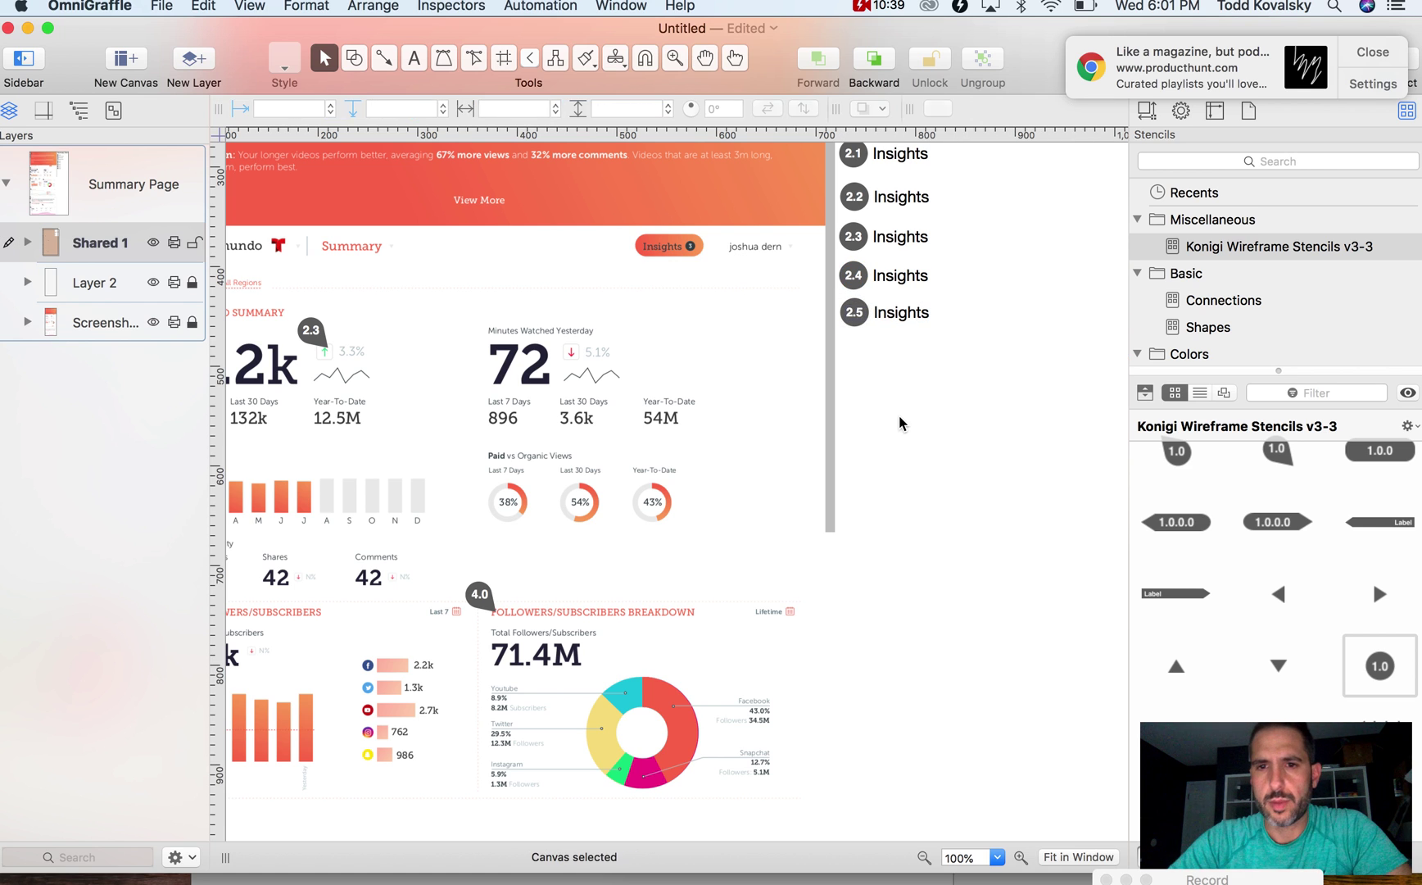
Align the left edges of all the number circles from 1.0 to 2.5 in the notes column
{"action": "scroll", "coordinate": [900, 422], "scroll_direction": "up", "scroll_amount": 4}
{"action": "scroll", "coordinate": [911, 533], "scroll_direction": "up", "scroll_amount": 3}
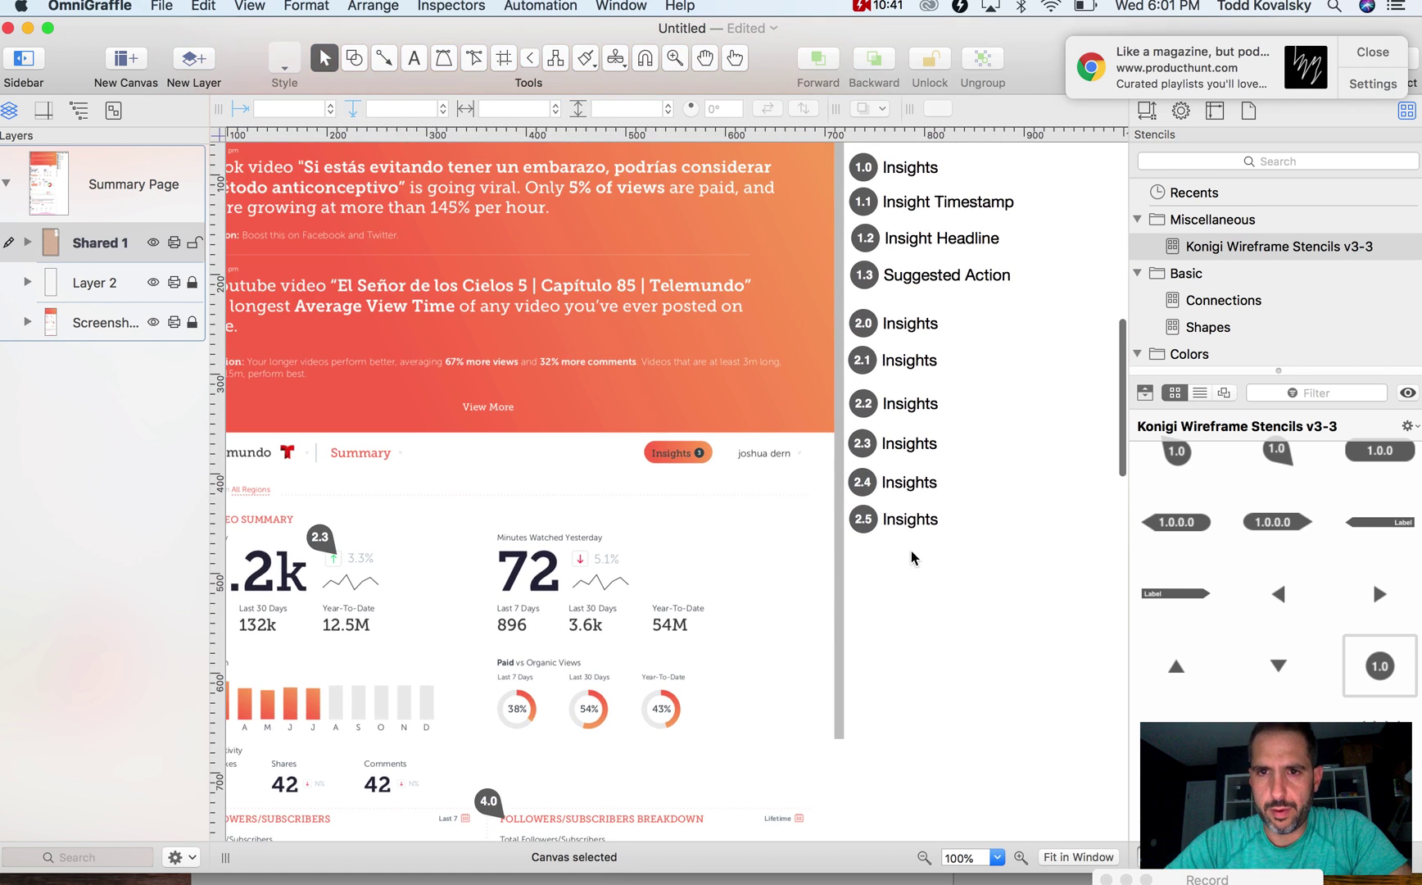
{"action": "left_click", "coordinate": [882, 554]}
{"action": "left_click_drag", "start_coordinate": [882, 555], "coordinate": [852, 410]}
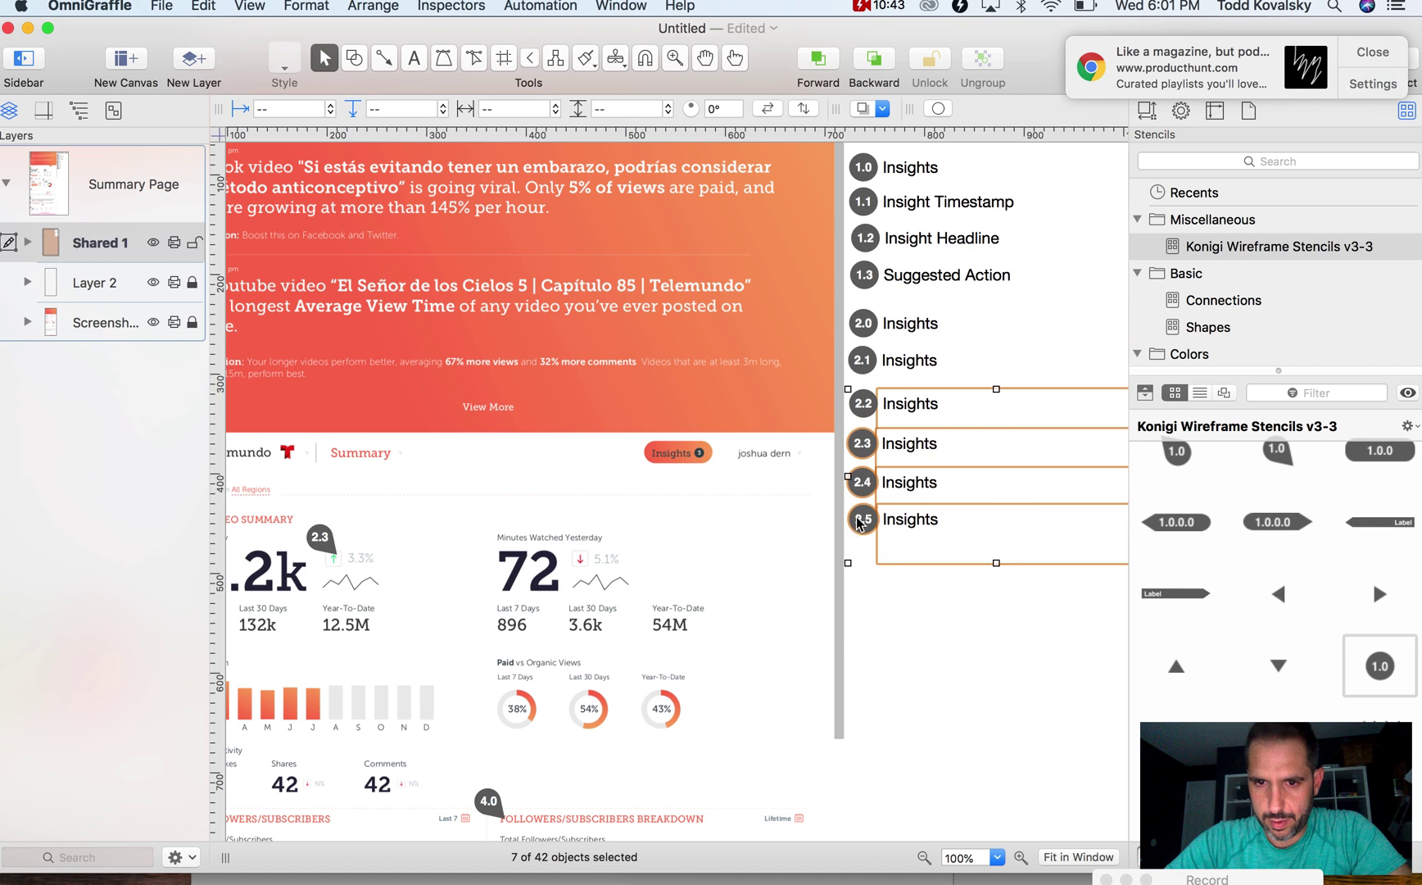
{"action": "left_click", "coordinate": [860, 628]}
{"action": "left_click_drag", "start_coordinate": [860, 628], "coordinate": [863, 238]}
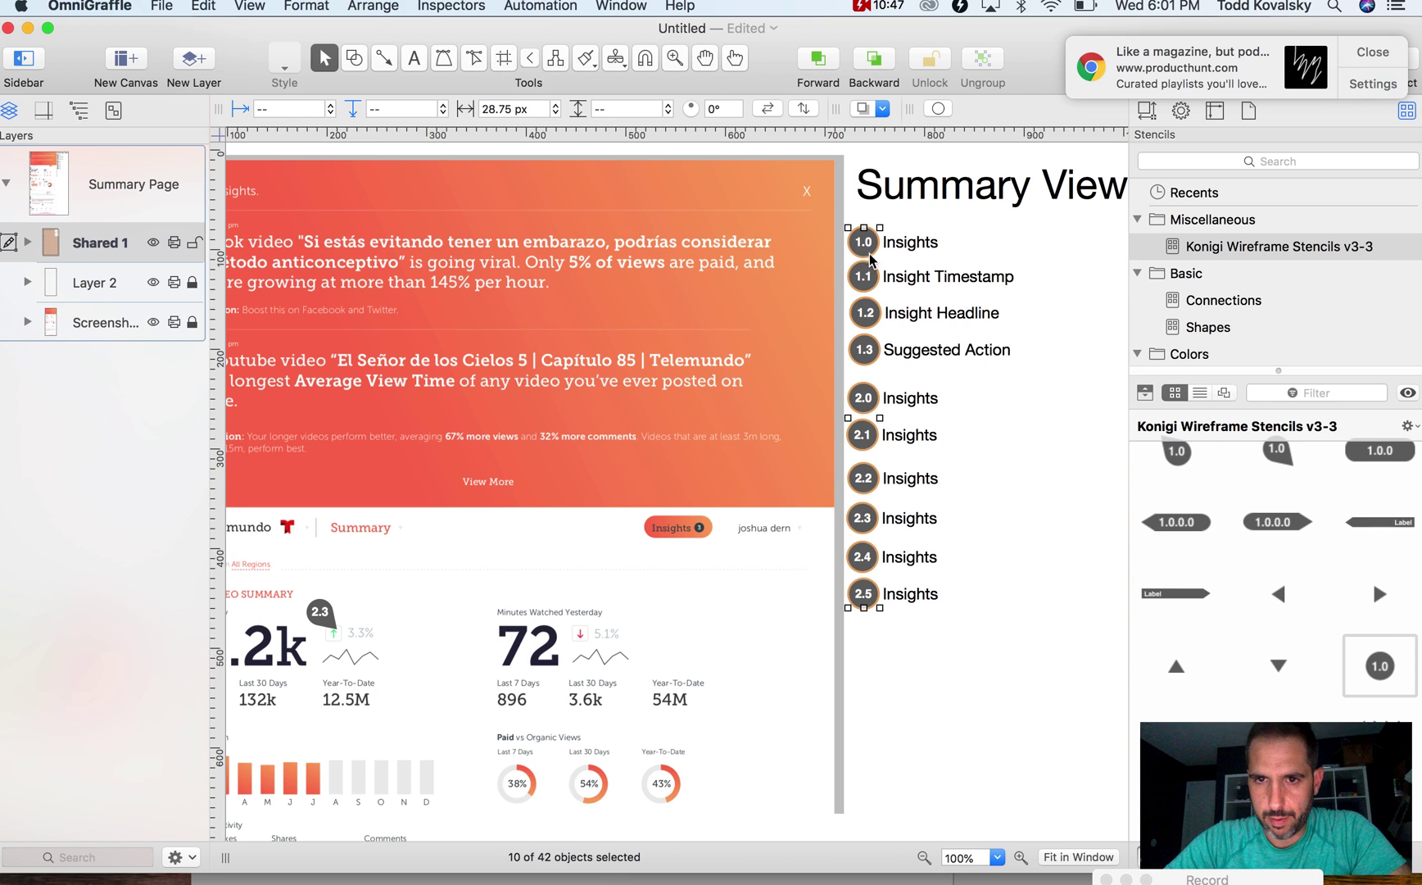
{"action": "right_click", "coordinate": [865, 242]}
{"action": "mouse_move", "coordinate": [924, 561]}
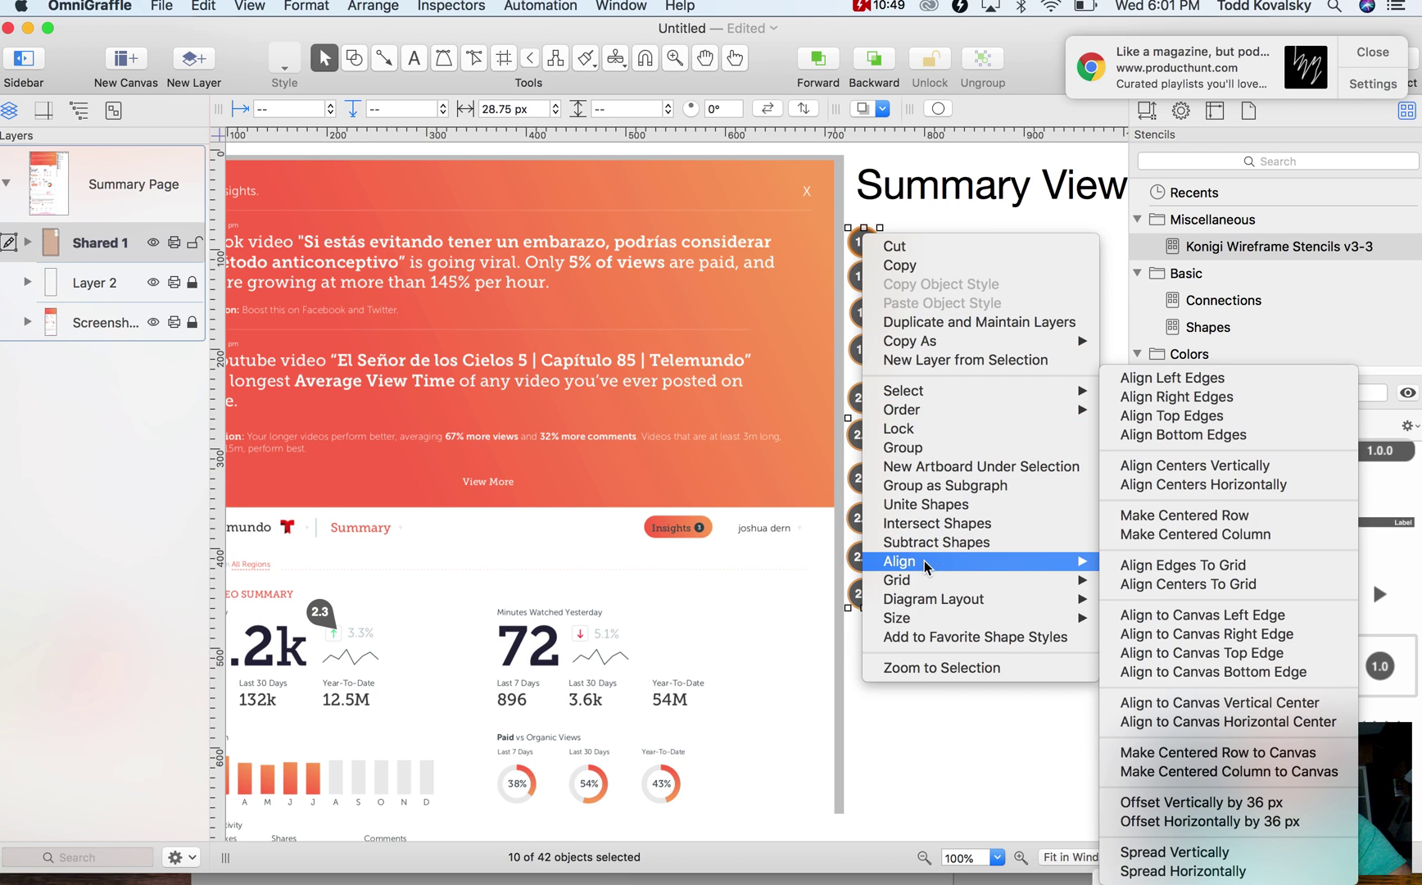
{"action": "left_click", "coordinate": [1228, 378]}
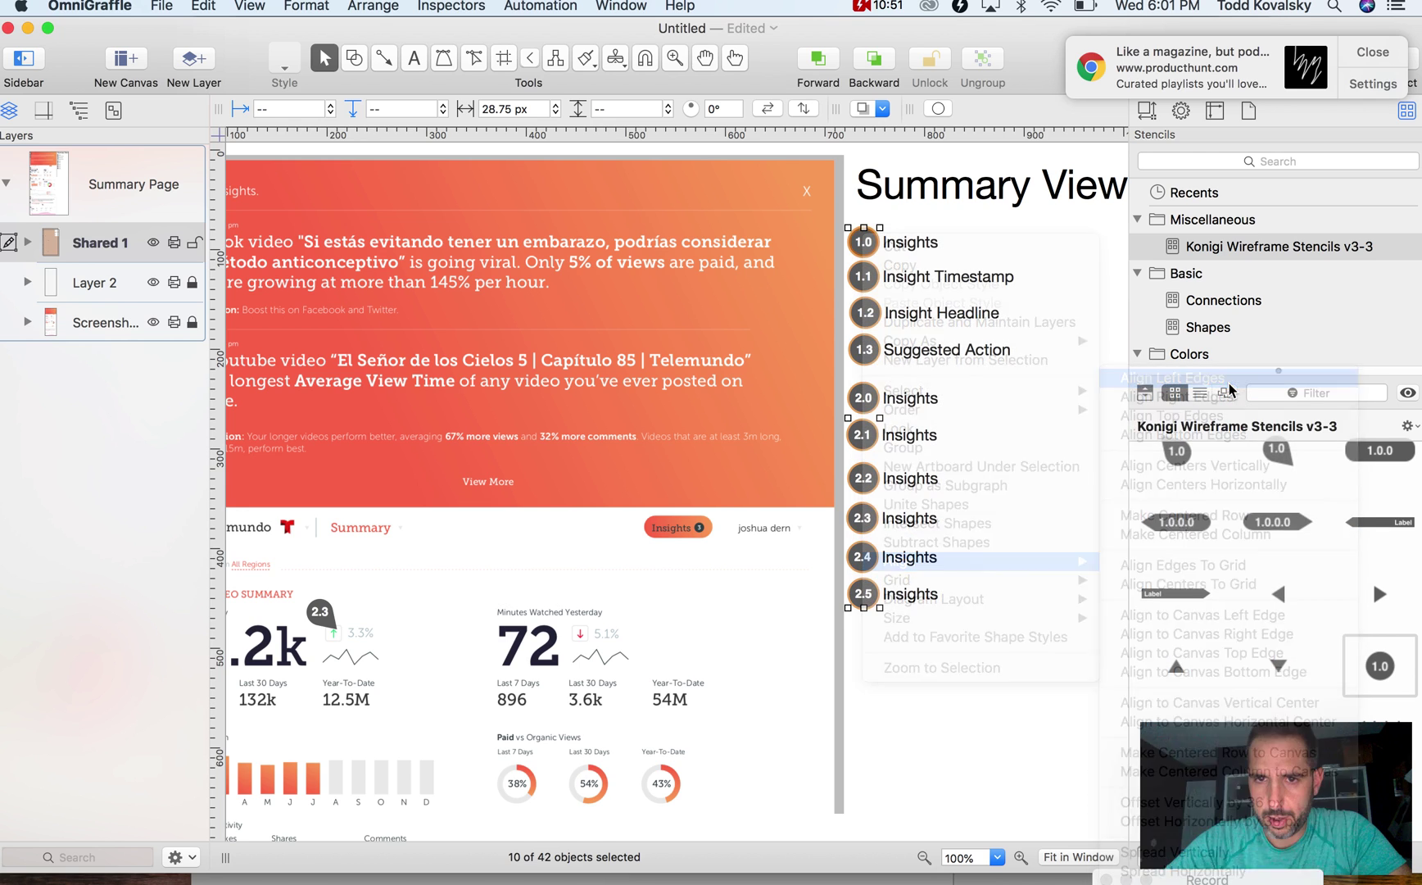
Align the left edges of all the note texts from 1.0 to 2.5 in the notes column
{"action": "left_click_drag", "start_coordinate": [967, 674], "coordinate": [917, 246]}
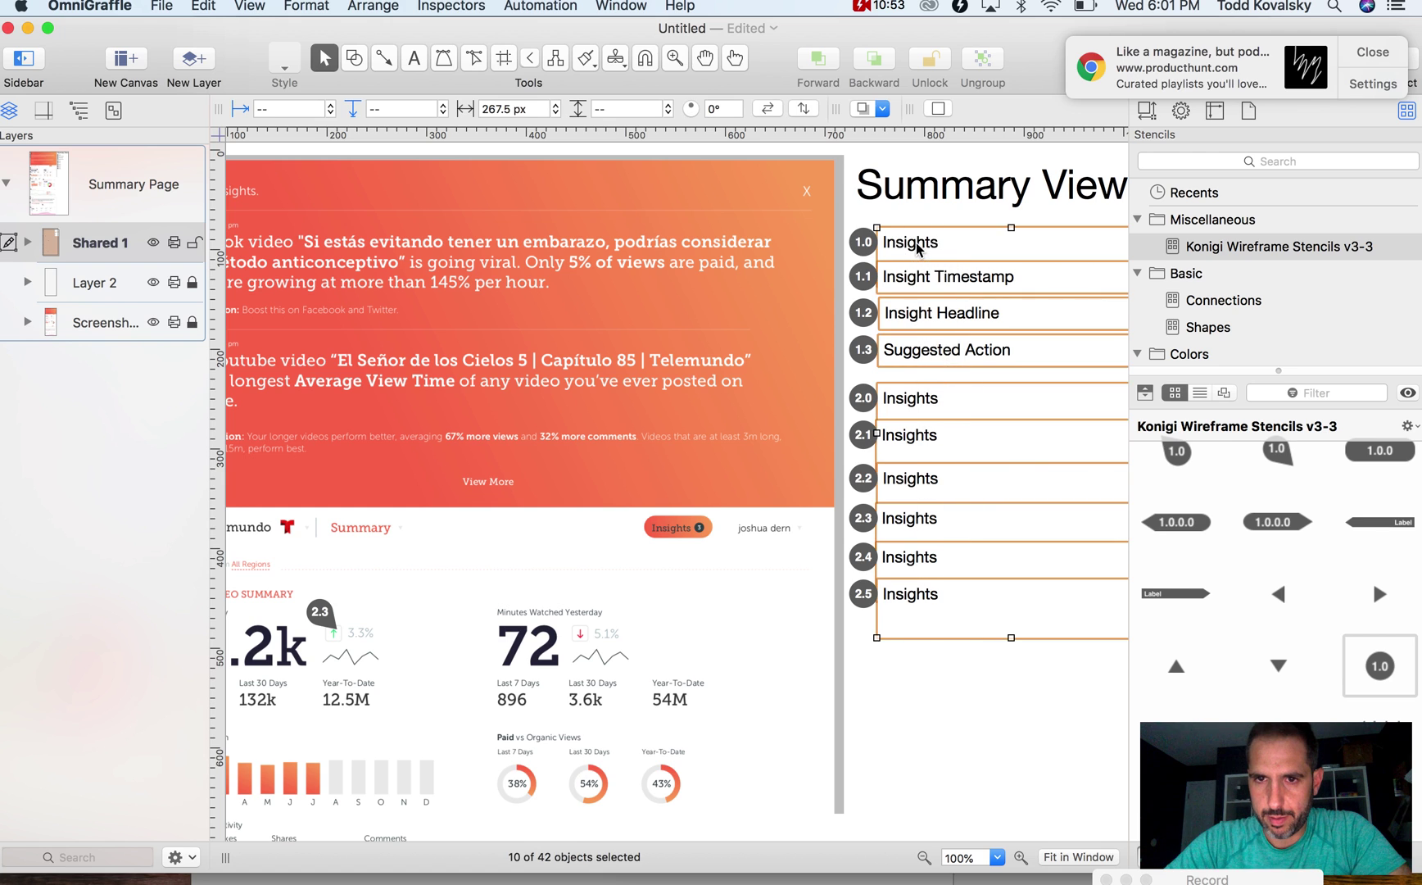
{"action": "right_click", "coordinate": [918, 245]}
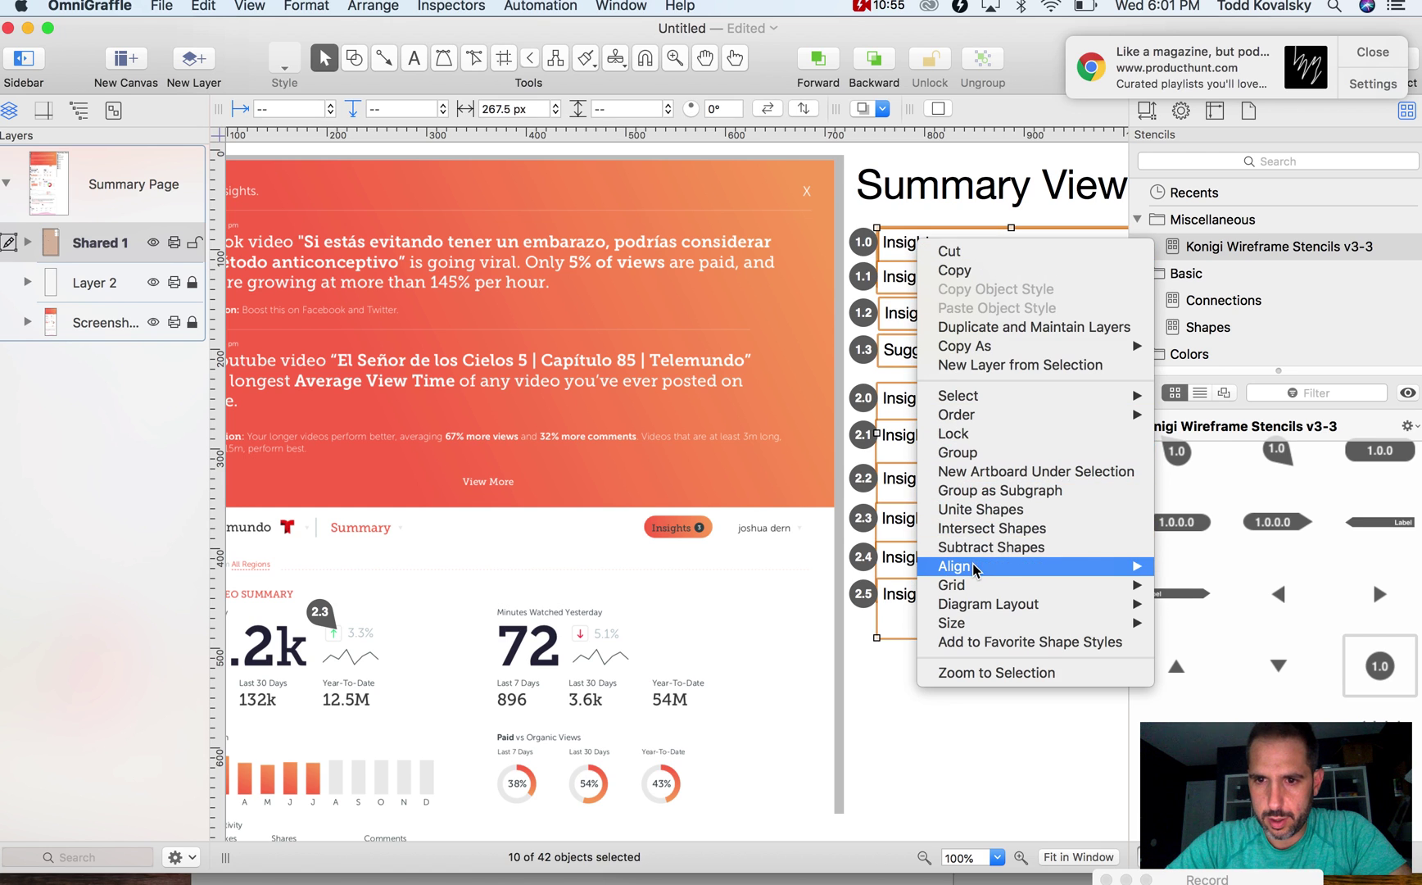
{"action": "mouse_move", "coordinate": [1122, 566]}
{"action": "left_click", "coordinate": [1295, 378]}
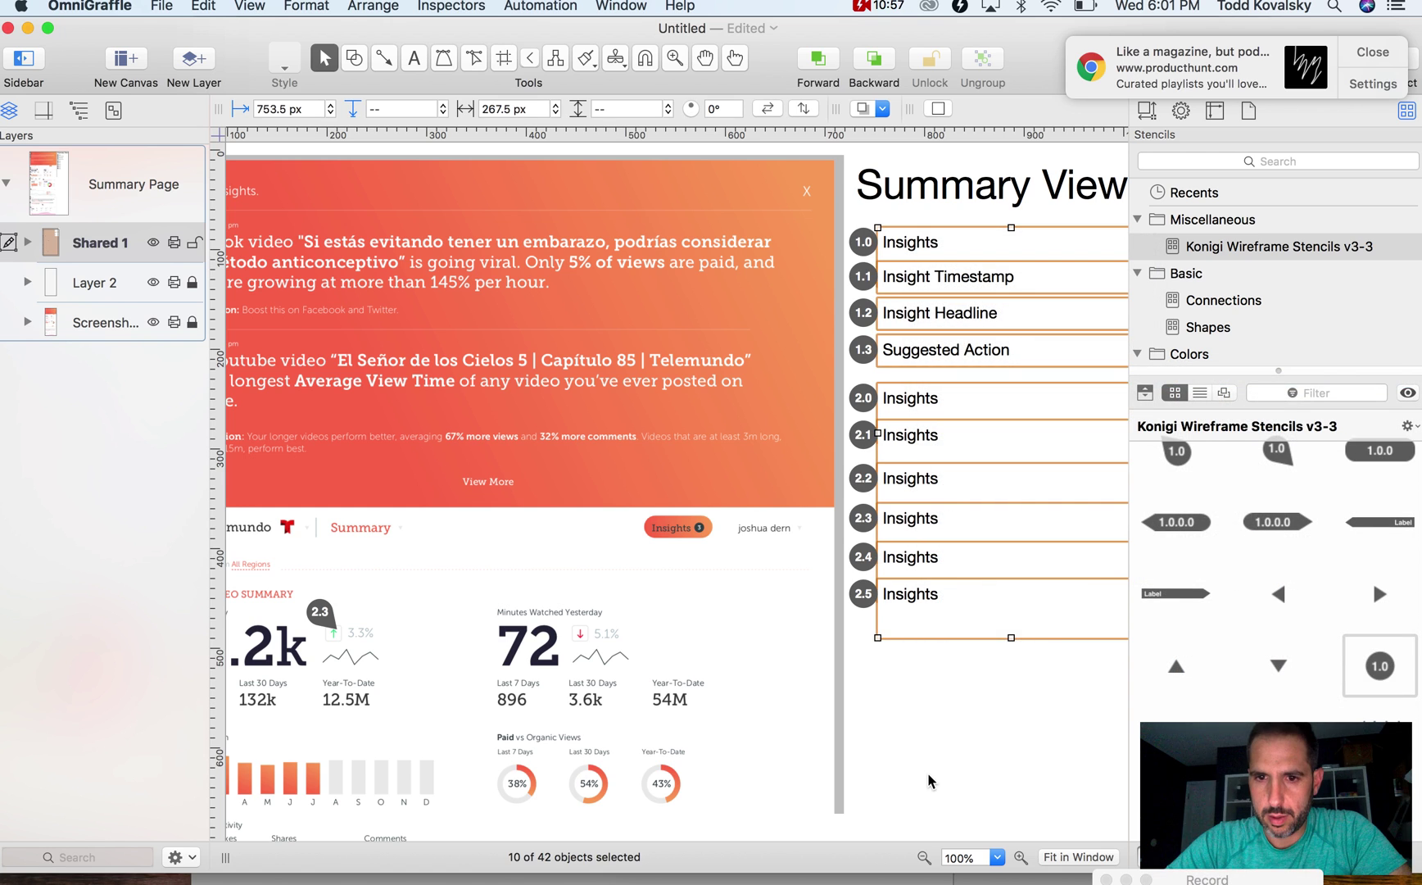
{"action": "left_click", "coordinate": [928, 780]}
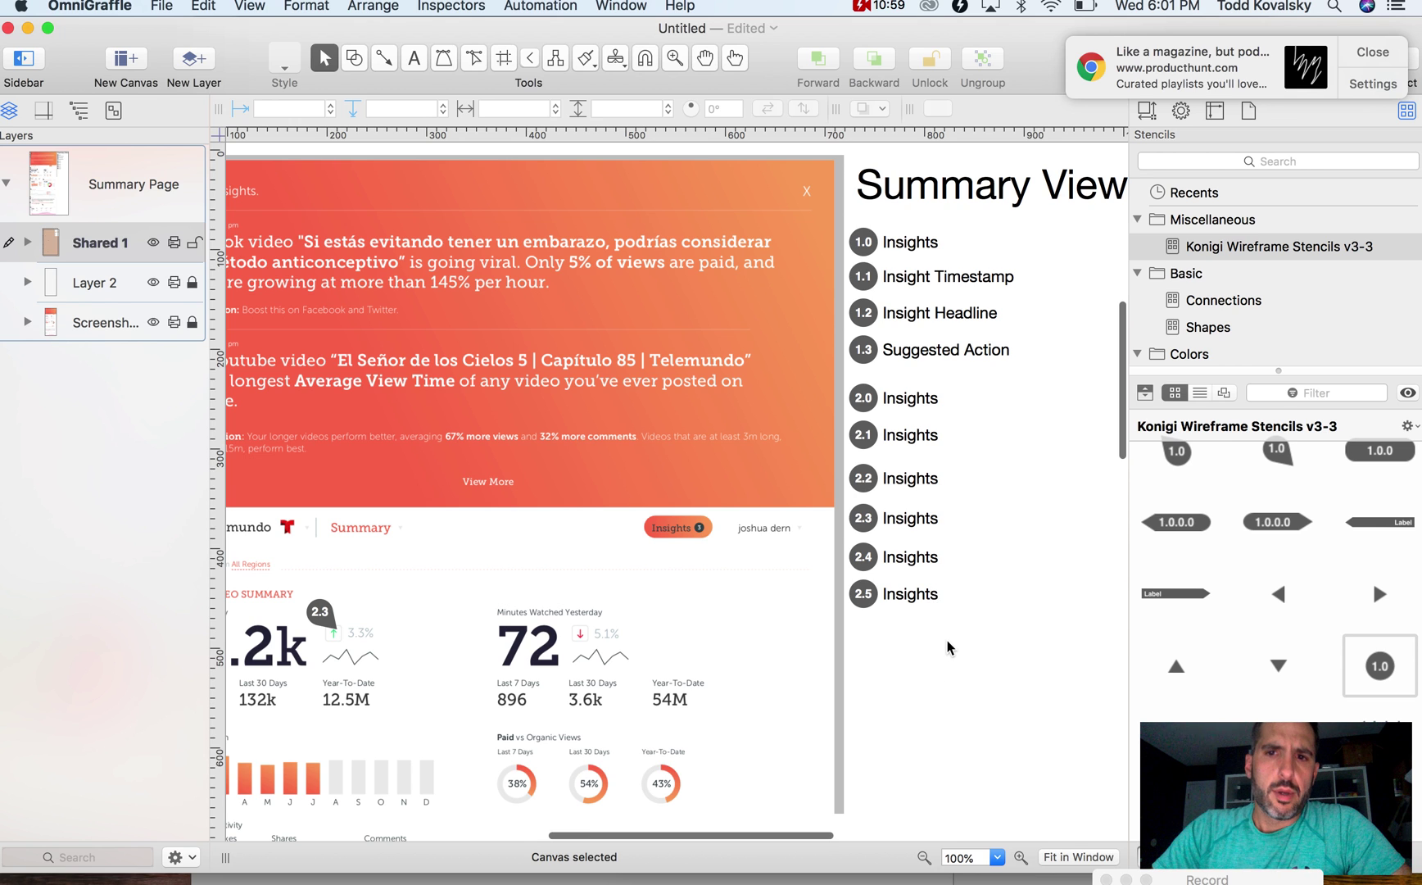
Replace the text of the 2.0 note with "Social Video Summary"
{"action": "scroll", "coordinate": [948, 647], "scroll_direction": "left", "scroll_amount": 3}
{"action": "scroll", "coordinate": [948, 647], "scroll_direction": "down", "scroll_amount": 2}
{"action": "scroll", "coordinate": [948, 647], "scroll_direction": "left", "scroll_amount": 5}
{"action": "scroll", "coordinate": [948, 647], "scroll_direction": "right", "scroll_amount": 8}
{"action": "scroll", "coordinate": [948, 647], "scroll_direction": "down", "scroll_amount": 2}
{"action": "left_click", "coordinate": [938, 348]}
{"action": "double_click", "coordinate": [938, 348]}
{"action": "type", "text": "Social "}
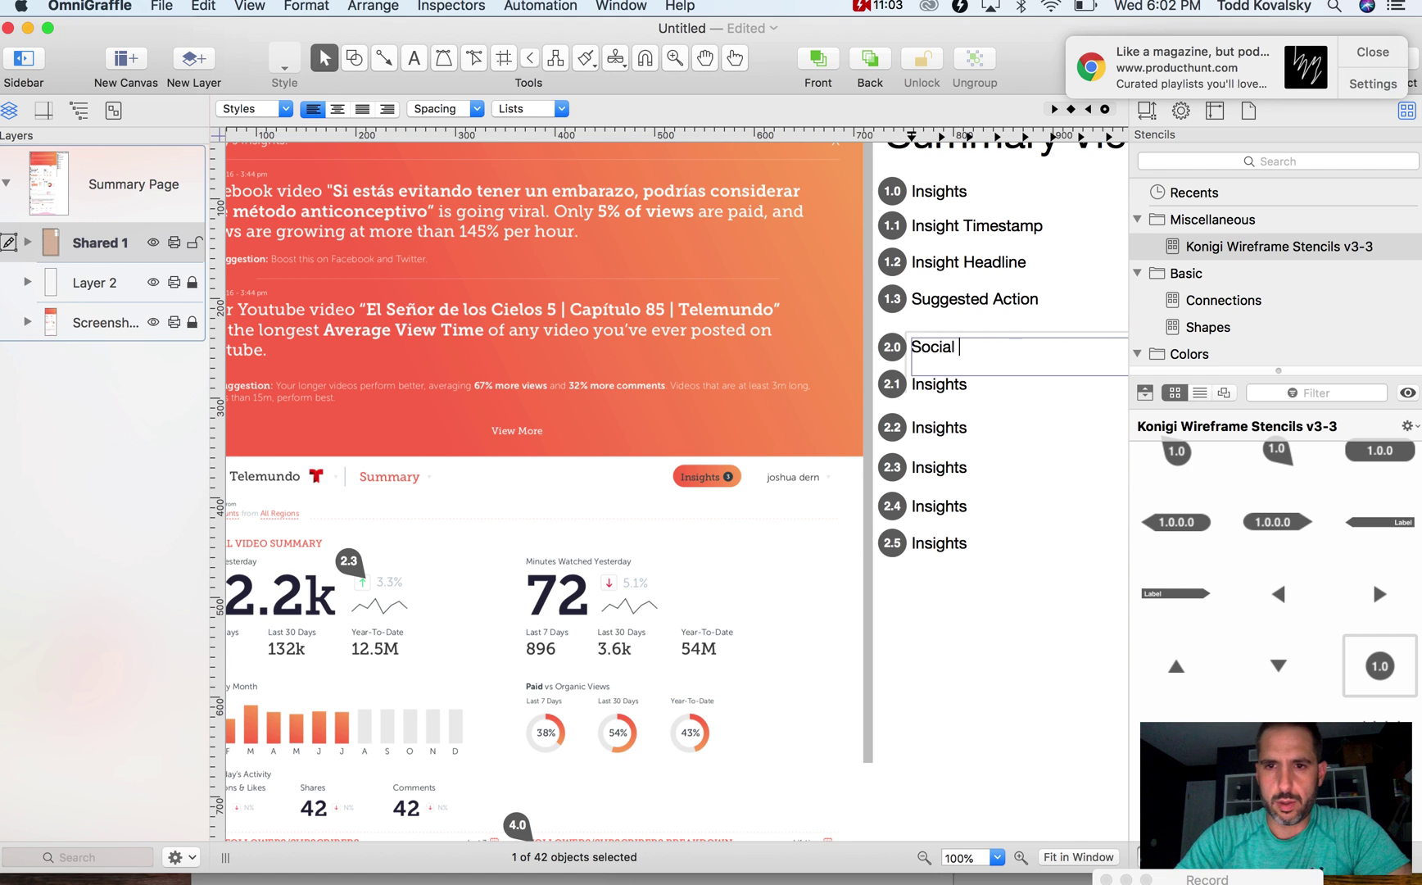
{"action": "type", "text": "Video Summary"}
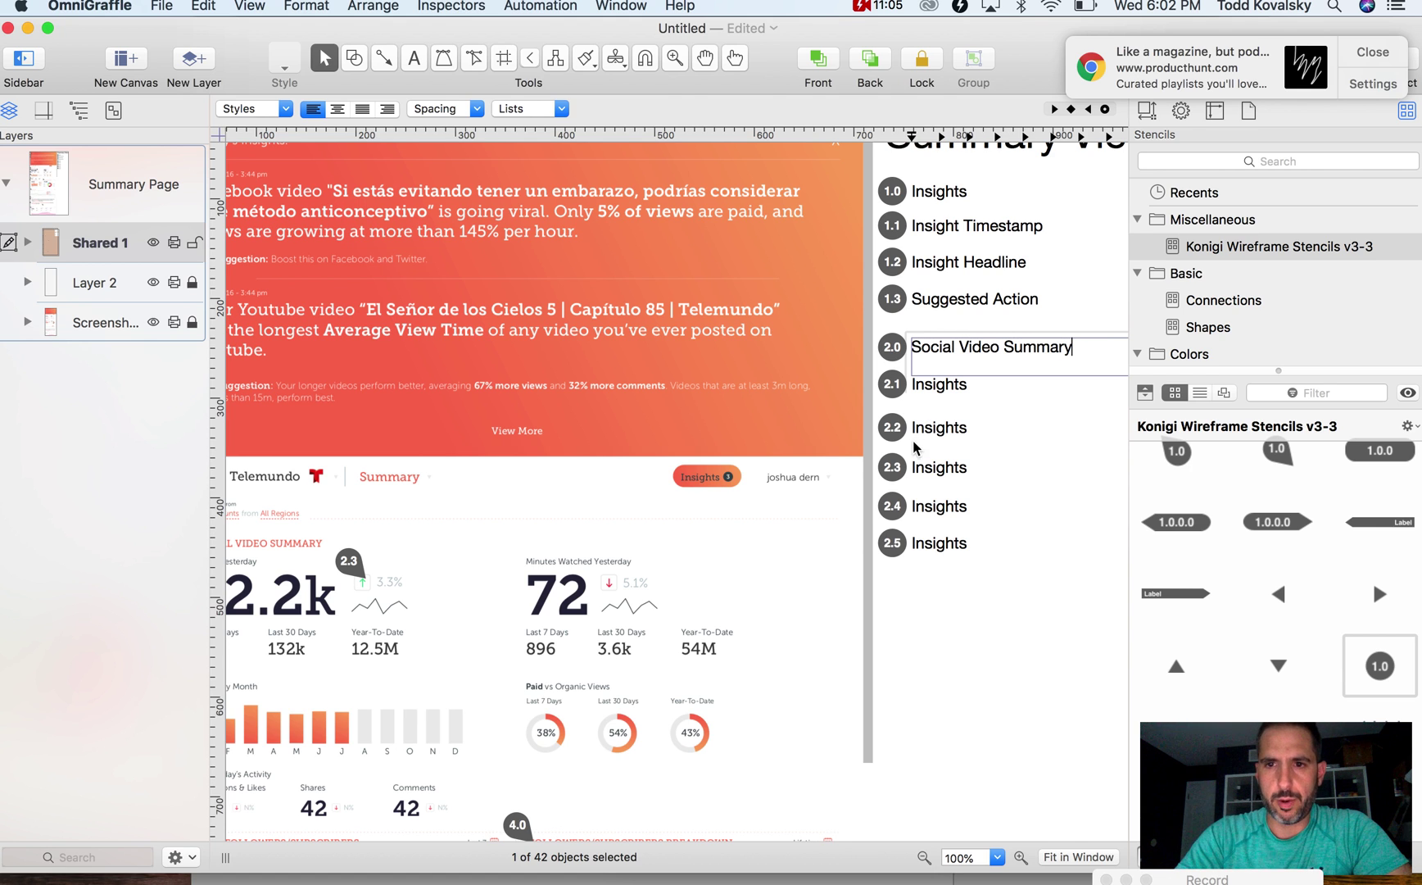
{"action": "left_click", "coordinate": [911, 446]}
Check the 2.x markers on the dashboard and replace the 2.1 note's text with "Historical Views"
{"action": "scroll", "coordinate": [911, 449], "scroll_direction": "left", "scroll_amount": 5}
{"action": "scroll", "coordinate": [911, 449], "scroll_direction": "down", "scroll_amount": 2}
{"action": "scroll", "coordinate": [911, 449], "scroll_direction": "left", "scroll_amount": 5}
{"action": "scroll", "coordinate": [911, 449], "scroll_direction": "down", "scroll_amount": 5}
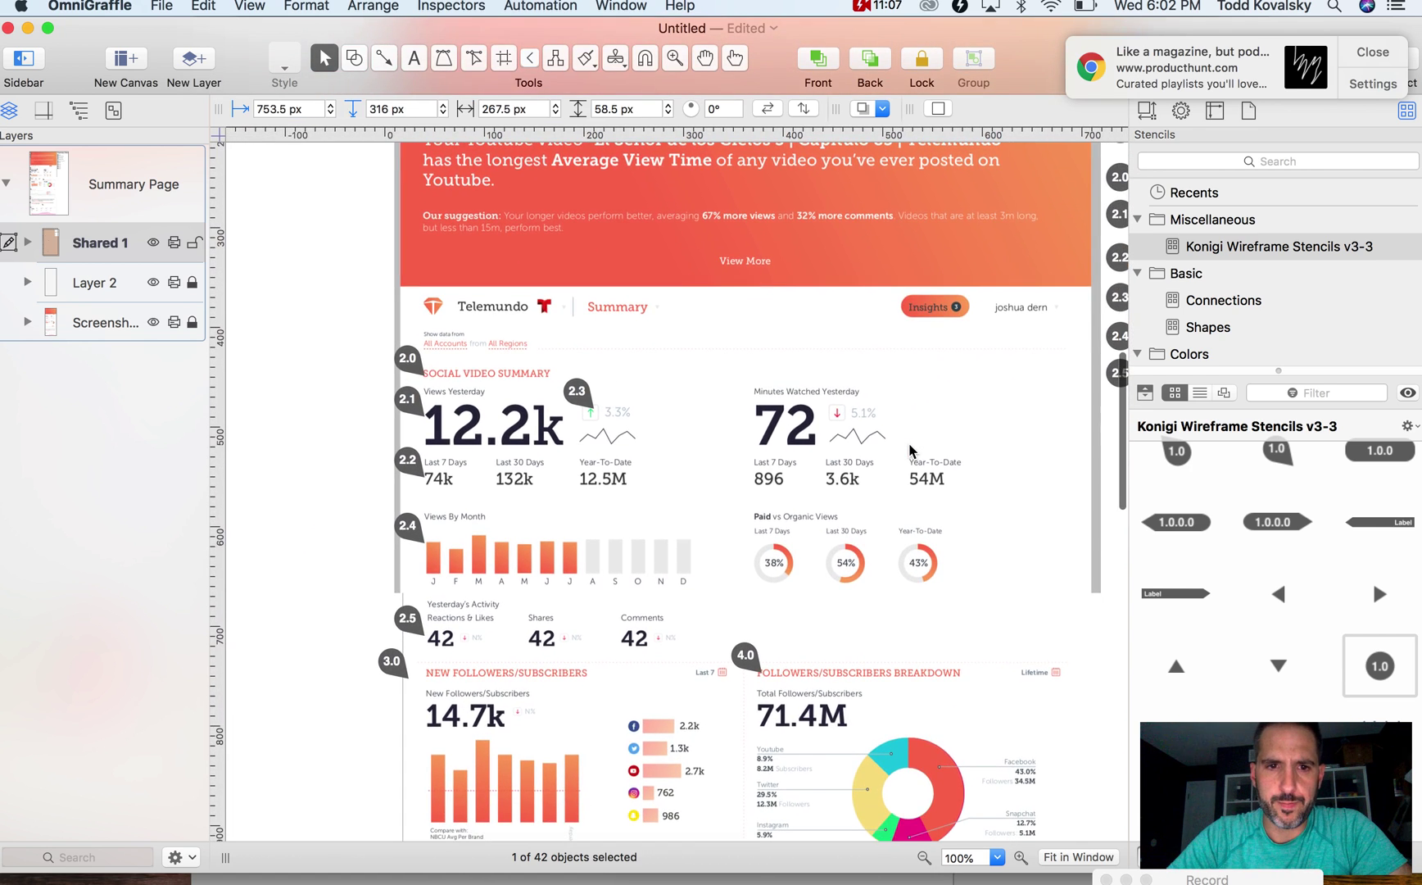
{"action": "scroll", "coordinate": [911, 449], "scroll_direction": "right", "scroll_amount": 5}
{"action": "scroll", "coordinate": [911, 449], "scroll_direction": "up", "scroll_amount": 5}
{"action": "left_click", "coordinate": [919, 447]}
{"action": "double_click", "coordinate": [921, 446]}
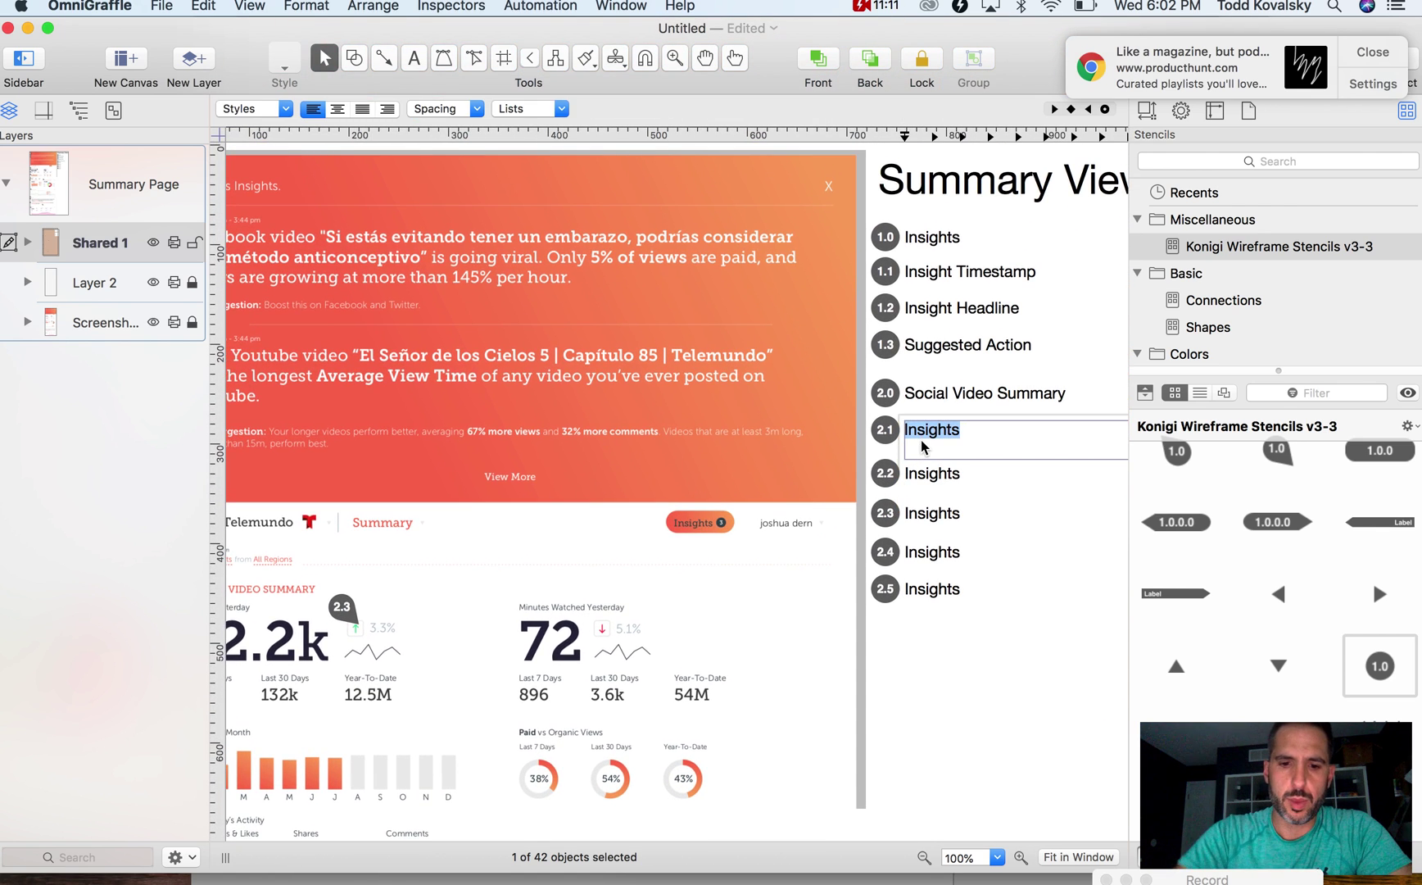
{"action": "type", "text": "Views Y"}
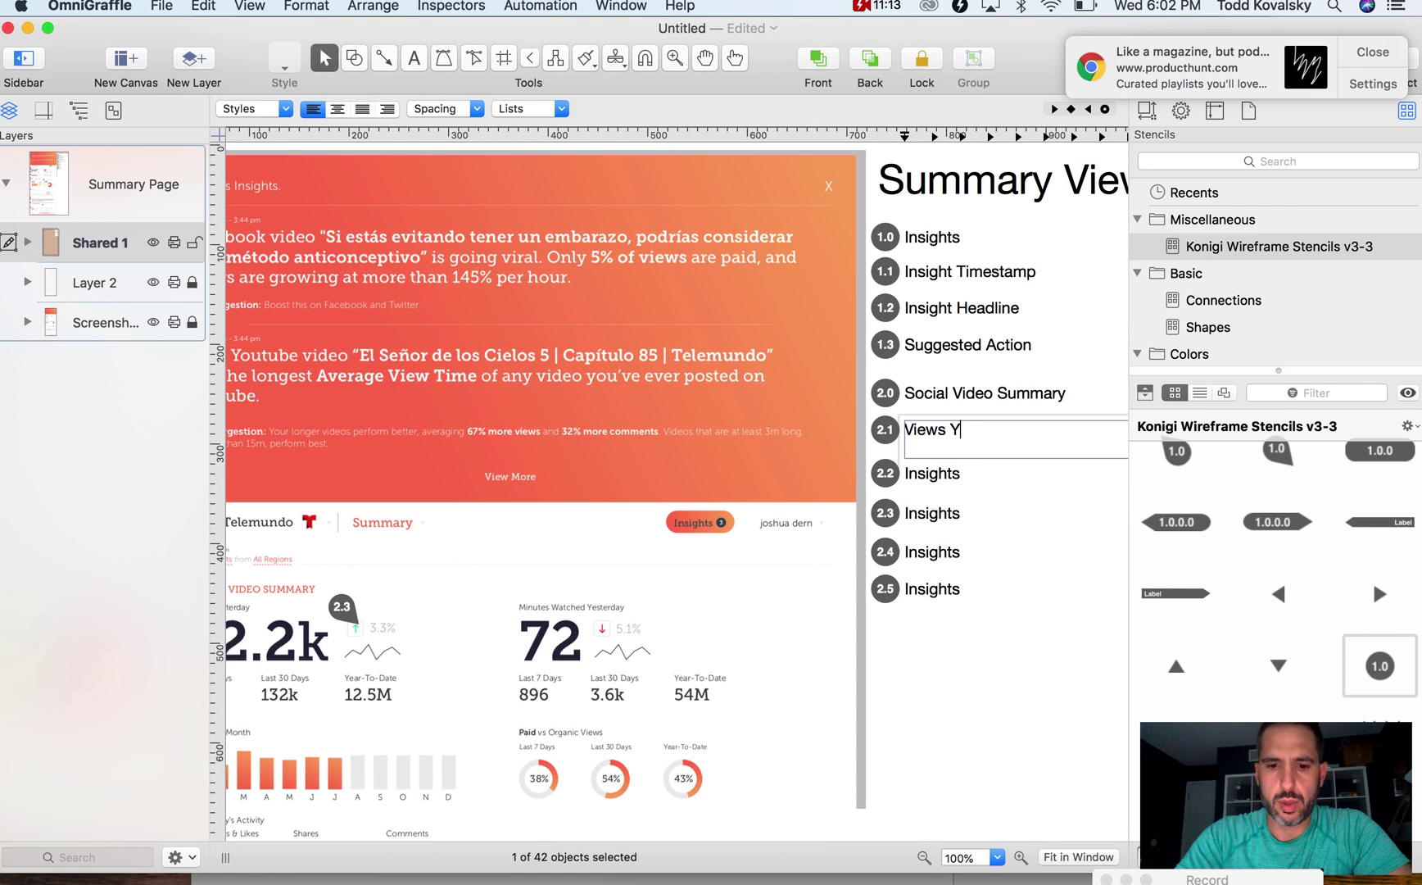
{"action": "key", "text": "alt+BackSpace"}
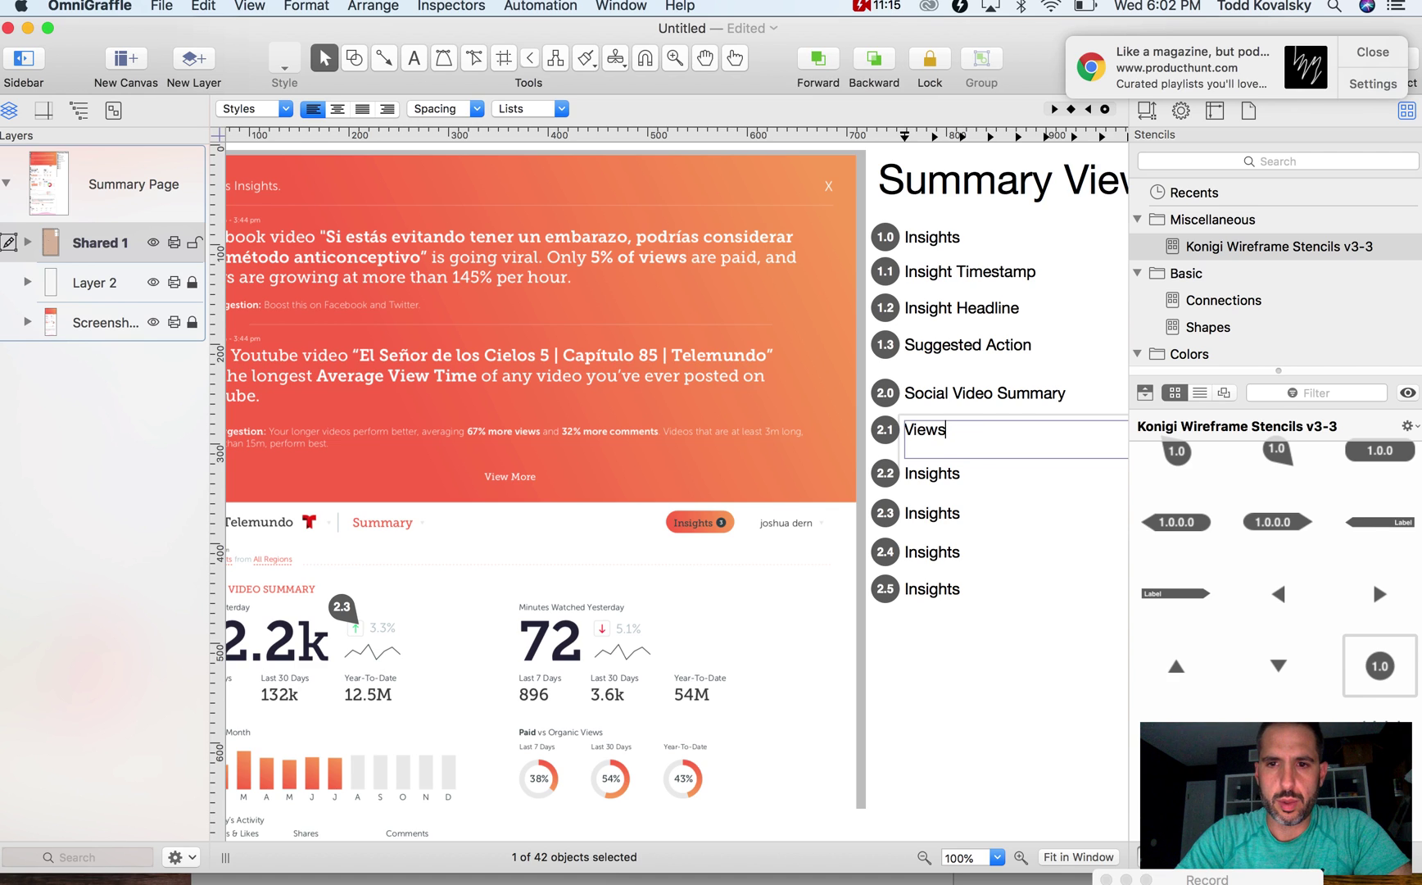
{"action": "key", "text": "alt+BackSpace"}
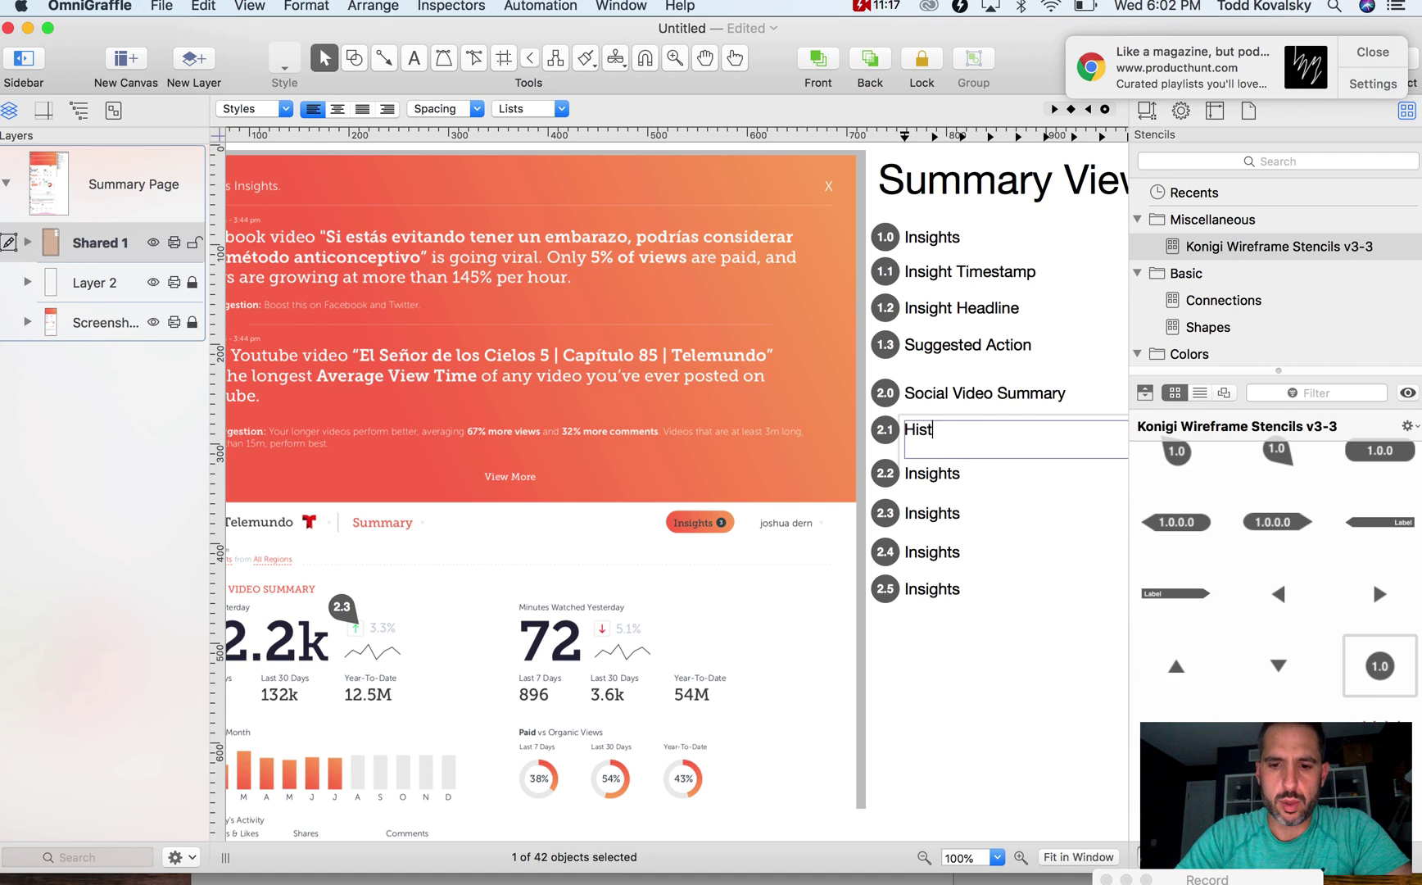
{"action": "type", "text": "Historical Views"}
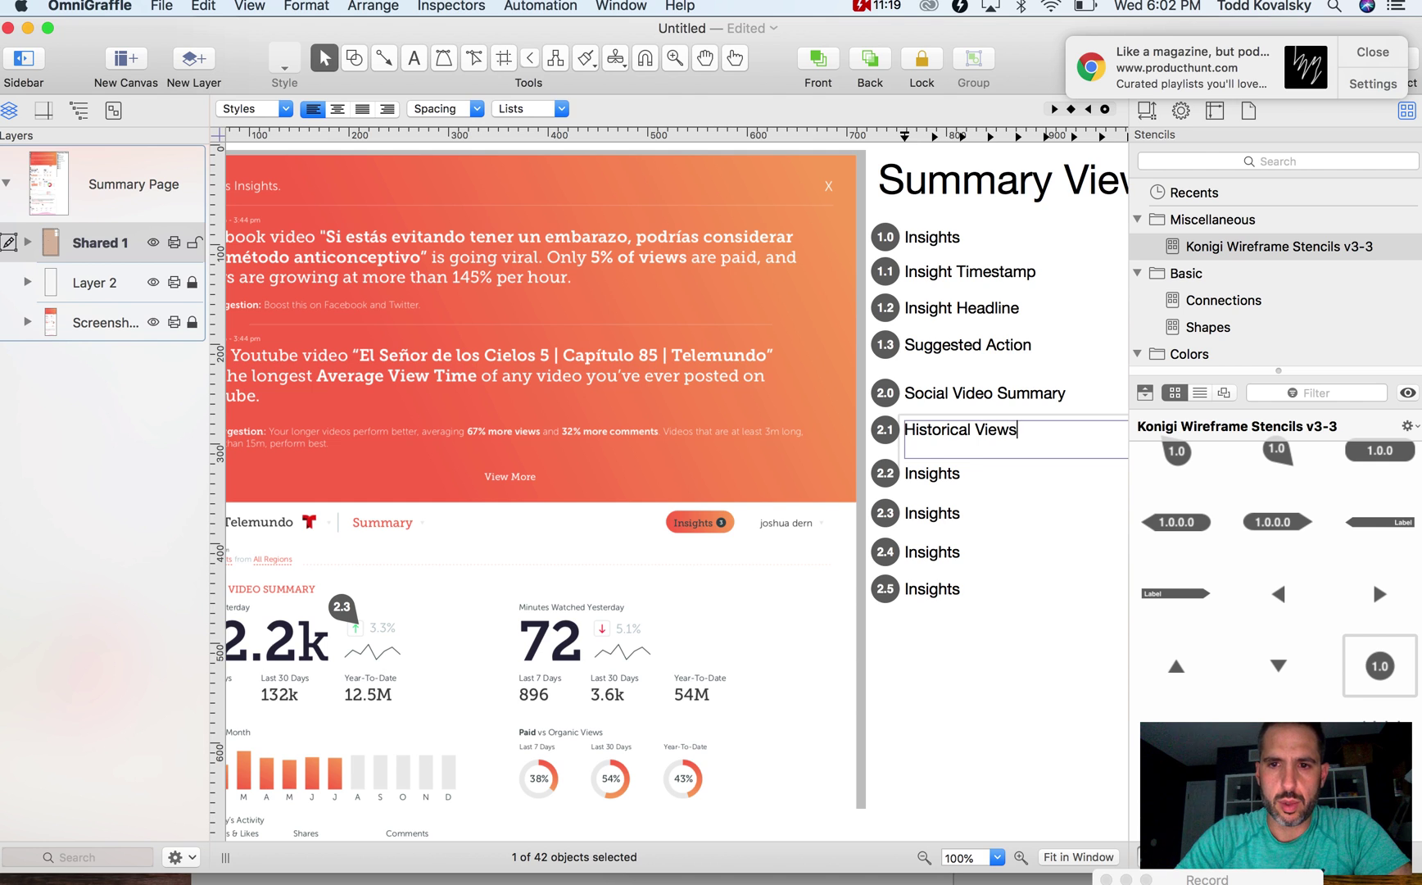
{"action": "key", "text": "Escape"}
Review the markers against the notes column and change the 2.1 note's text to "Views Data"
{"action": "scroll", "coordinate": [1004, 574], "scroll_direction": "down", "scroll_amount": 5}
{"action": "scroll", "coordinate": [1003, 573], "scroll_direction": "left", "scroll_amount": 10}
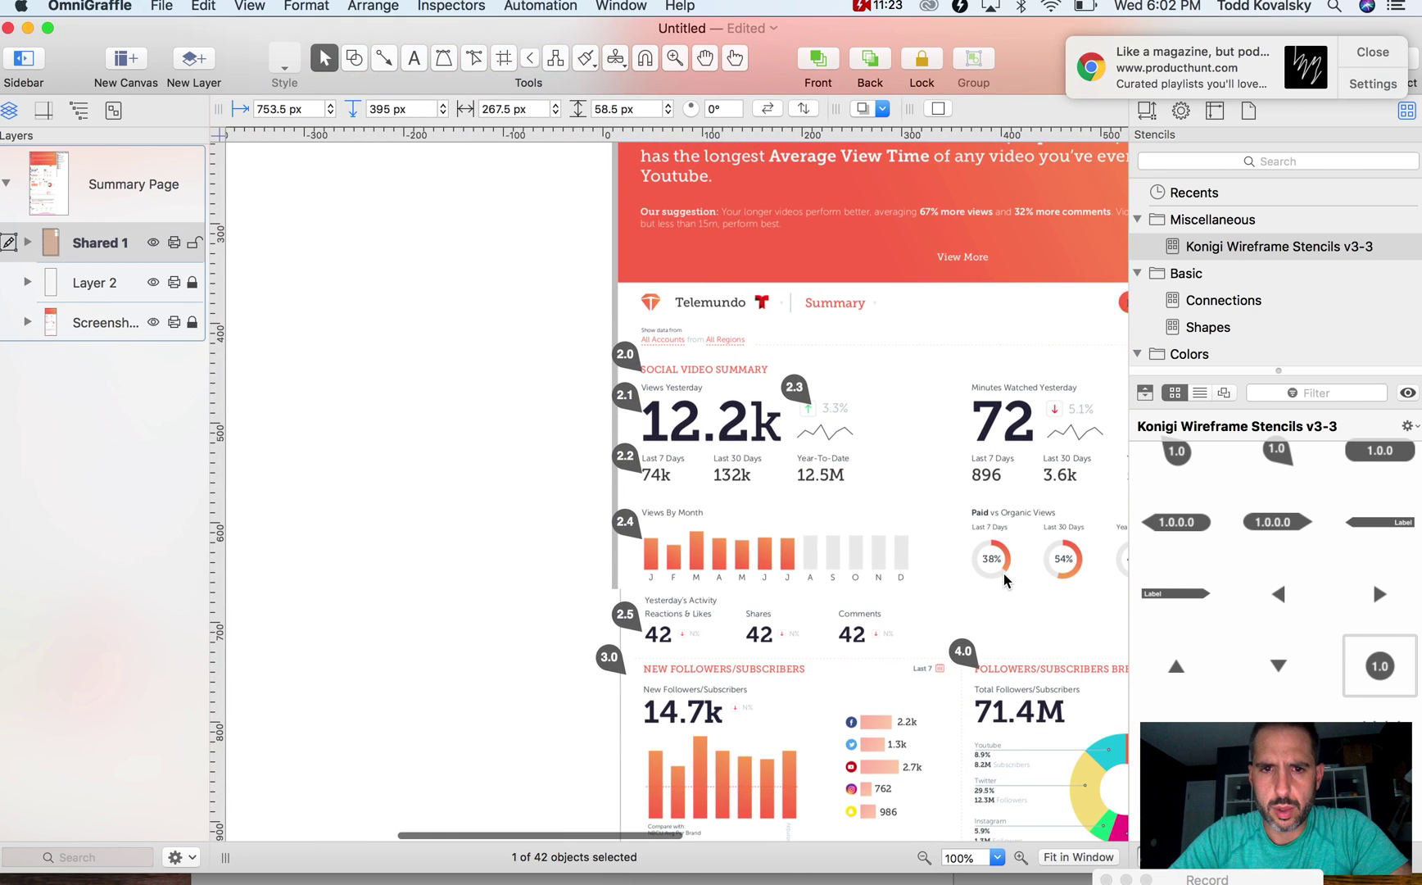
{"action": "scroll", "coordinate": [1004, 574], "scroll_direction": "up", "scroll_amount": 4}
{"action": "scroll", "coordinate": [1003, 574], "scroll_direction": "left", "scroll_amount": 9}
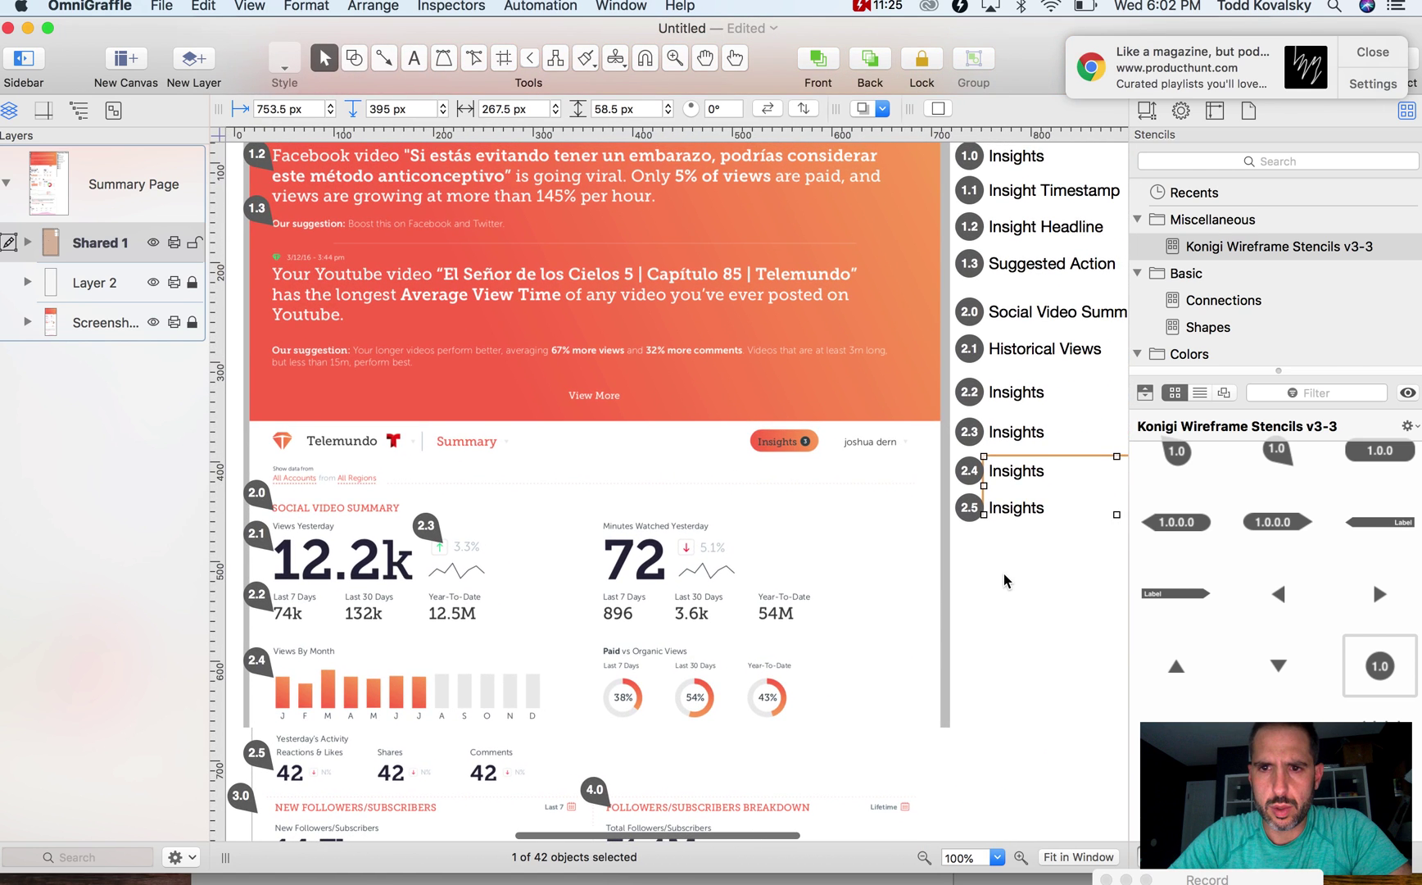
{"action": "scroll", "coordinate": [1003, 574], "scroll_direction": "down", "scroll_amount": 5}
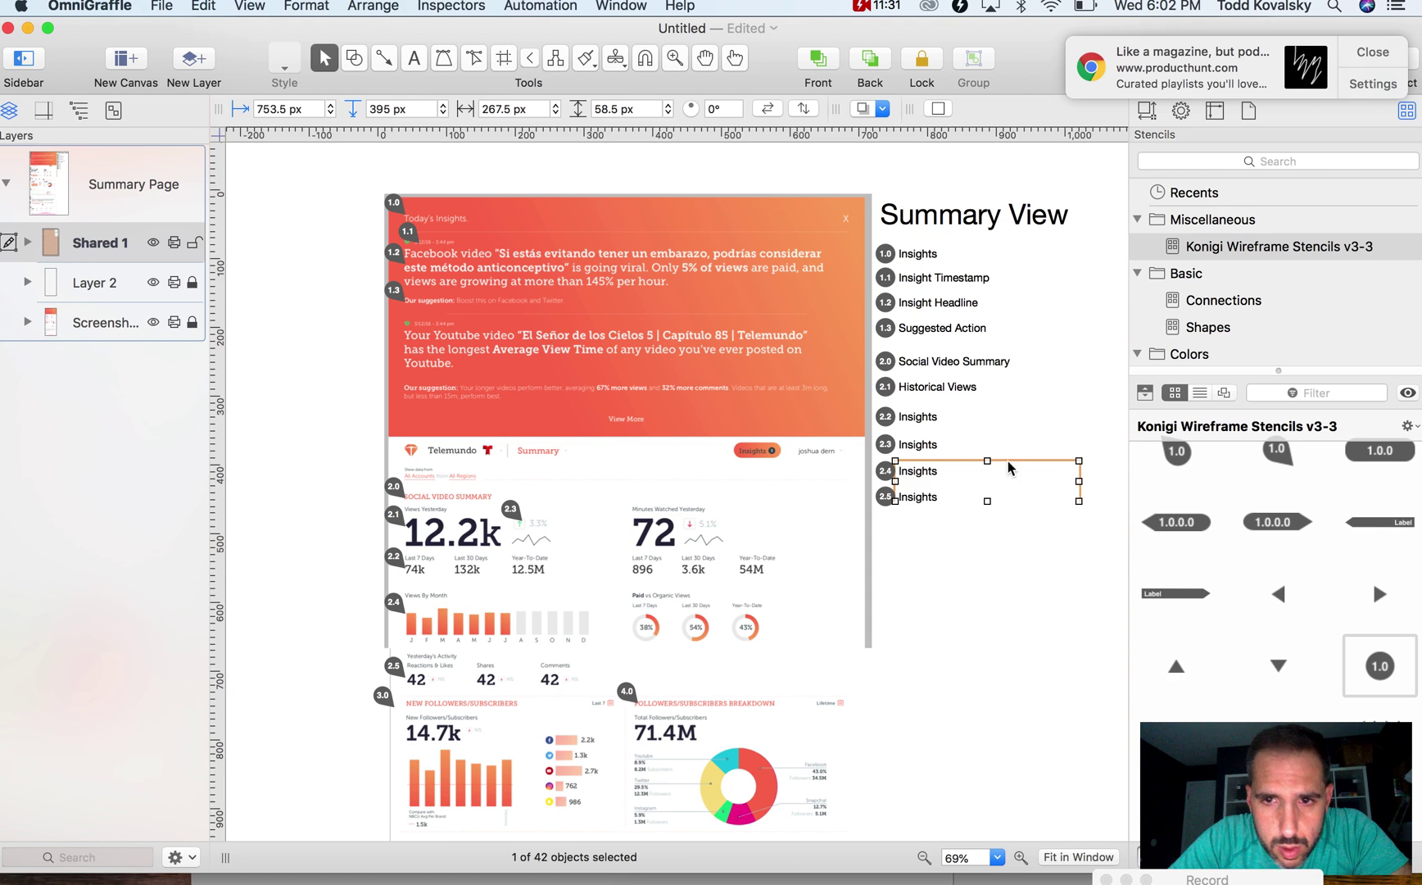
{"action": "double_click", "coordinate": [936, 387]}
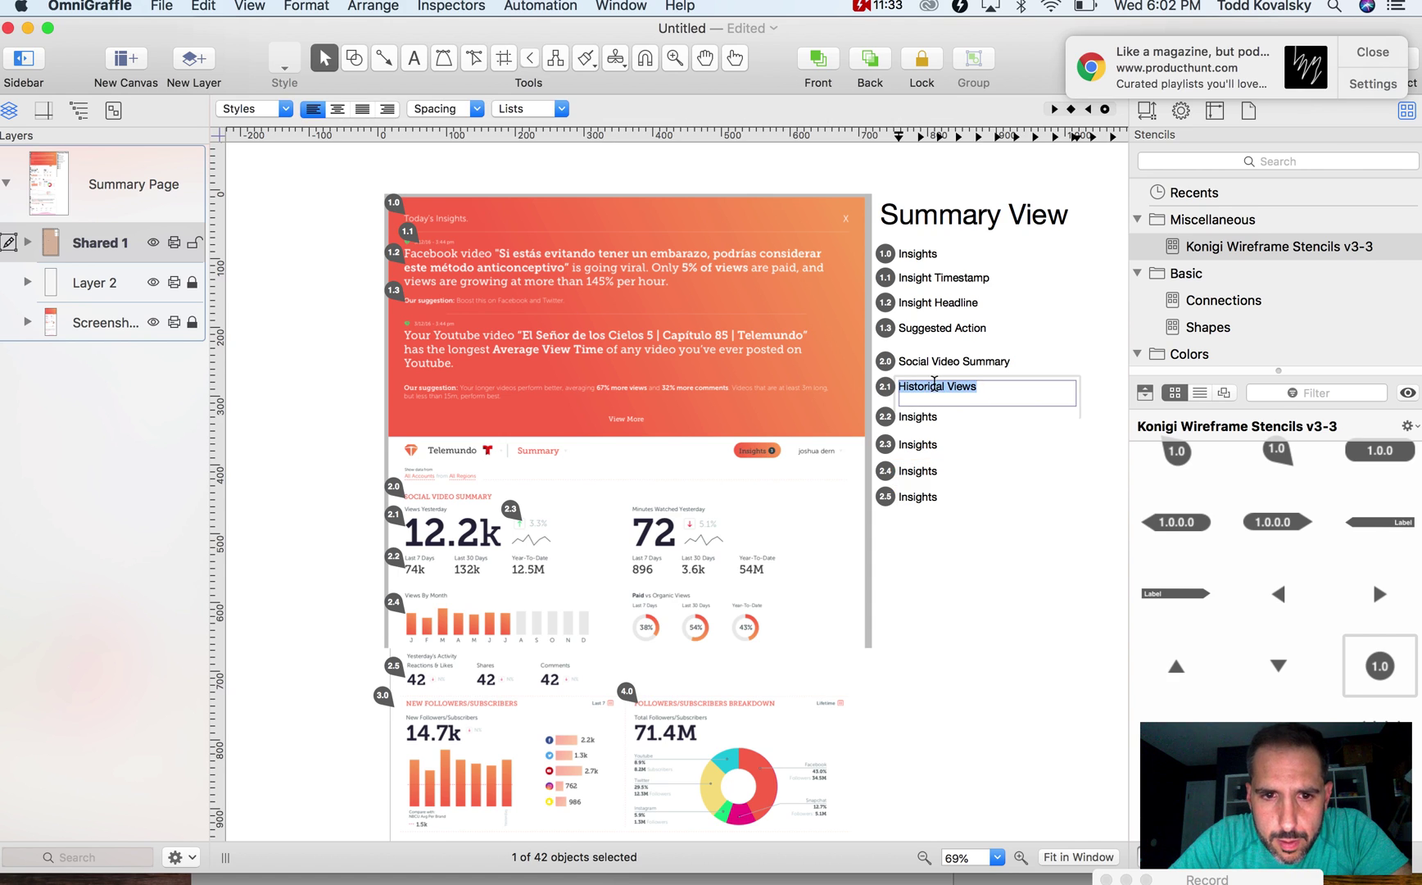
{"action": "left_click", "coordinate": [934, 386]}
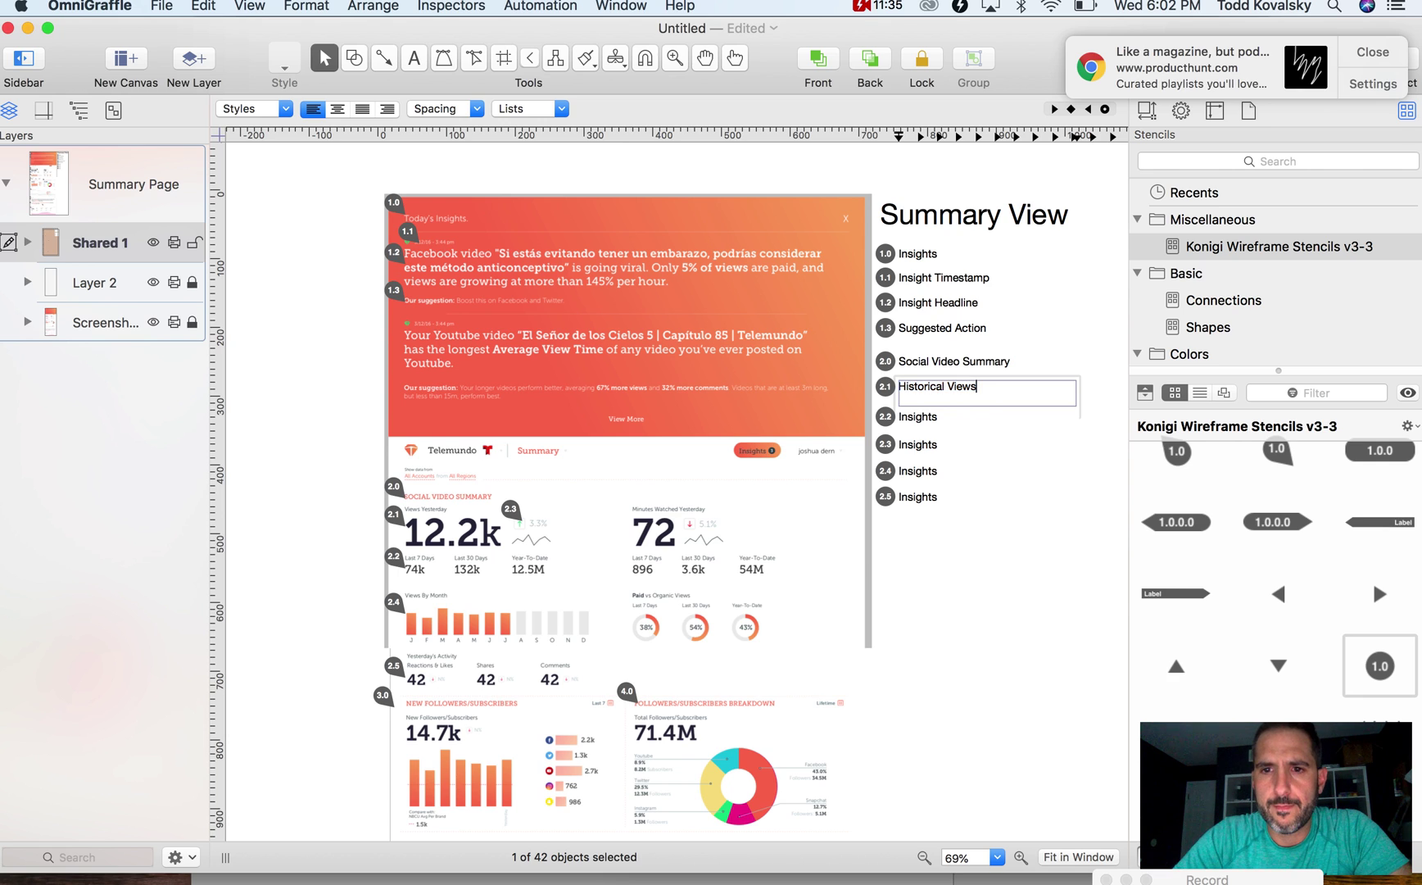
{"action": "double_click", "coordinate": [934, 386]}
{"action": "key", "text": "BackSpace"}
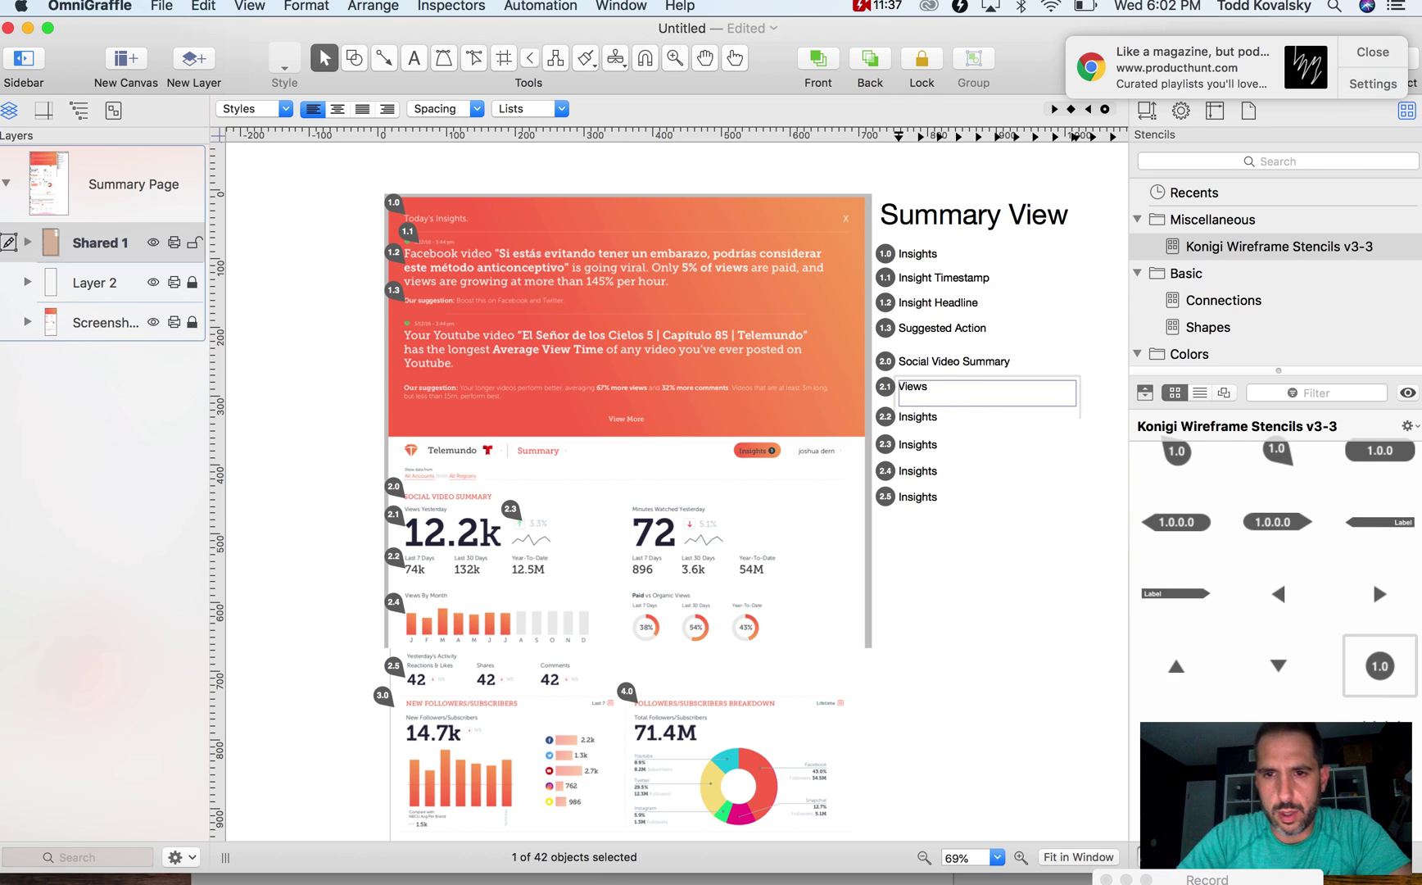
{"action": "key", "text": "super+Right"}
{"action": "type", "text": "Data"}
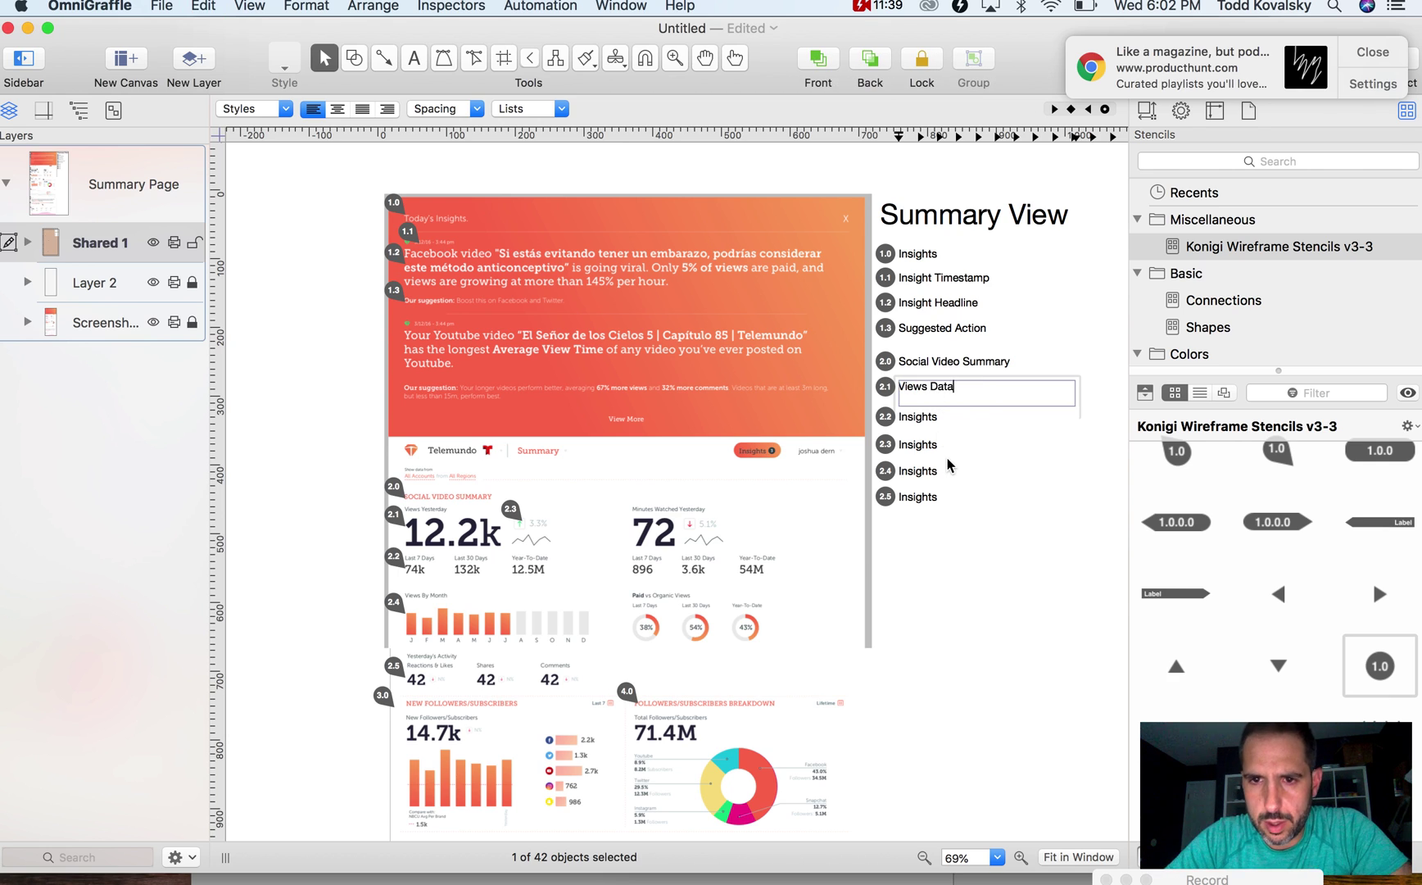
{"action": "left_click", "coordinate": [946, 460]}
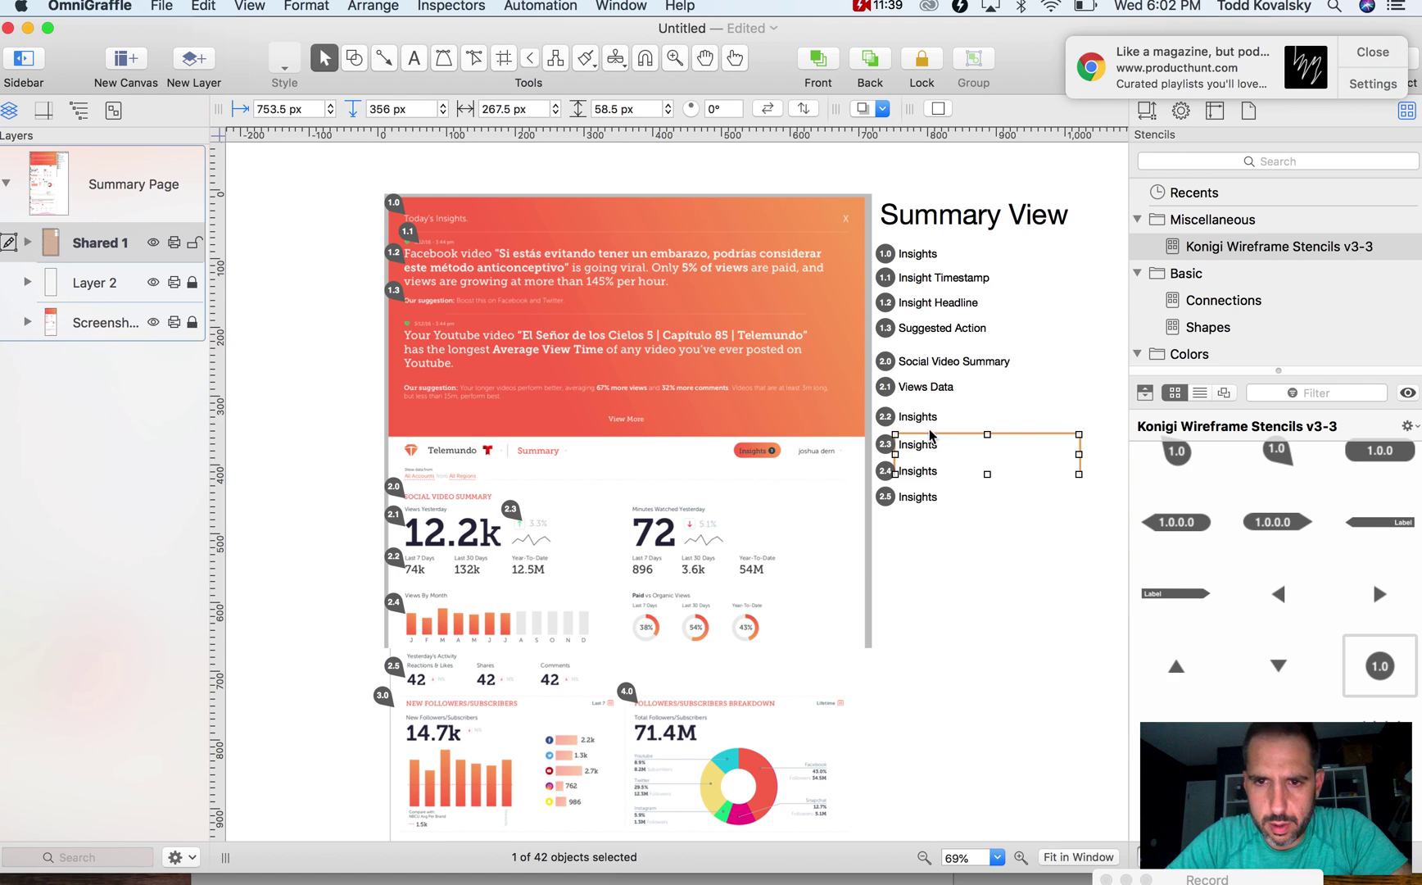
Replace the 2.1 note's text with "View"
{"action": "double_click", "coordinate": [939, 386]}
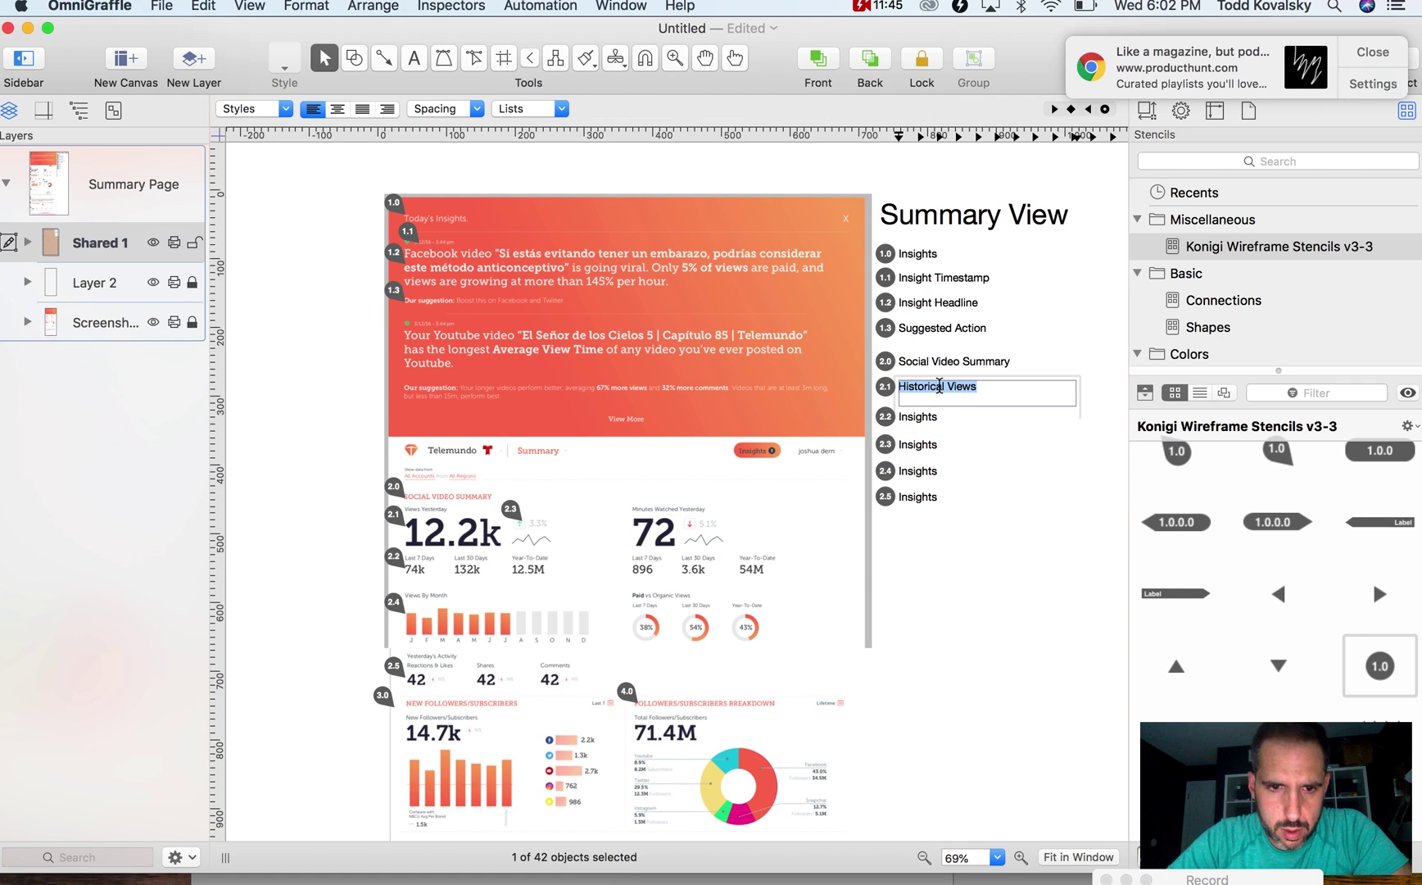
{"action": "type", "text": "View"}
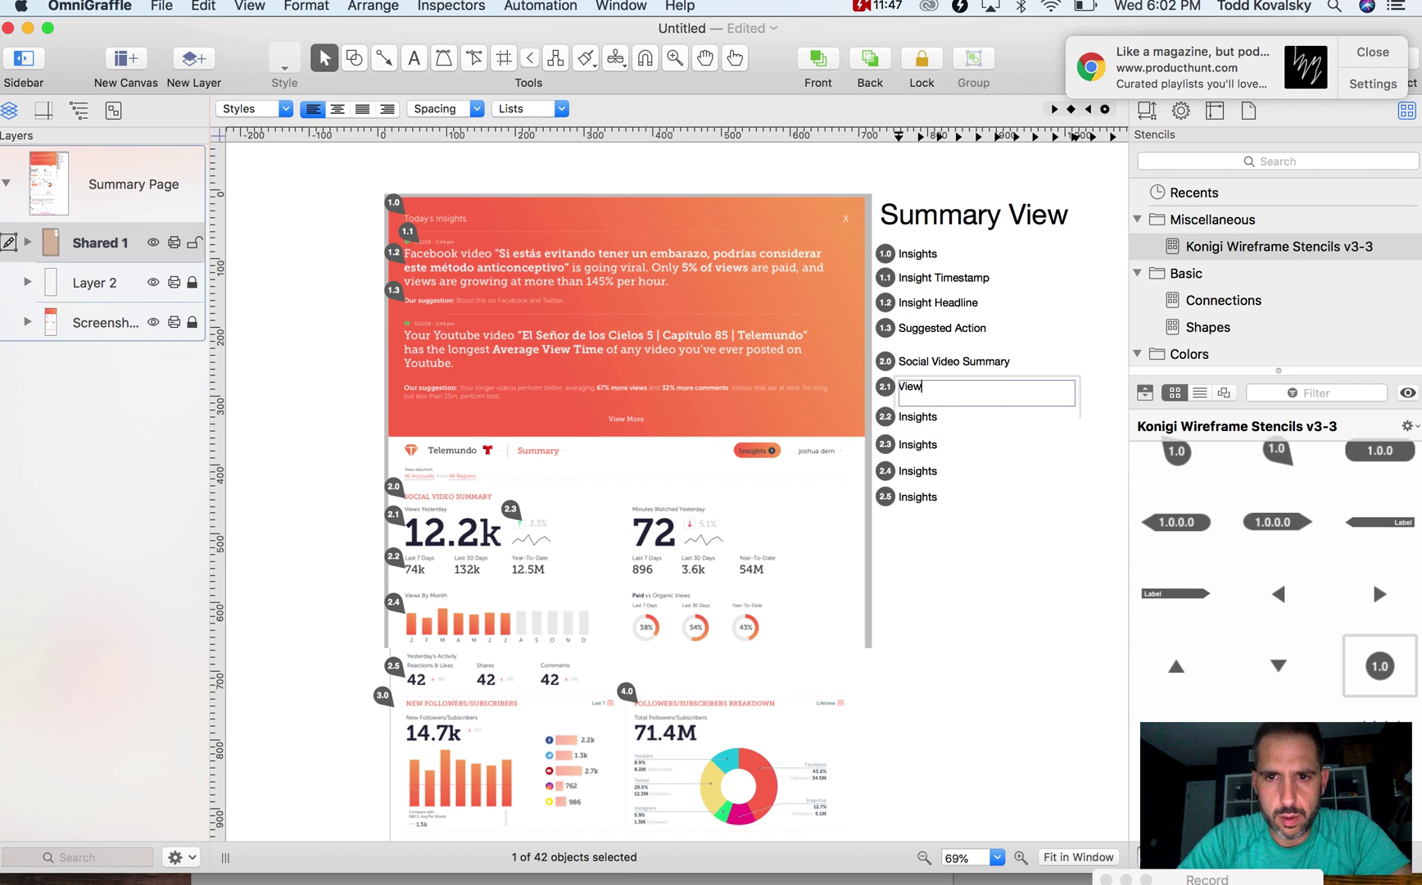
{"action": "left_click", "coordinate": [392, 561]}
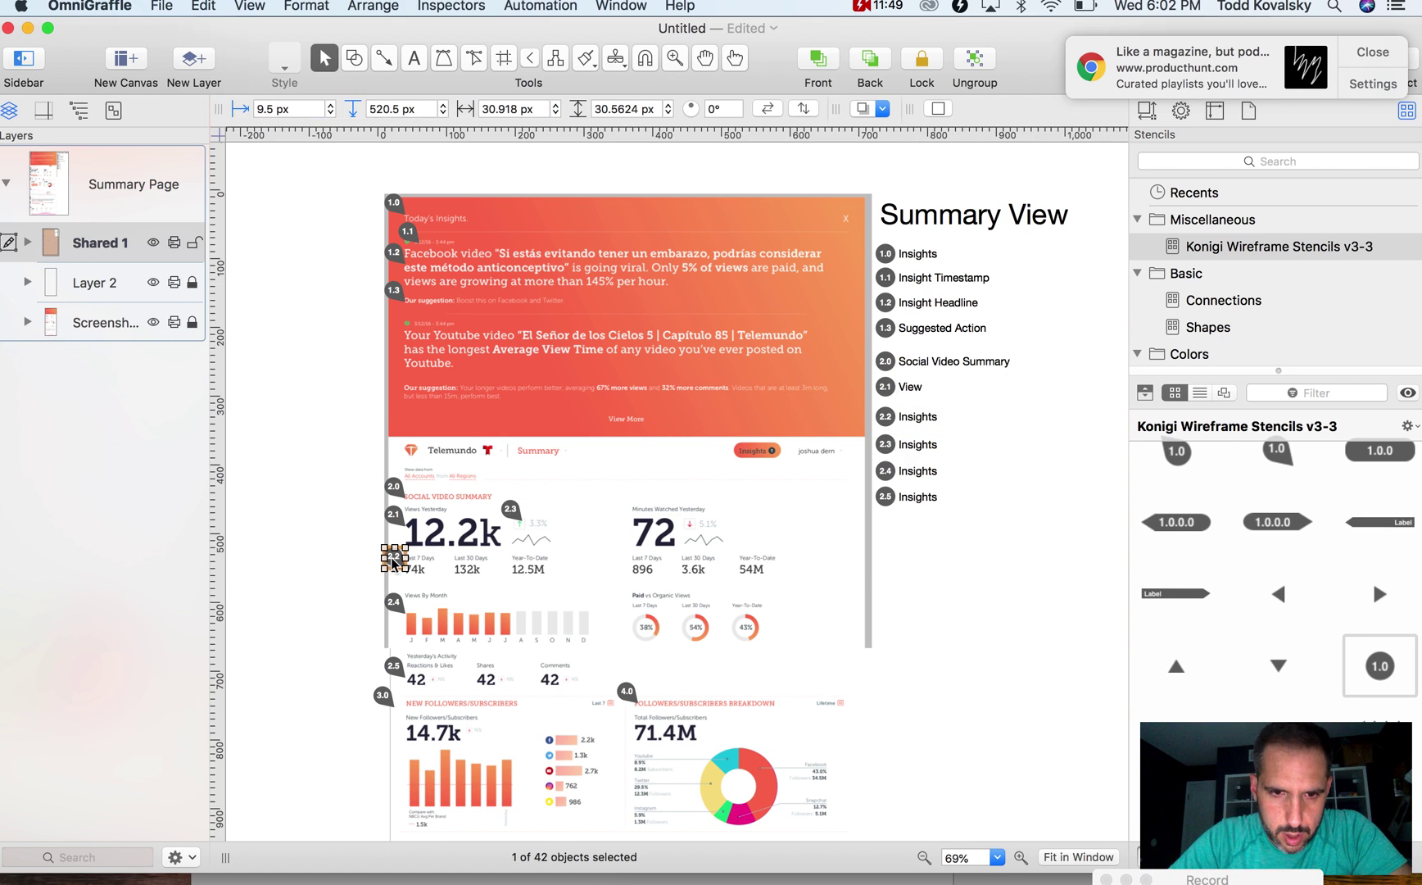
{"action": "key", "text": "Escape"}
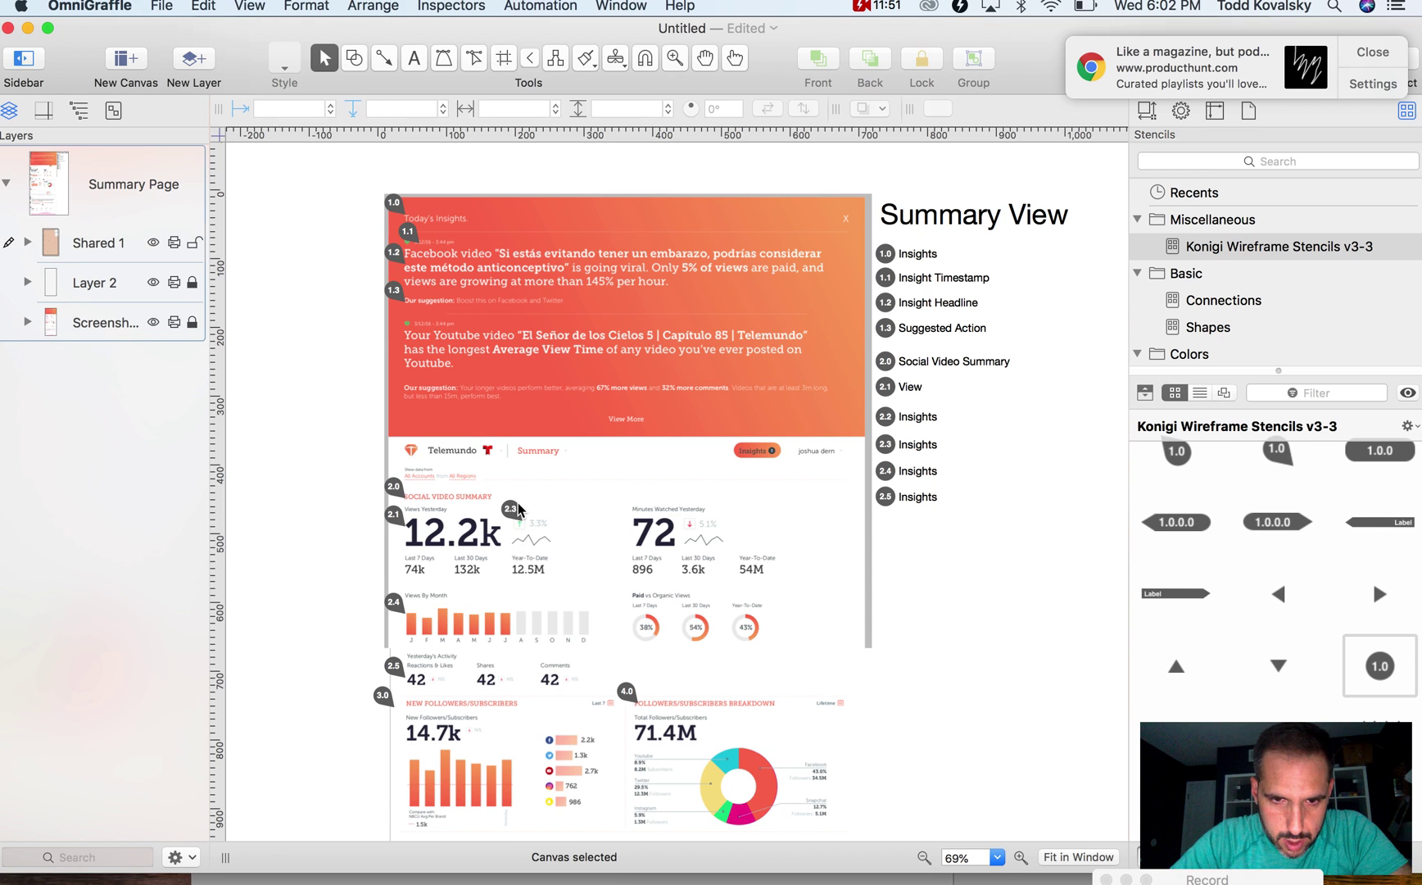
{"action": "key", "text": "super+z"}
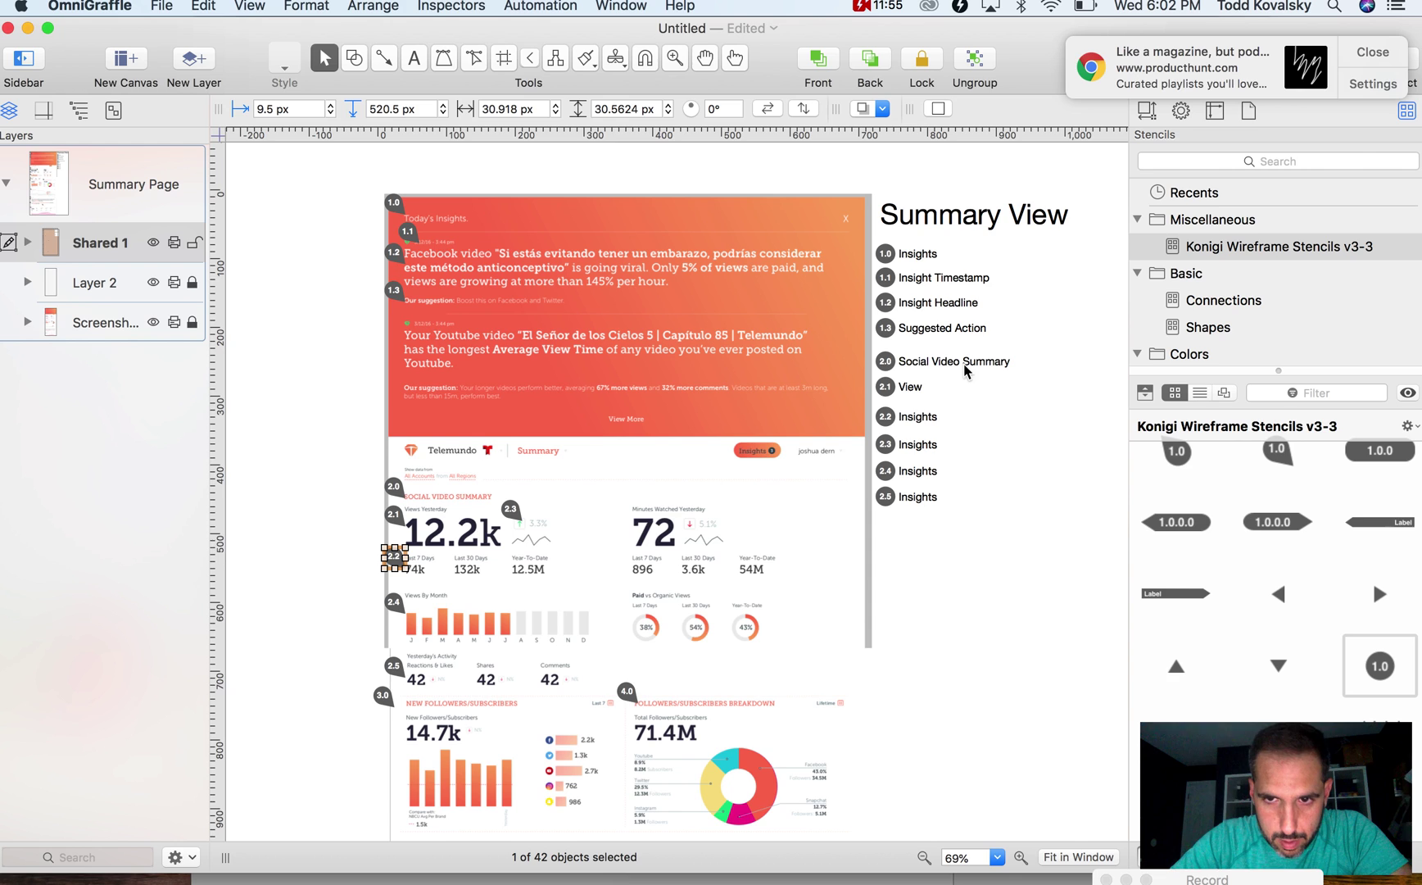
Change the 2.2 note's text to "Prior Views" and the 2.1 note's text to "Yesterday's Views"
{"action": "double_click", "coordinate": [922, 423]}
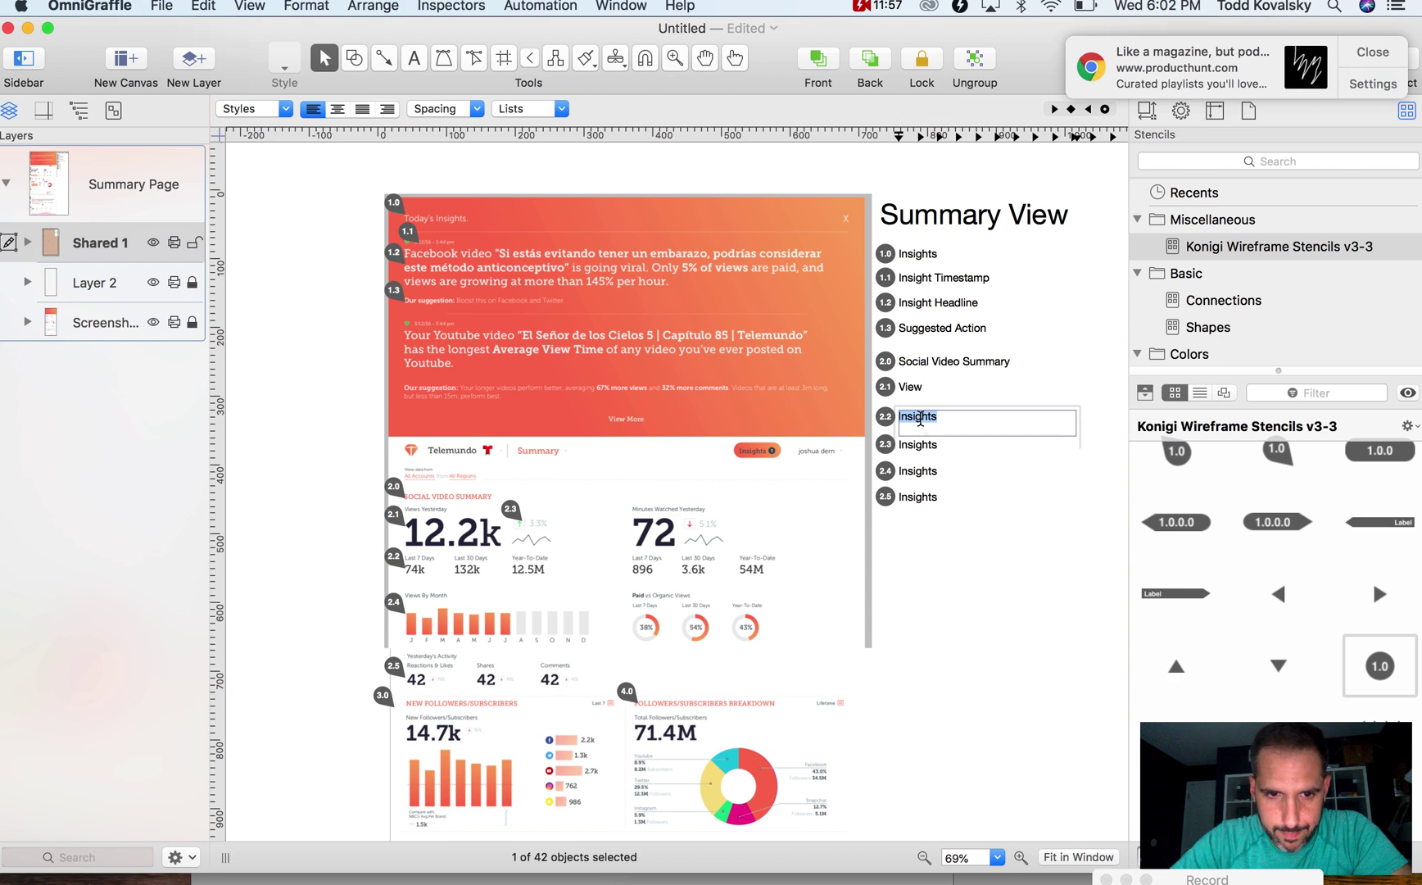
{"action": "type", "text": "Prior Views"}
{"action": "double_click", "coordinate": [911, 387]}
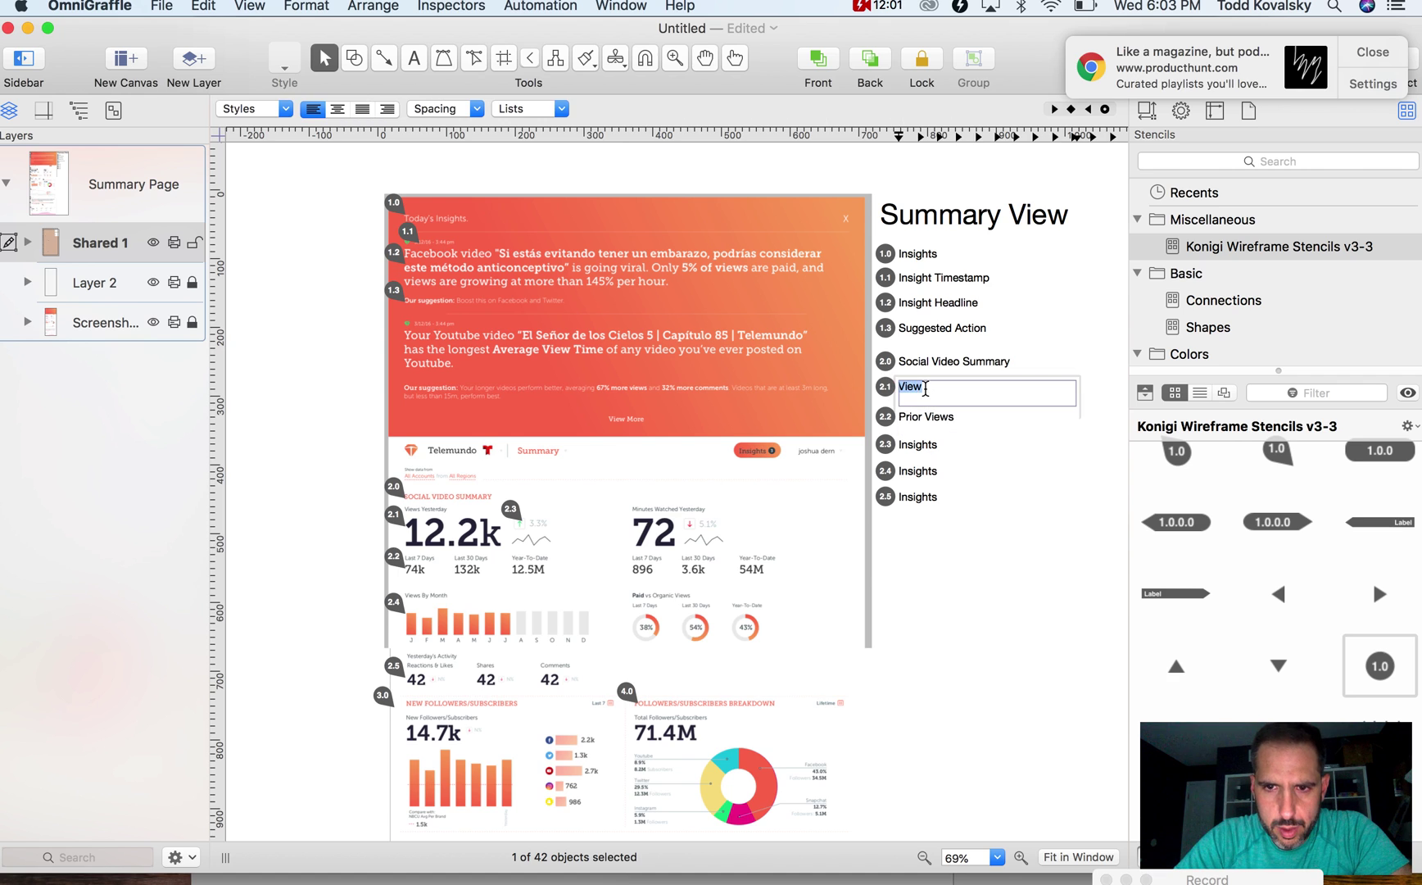
{"action": "type", "text": "Yesterday"}
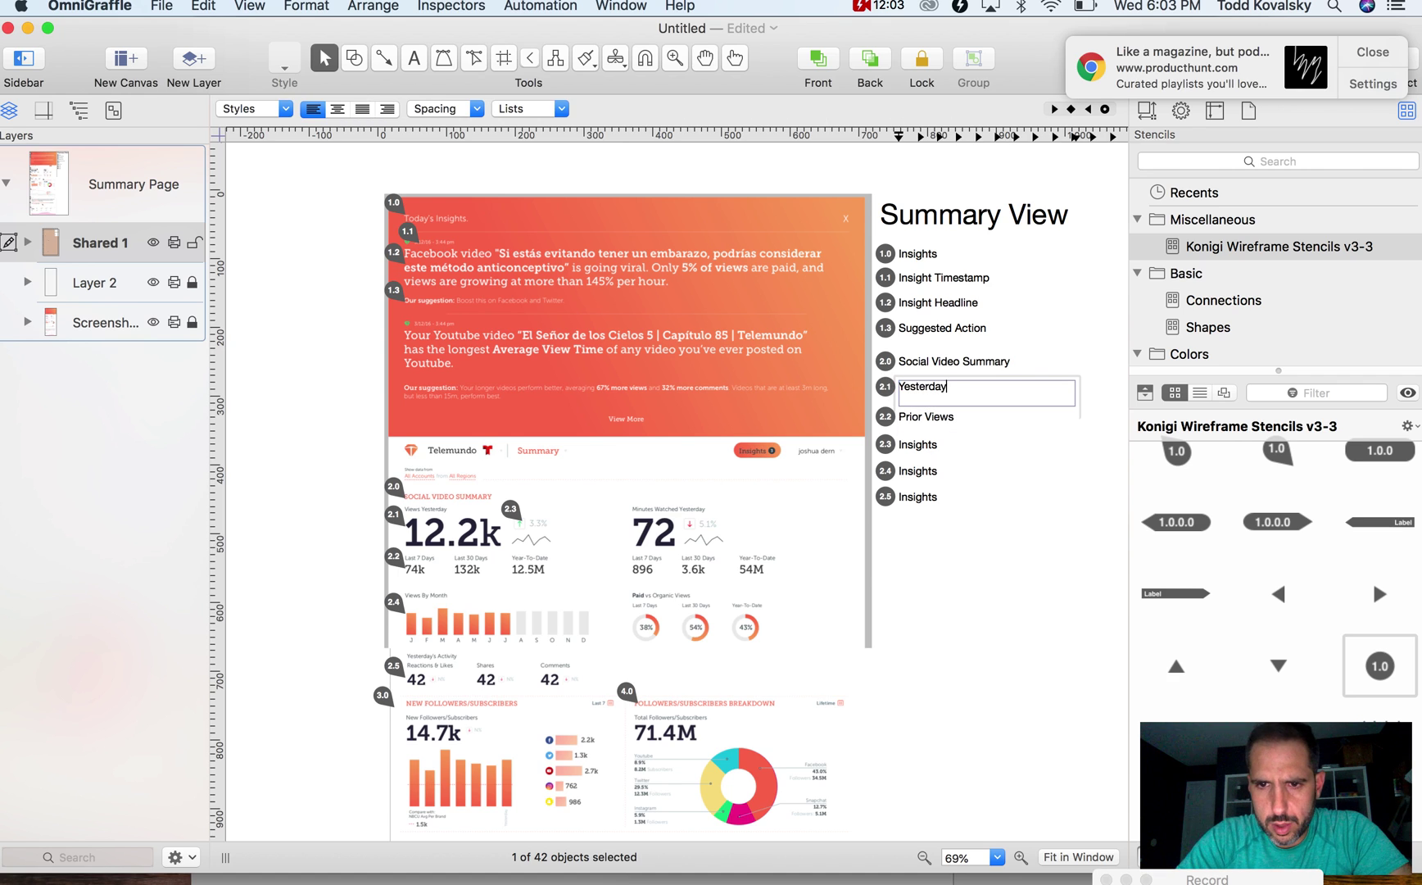
{"action": "type", "text": "'s Views"}
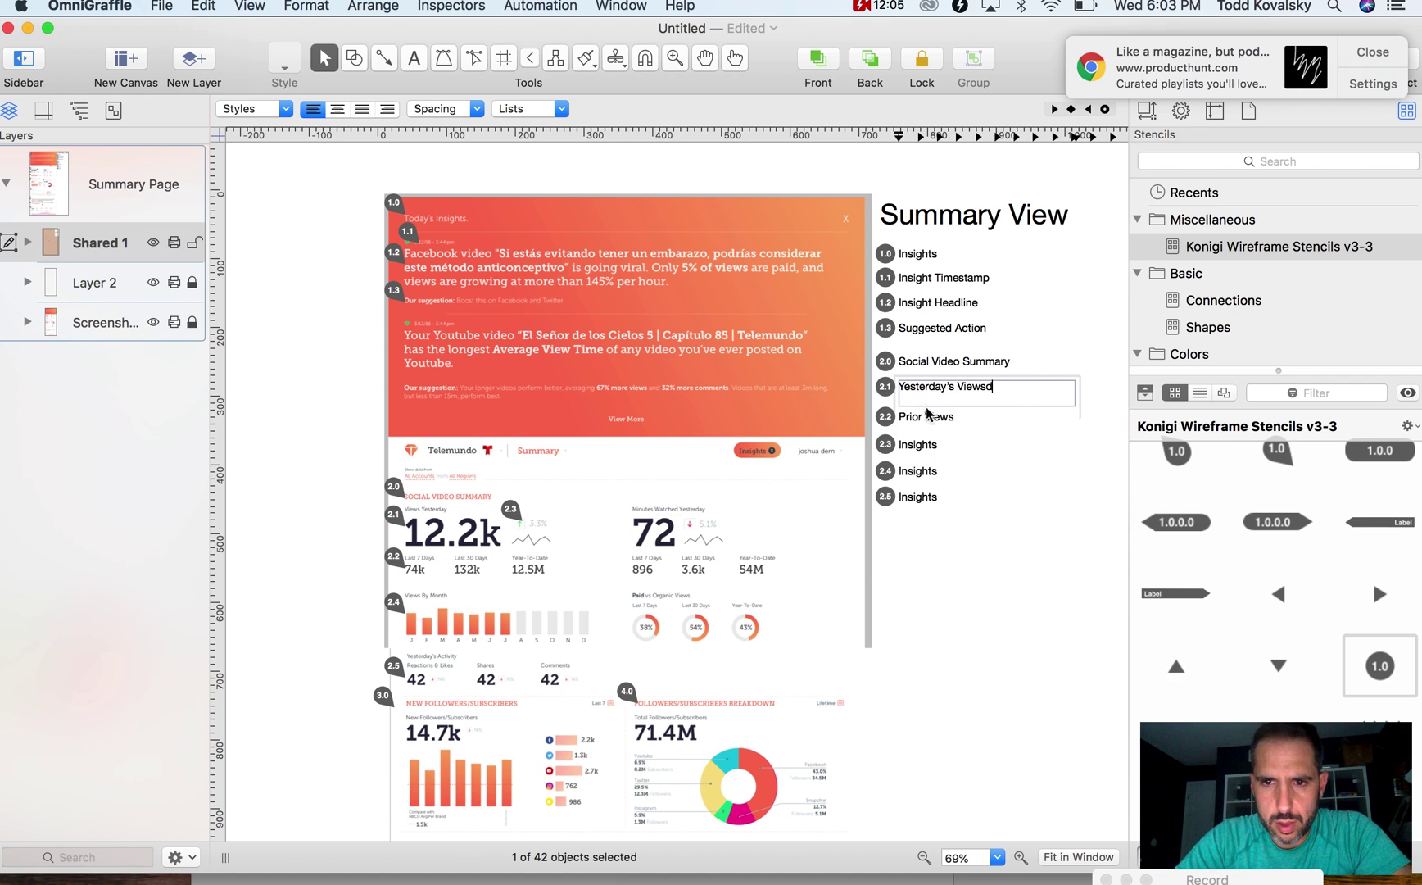
Replace the text of the 2.3 note with "View thumbnail line graph"
{"action": "left_click", "coordinate": [942, 457]}
{"action": "double_click", "coordinate": [939, 455]}
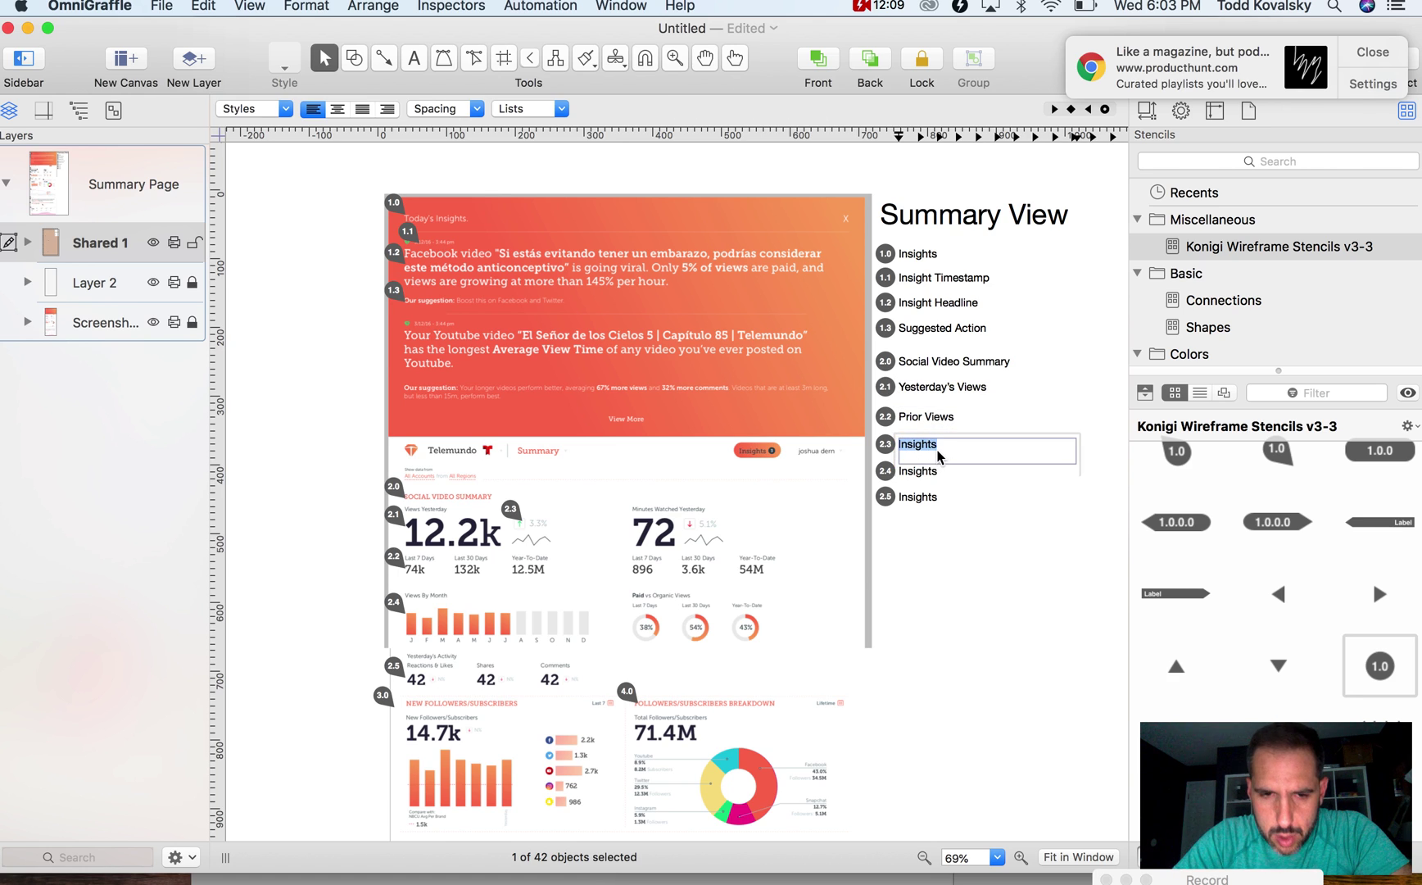
{"action": "type", "text": "View"}
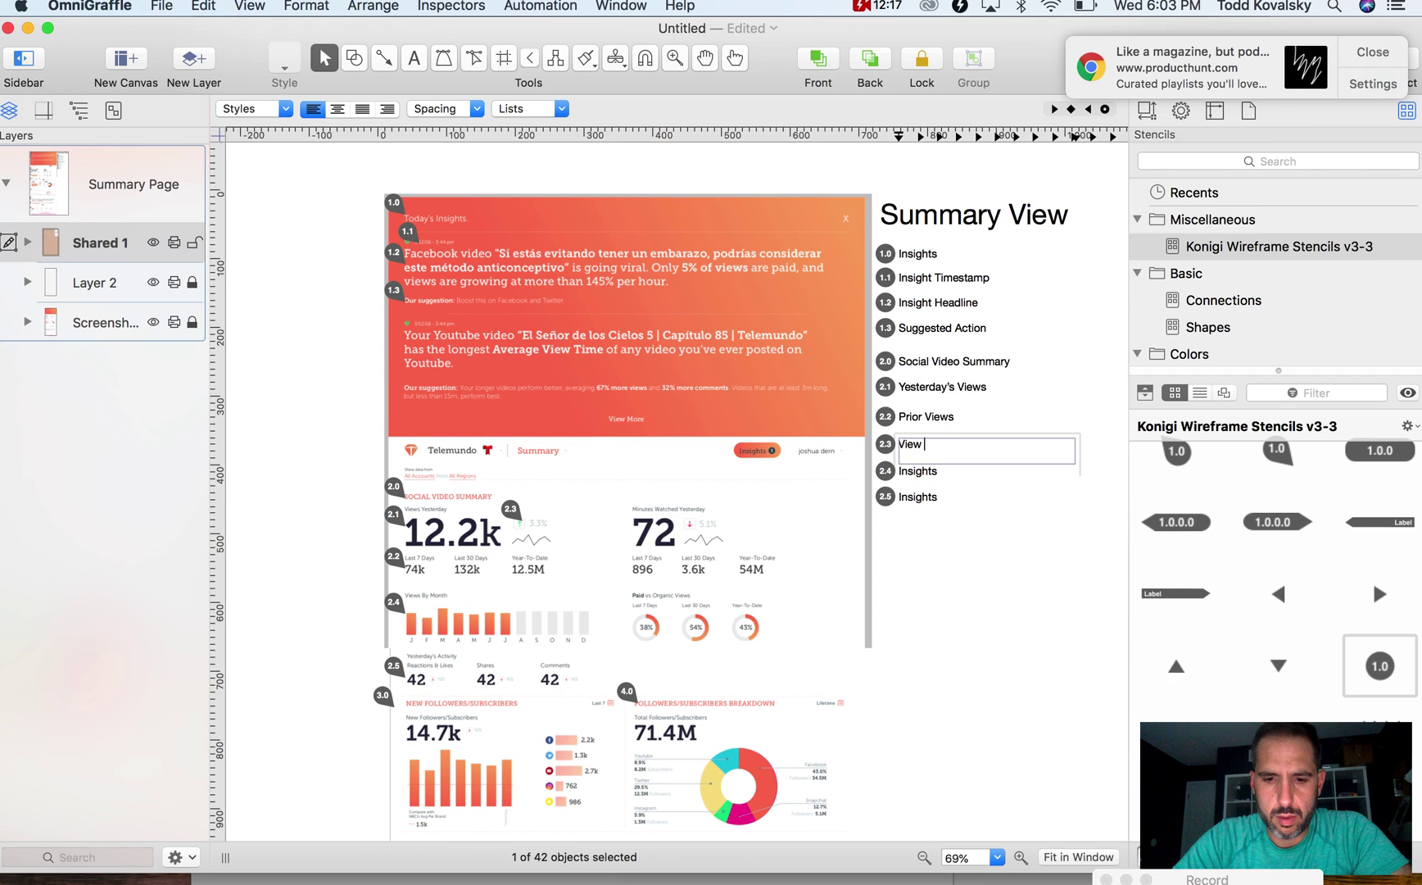
{"action": "type", "text": "thumba"}
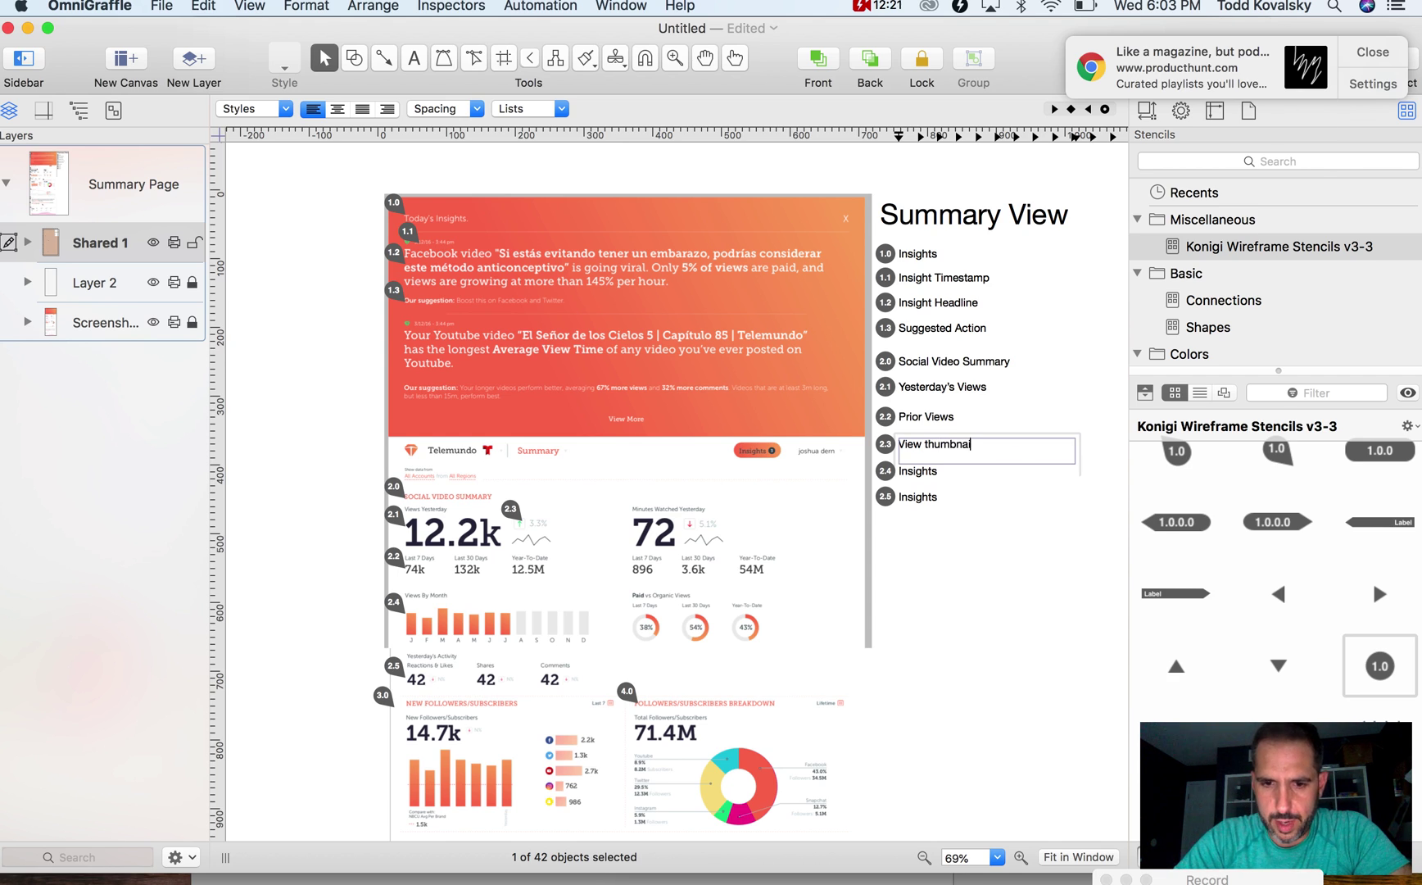
{"action": "type", "text": "ail line graph"}
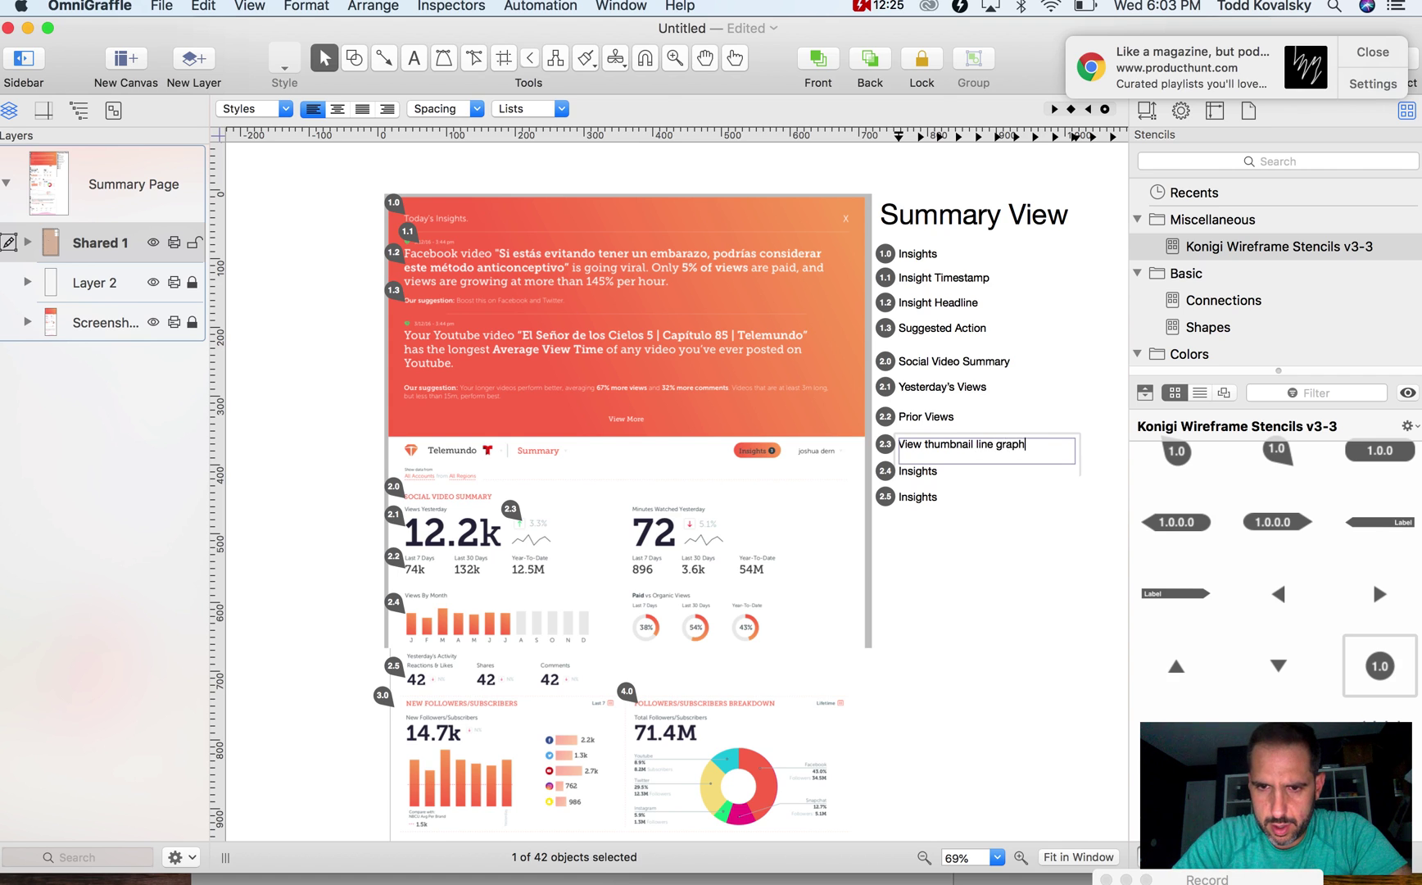
Replace the text of the 2.4 note with "Views Bar Chart"
{"action": "left_click", "coordinate": [971, 497]}
{"action": "double_click", "coordinate": [933, 470]}
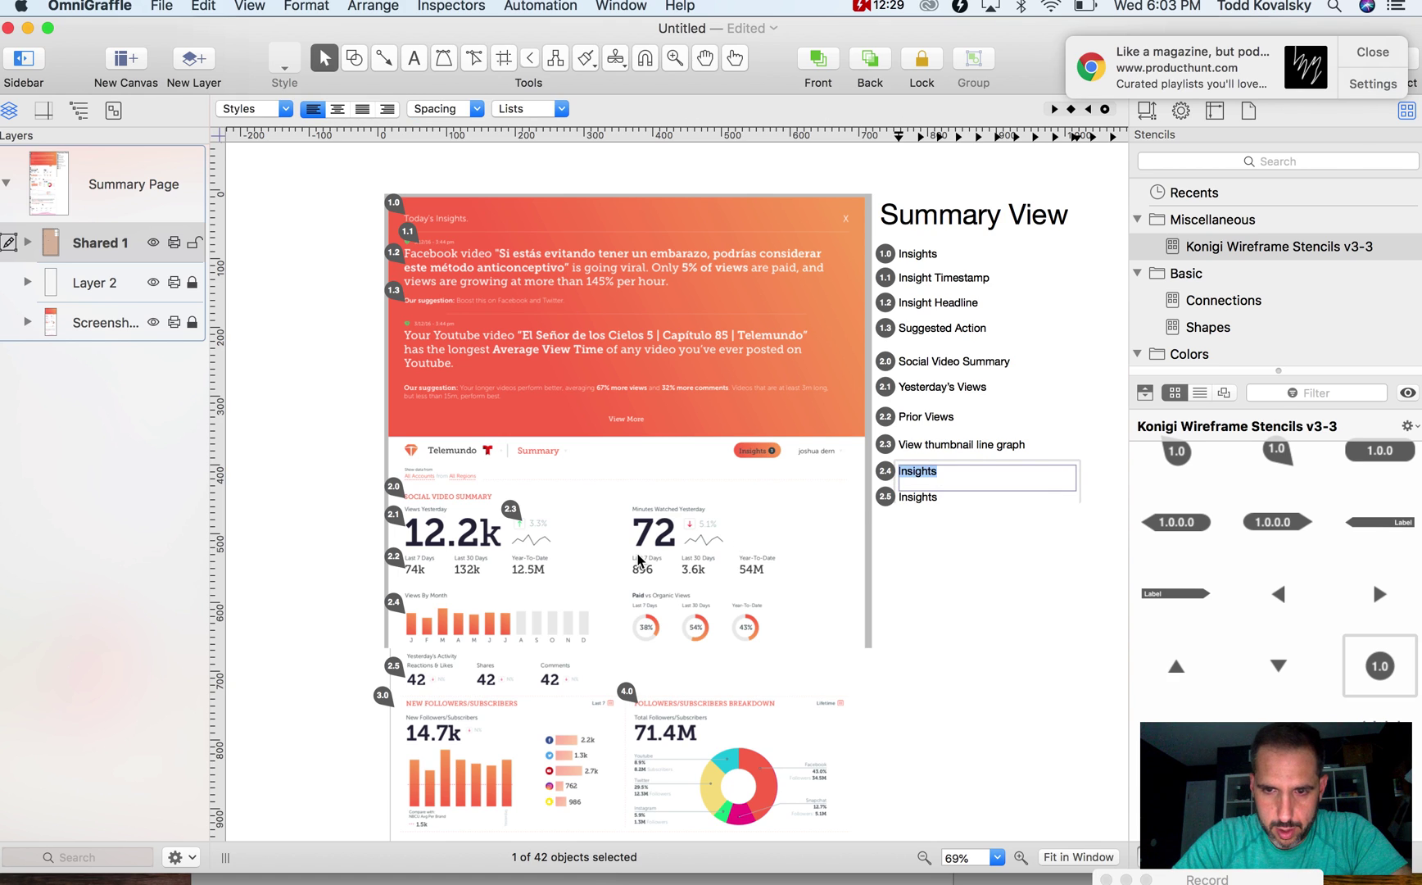
{"action": "type", "text": "Views"}
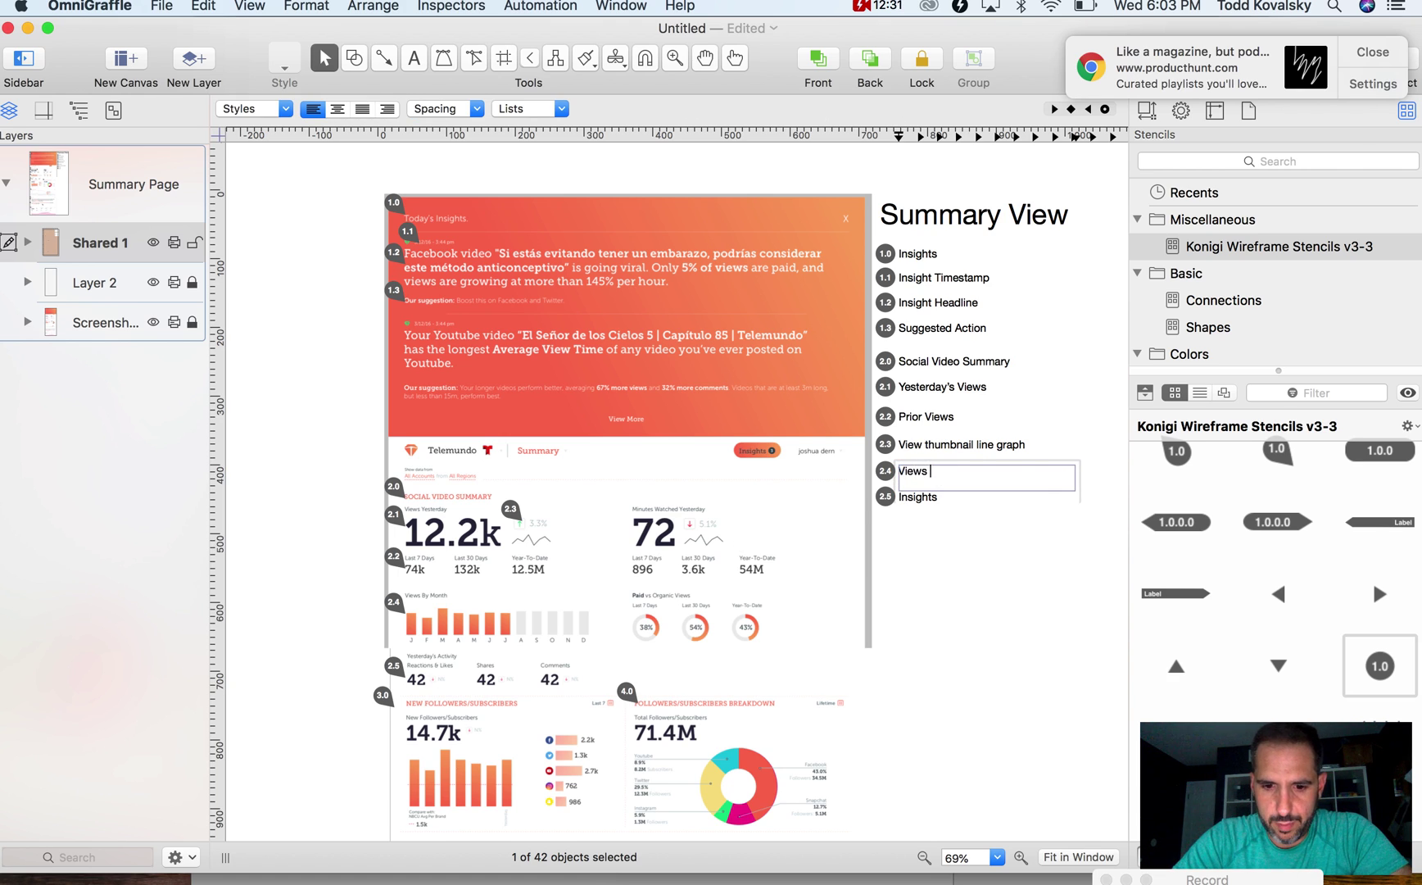
{"action": "type", "text": " Bar Chart"}
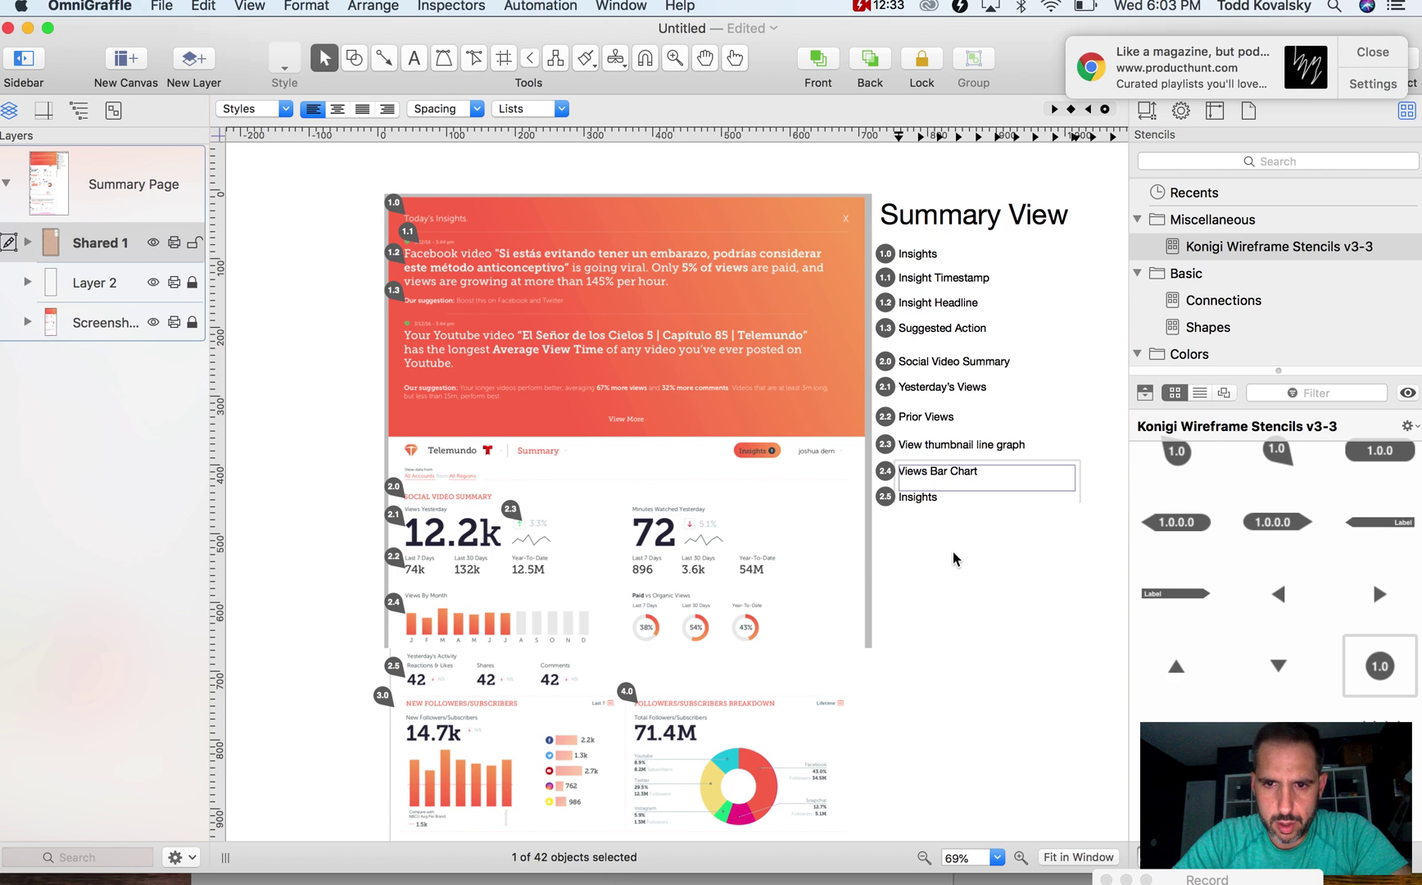
{"action": "left_click", "coordinate": [937, 485]}
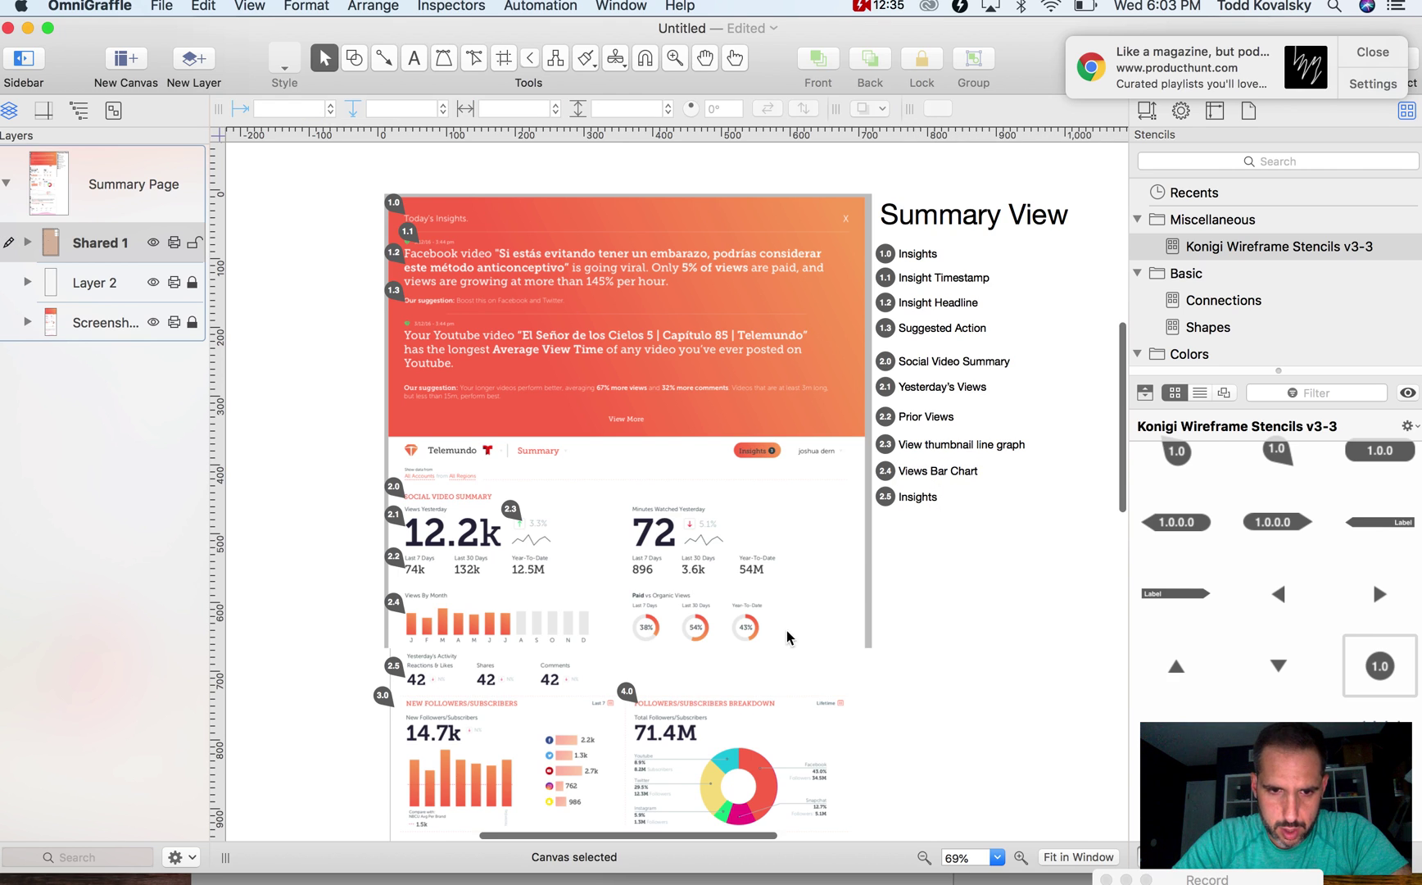
Replace the text of the 2.5 note with "Reactions & Likes"
{"action": "left_click", "coordinate": [921, 498]}
{"action": "double_click", "coordinate": [922, 498]}
{"action": "type", "text": "Reactions & Likes"}
{"action": "left_click", "coordinate": [1044, 640]}
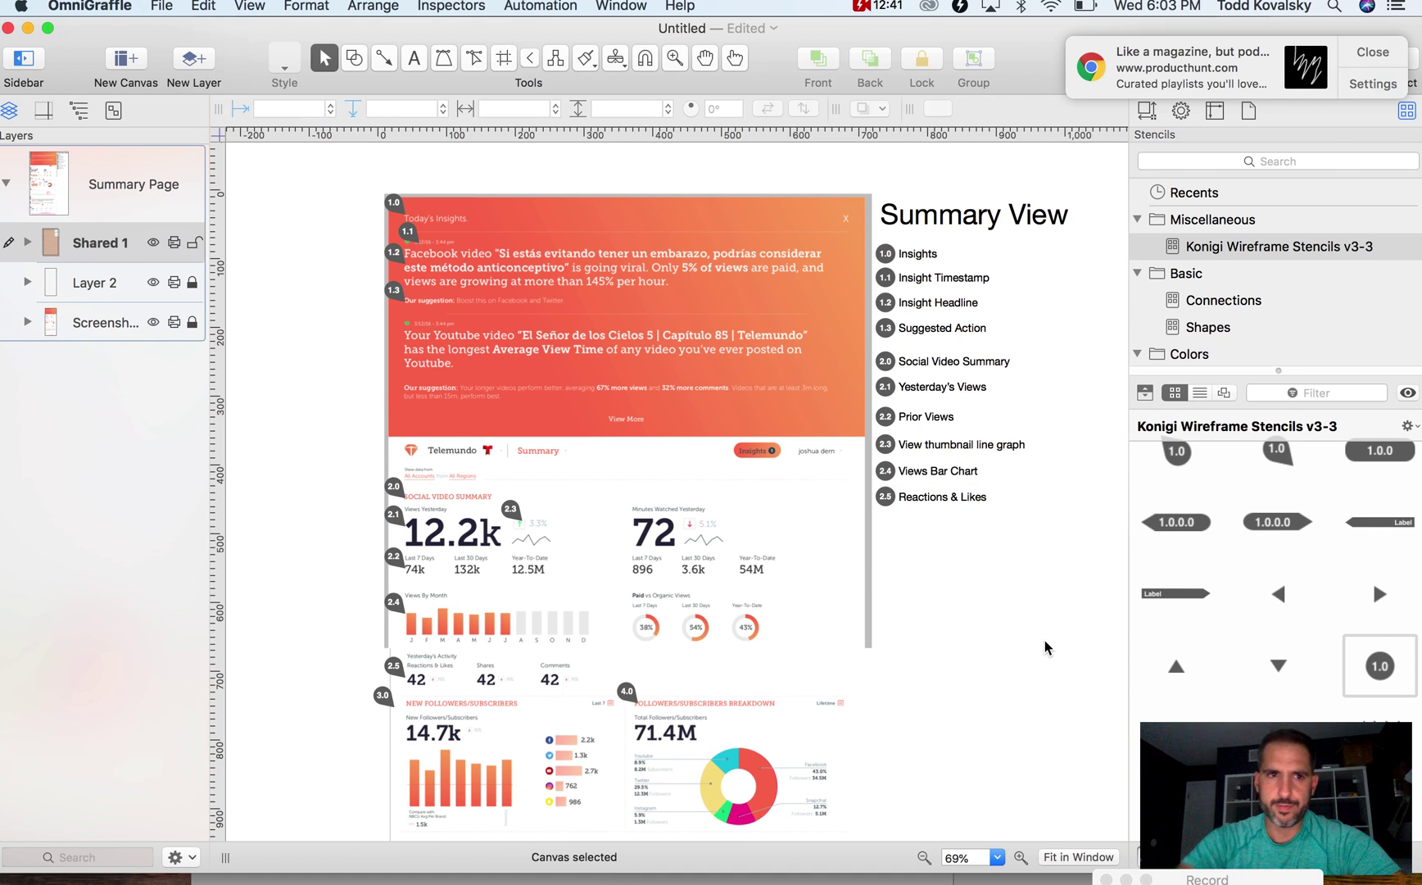
Duplicate the Summary Page canvas together with its layers
{"action": "scroll", "coordinate": [1044, 640], "scroll_direction": "left", "scroll_amount": 2}
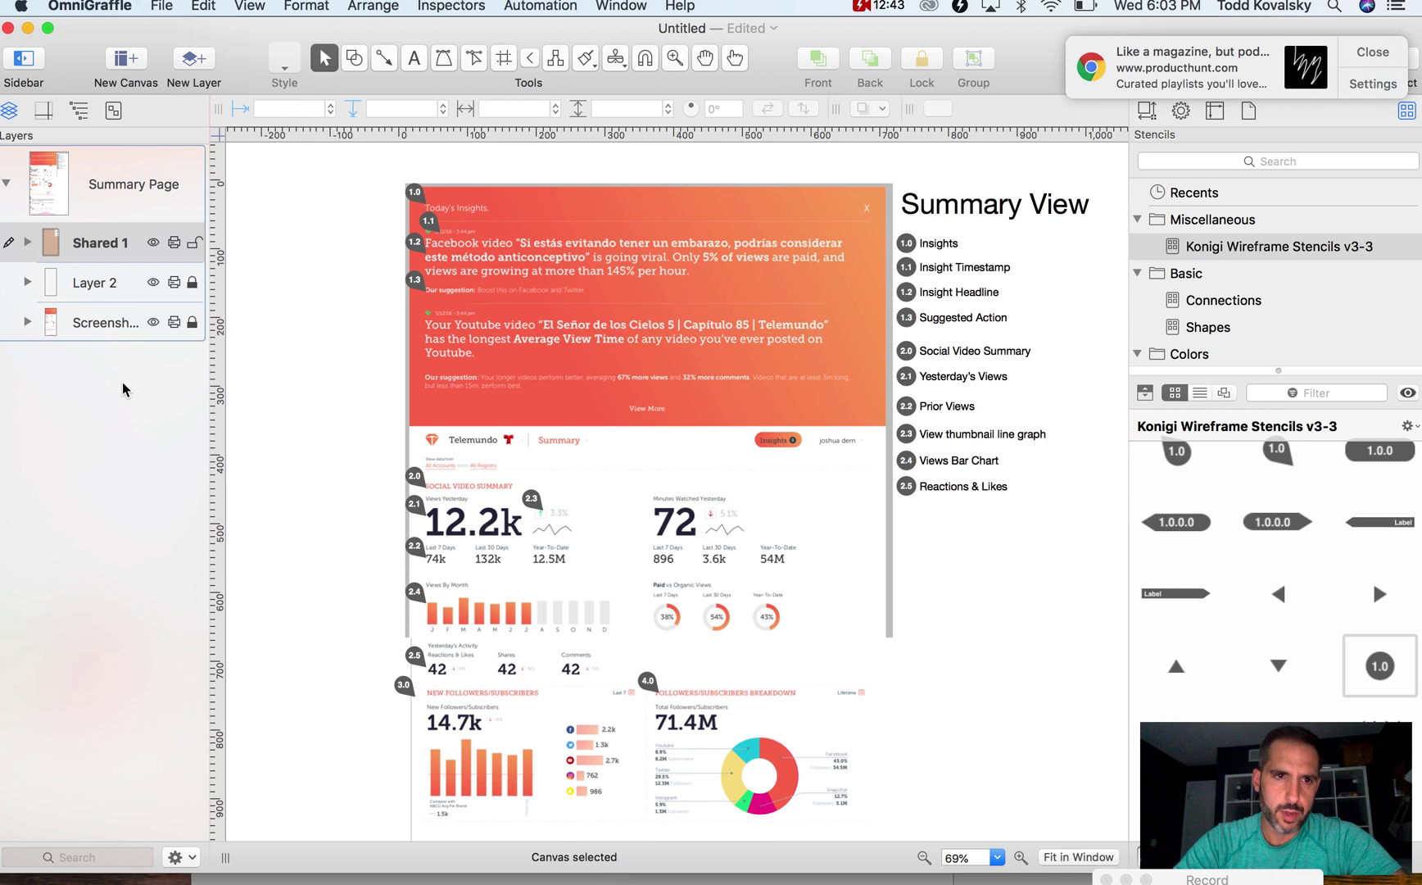
{"action": "left_click", "coordinate": [104, 197]}
{"action": "right_click", "coordinate": [104, 196]}
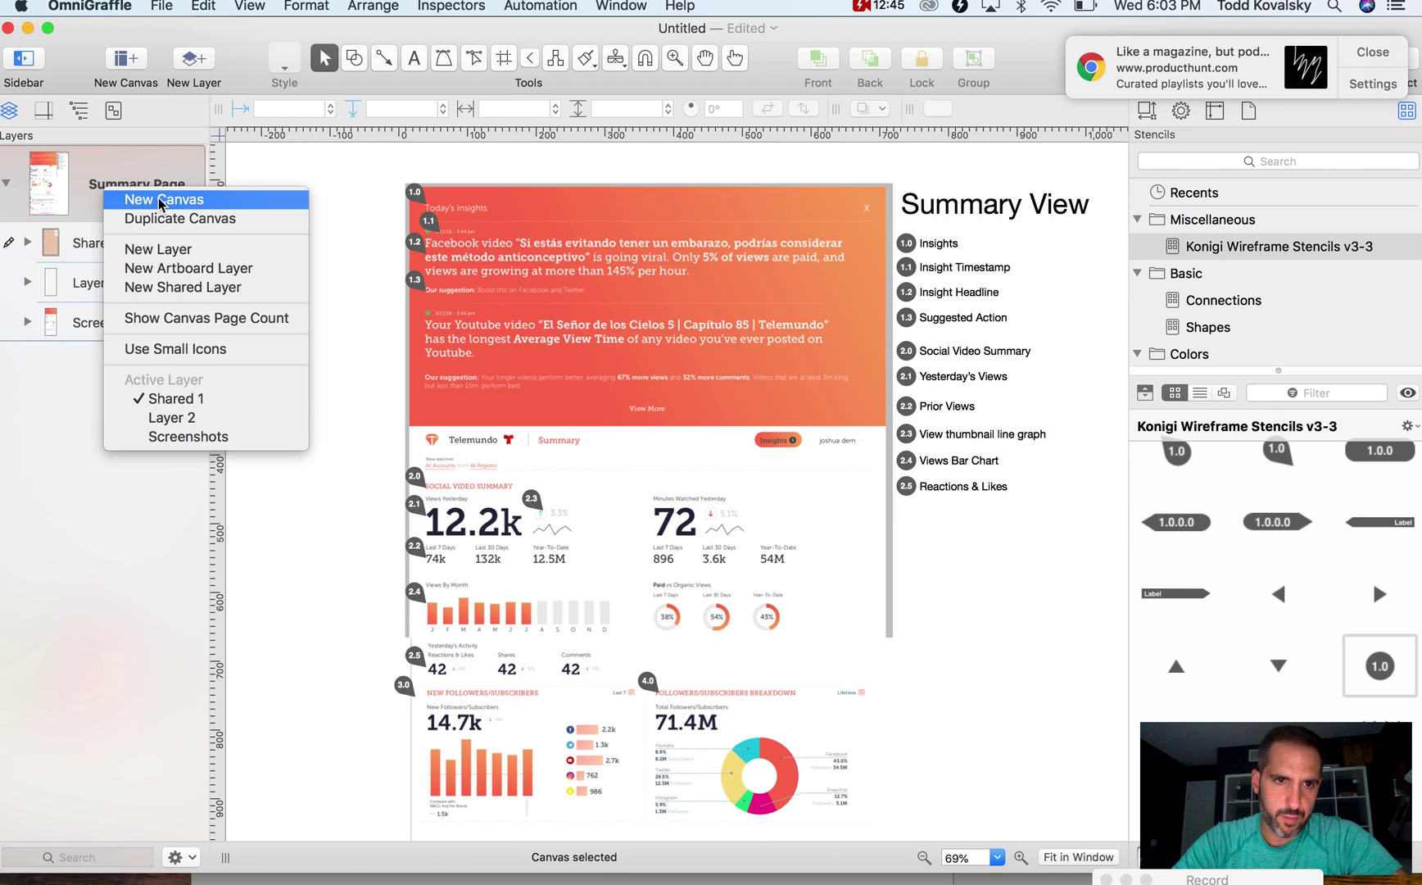
{"action": "left_click", "coordinate": [174, 218]}
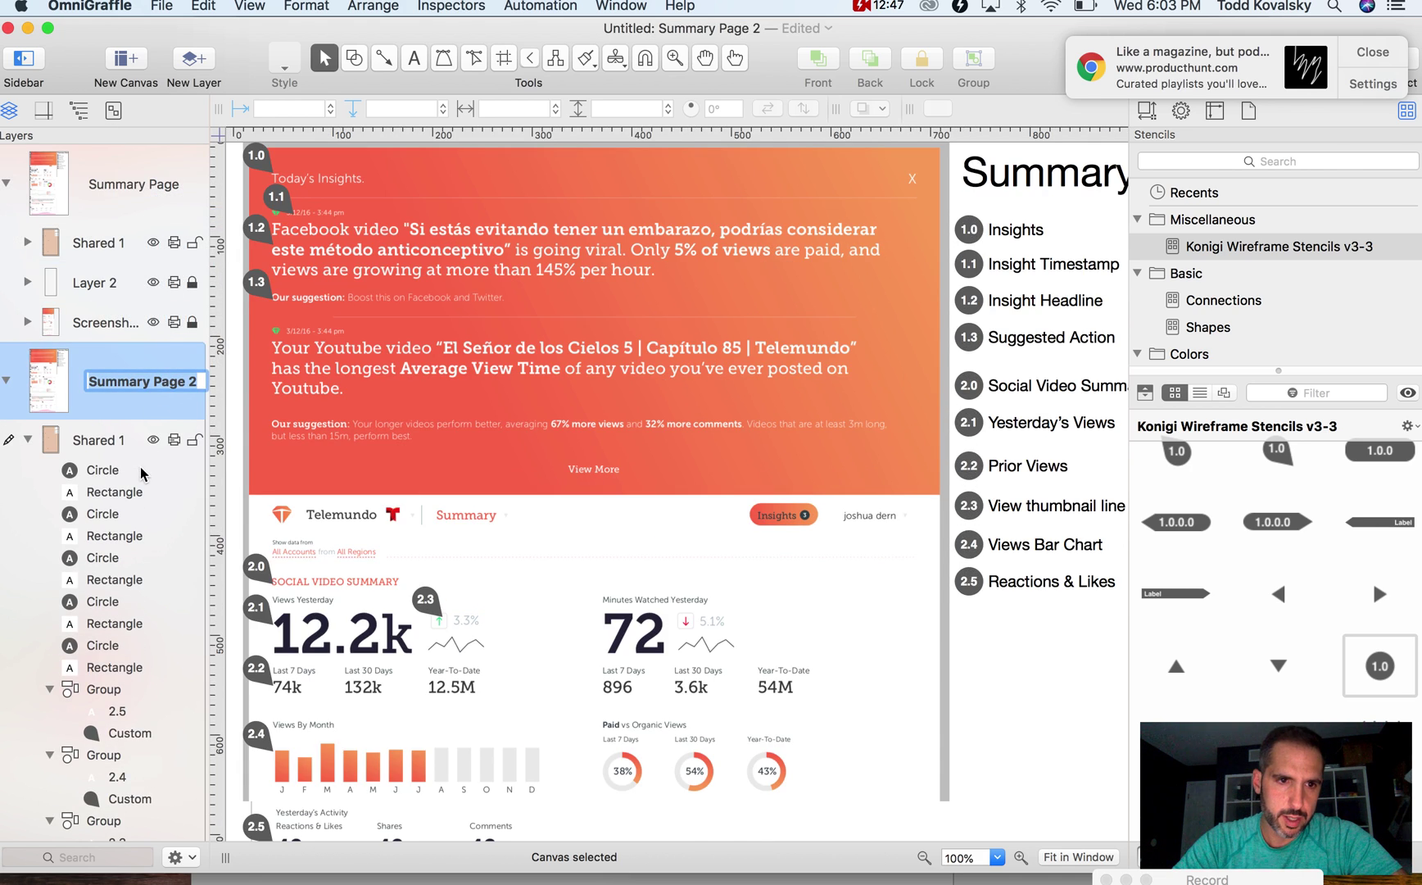
Delete Layer 2 and the Screenshots layer from the duplicated canvas, keeping only the Shared 1 layer
{"action": "left_click", "coordinate": [34, 441]}
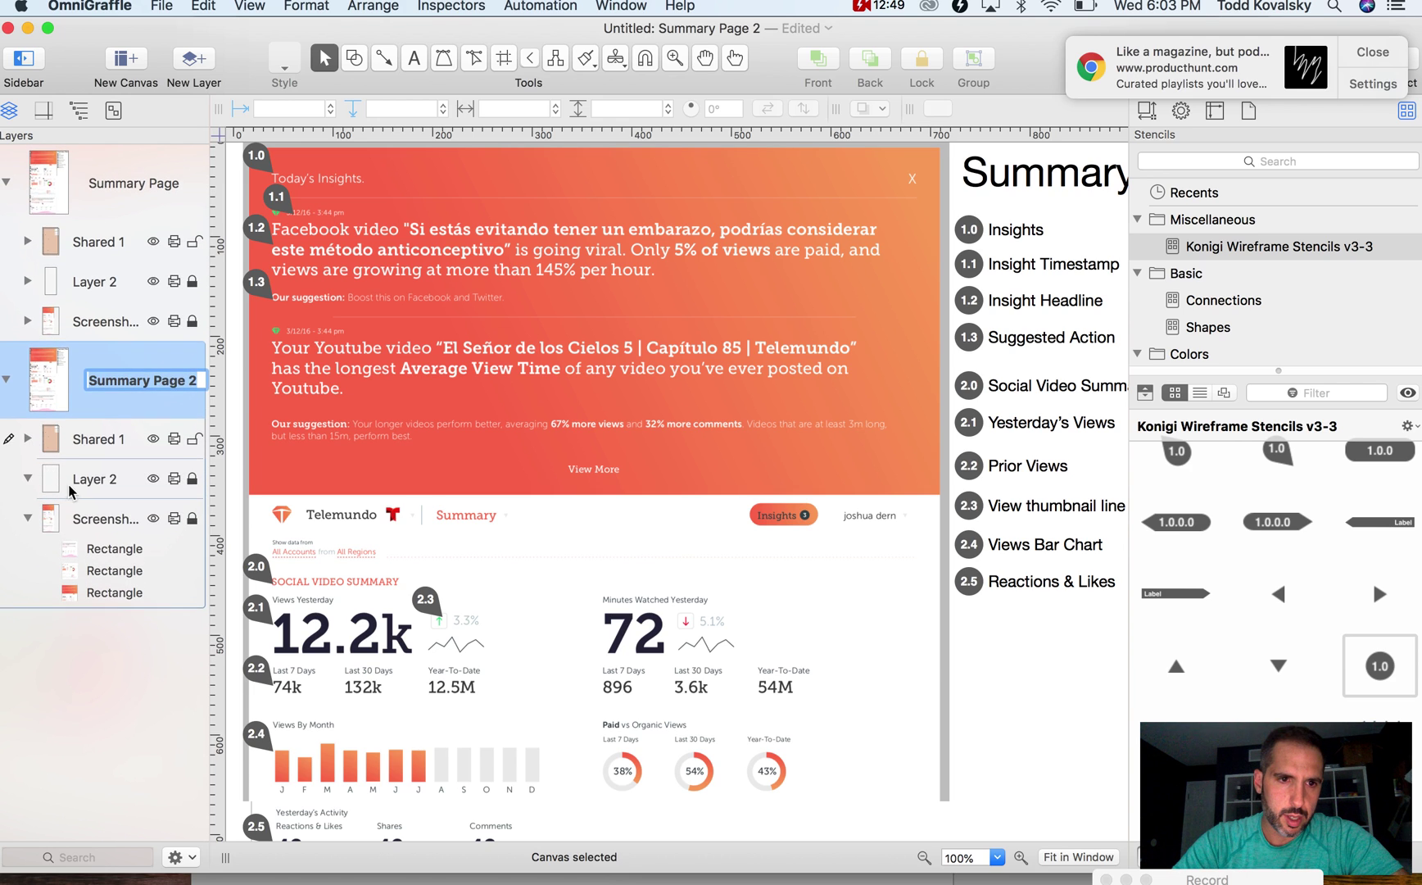
{"action": "left_click", "coordinate": [84, 524]}
{"action": "key", "text": "Delete"}
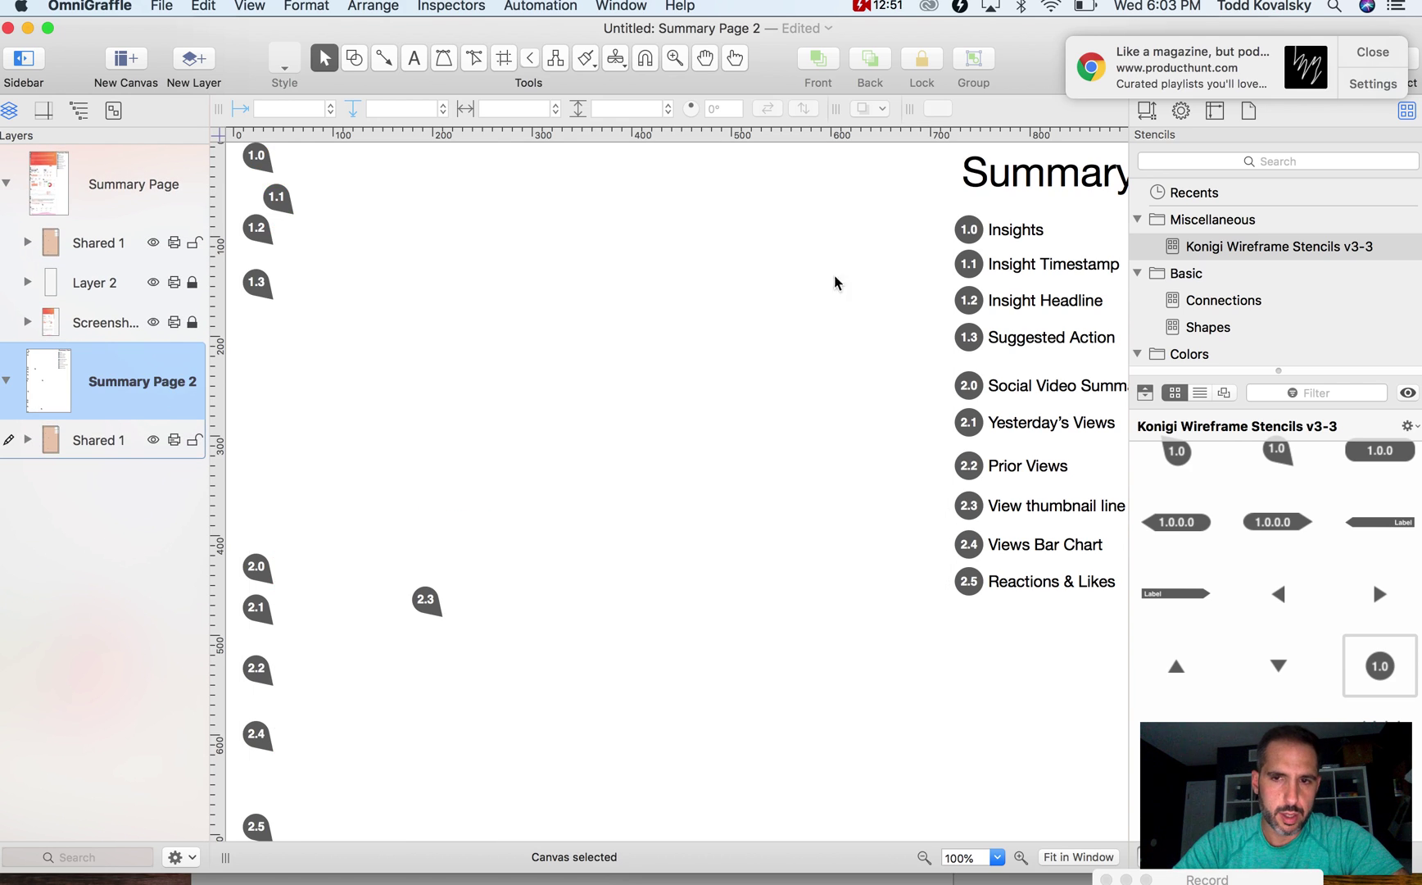
Try deleting the 2.5 note and its numbered circle from the shared layer on Summary Page 2, and undo the deletion
{"action": "scroll", "coordinate": [1016, 281], "scroll_direction": "up", "scroll_amount": 1}
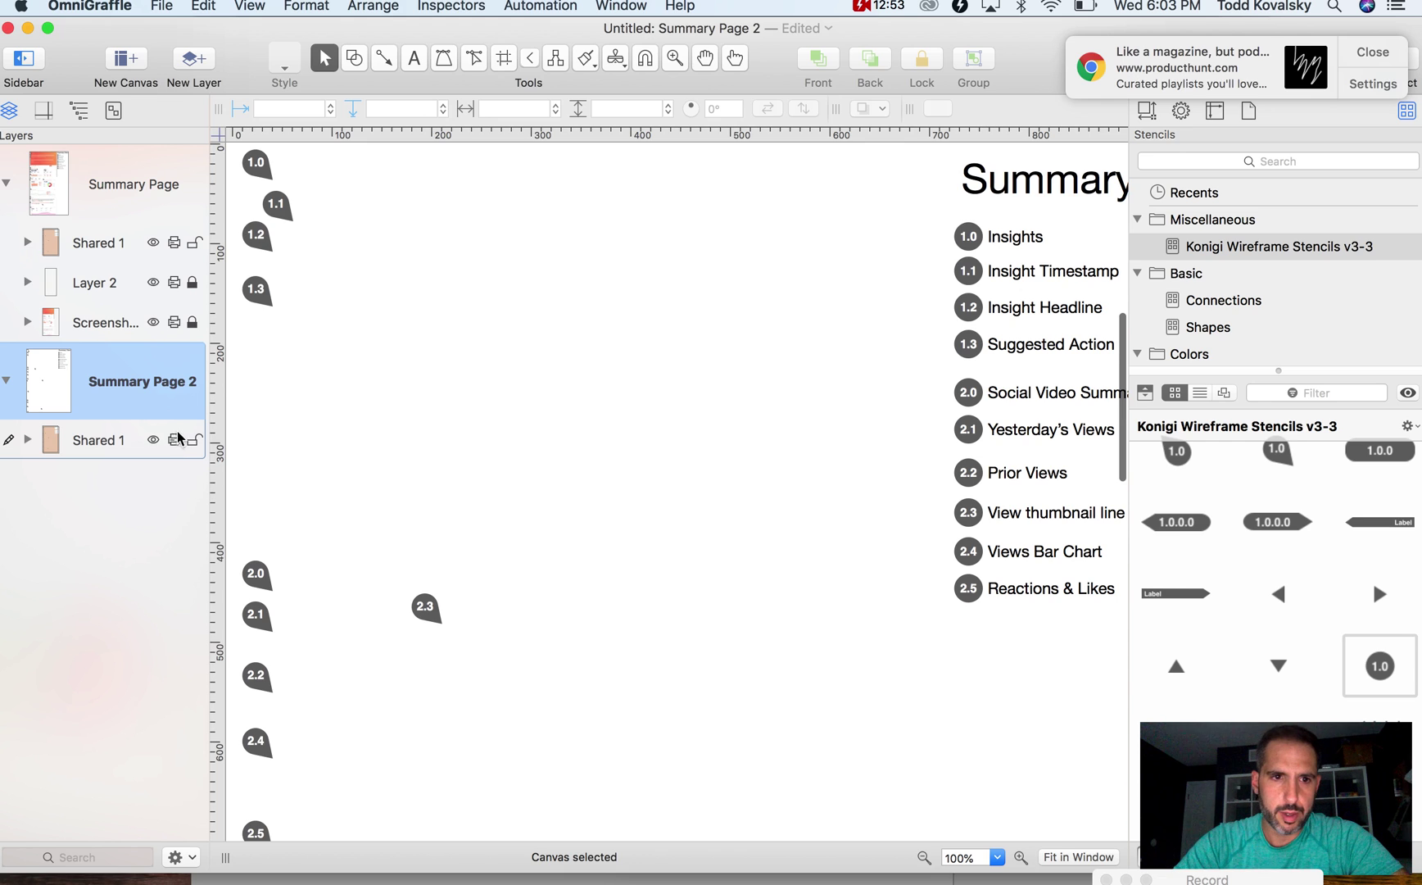
{"action": "left_click", "coordinate": [975, 591]}
{"action": "left_click", "coordinate": [1032, 598], "text": "shift"}
{"action": "key", "text": "Delete"}
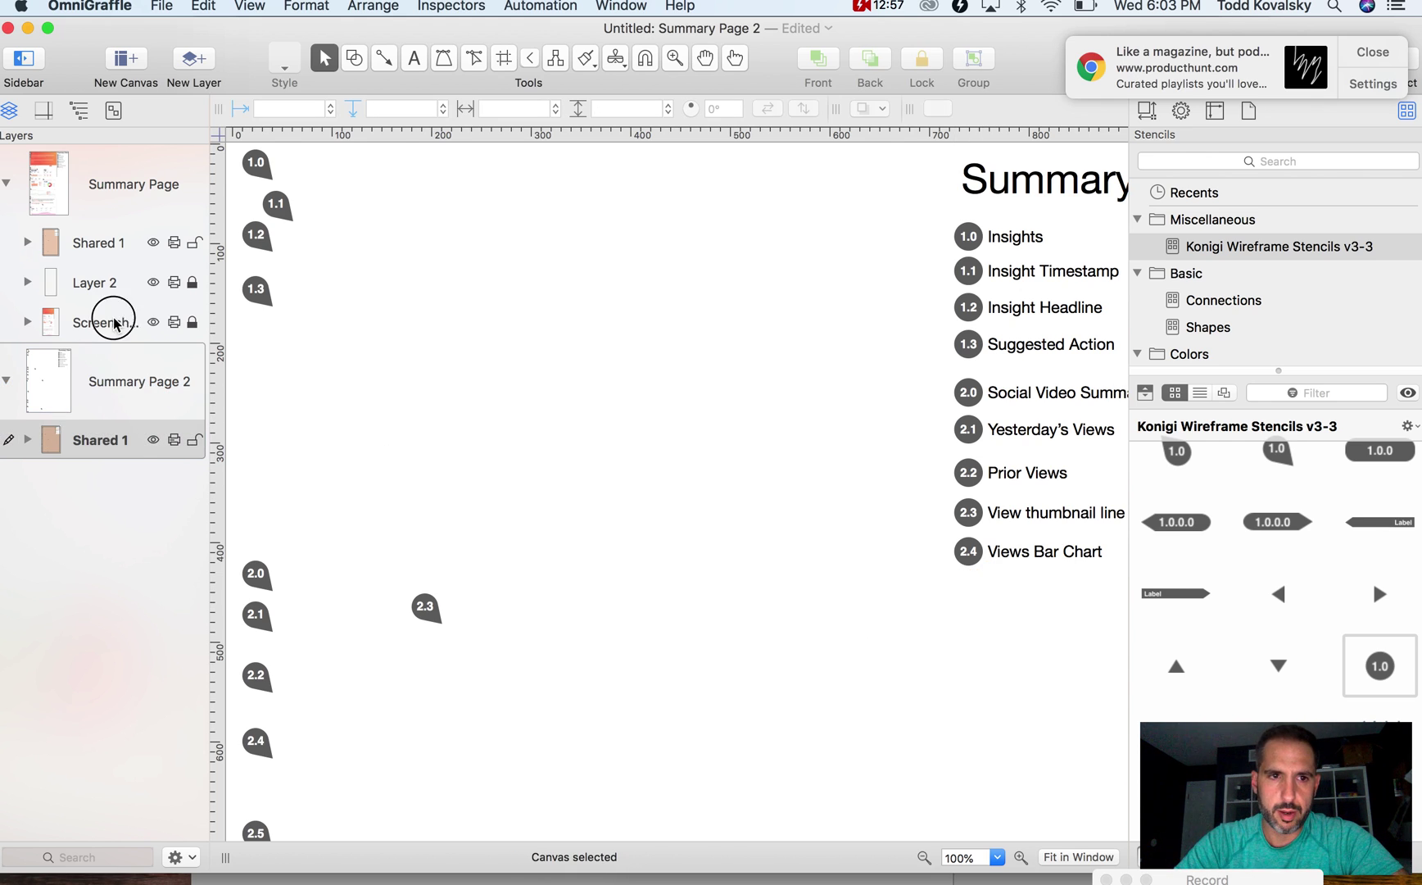
{"action": "left_click", "coordinate": [114, 324]}
{"action": "key", "text": "super+z"}
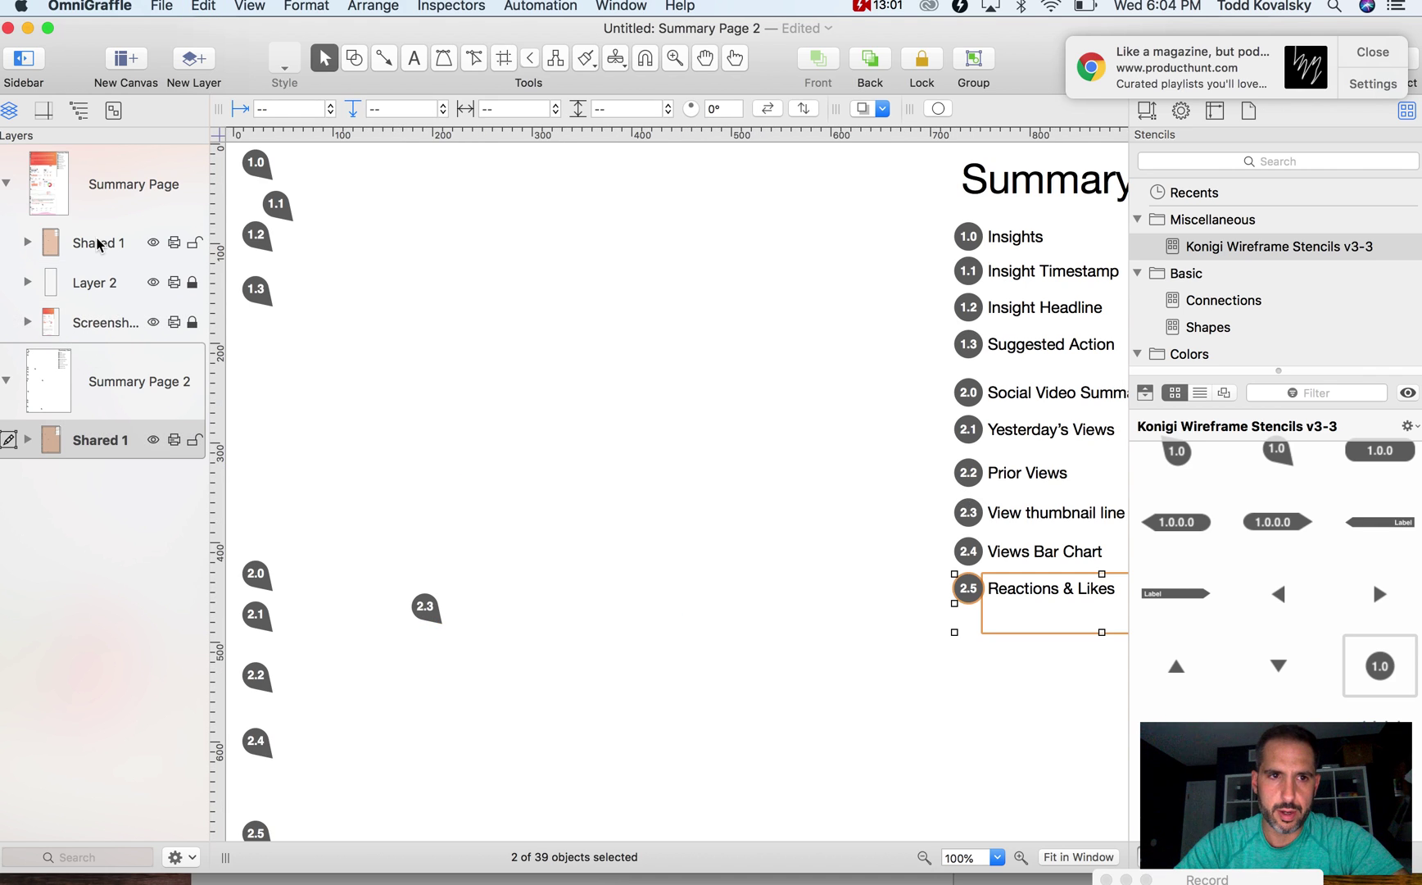
Return to the original Summary Page canvas and review its markers against the notes column down to the 2.5 note
{"action": "left_click", "coordinate": [119, 187]}
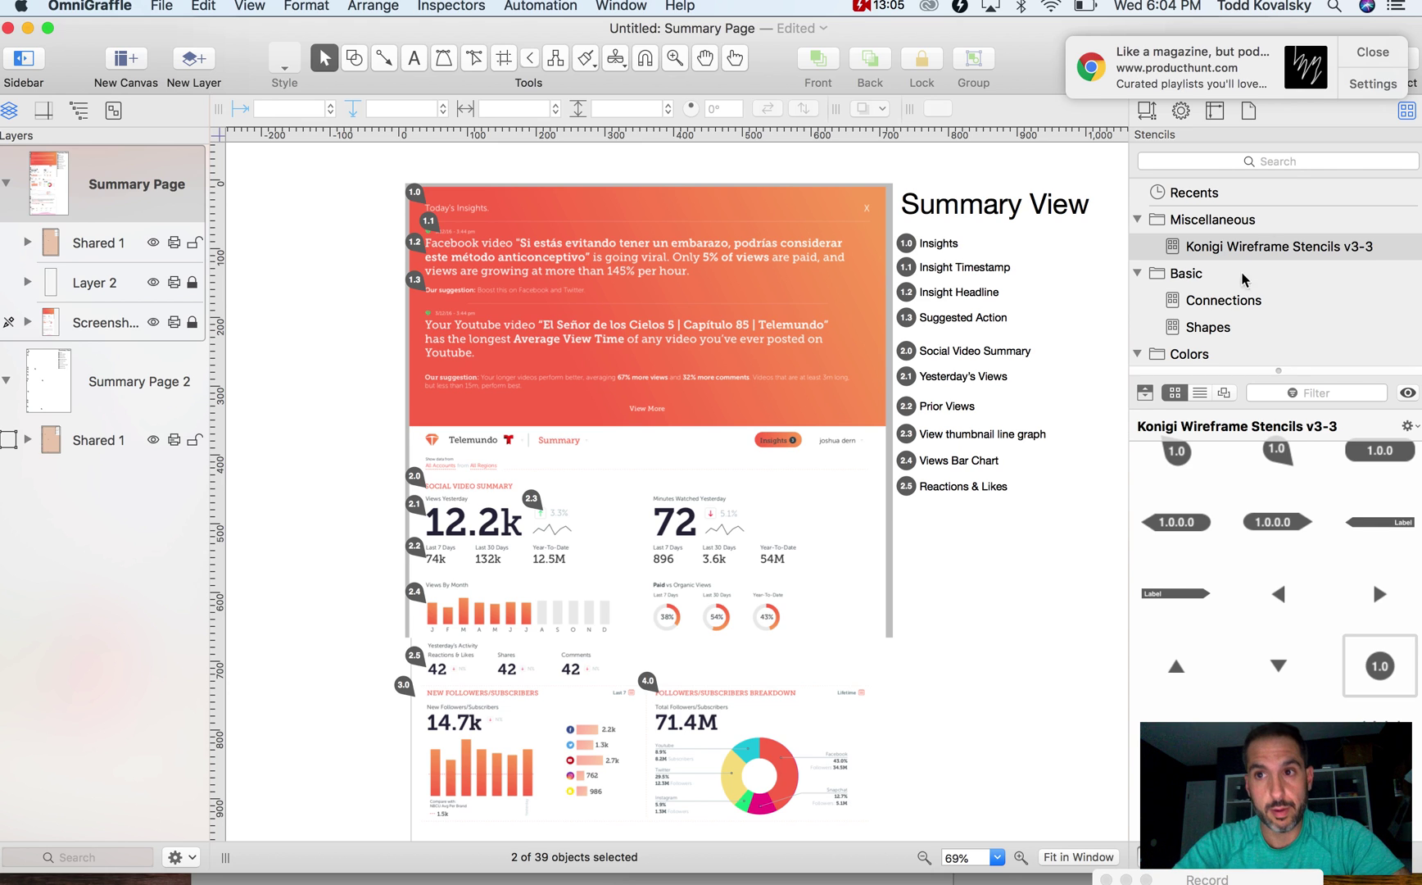
{"action": "left_click", "coordinate": [974, 518]}
{"action": "scroll", "coordinate": [973, 518], "scroll_direction": "down", "scroll_amount": 2}
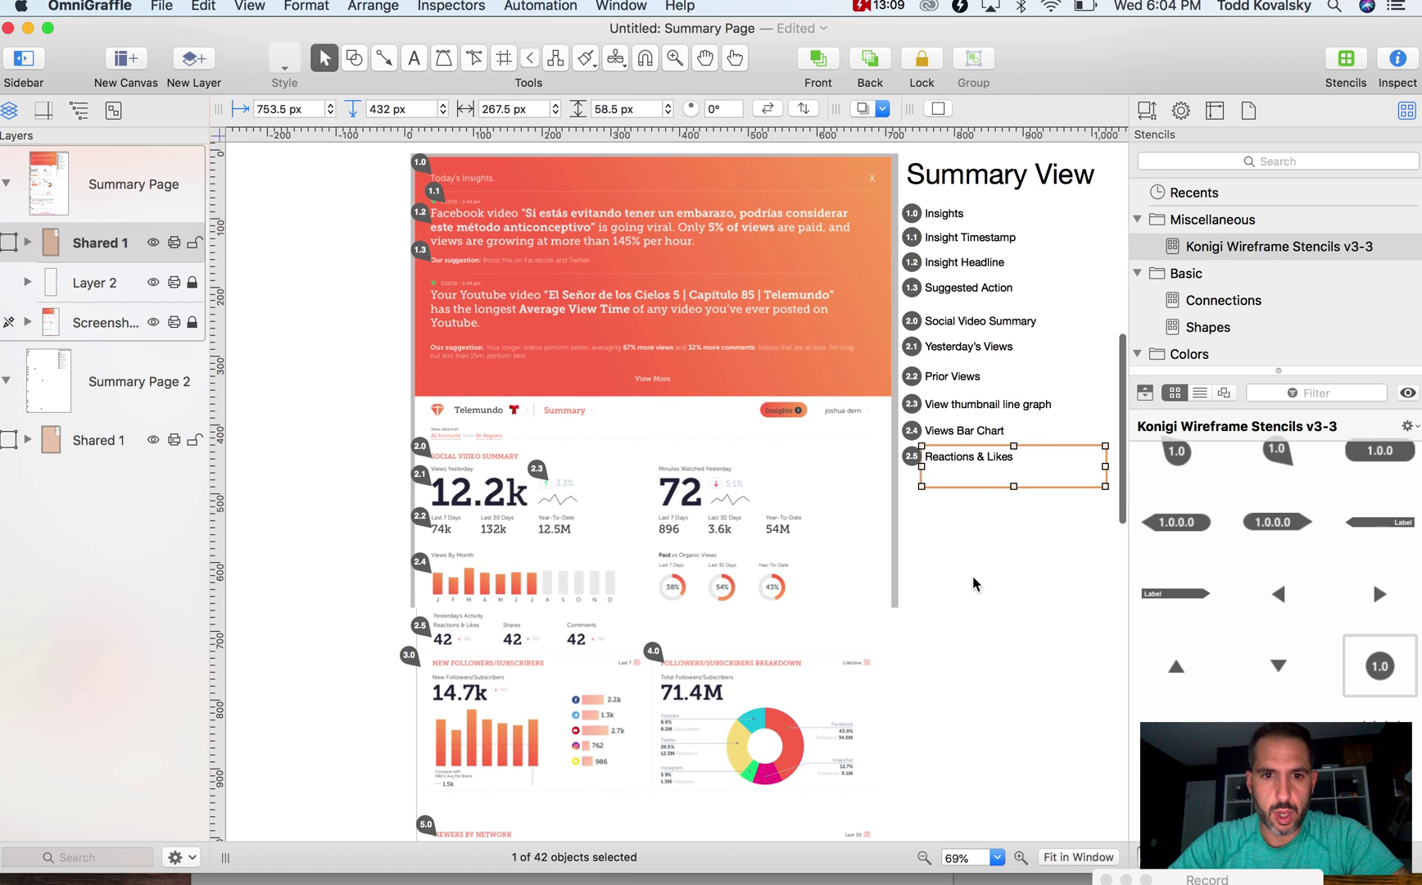
{"action": "scroll", "coordinate": [972, 576], "scroll_direction": "up", "scroll_amount": 5}
{"action": "scroll", "coordinate": [973, 576], "scroll_direction": "down", "scroll_amount": 2}
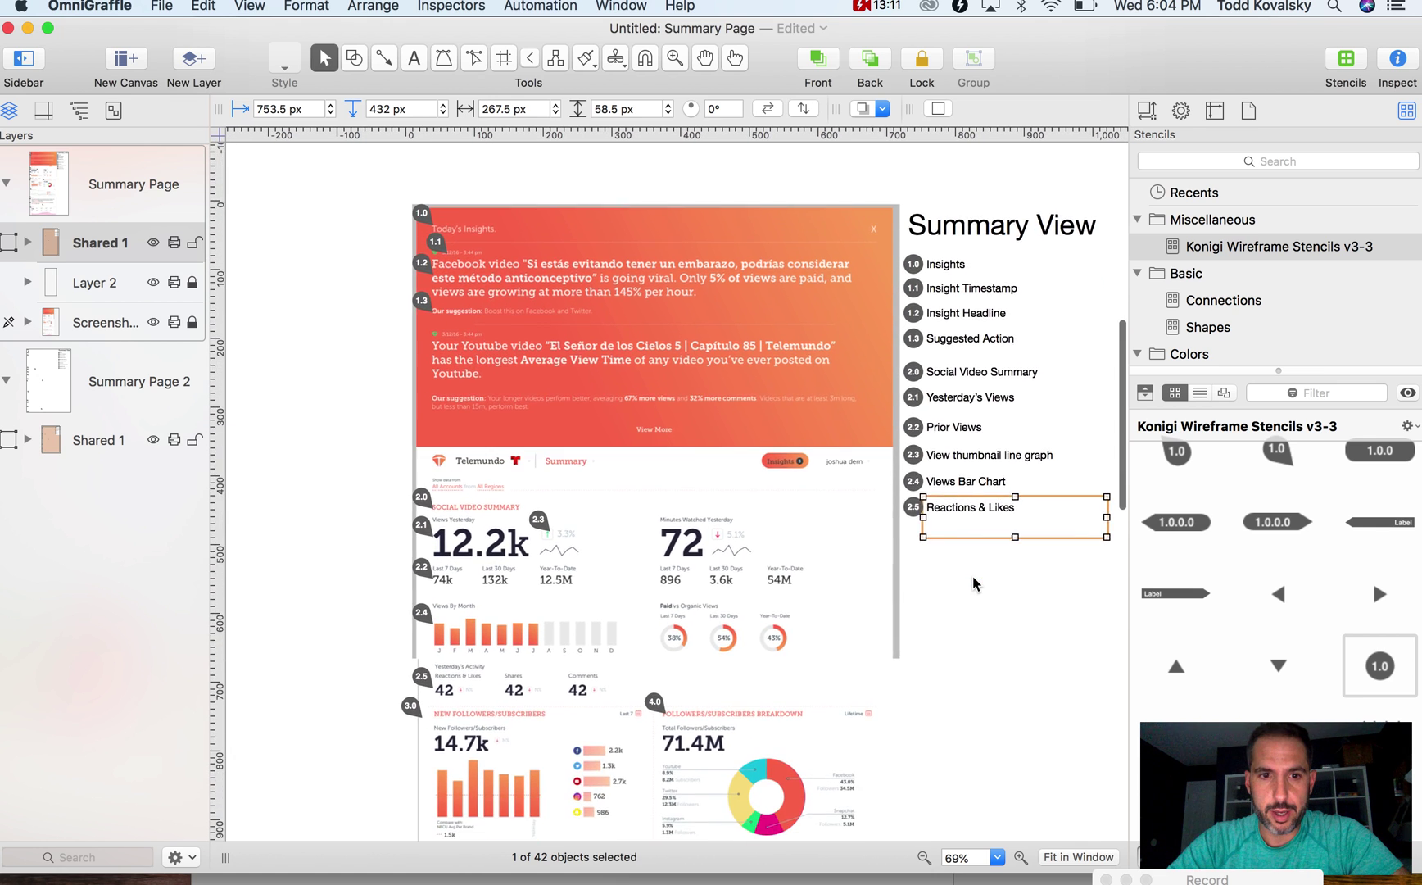
{"action": "scroll", "coordinate": [972, 576], "scroll_direction": "down", "scroll_amount": 3}
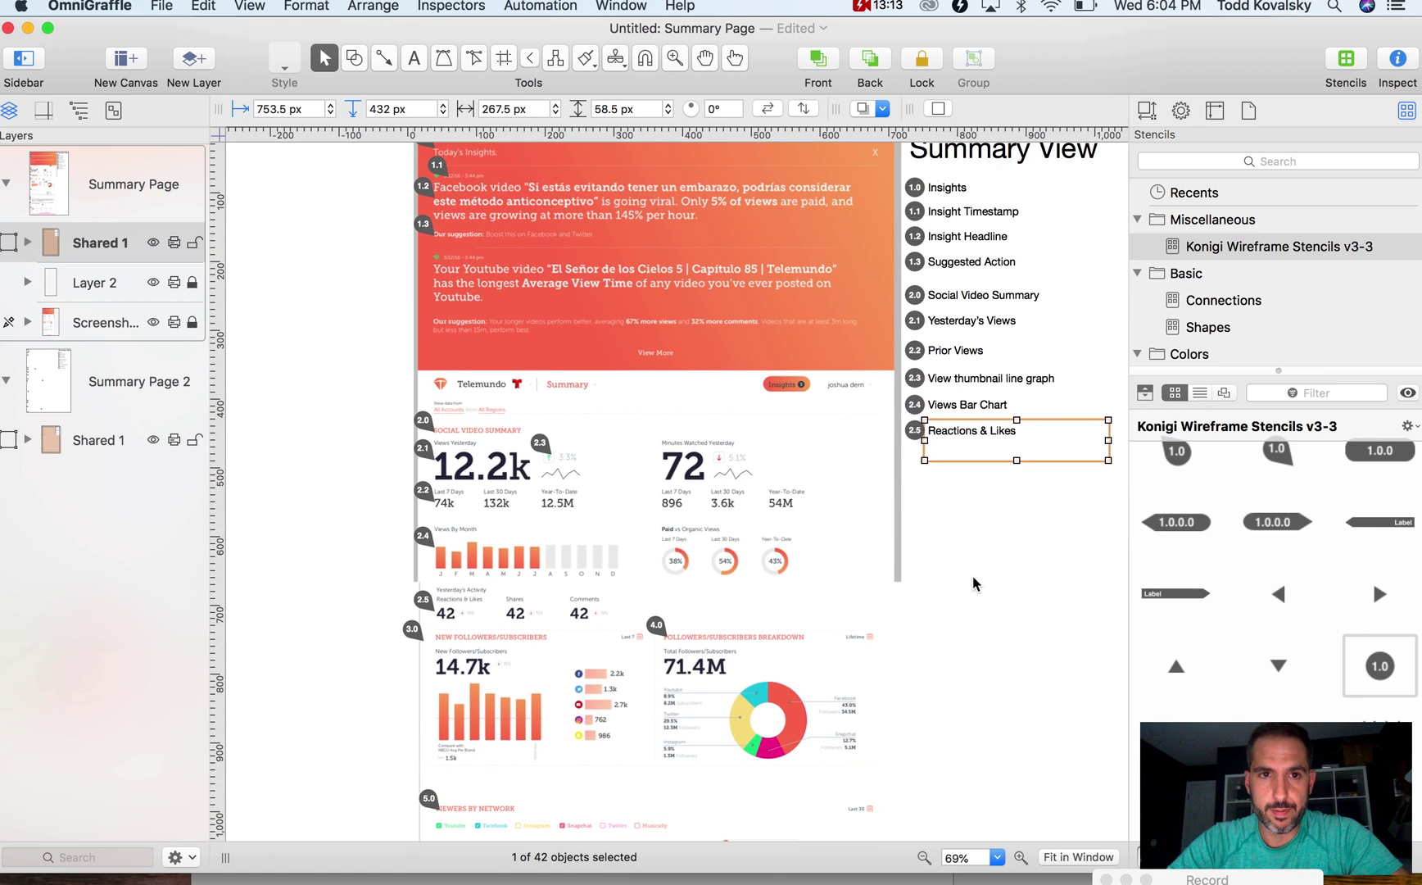